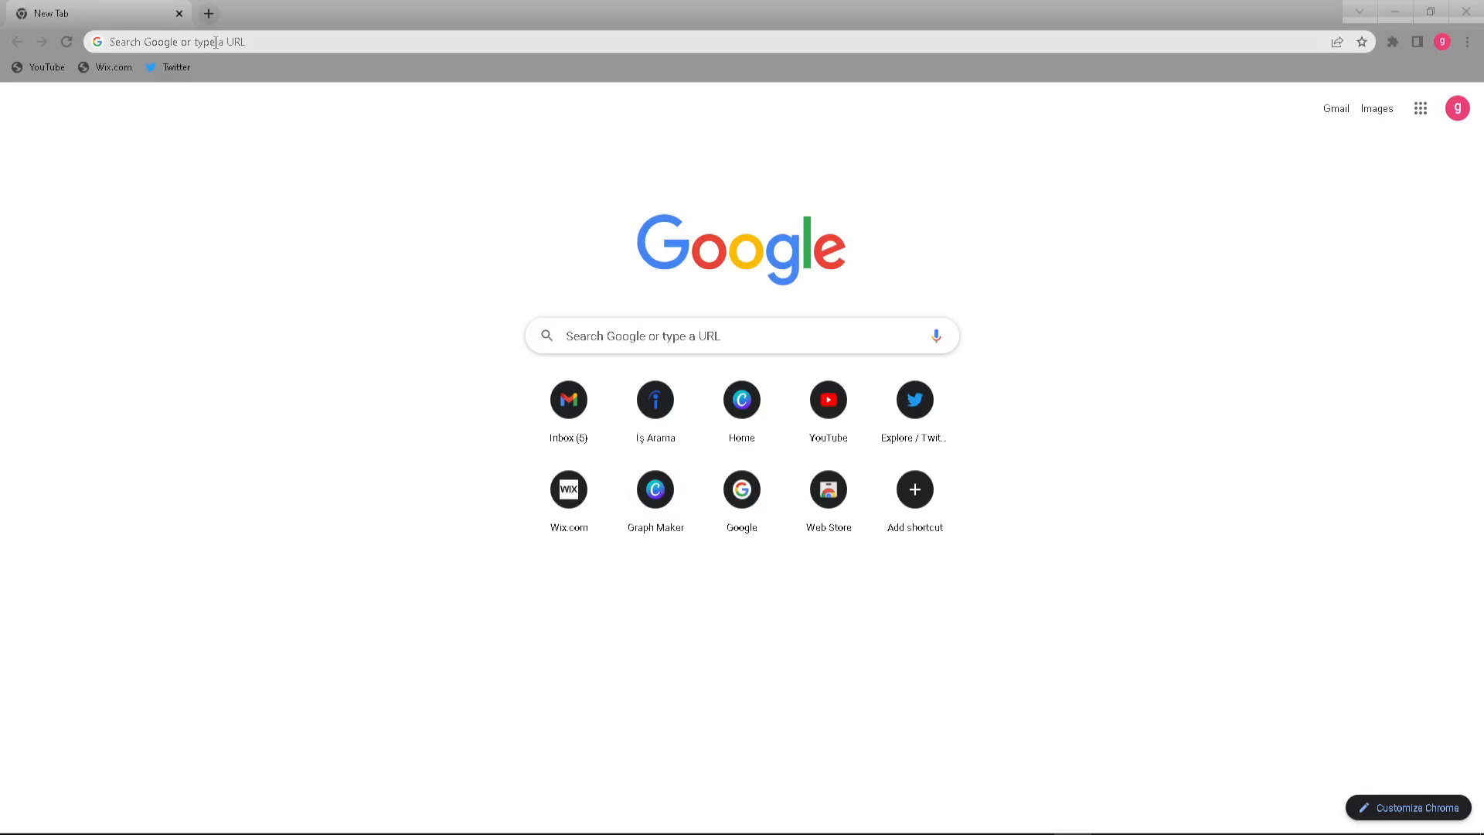
# Search Google for "kdp sizes" and expand the answer to "What size should my KDP book be?".
pyautogui.click(216, 42)
pyautogui.write('kdp size')
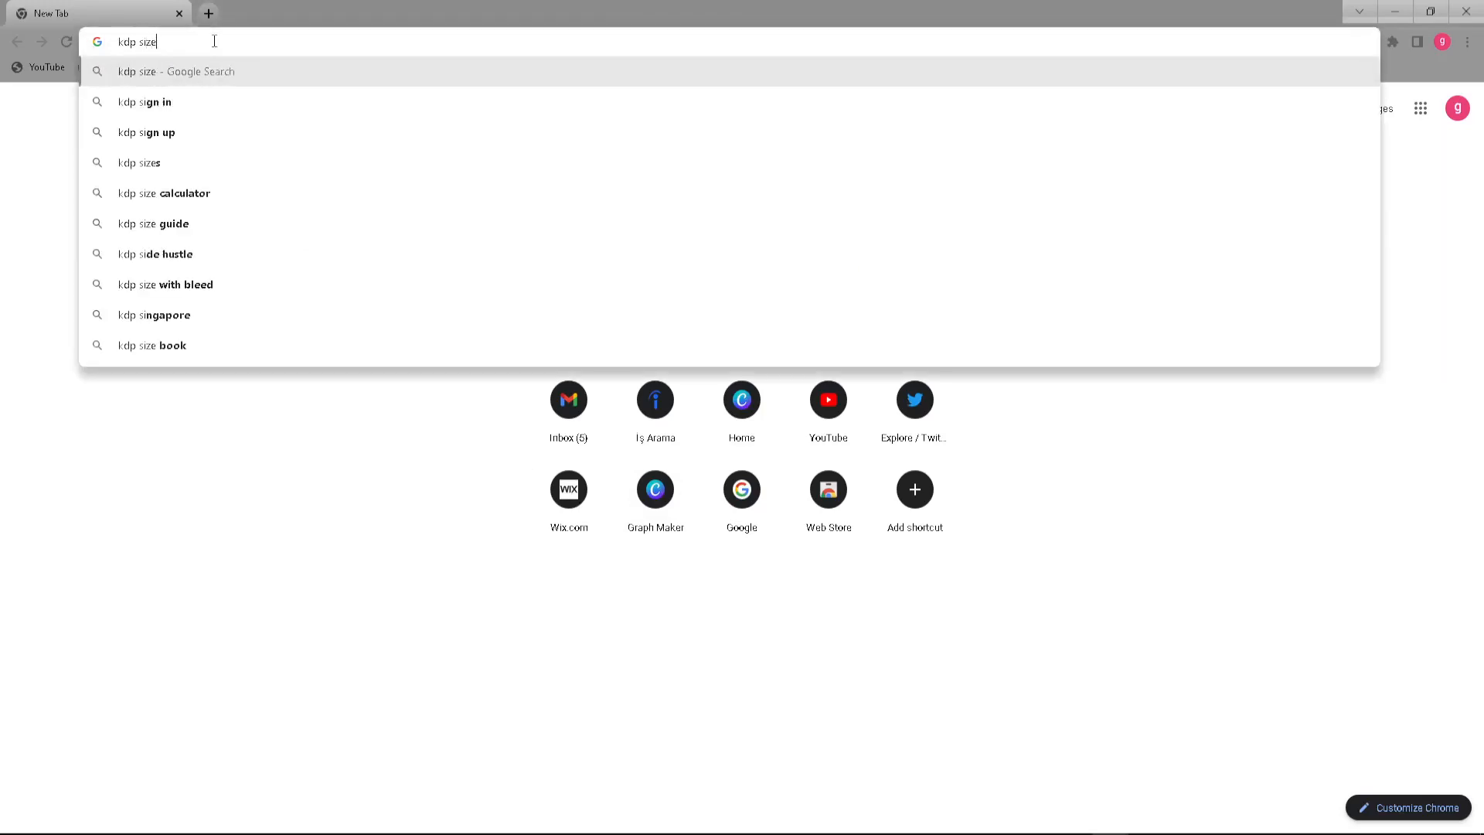
pyautogui.write('s')
pyautogui.press('Return')
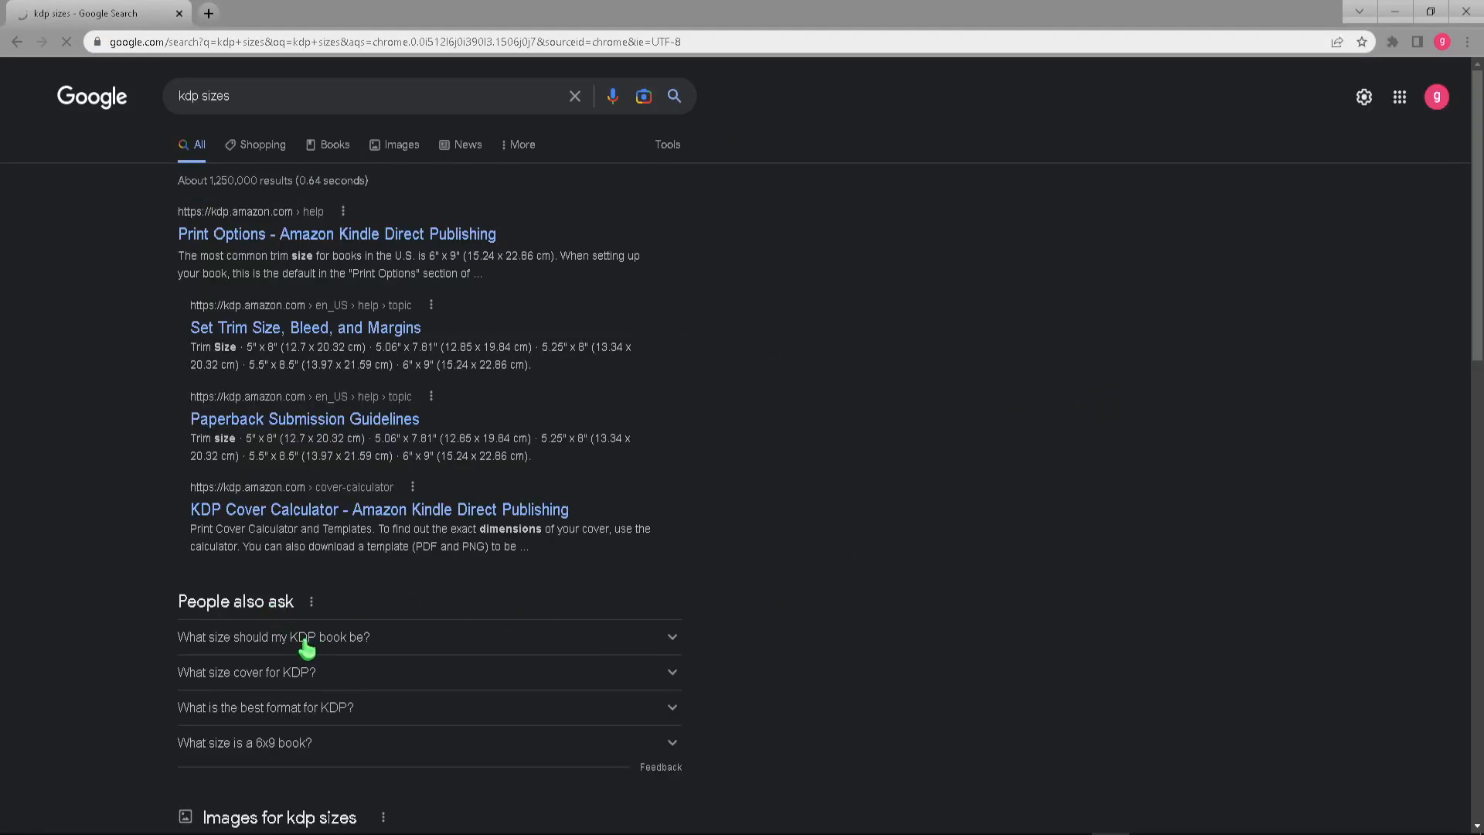
pyautogui.click(305, 645)
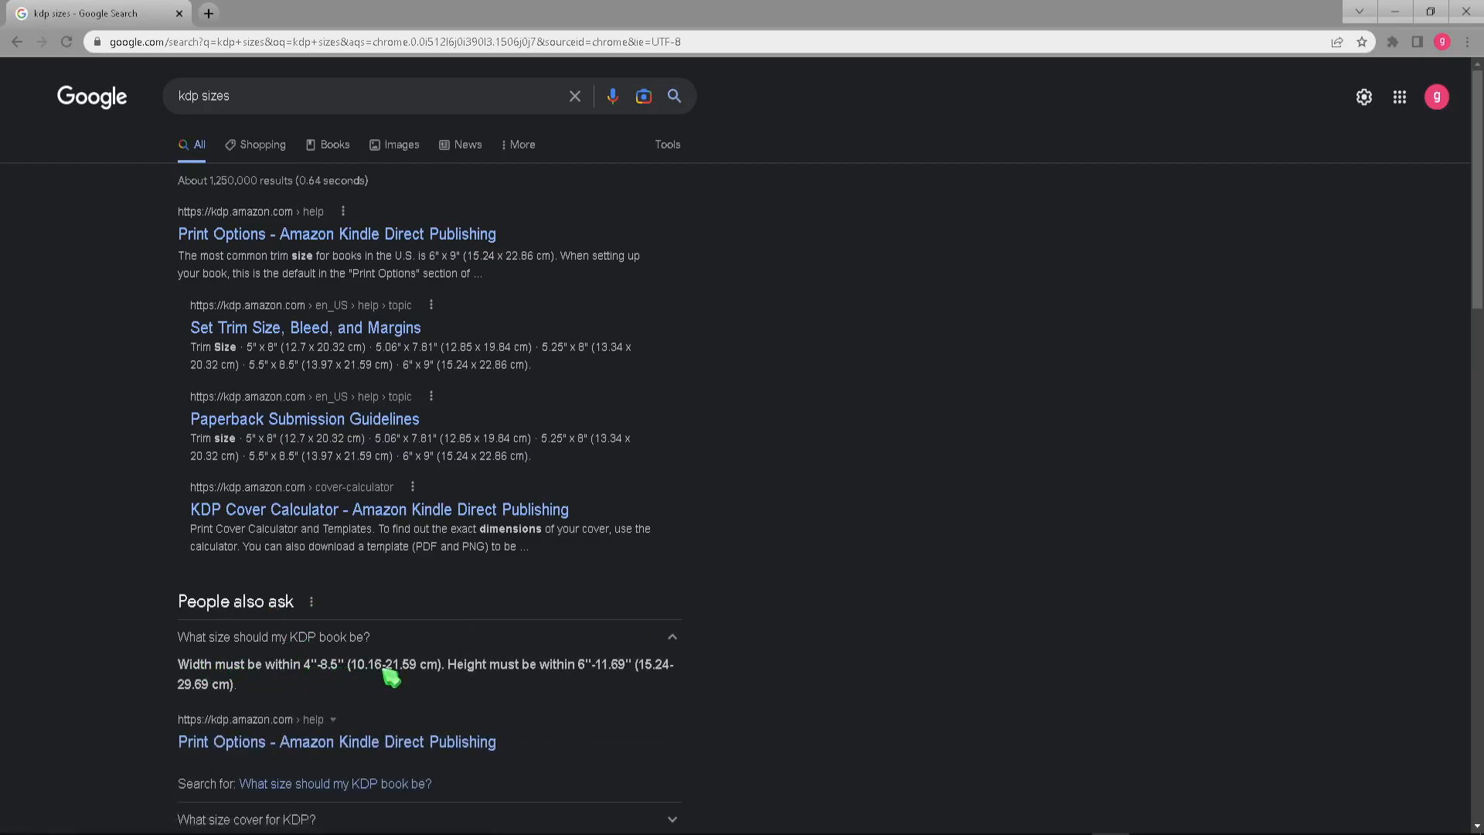
# Copy the maximum width value 21.59 from the KDP size answer and keep it in a new tab's address bar.
pyautogui.moveTo(507, 666); pyautogui.dragTo(554, 665)
pyautogui.click(554, 666)
pyautogui.scroll(-1, 464, 642)
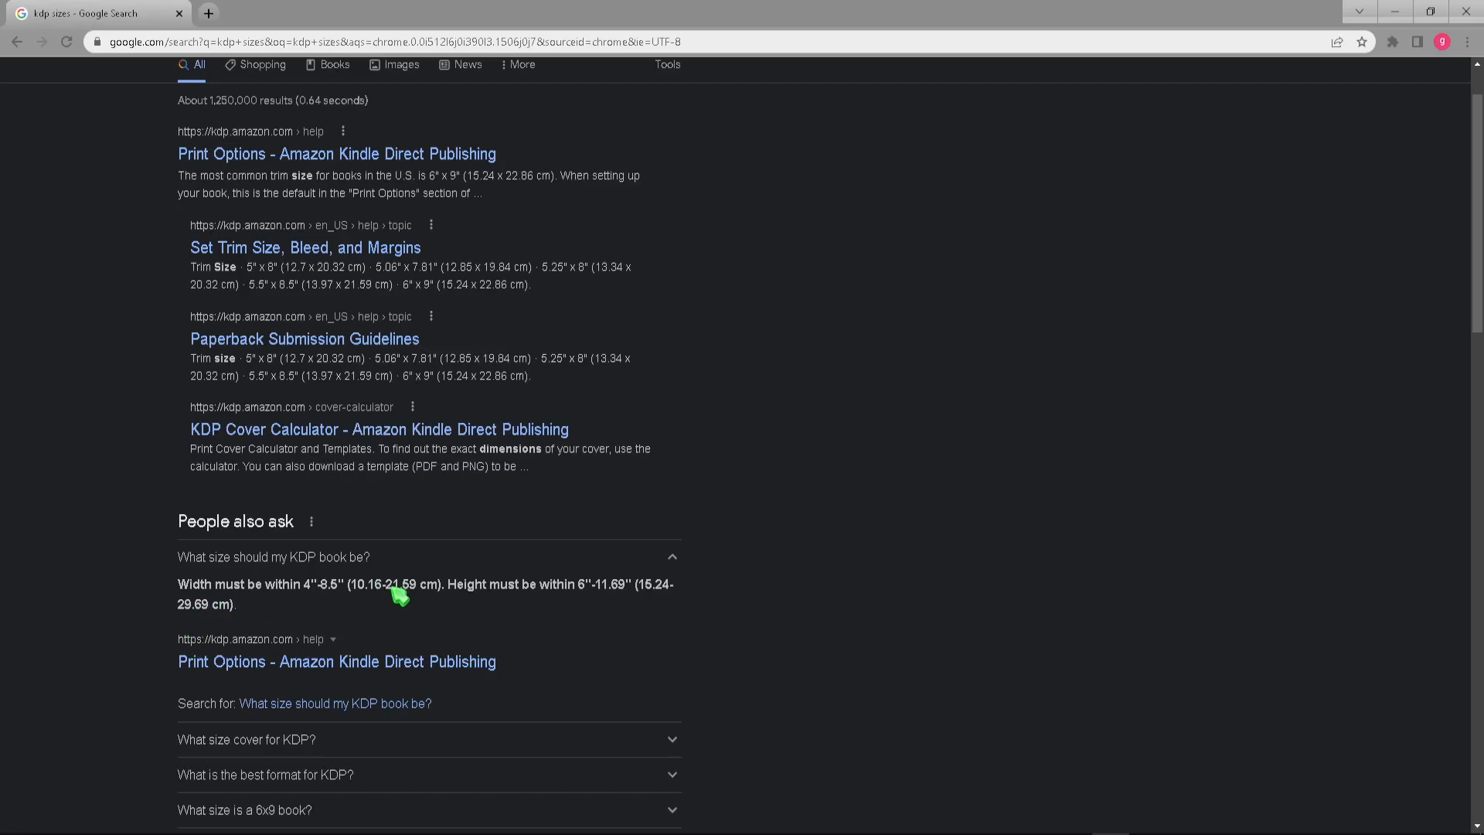
pyautogui.moveTo(386, 587); pyautogui.dragTo(415, 595)
pyautogui.hotkey('ctrl', 'c')
pyautogui.click(208, 13)
pyautogui.hotkey('ctrl', 'v')
# Copy the maximum height value 29.69 from the KDP size answer and keep it in another new tab's address bar.
pyautogui.click(92, 10)
pyautogui.tripleClick(199, 606)
pyautogui.click(207, 614)
pyautogui.moveTo(178, 607); pyautogui.dragTo(205, 608)
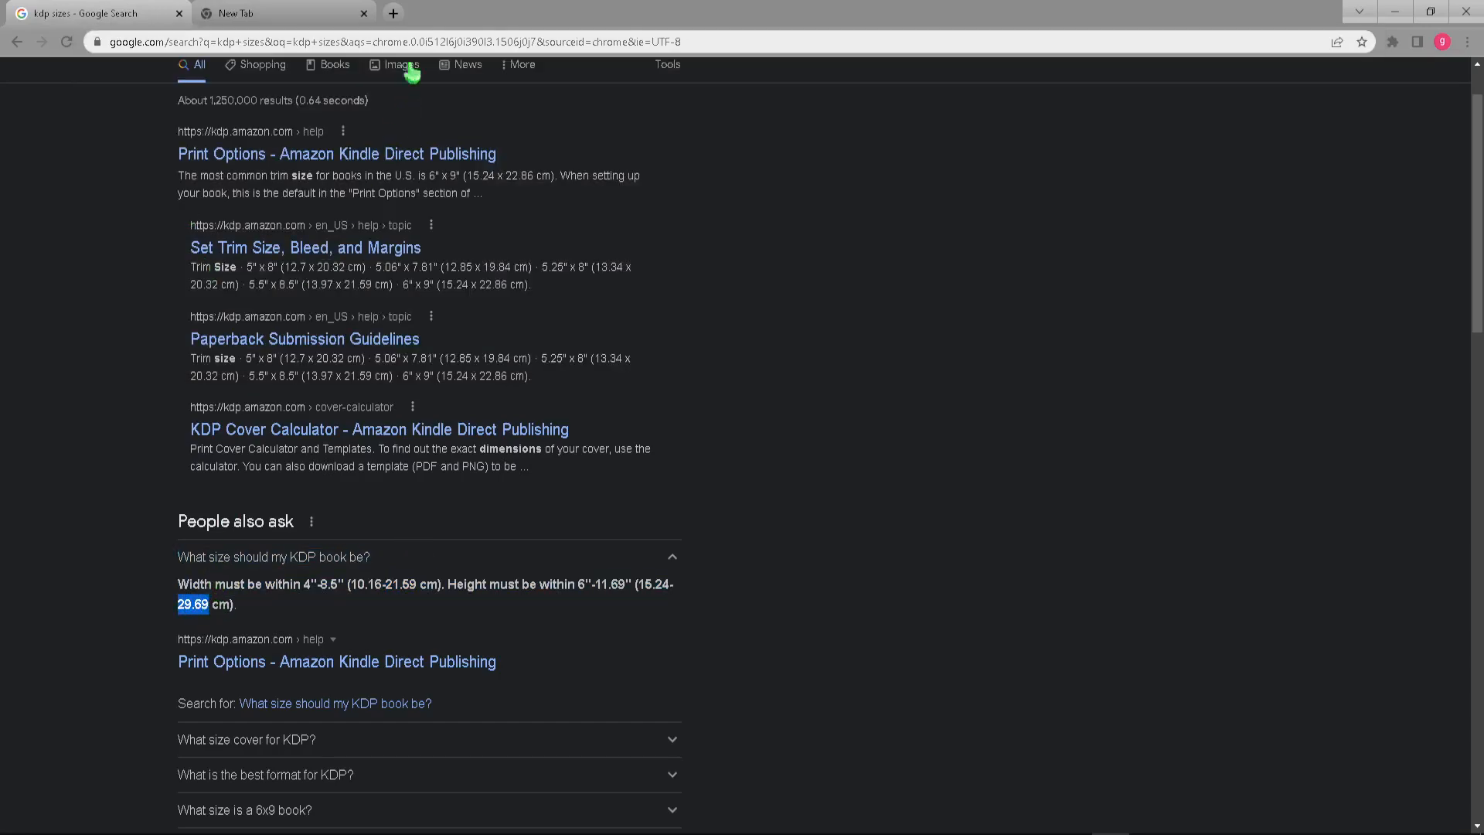
pyautogui.click(393, 13)
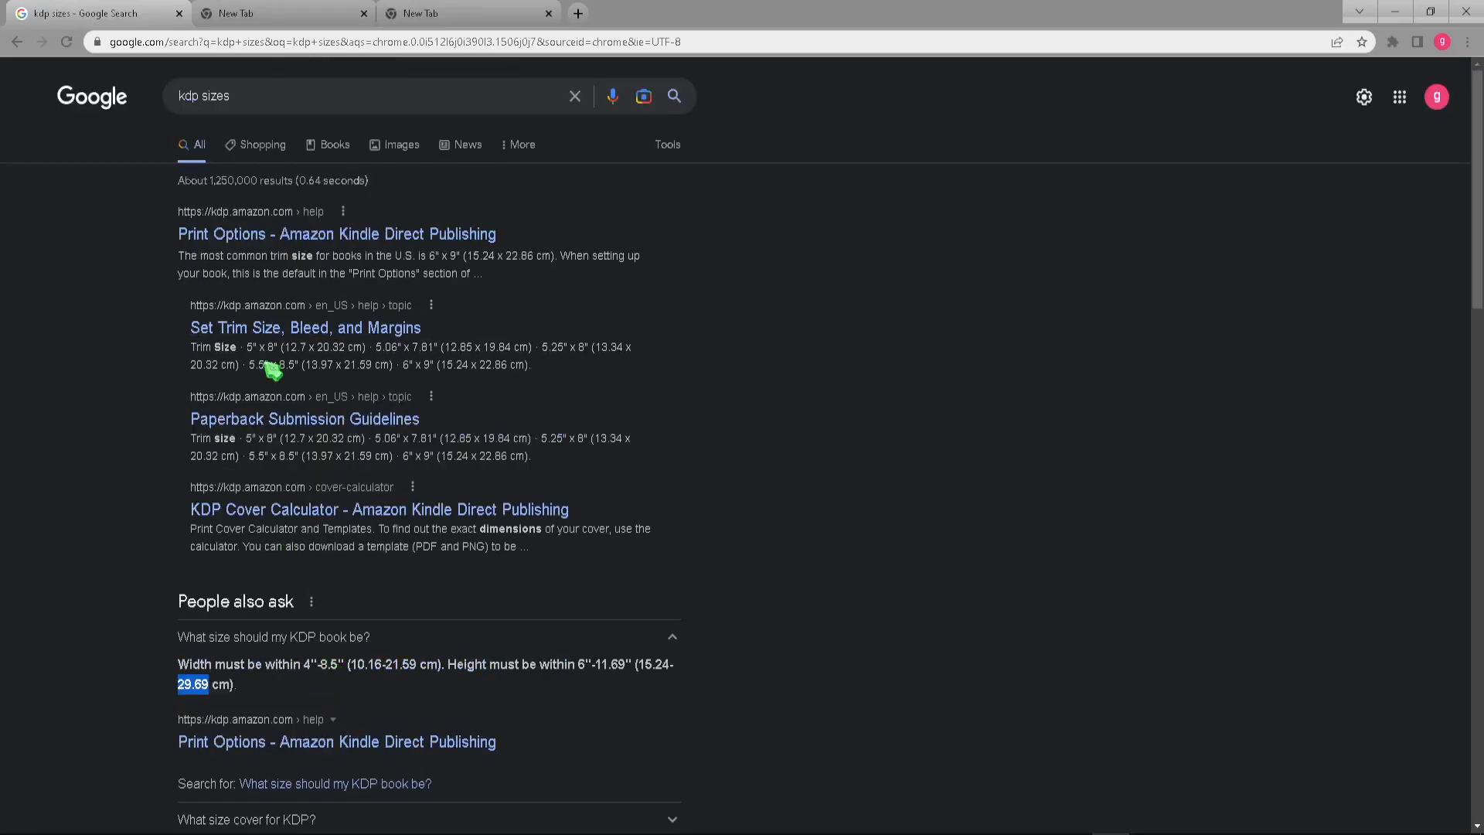
# Change the Google search to "kdp template" and show the image results.
pyautogui.moveTo(305, 96); pyautogui.dragTo(203, 106)
pyautogui.write('temp')
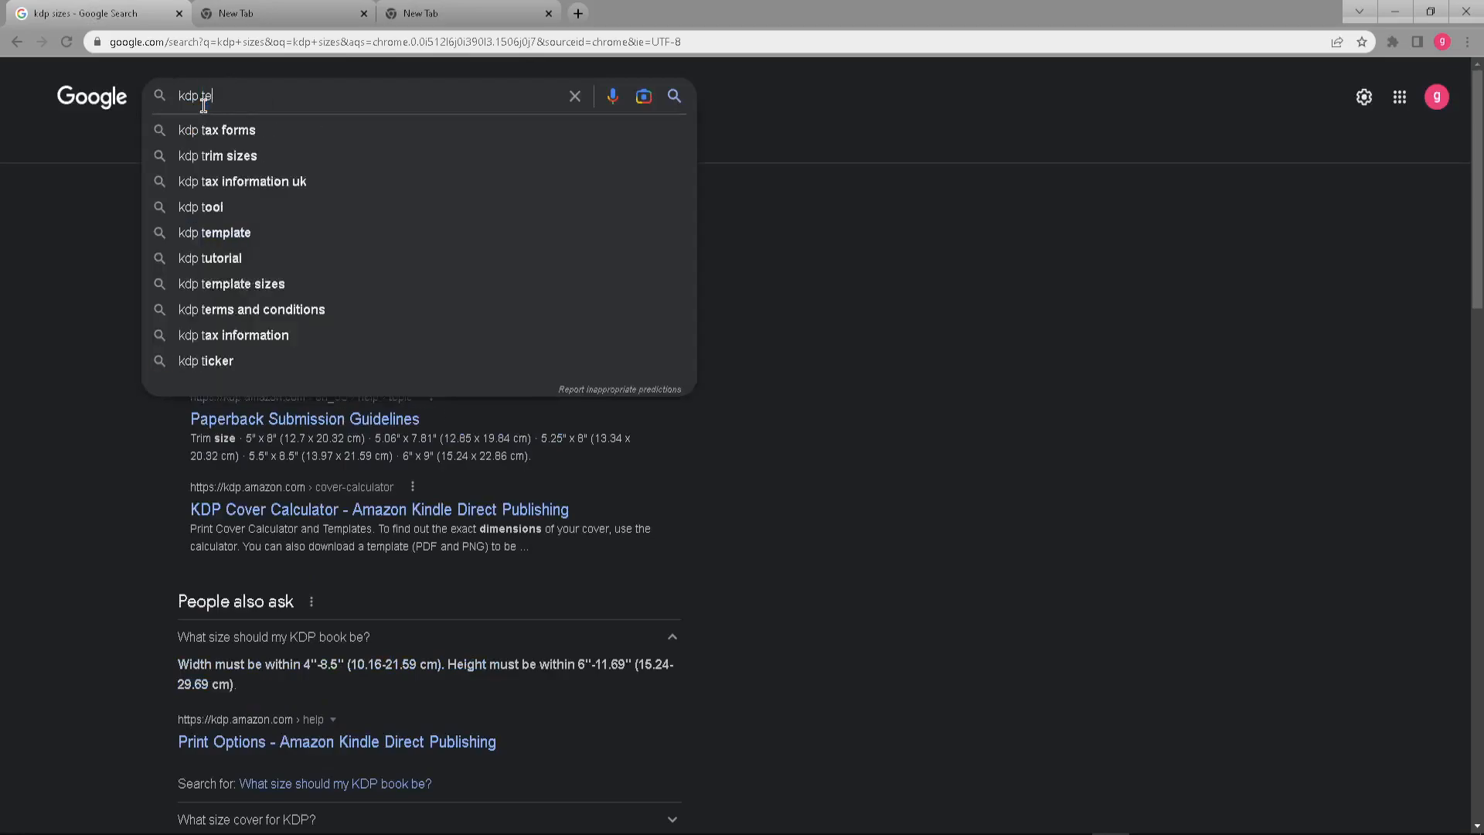
pyautogui.write('late')
pyautogui.press('Return')
pyautogui.click(257, 147)
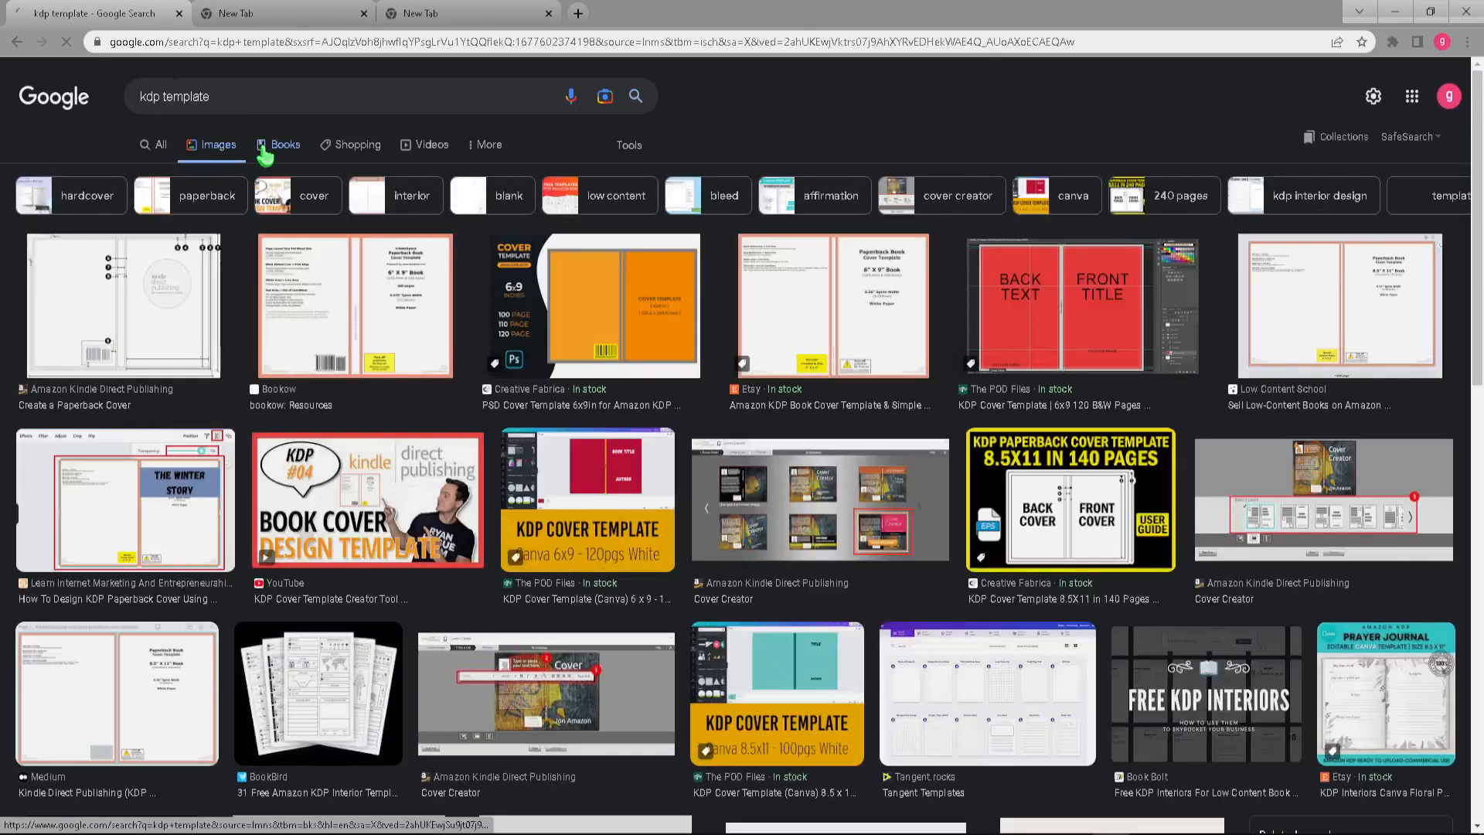
# Preview the Bookow paperback cover template for a 6" x 9" book and copy the image.
pyautogui.click(384, 322)
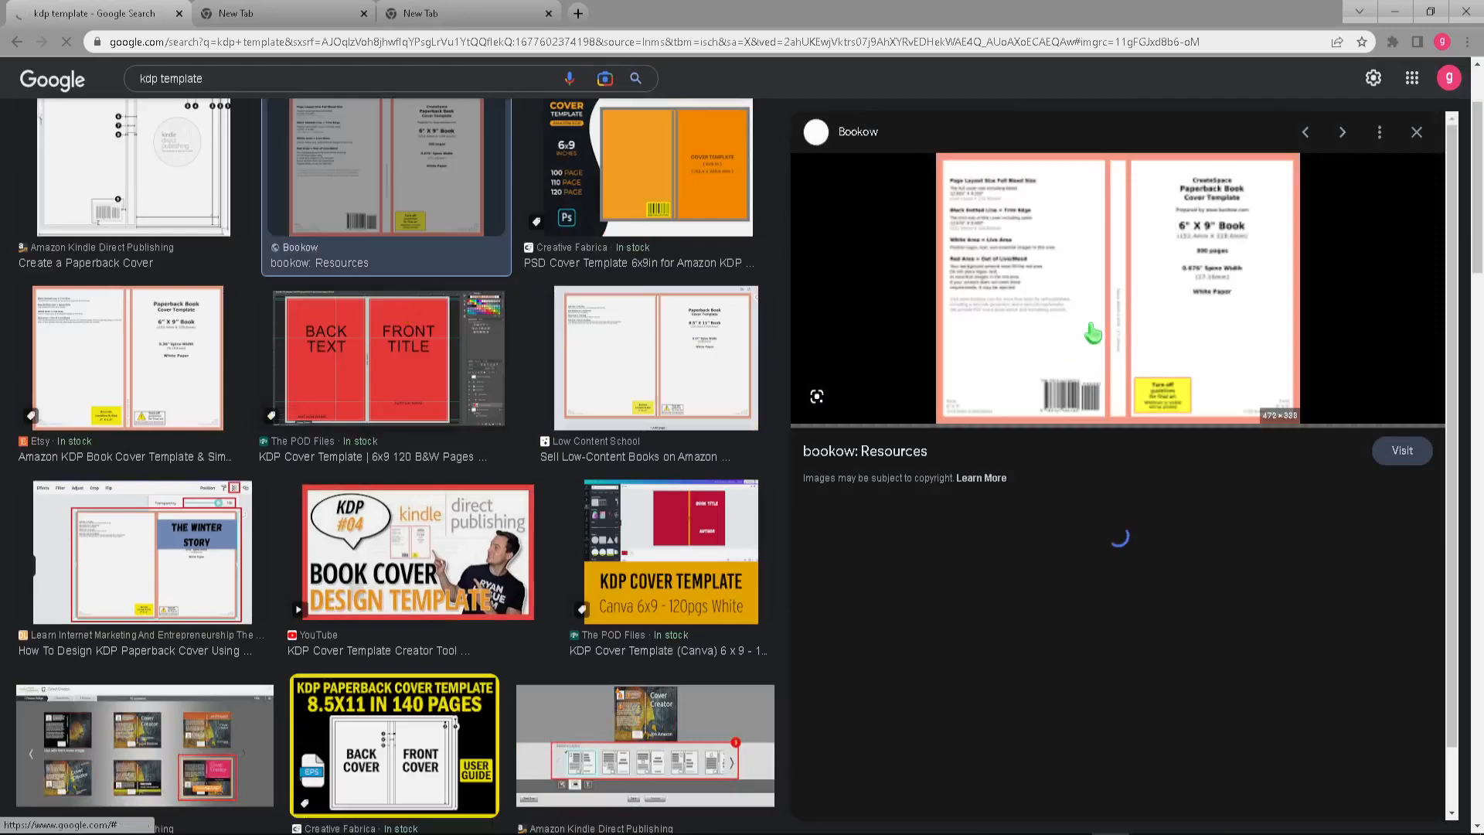
pyautogui.rightClick(1092, 333)
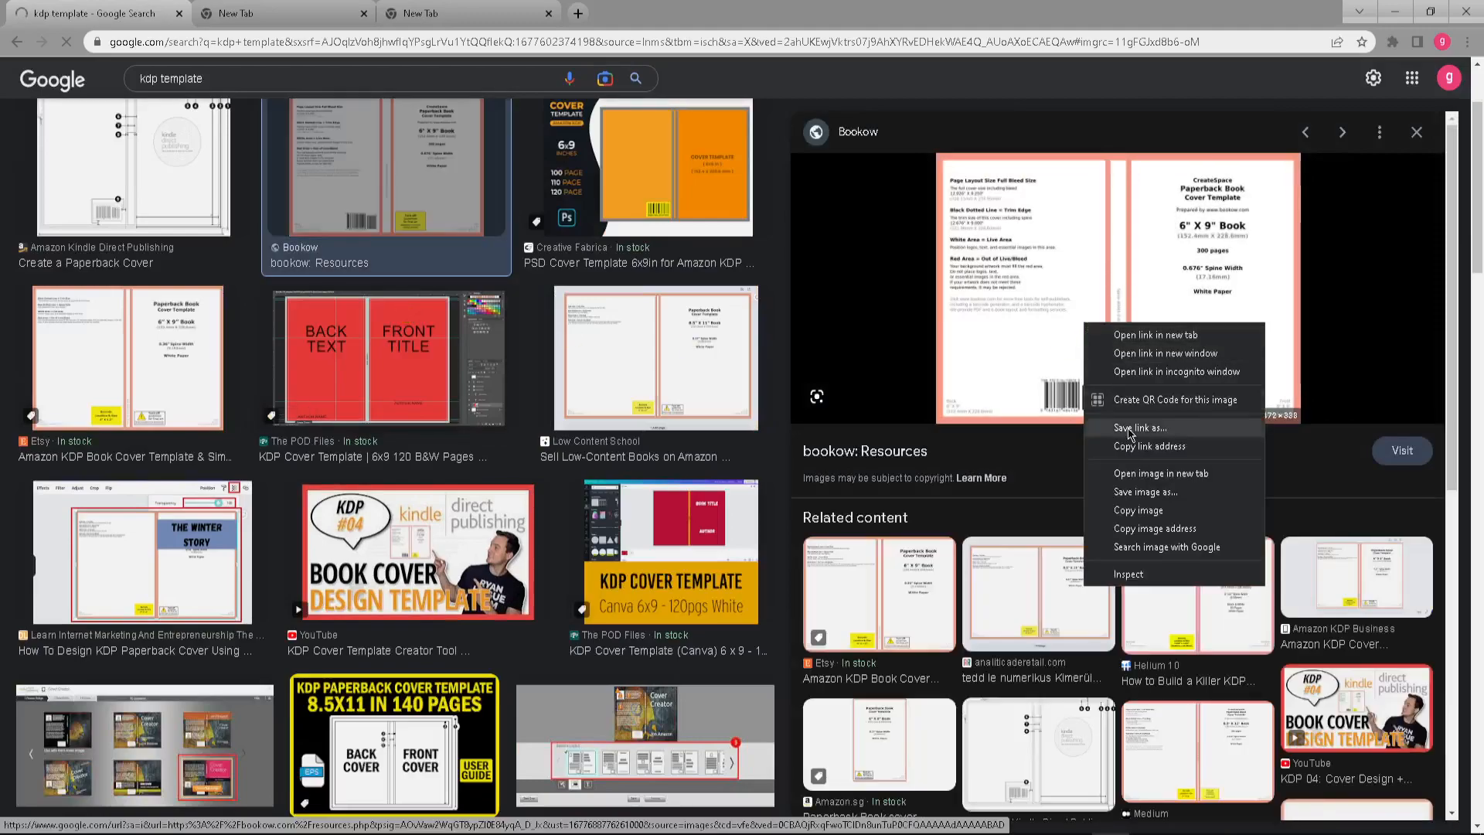
pyautogui.click(1133, 503)
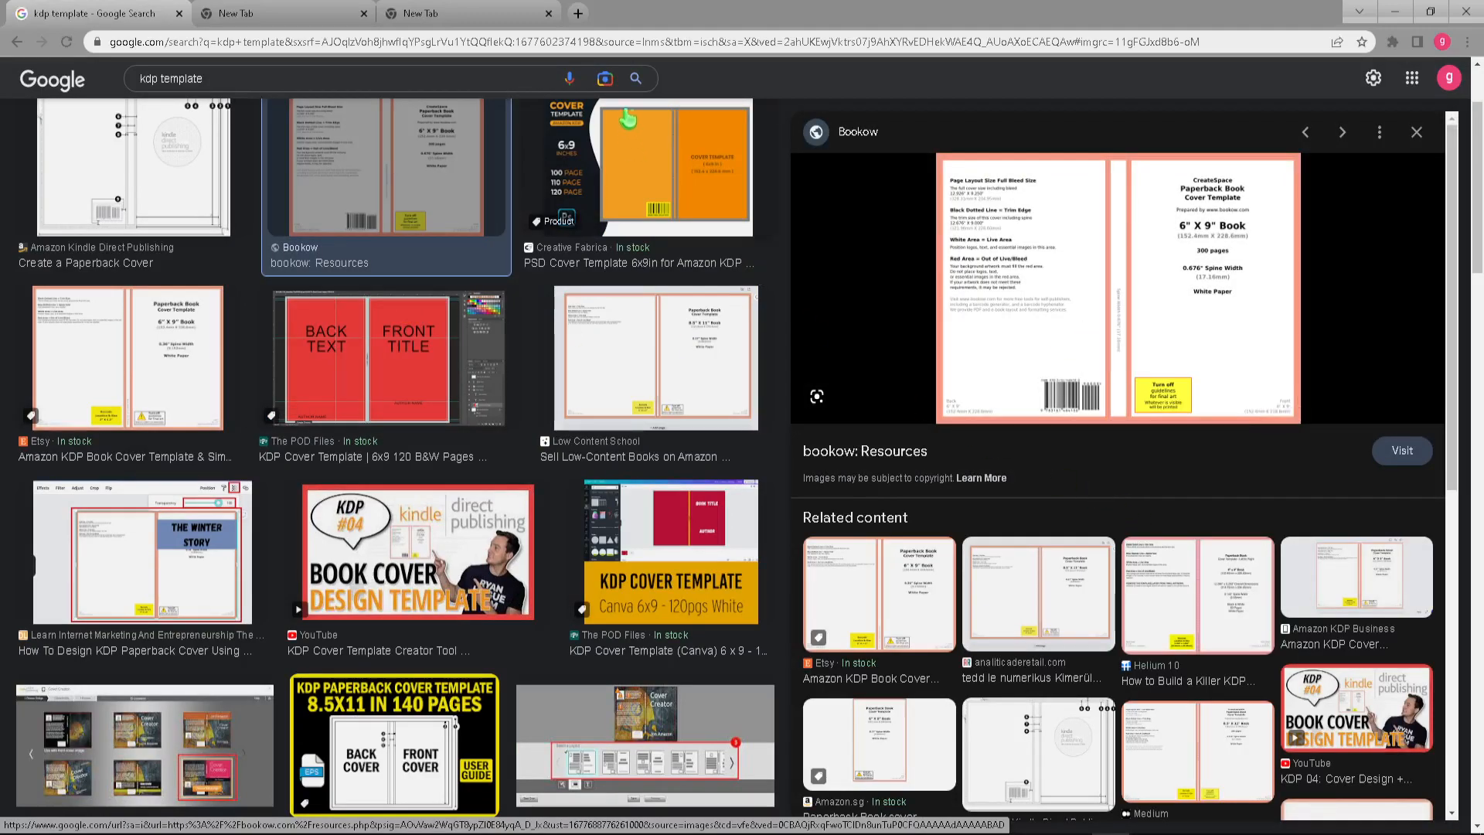
# Open canva.com in a new tab and start a new design with a custom size.
pyautogui.click(578, 15)
pyautogui.write('canva.com')
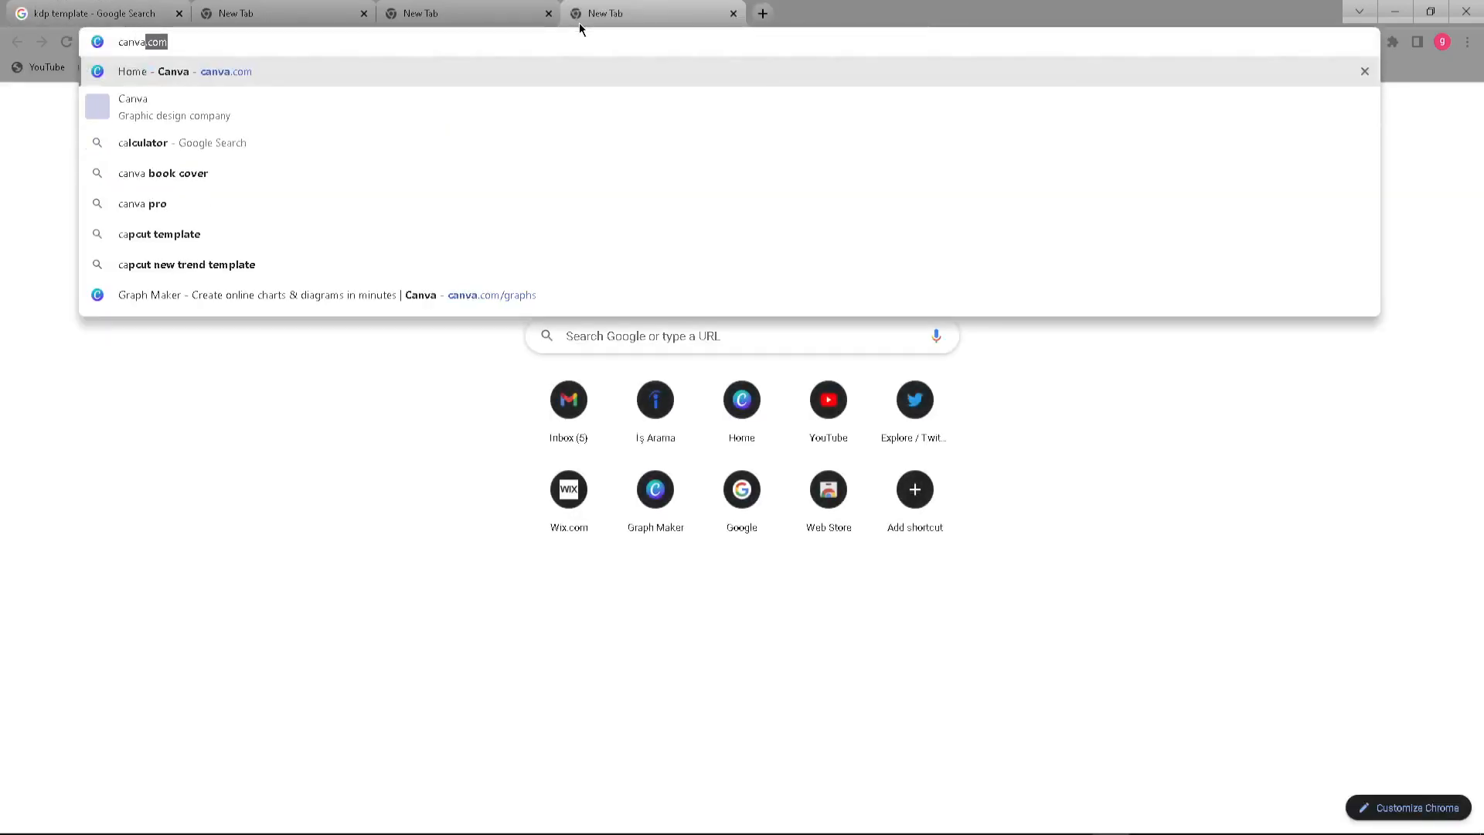
pyautogui.press('Return')
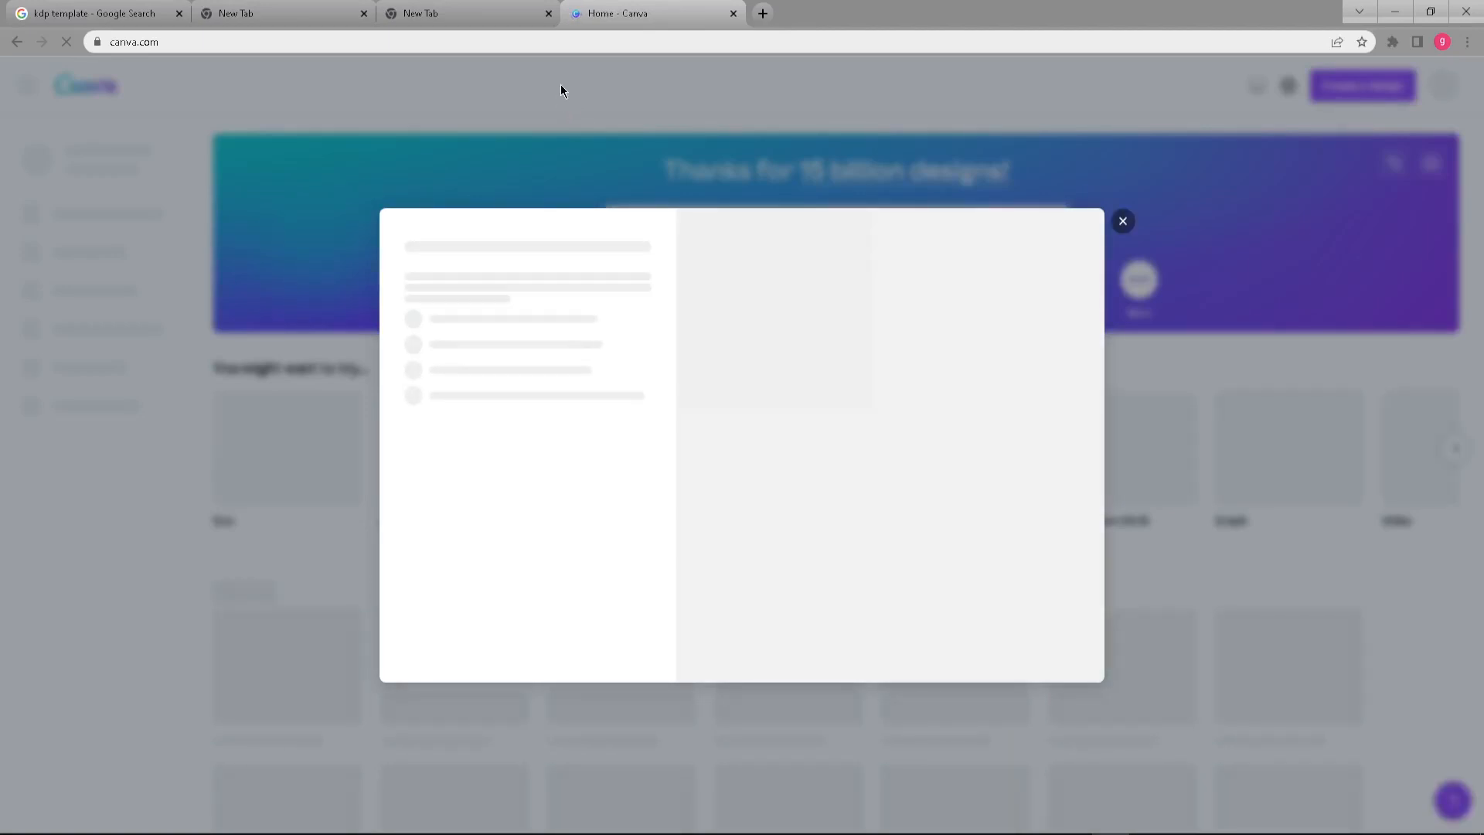
pyautogui.click(1131, 338)
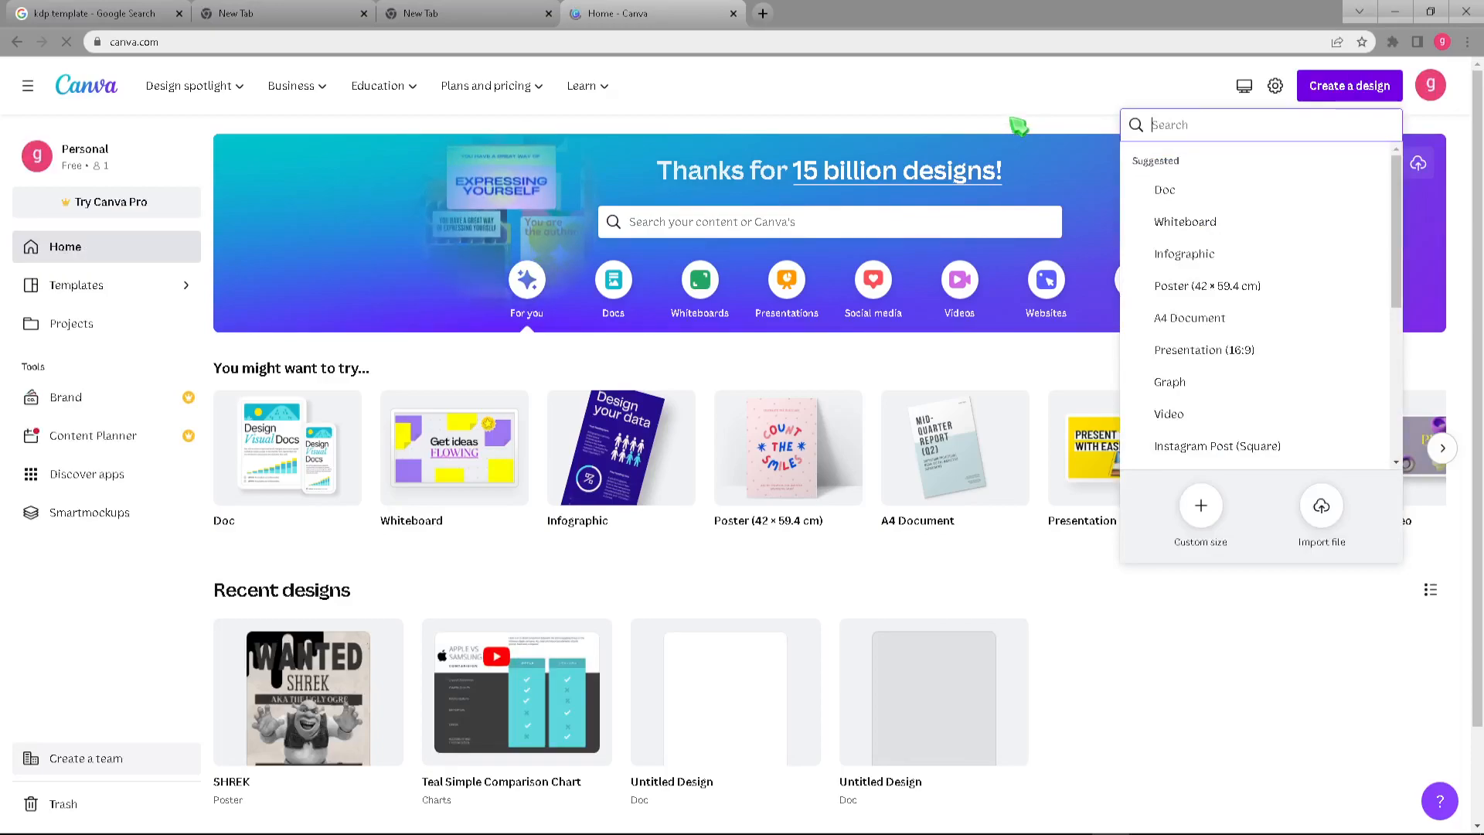
pyautogui.click(1188, 508)
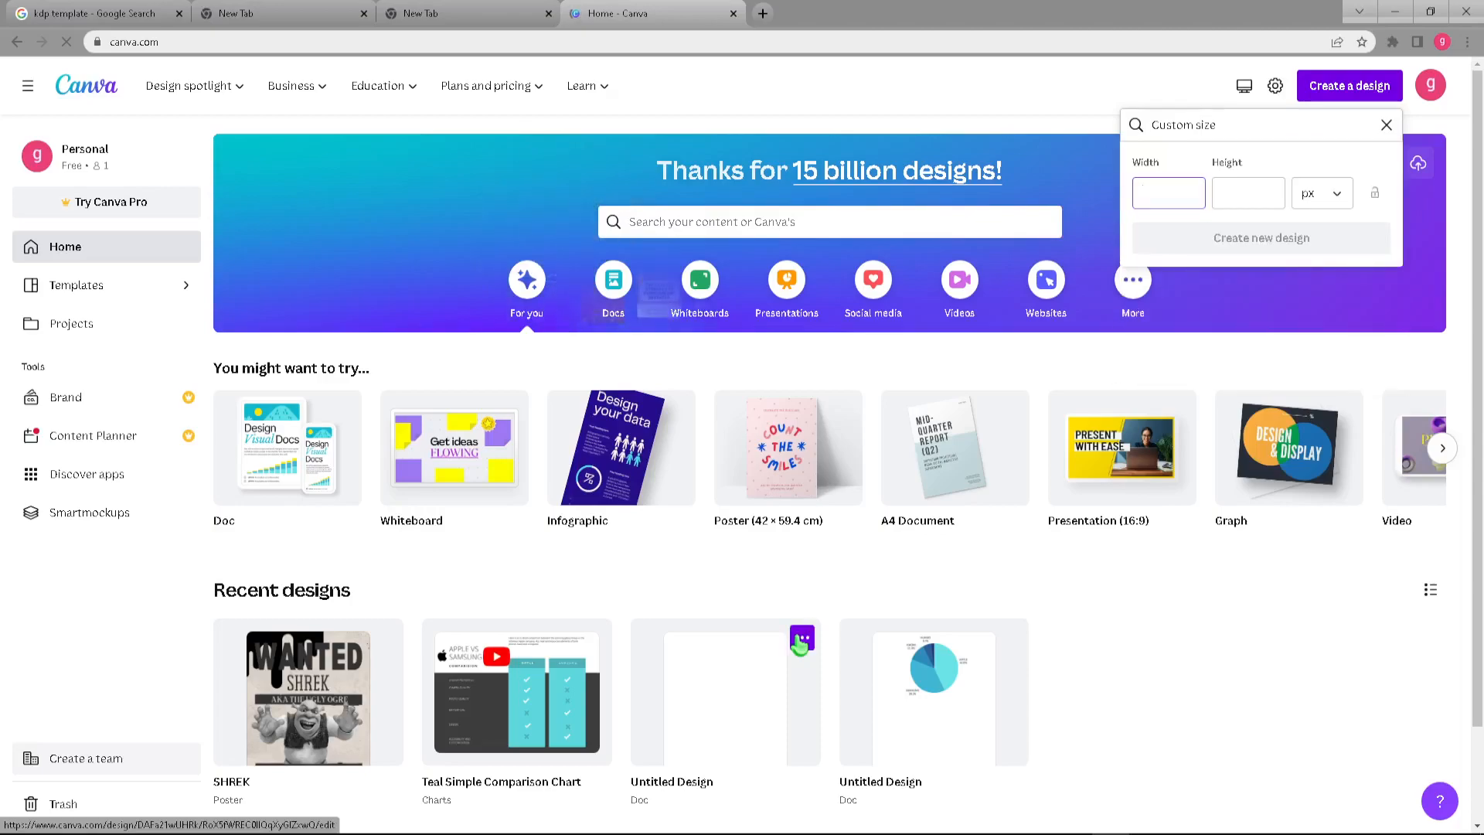
# Switch the custom size units to centimetres and set the width to 21.59 cm, using the noted value.
pyautogui.click(331, 16)
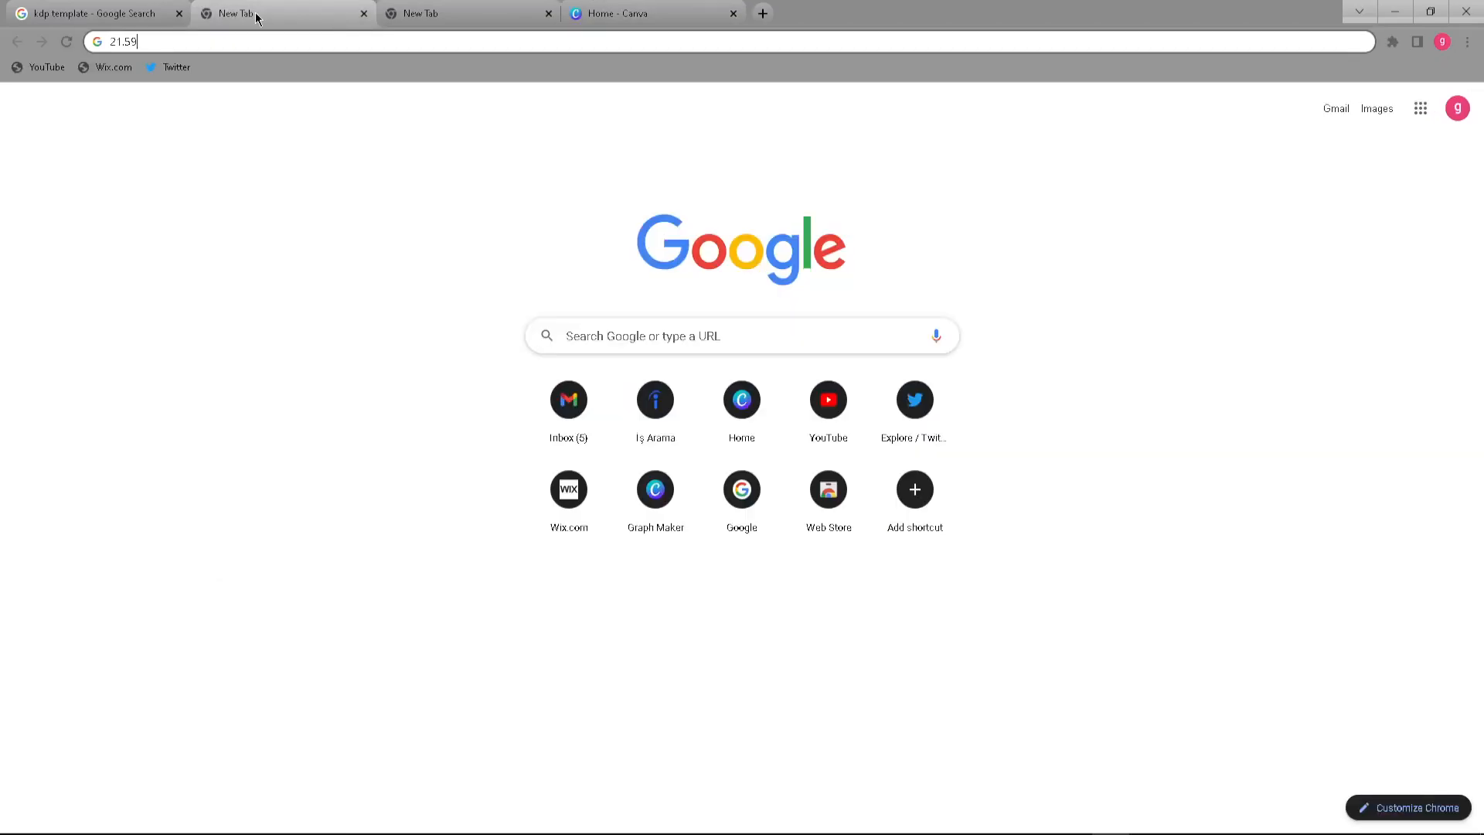
pyautogui.click(595, 13)
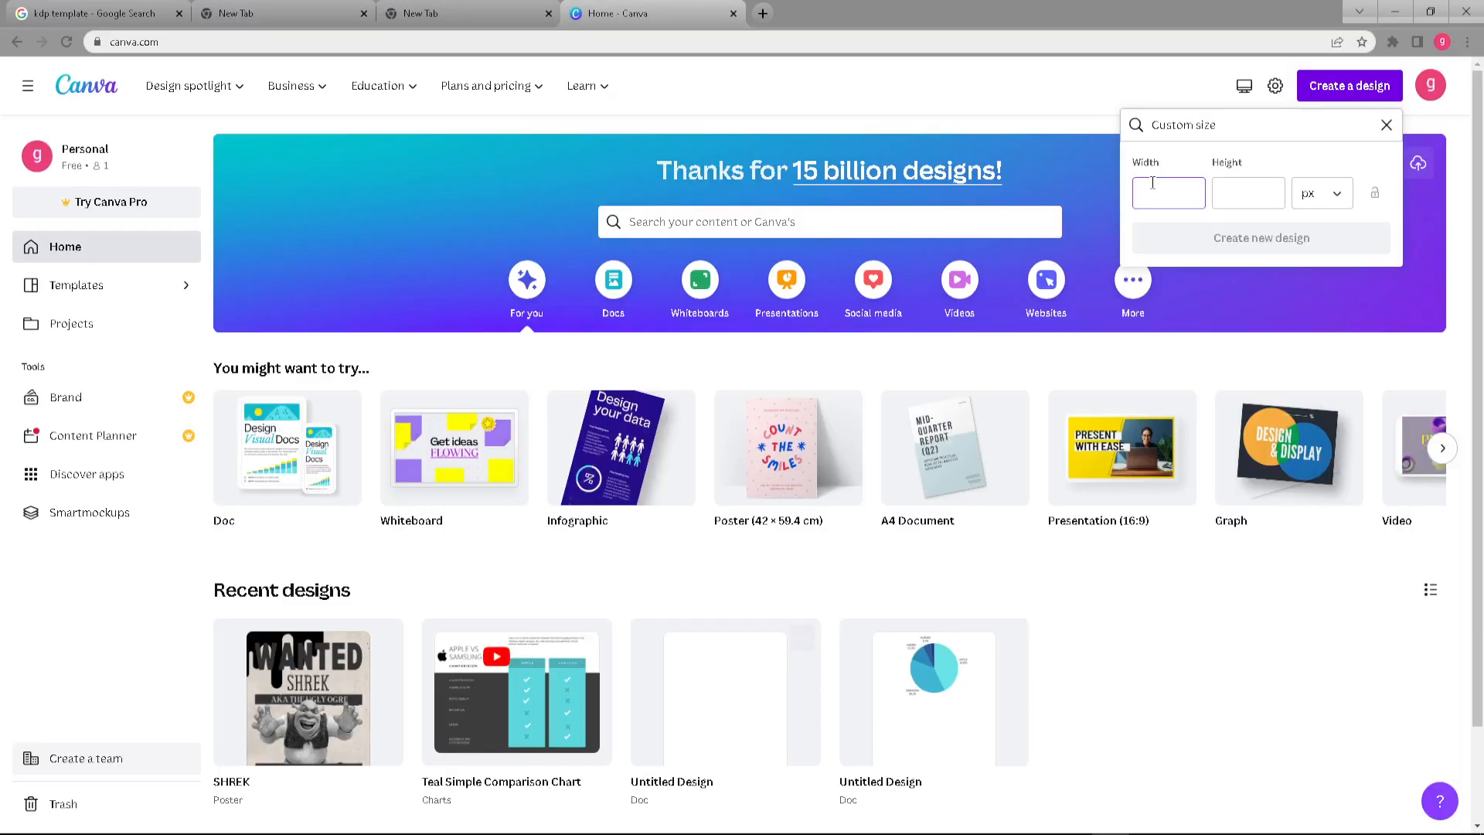
pyautogui.write('21.59')
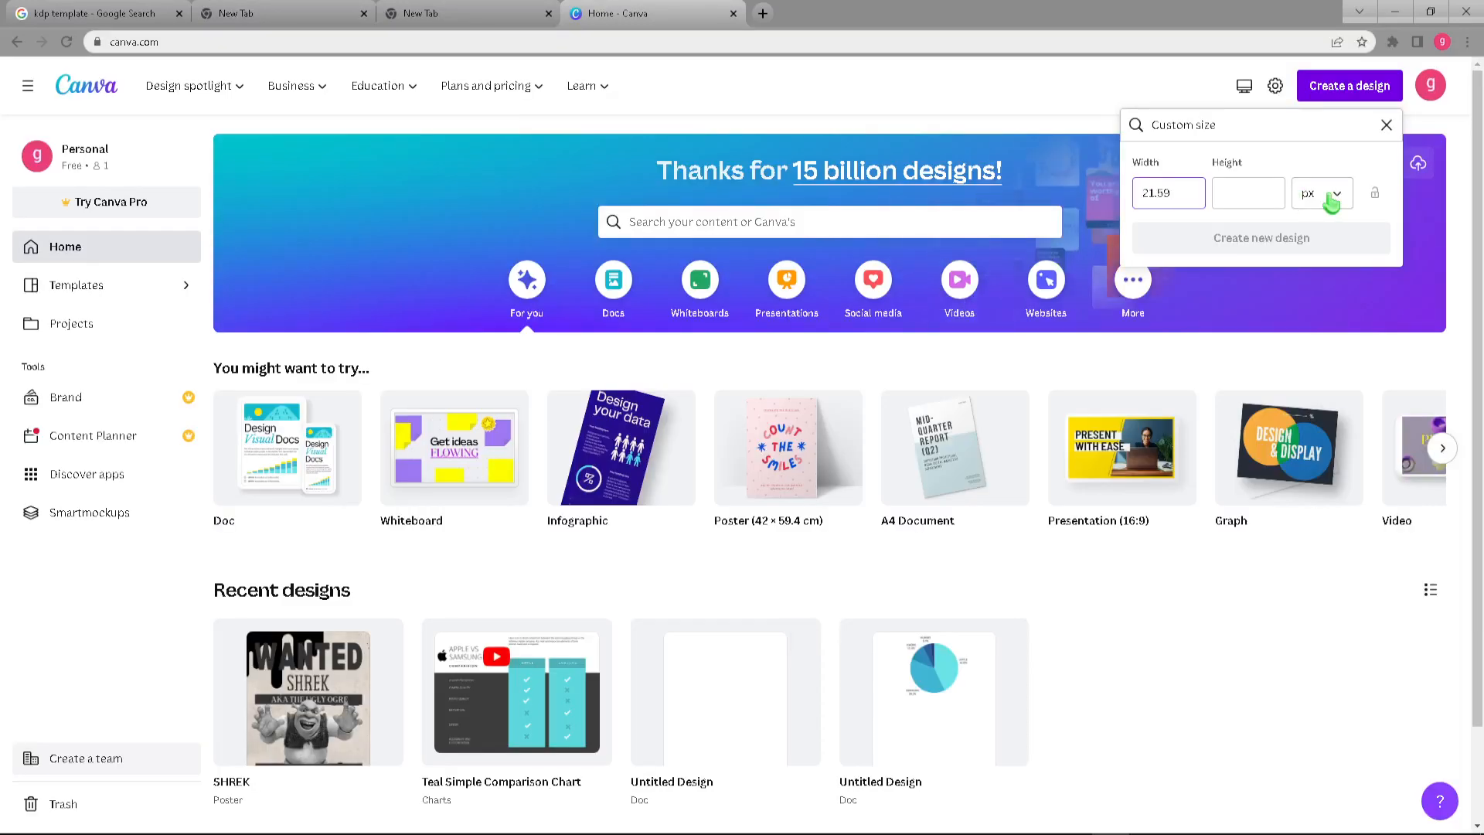
pyautogui.click(1330, 203)
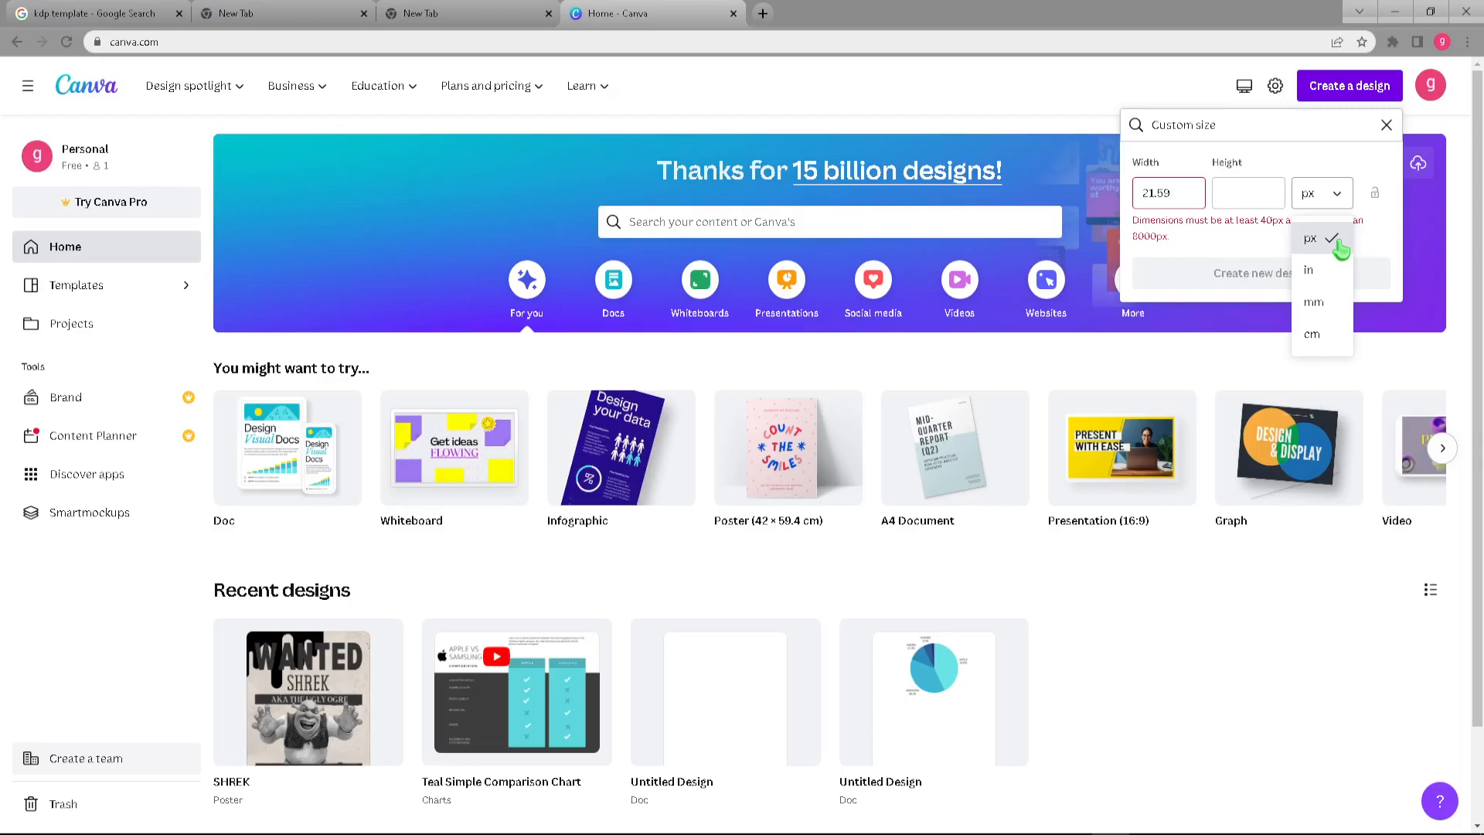
pyautogui.click(1312, 334)
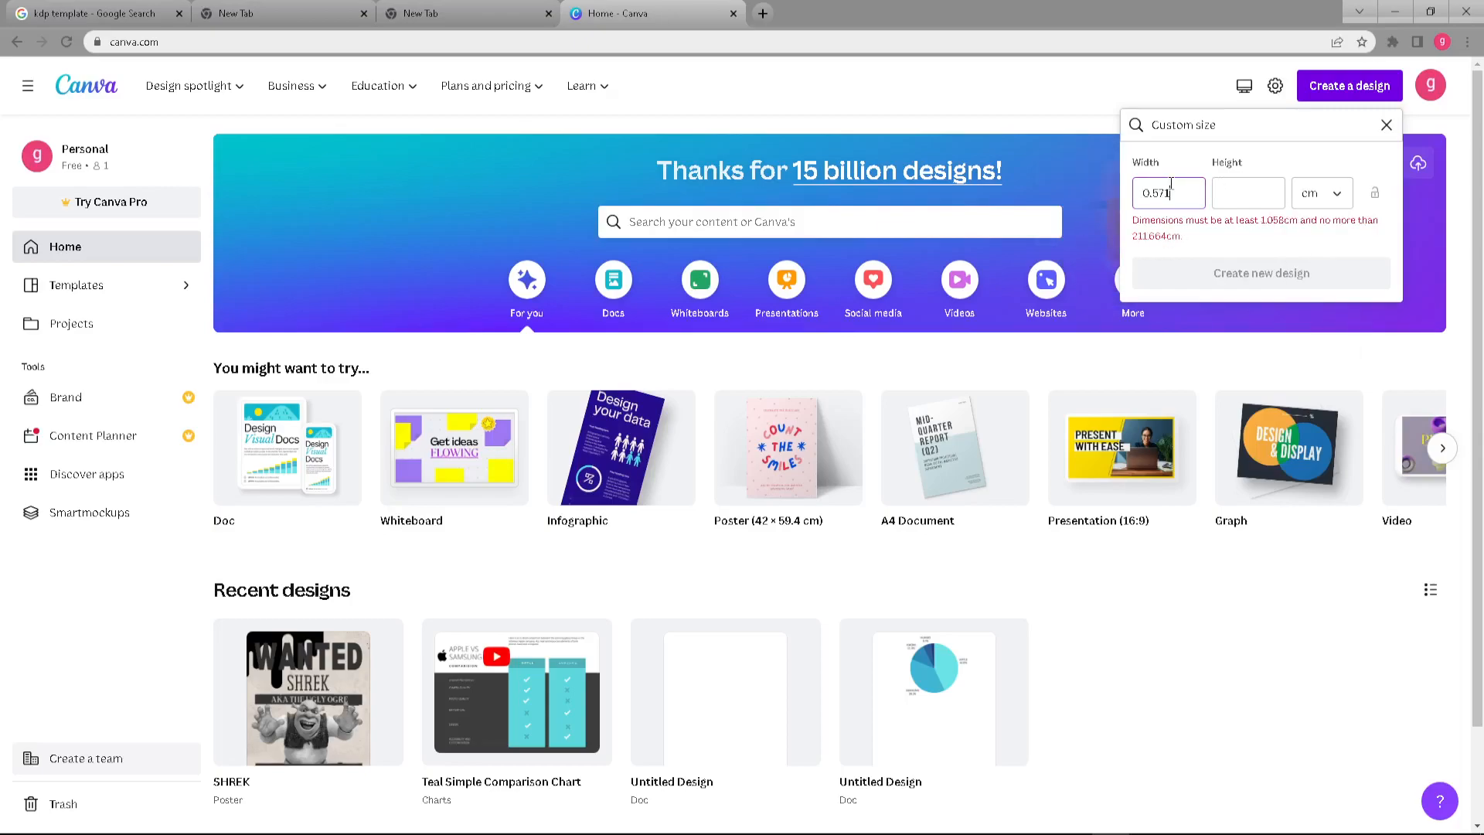
pyautogui.hotkey('ctrl', 'a')
pyautogui.press('BackSpace')
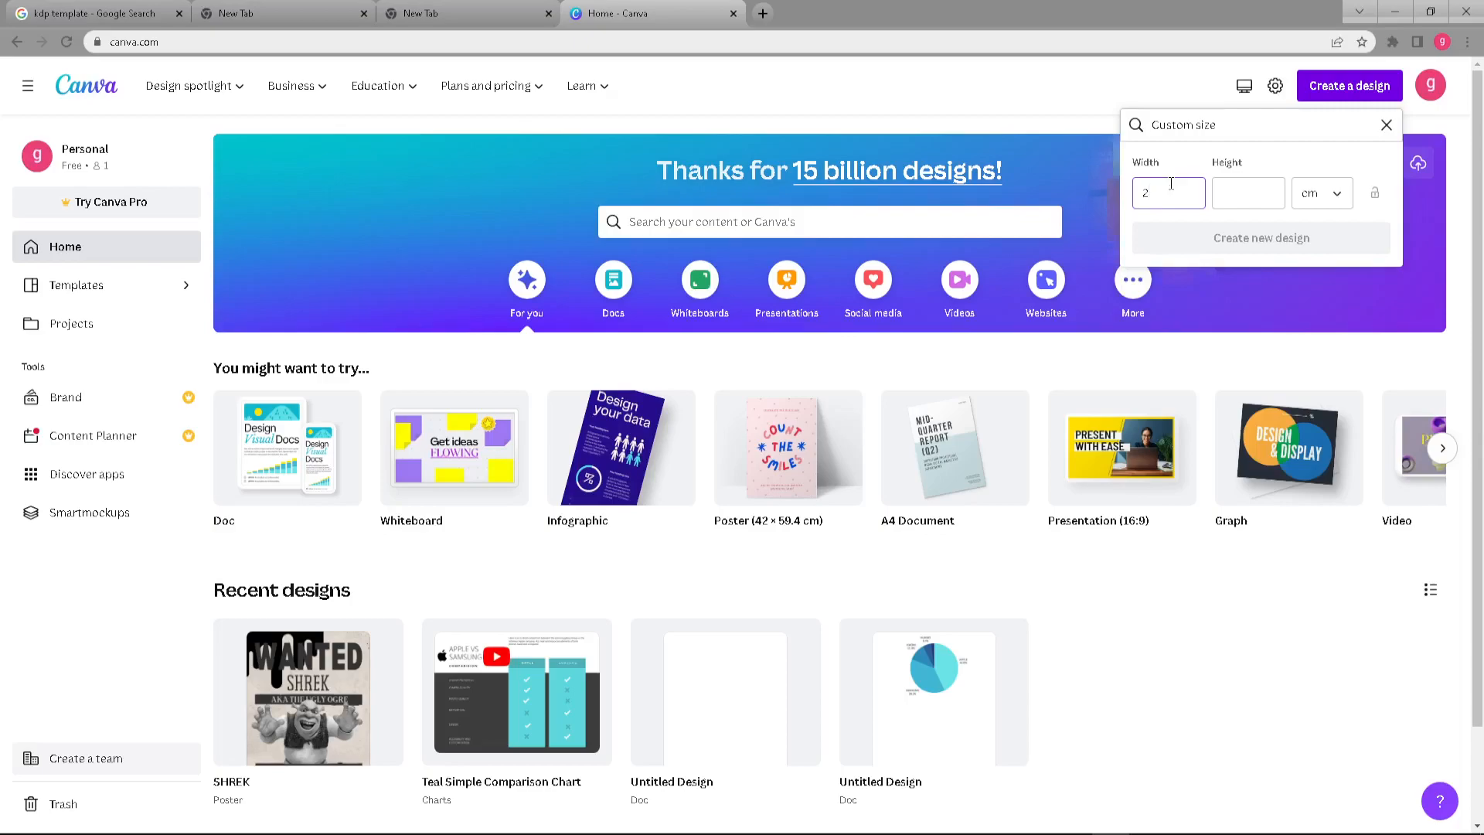
pyautogui.write('21.59')
# Set the custom height to 29.69 cm using the noted value, create the design, and return to the Canva home page.
pyautogui.click(207, 8)
pyautogui.click(416, 6)
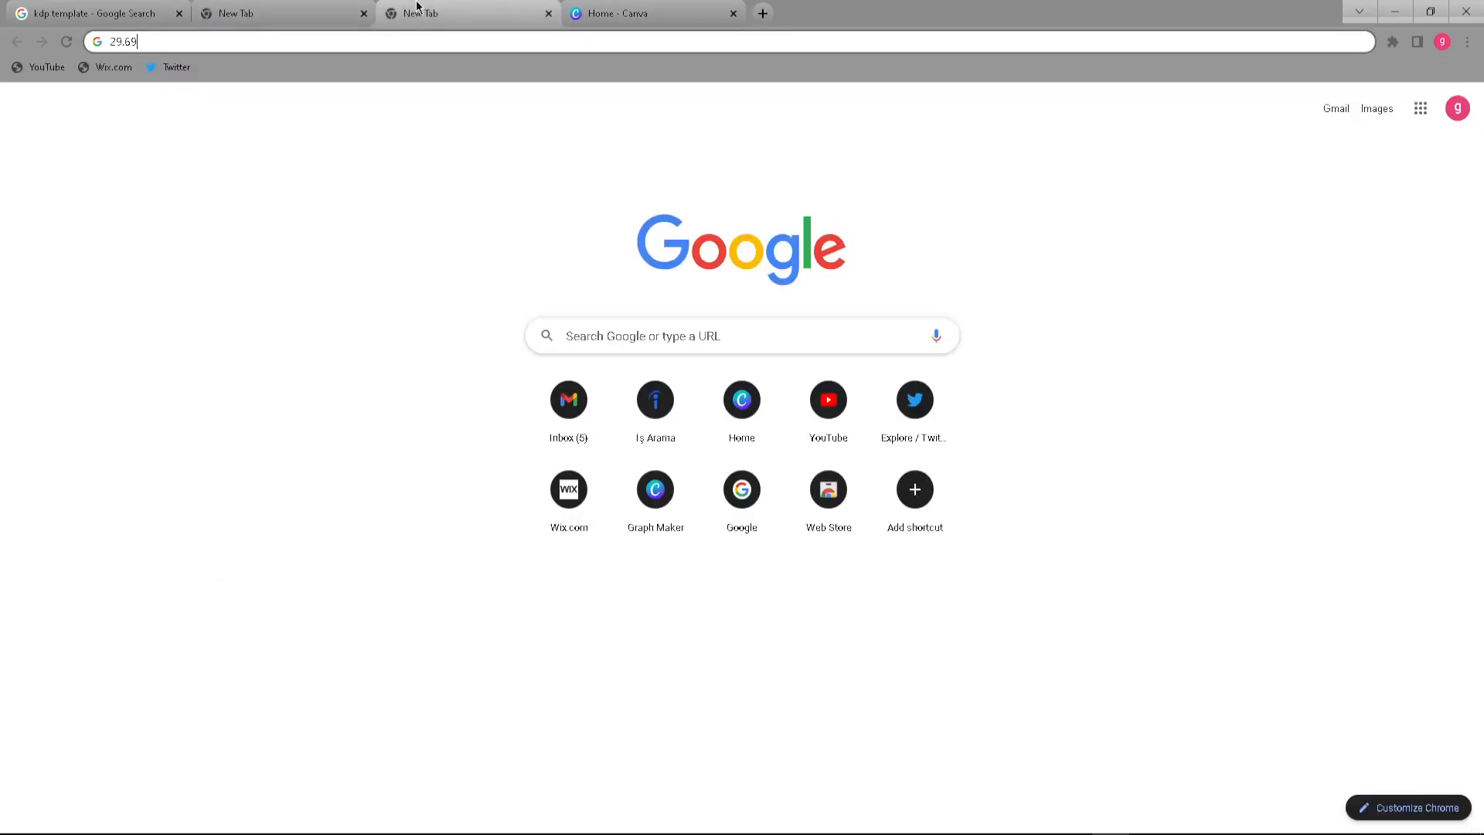
pyautogui.click(610, 9)
pyautogui.click(1262, 184)
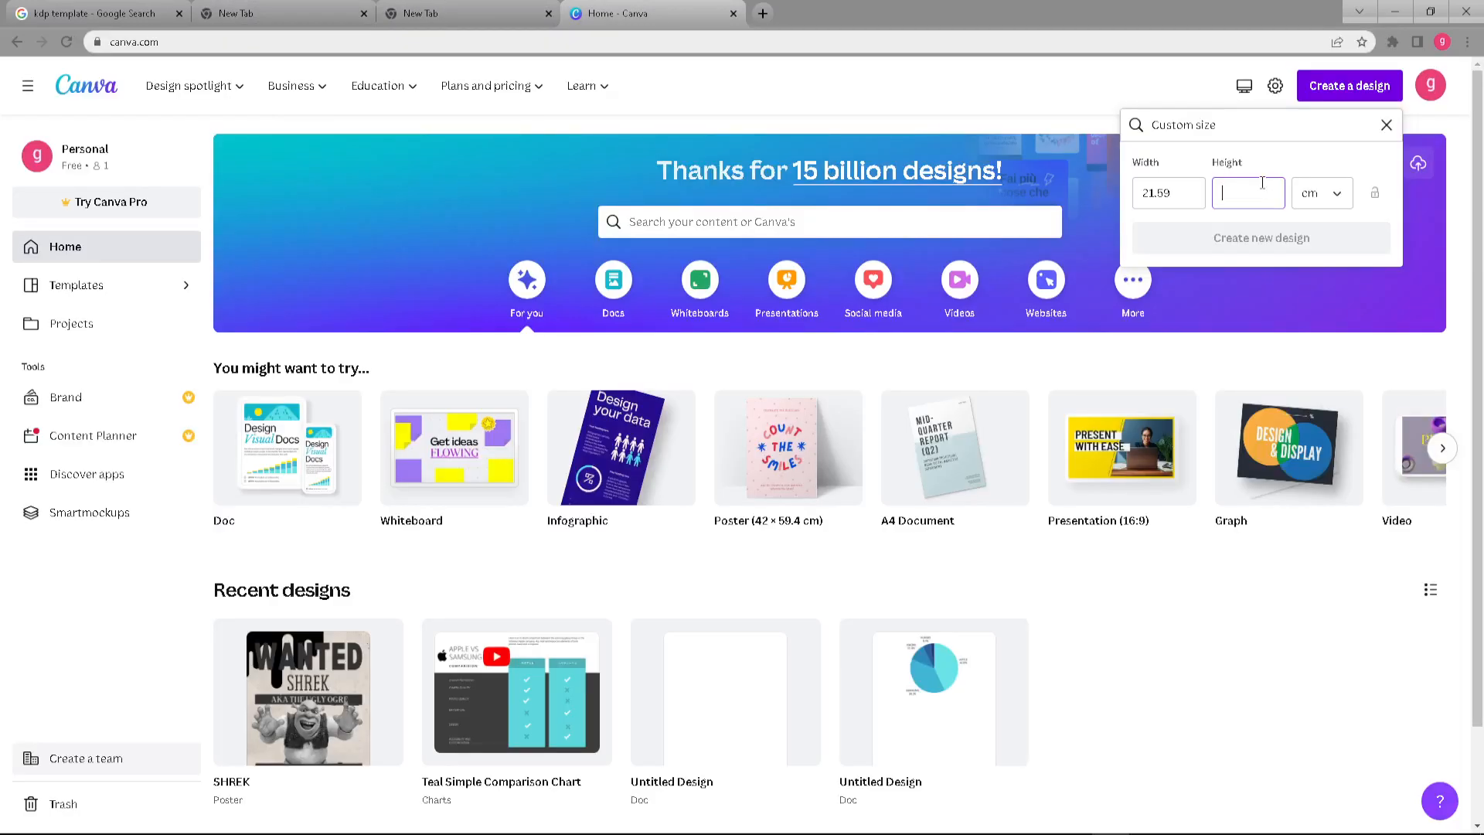
pyautogui.write('29.69')
pyautogui.click(1319, 164)
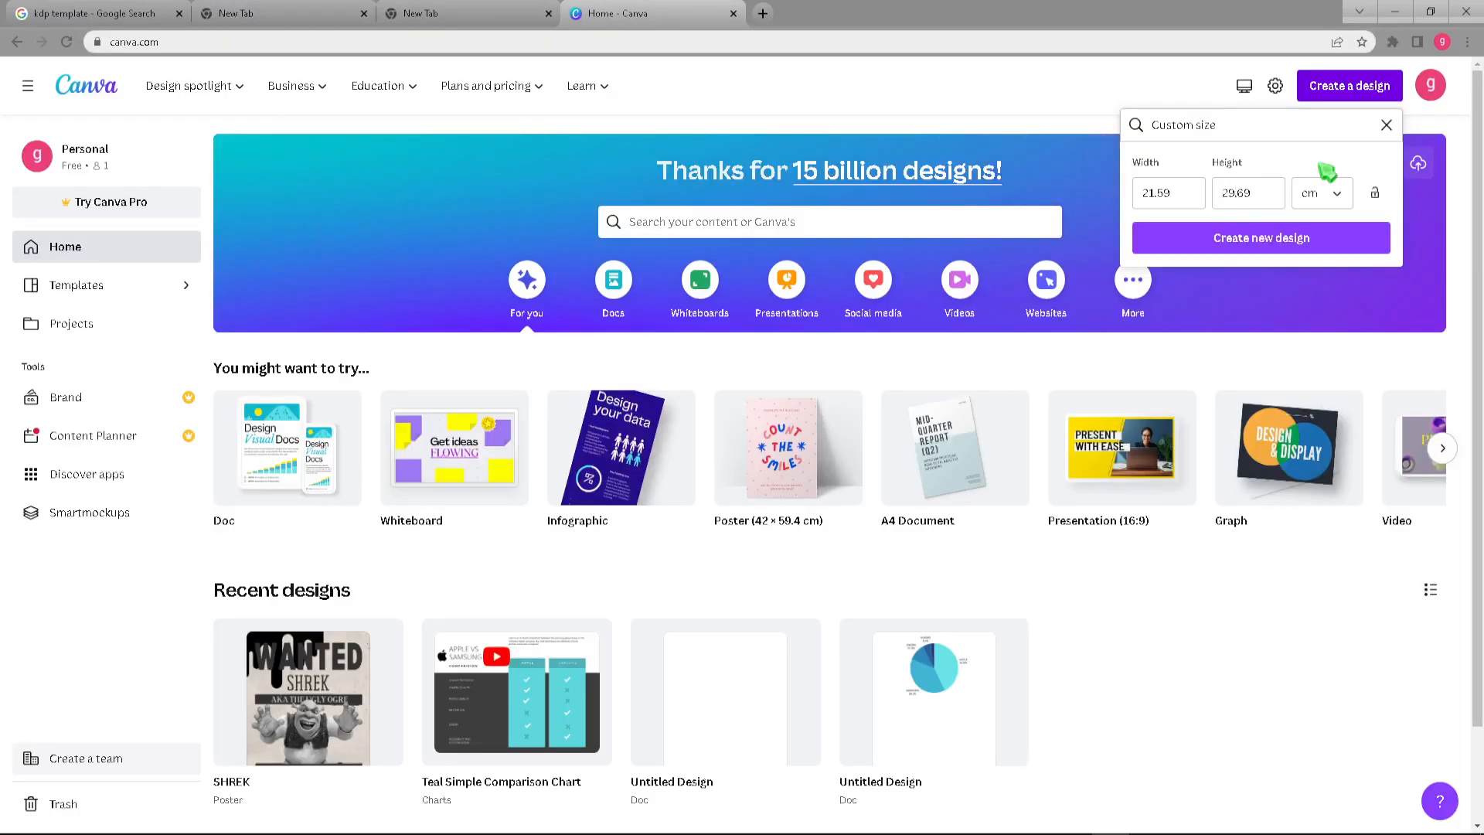
pyautogui.click(1262, 246)
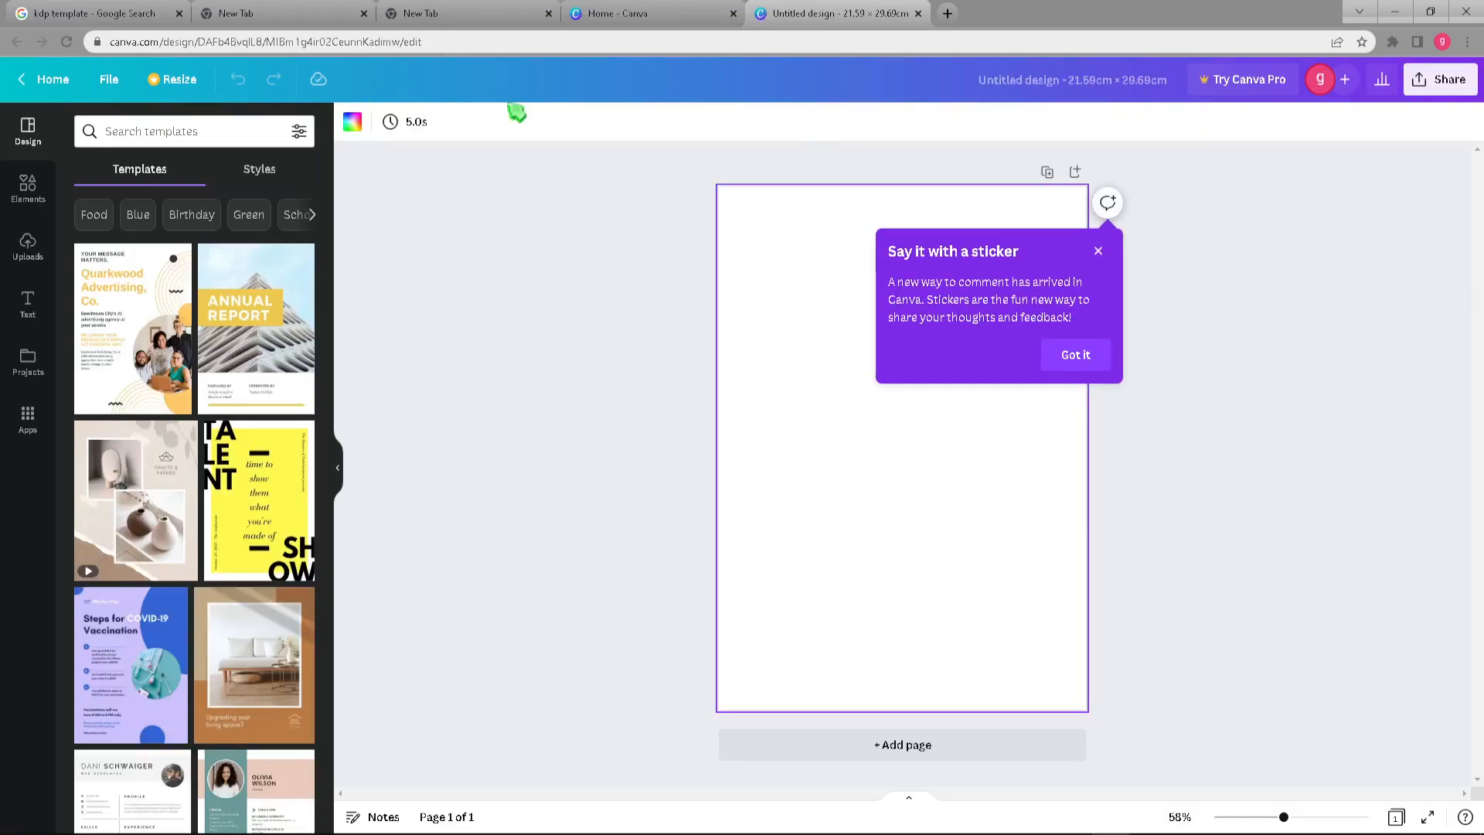
pyautogui.click(40, 83)
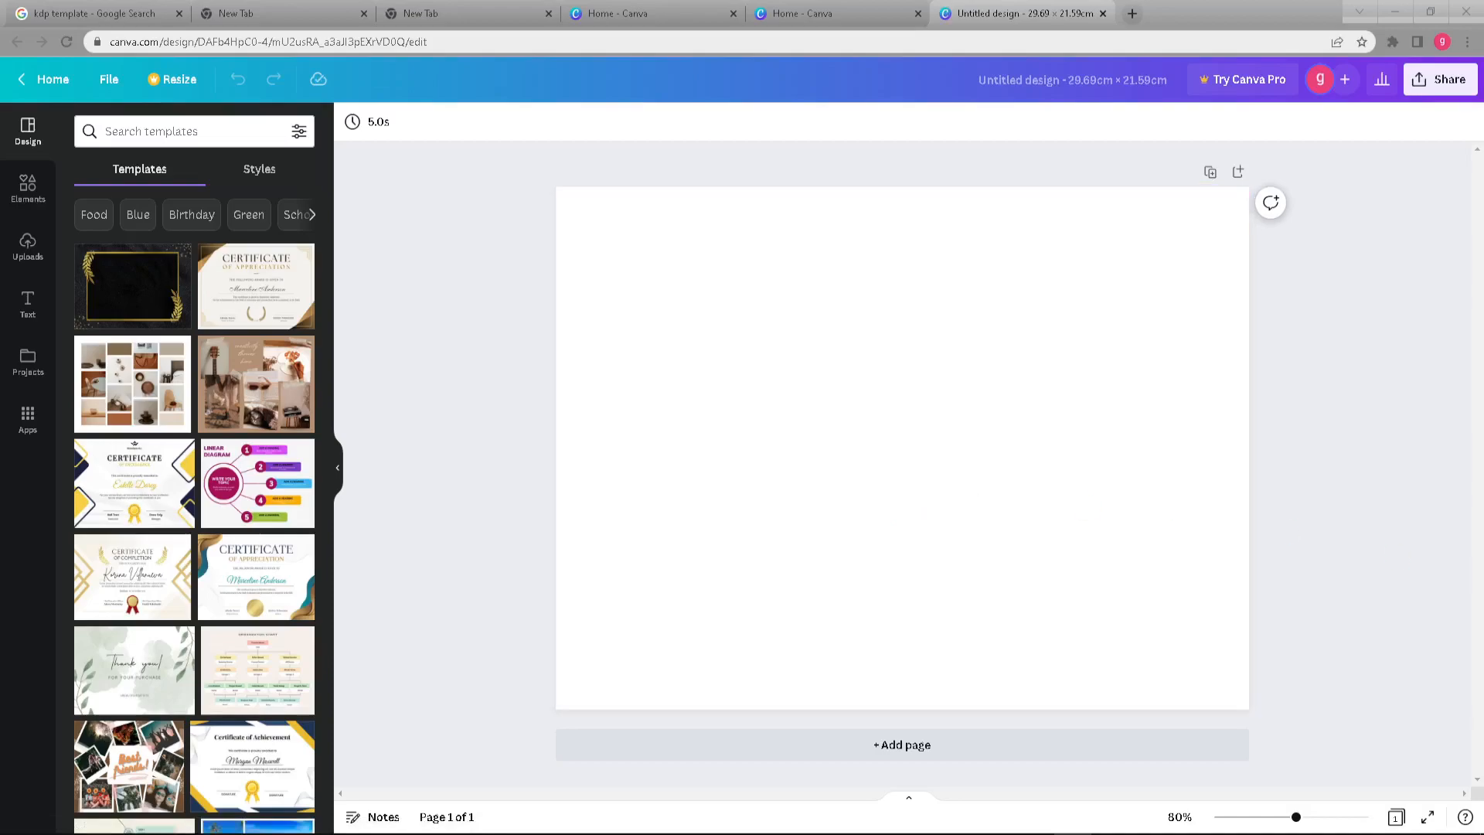
# Paste the copied cover template onto the blank 29.69 × 21.59 cm page and stretch it to fill the whole page.
pyautogui.click(885, 368)
pyautogui.moveTo(885, 365); pyautogui.dragTo(868, 355)
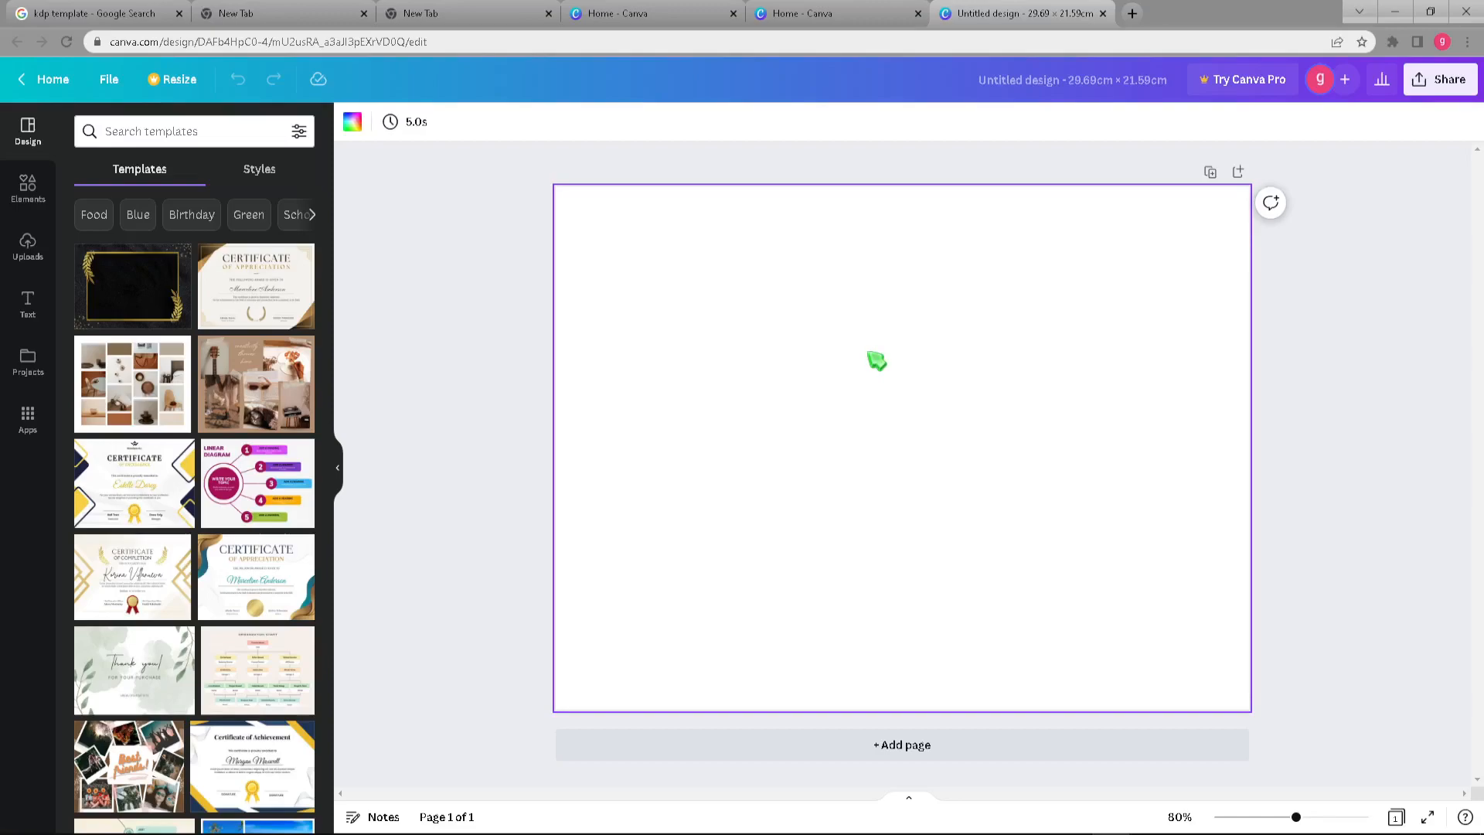
pyautogui.moveTo(808, 413); pyautogui.dragTo(748, 330)
pyautogui.moveTo(936, 470); pyautogui.dragTo(1200, 785)
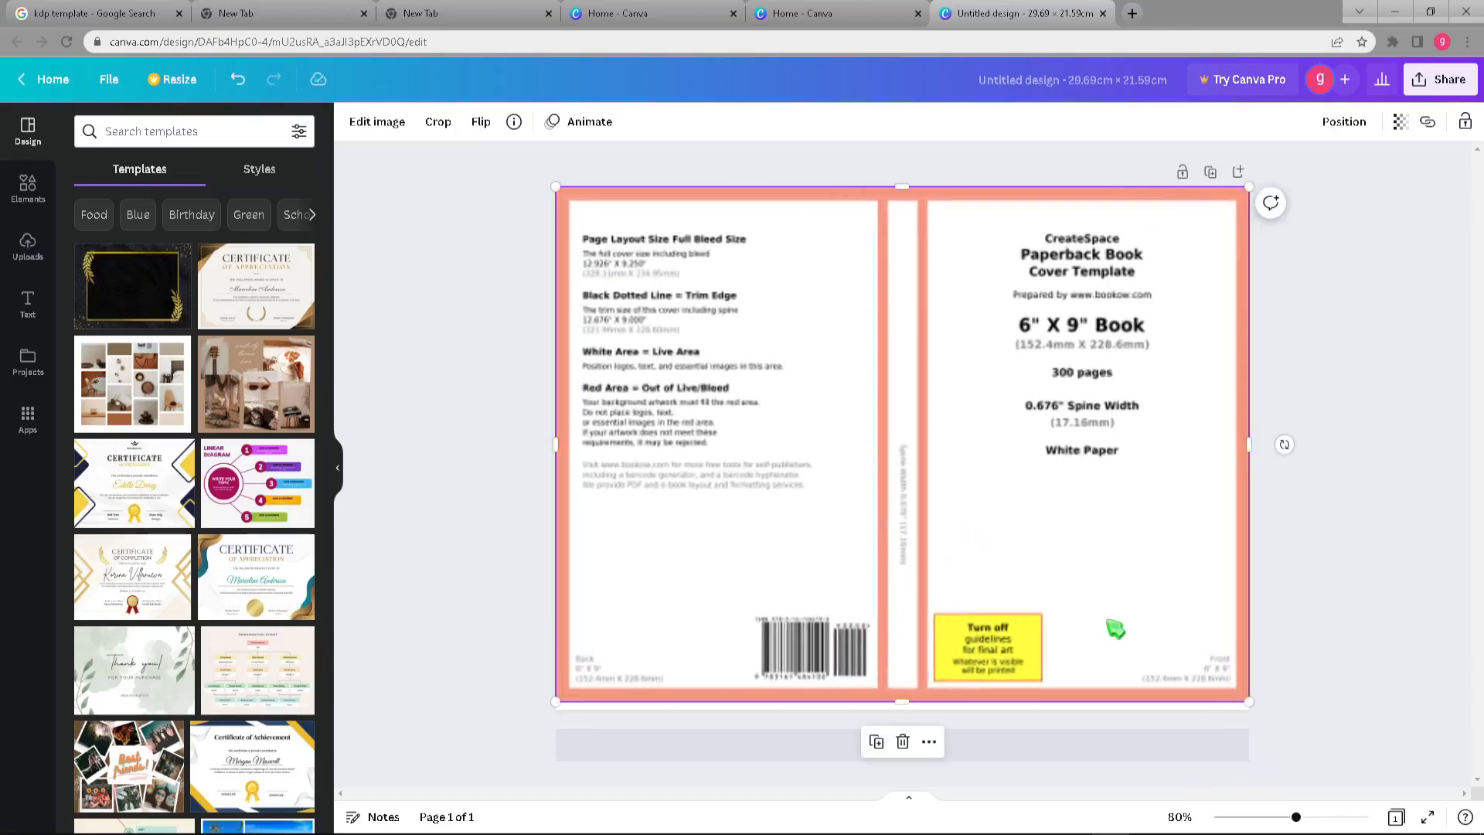
pyautogui.moveTo(913, 702)
pyautogui.mouseDown()
pyautogui.moveTo(902, 679)
pyautogui.moveTo(902, 707)
pyautogui.mouseUp()
pyautogui.moveTo(901, 688)
pyautogui.mouseDown()
pyautogui.moveTo(896, 668)
pyautogui.moveTo(903, 708)
pyautogui.mouseUp()
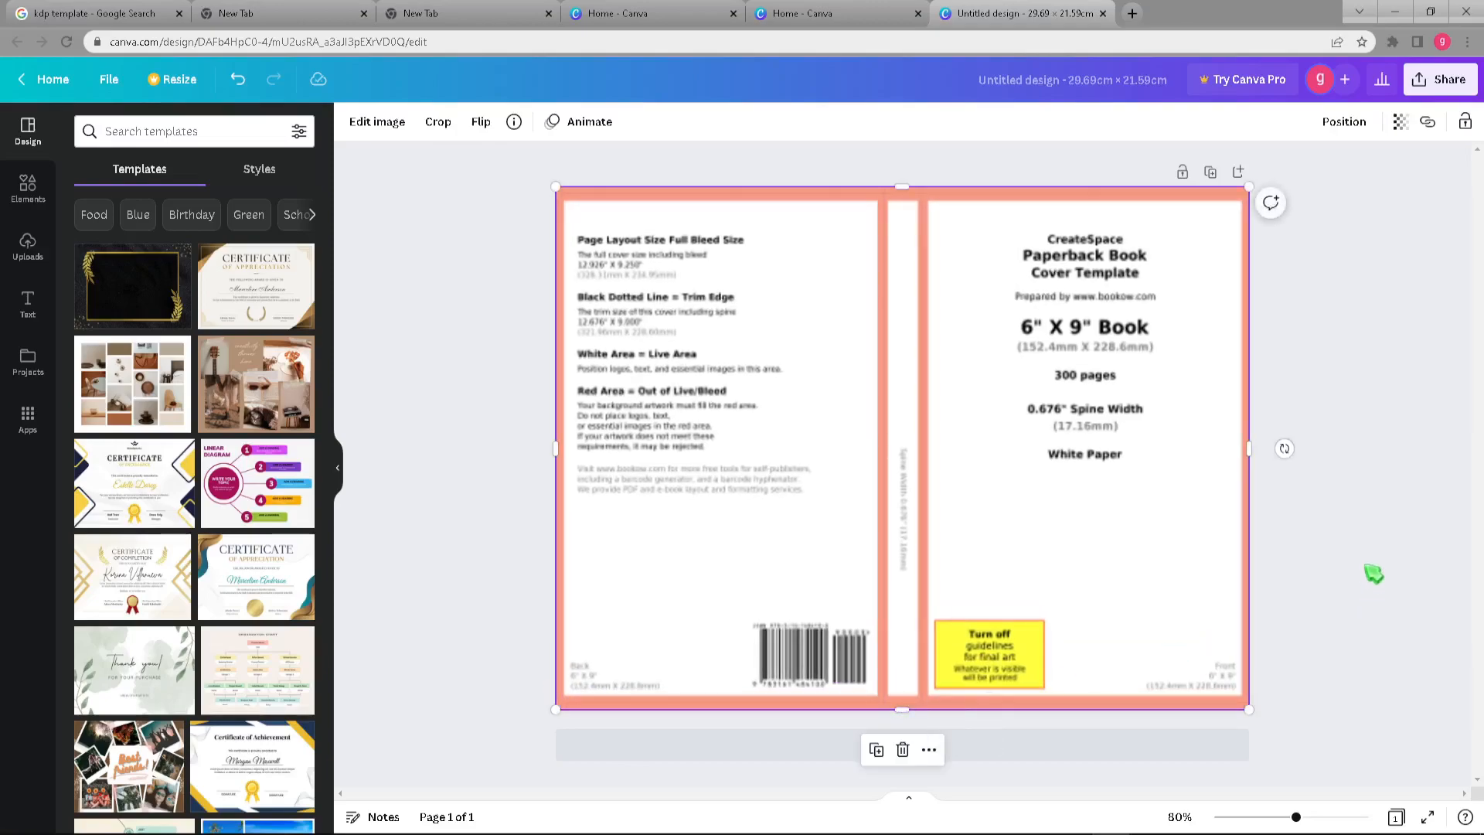
pyautogui.click(1389, 550)
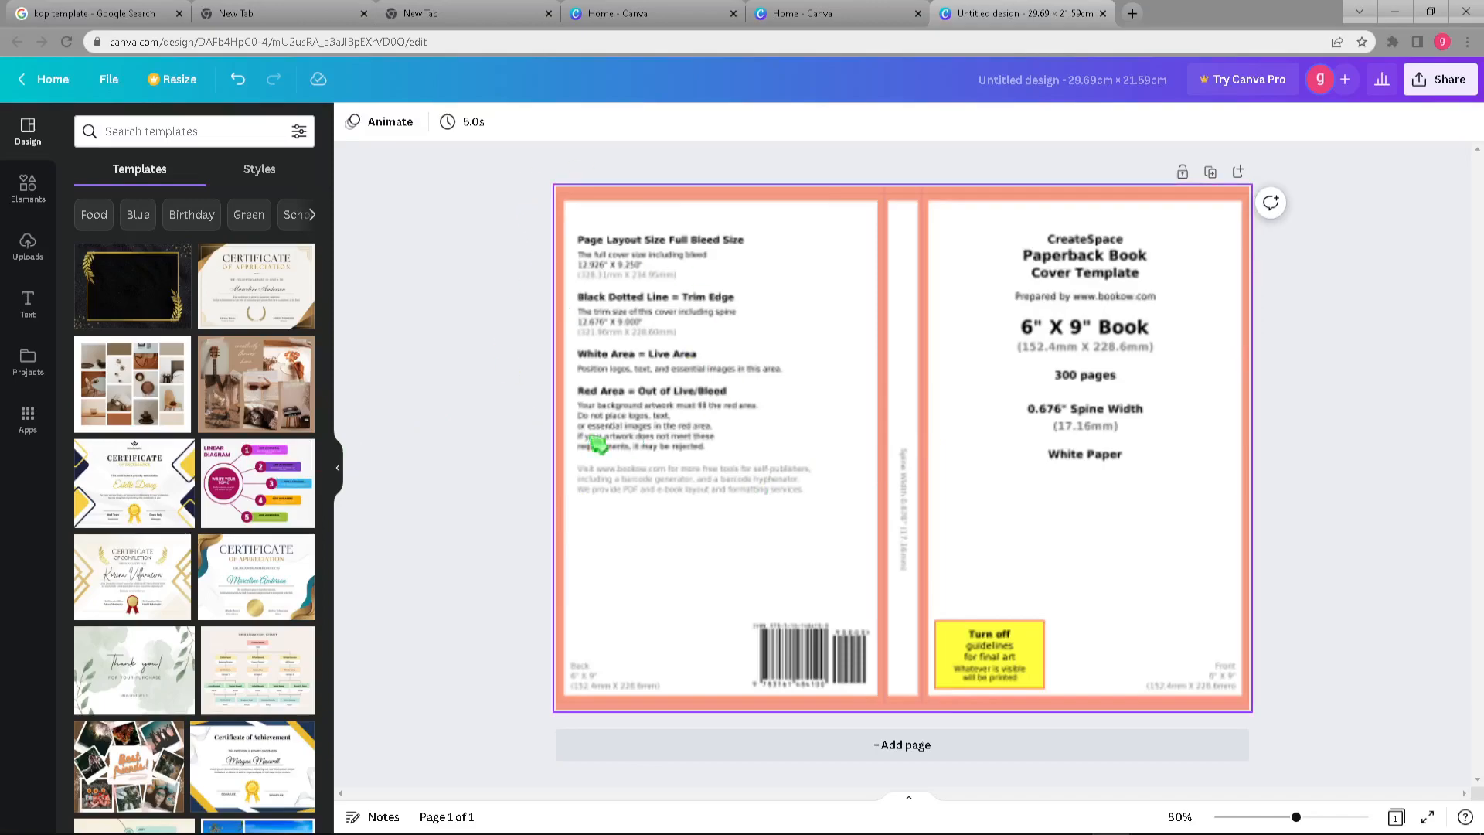
# Open the cover template background for cropping, apply its colors to the page, and leave the crop mode.
pyautogui.doubleClick(1168, 313)
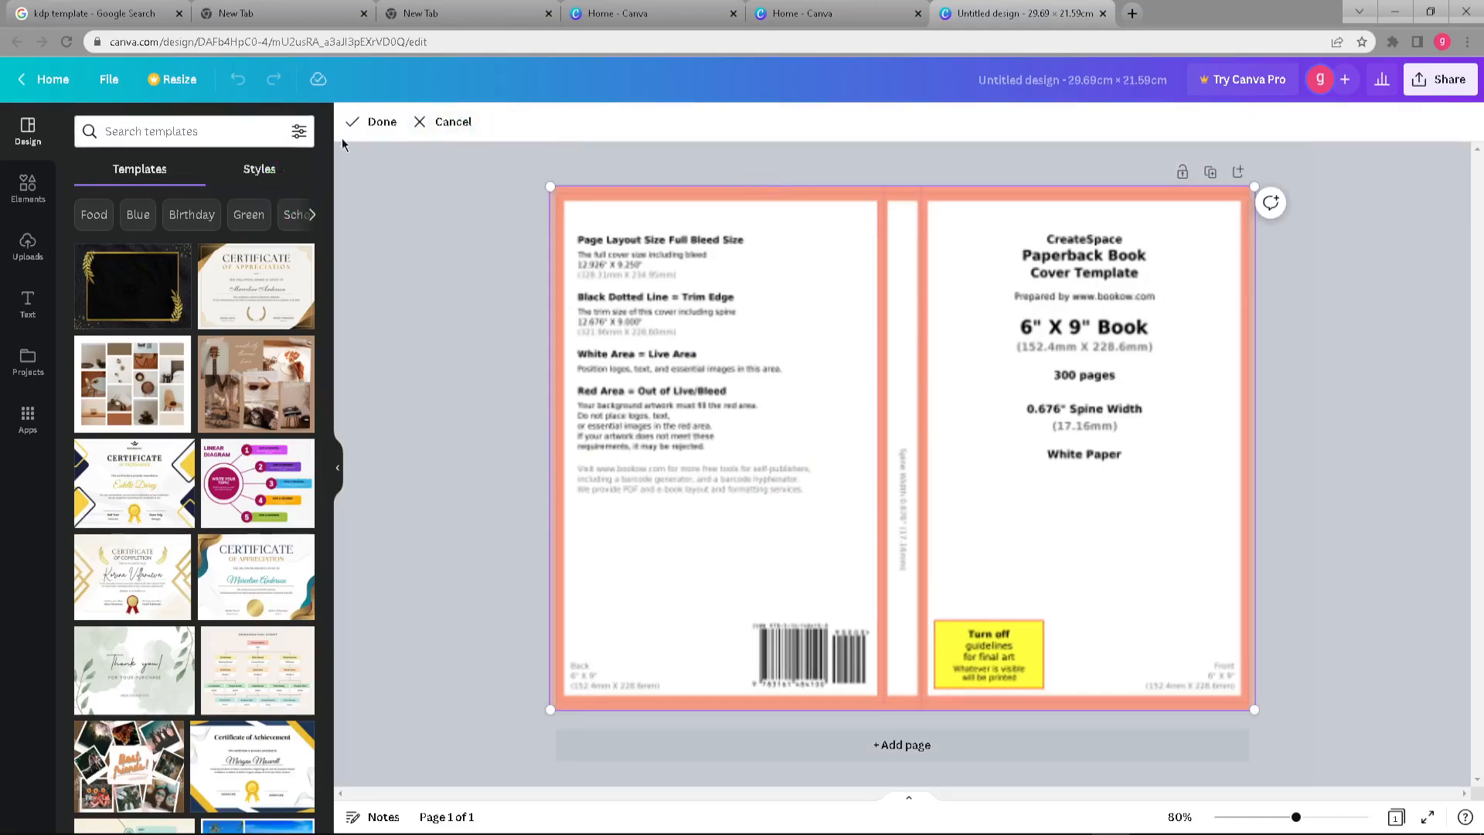
pyautogui.moveTo(1297, 818)
pyautogui.mouseDown()
pyautogui.moveTo(1237, 818)
pyautogui.moveTo(1310, 818)
pyautogui.moveTo(1285, 818)
pyautogui.mouseUp()
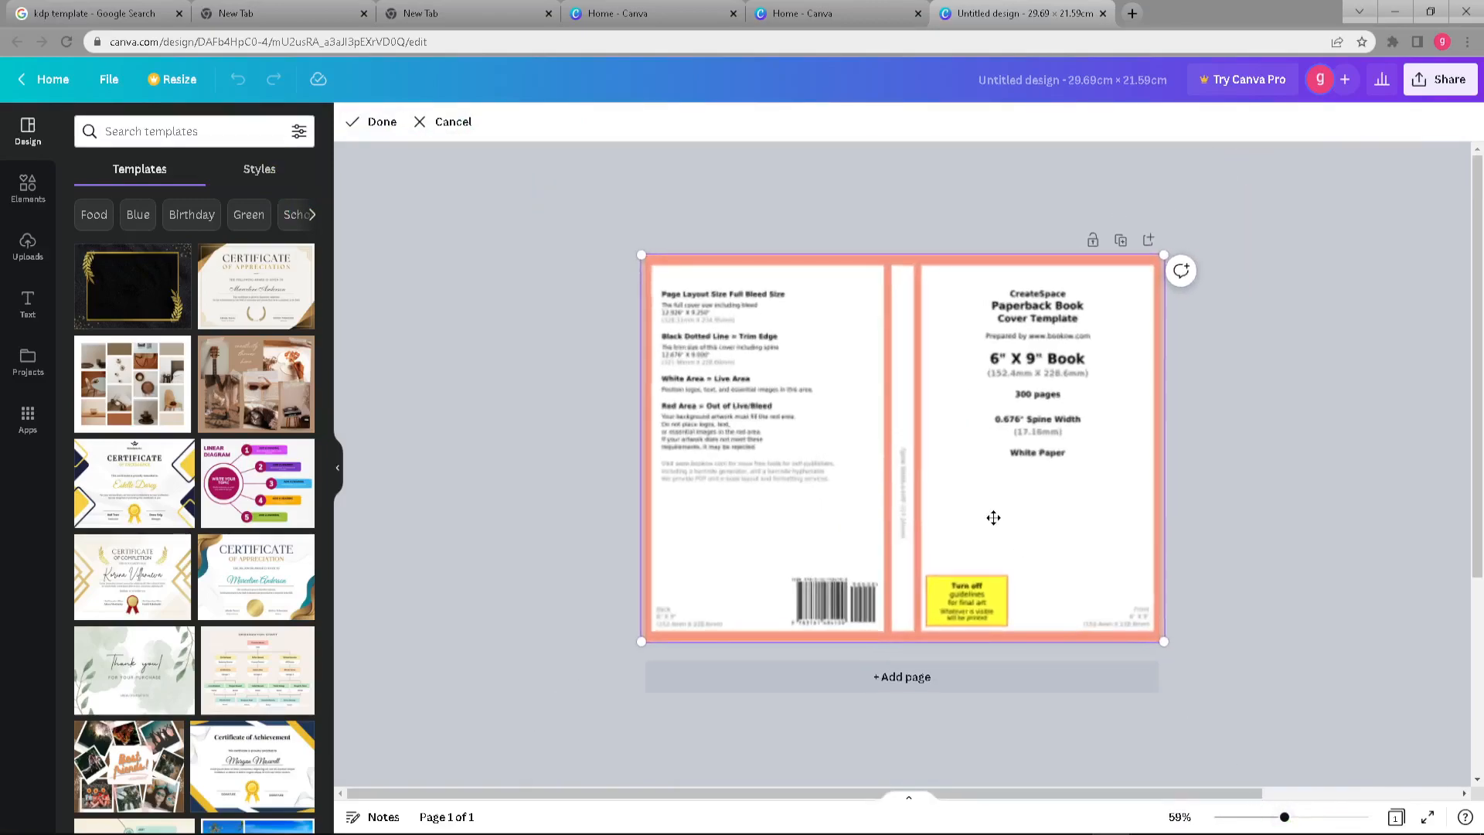
pyautogui.rightClick(993, 517)
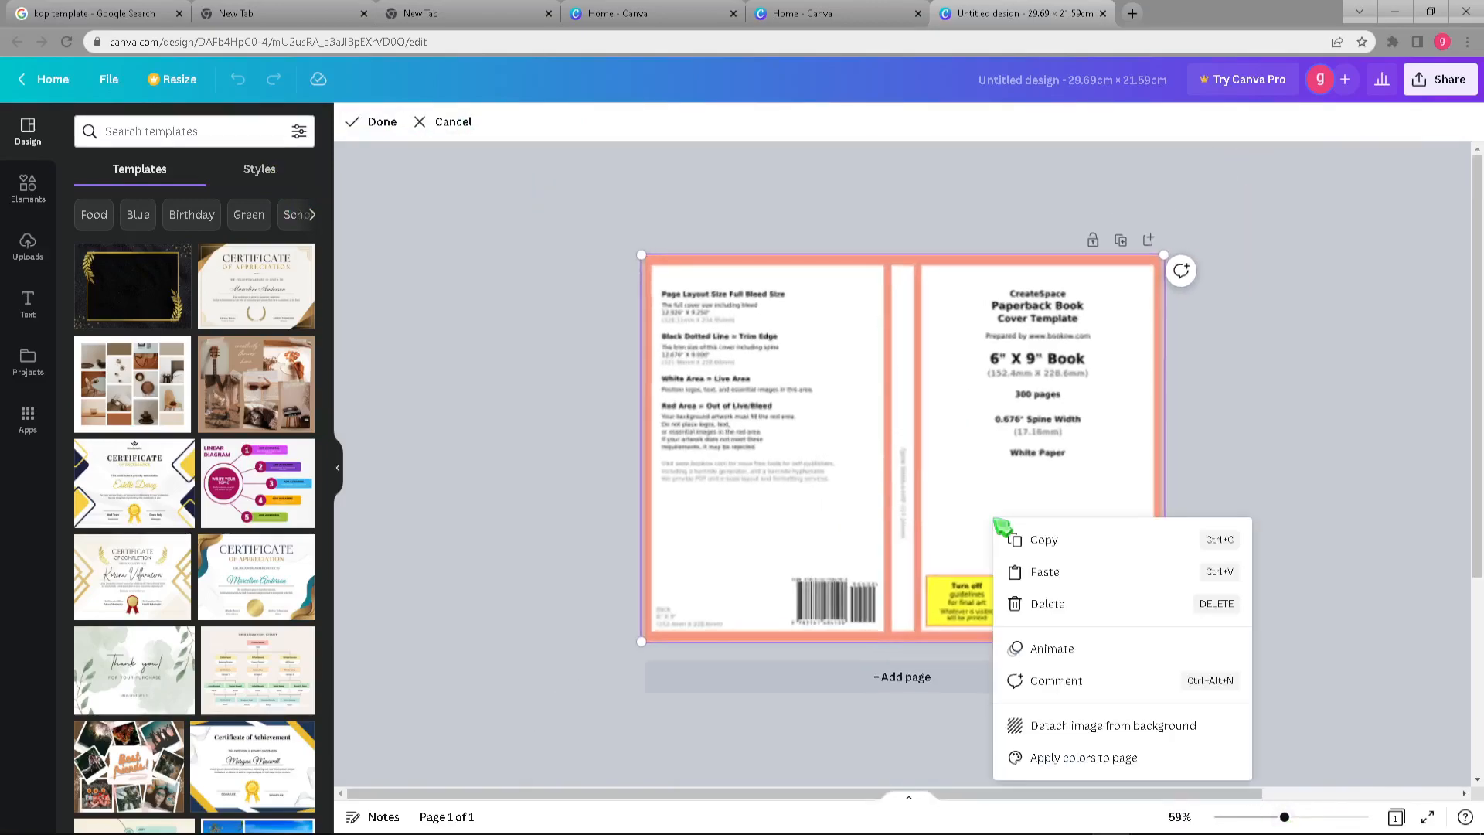
pyautogui.click(1083, 761)
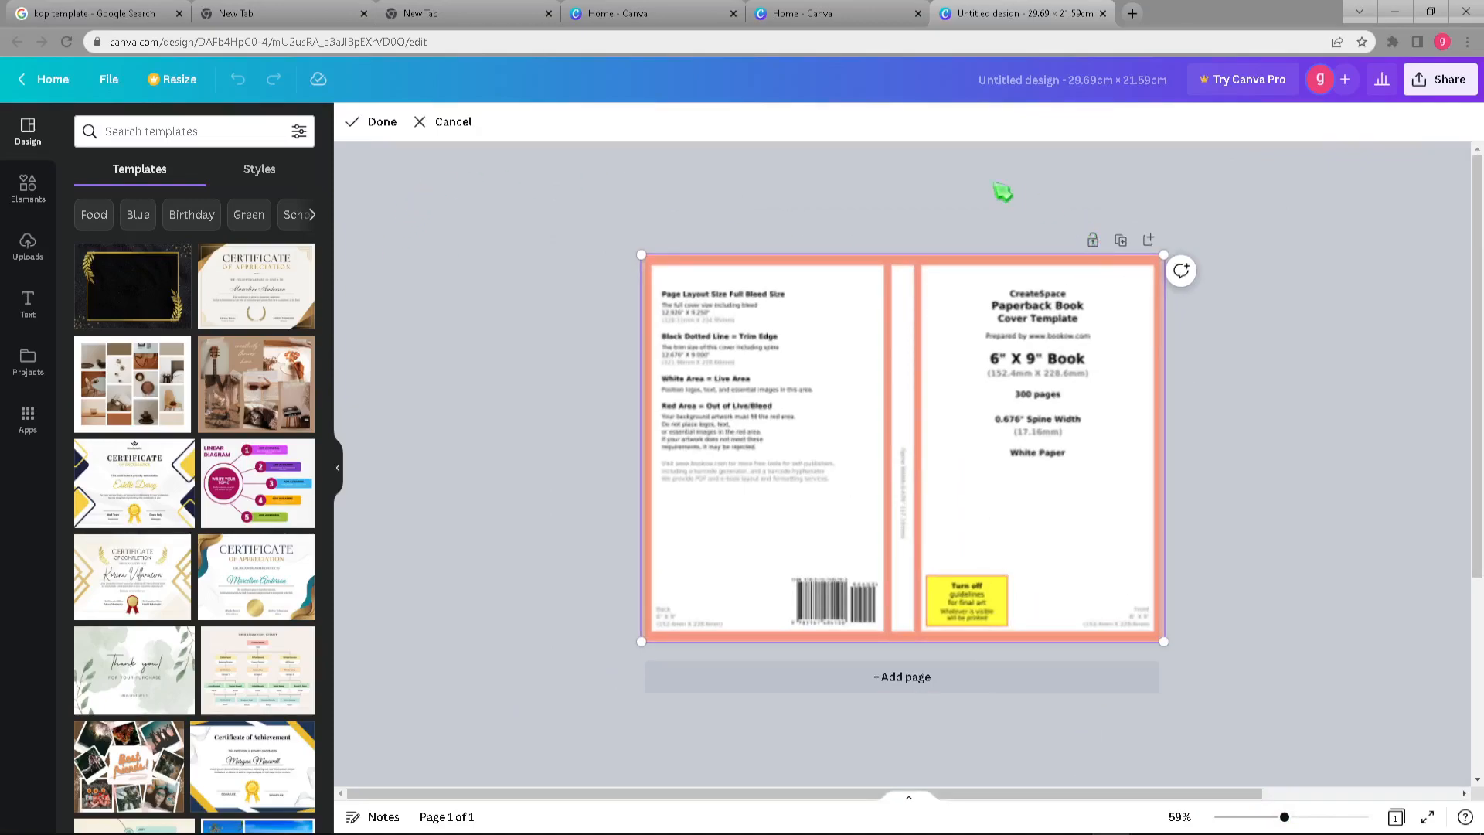
pyautogui.click(253, 175)
pyautogui.click(139, 169)
pyautogui.rightClick(808, 345)
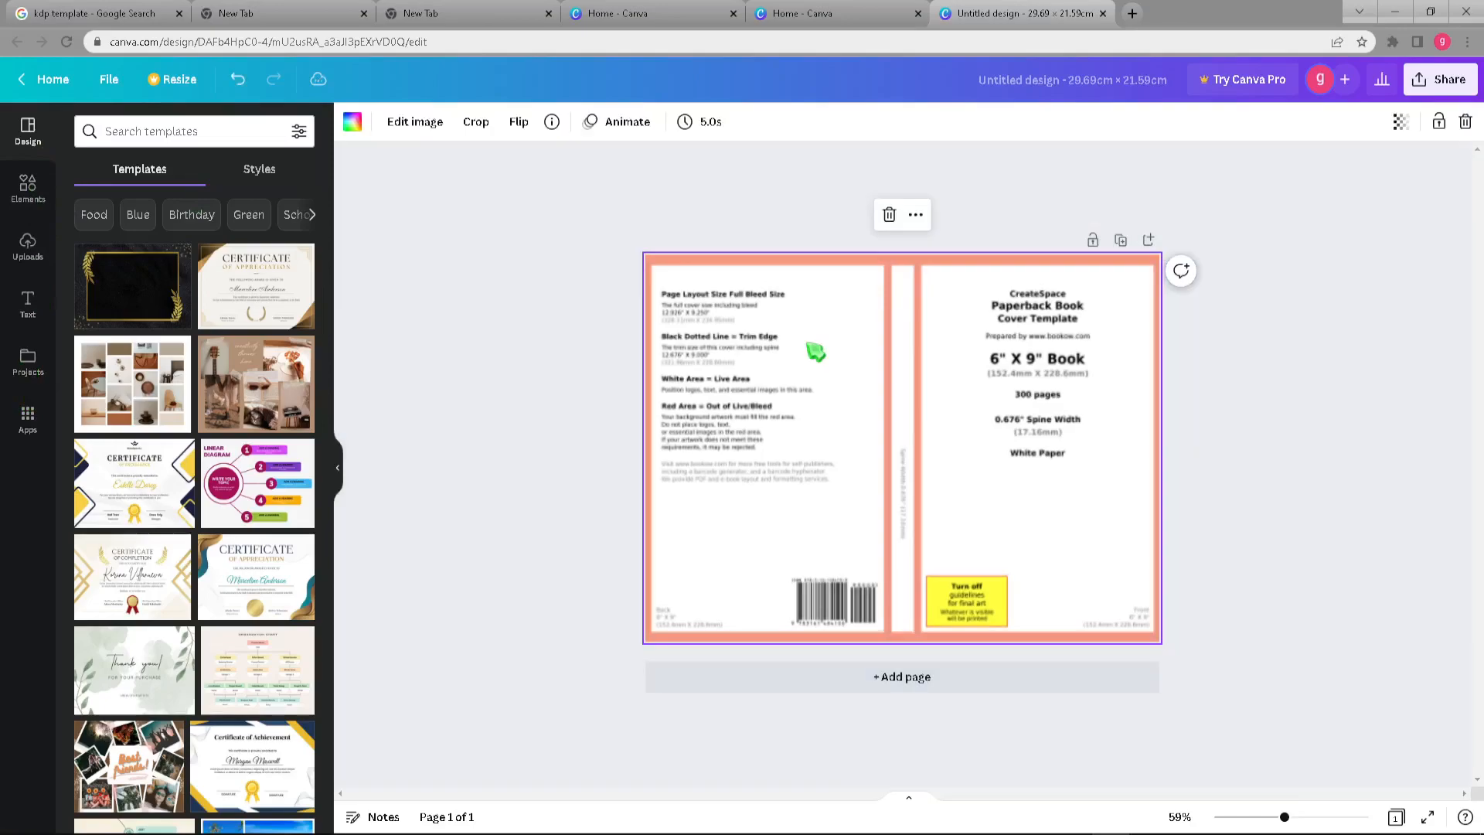
pyautogui.click(742, 421)
pyautogui.click(916, 216)
pyautogui.click(865, 318)
pyautogui.click(28, 189)
pyautogui.click(34, 151)
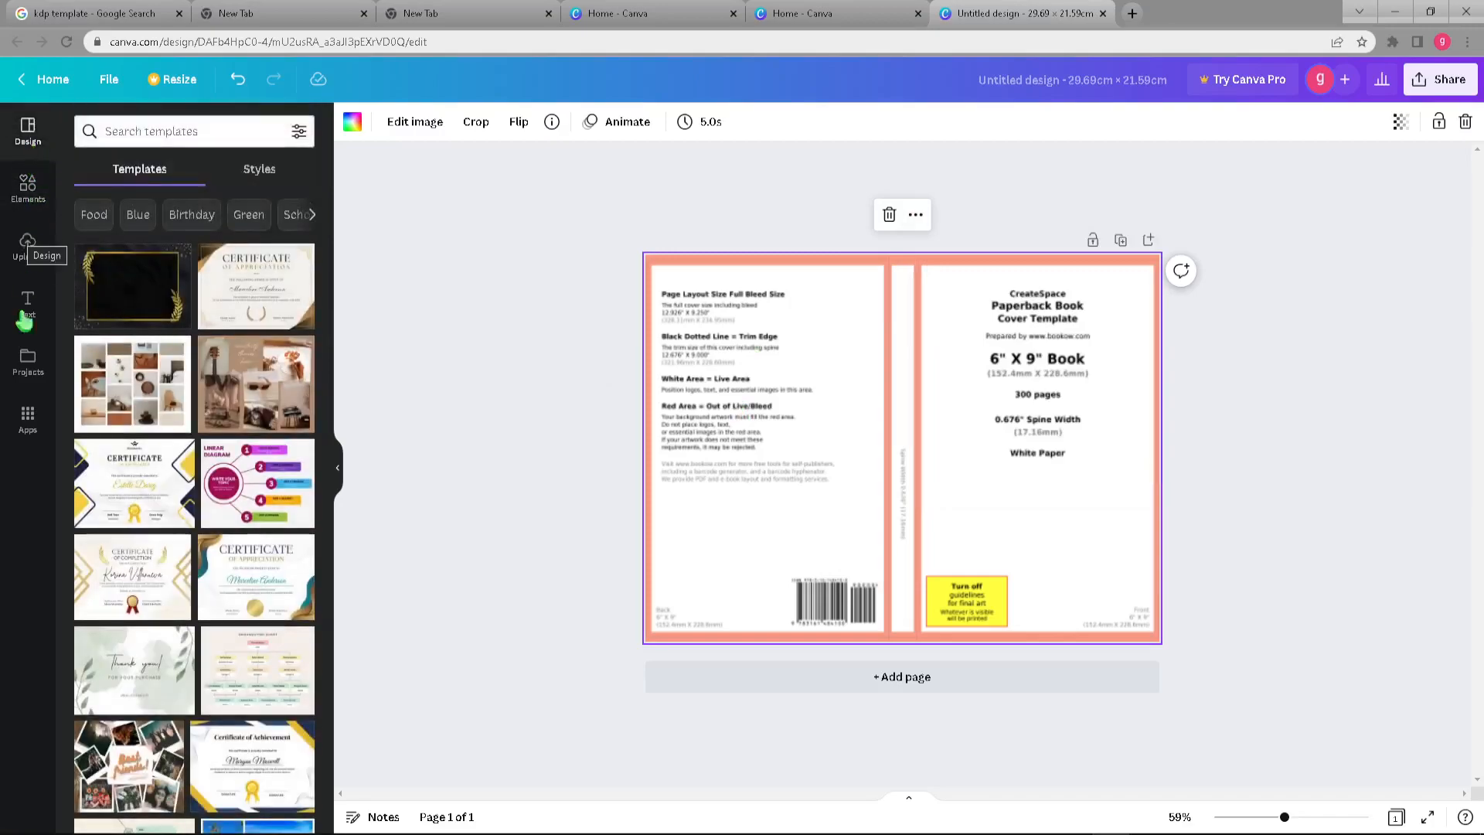
pyautogui.click(30, 365)
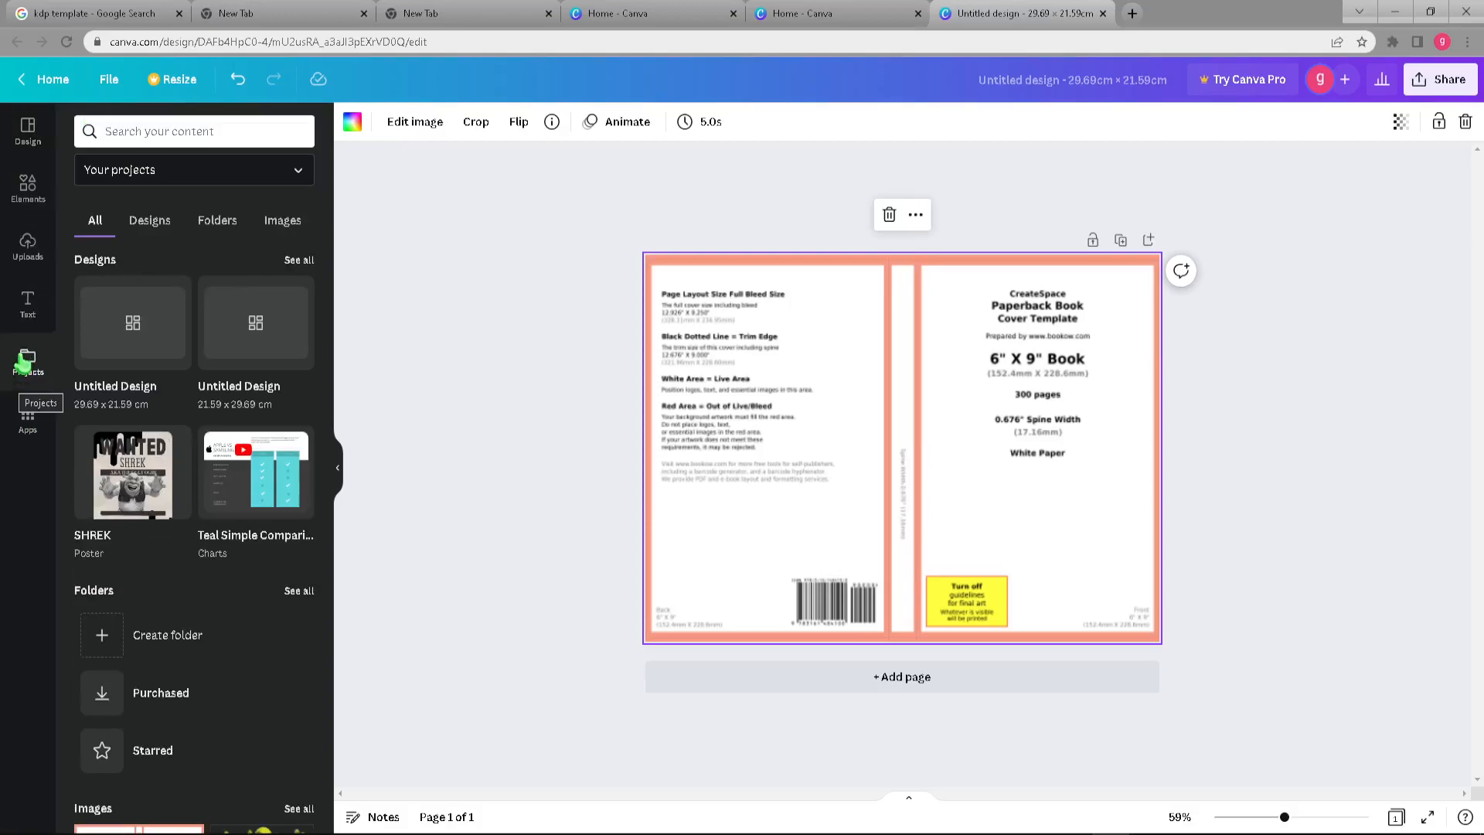
# Look through the cover template's image effects and adjustment settings for an opacity option.
pyautogui.click(418, 124)
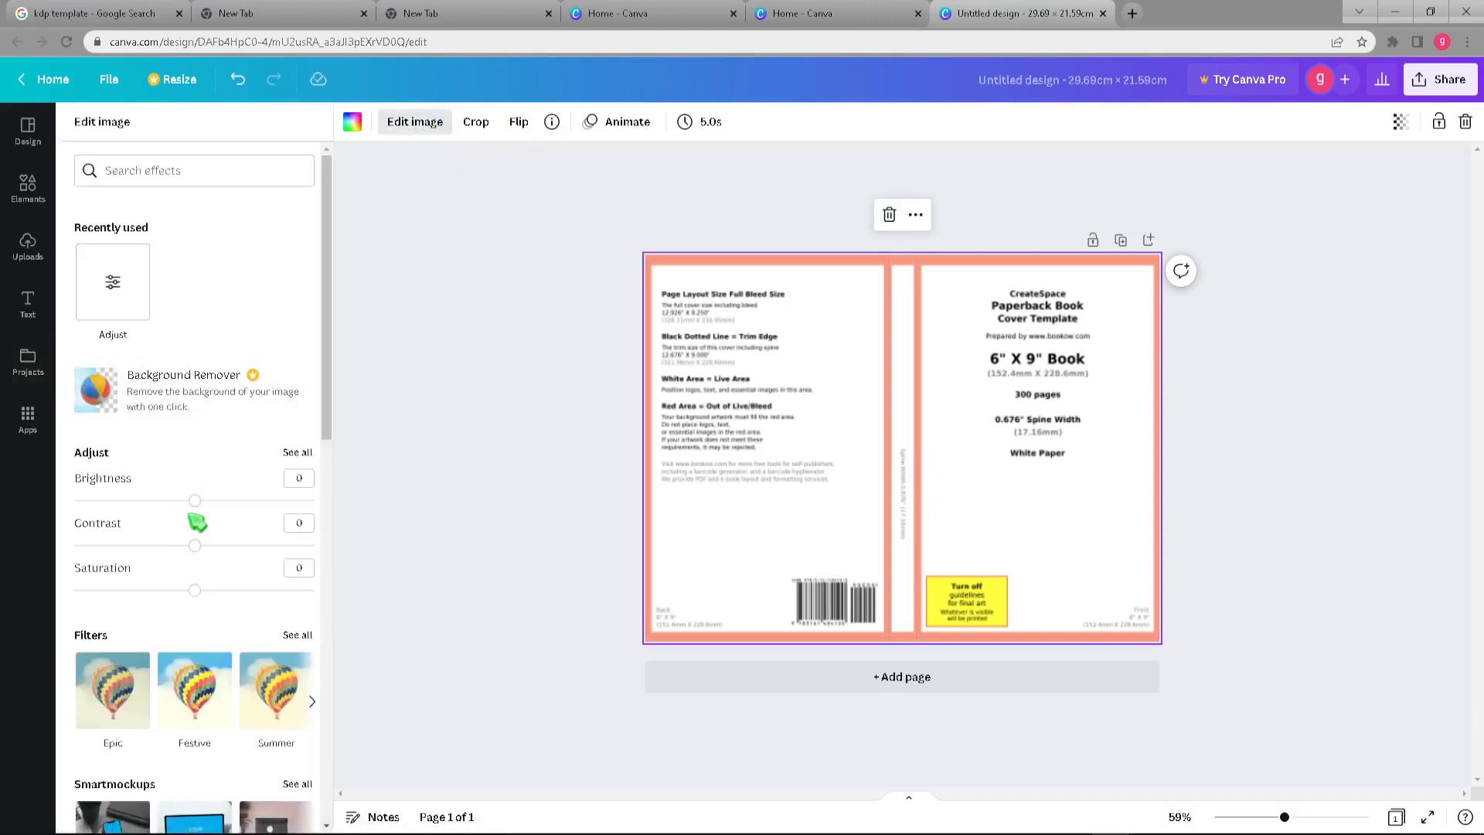
pyautogui.scroll(-4, 197, 522)
pyautogui.scroll(4, 199, 520)
pyautogui.click(191, 172)
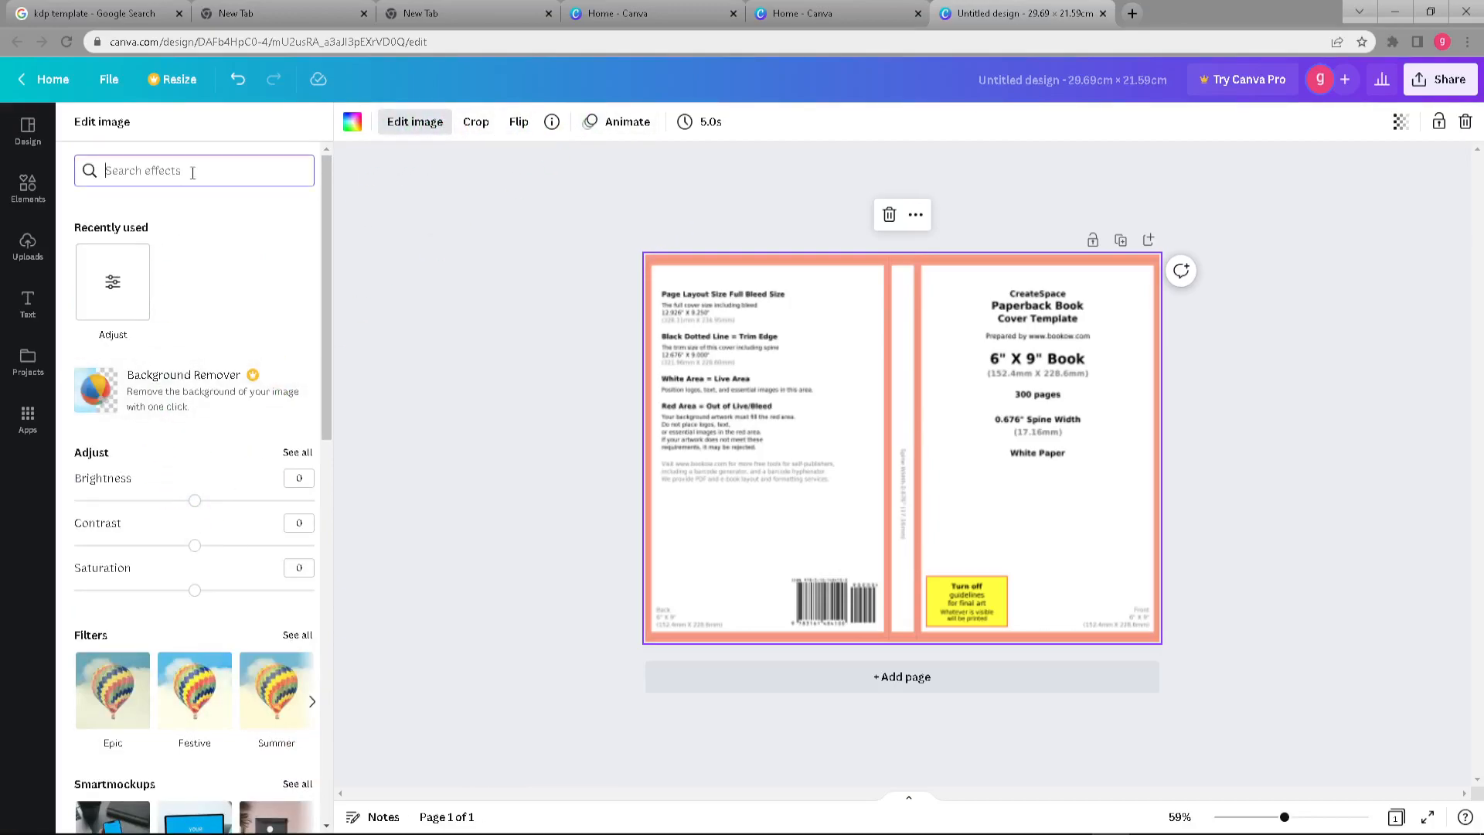
pyautogui.write('opa')
pyautogui.press('BackSpace')
pyautogui.press('BackSpace')
pyautogui.press('BackSpace')
pyautogui.click(134, 280)
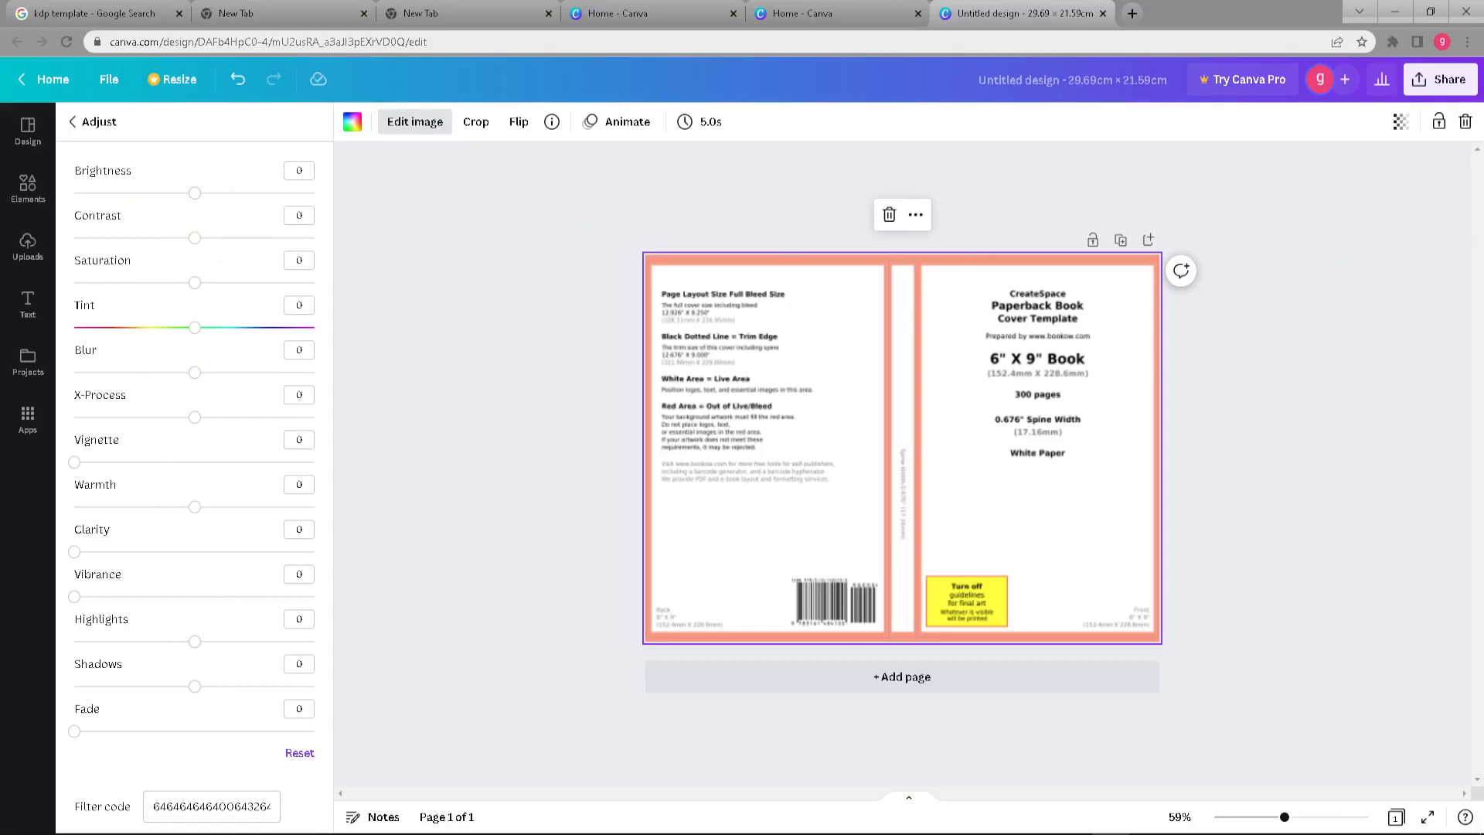
# Lower the transparency value of the cover template image until it is a faint guide, and leave the image editing.
pyautogui.click(1399, 123)
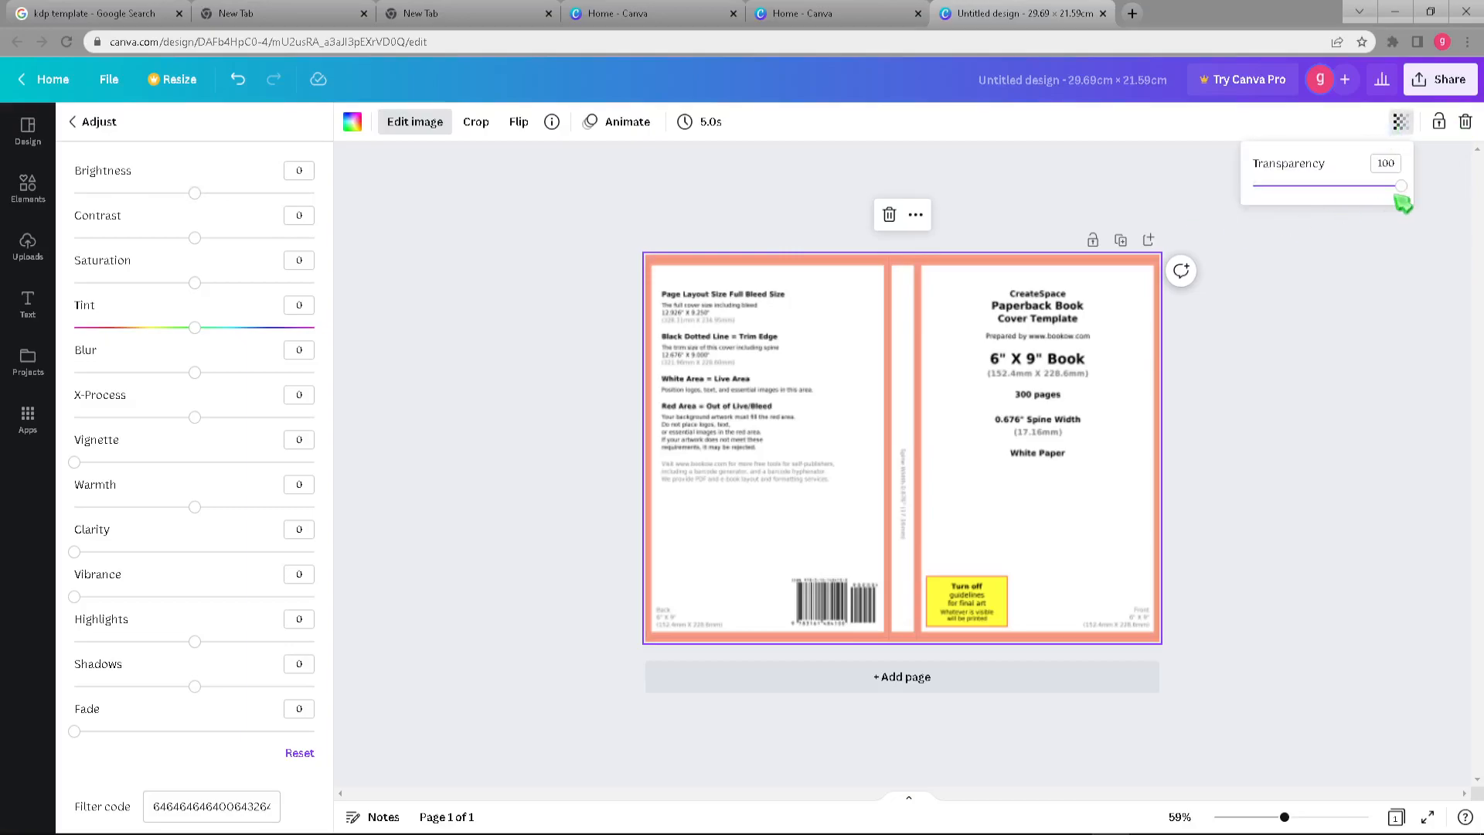
pyautogui.moveTo(1373, 192); pyautogui.dragTo(1309, 191)
pyautogui.click(1297, 352)
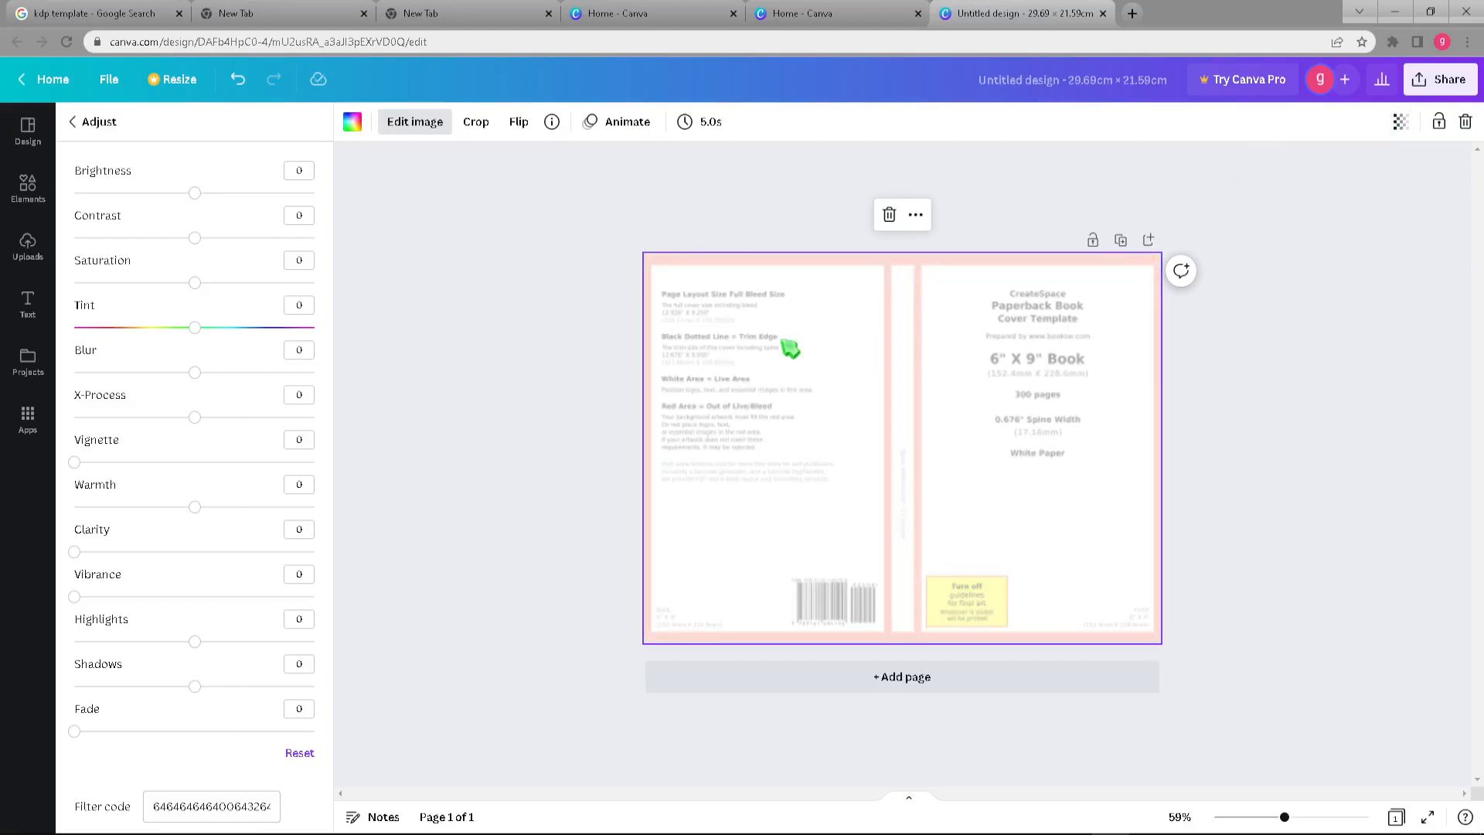
pyautogui.click(74, 122)
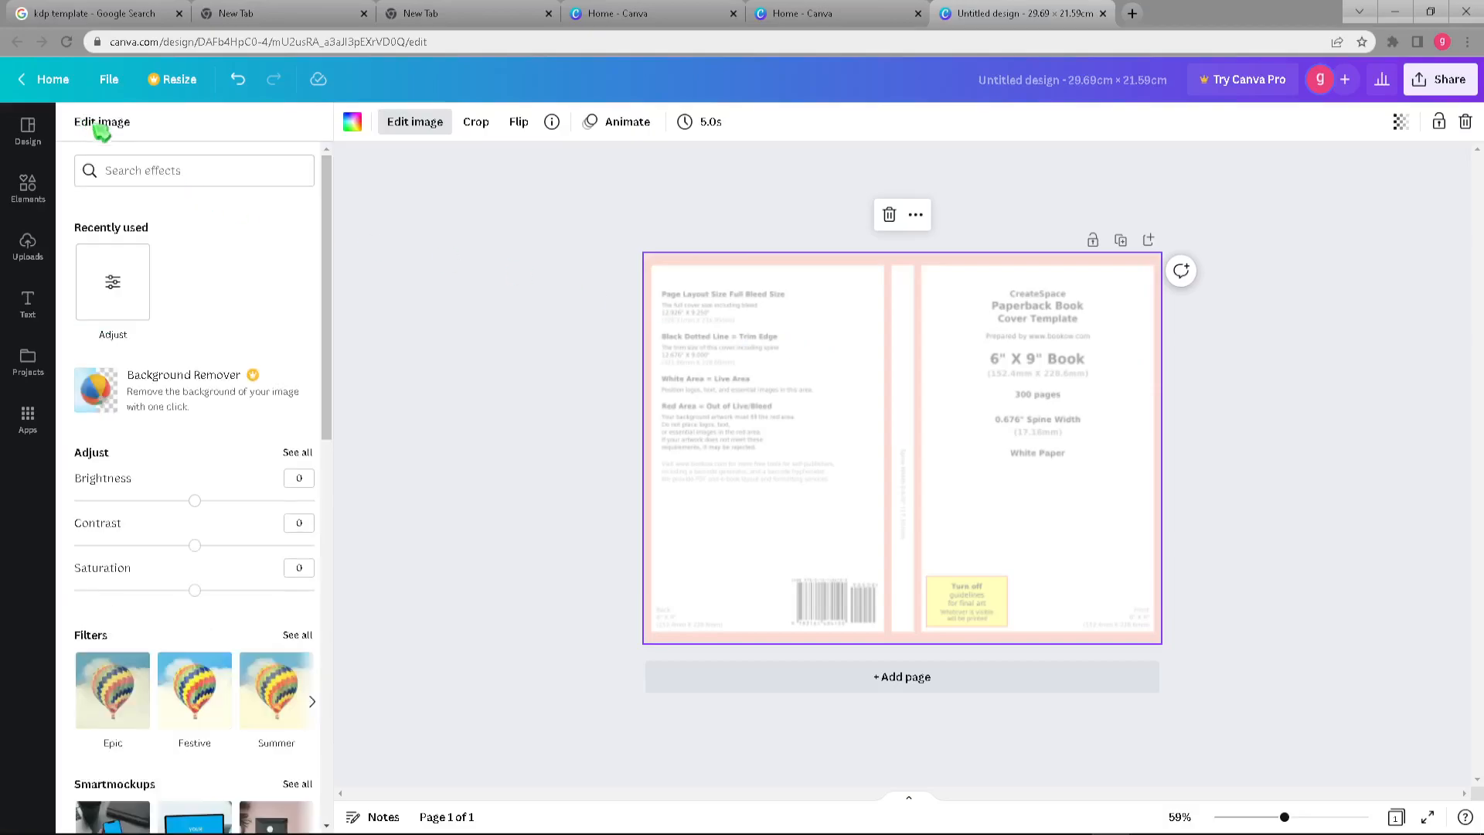
pyautogui.click(575, 430)
pyautogui.click(632, 467)
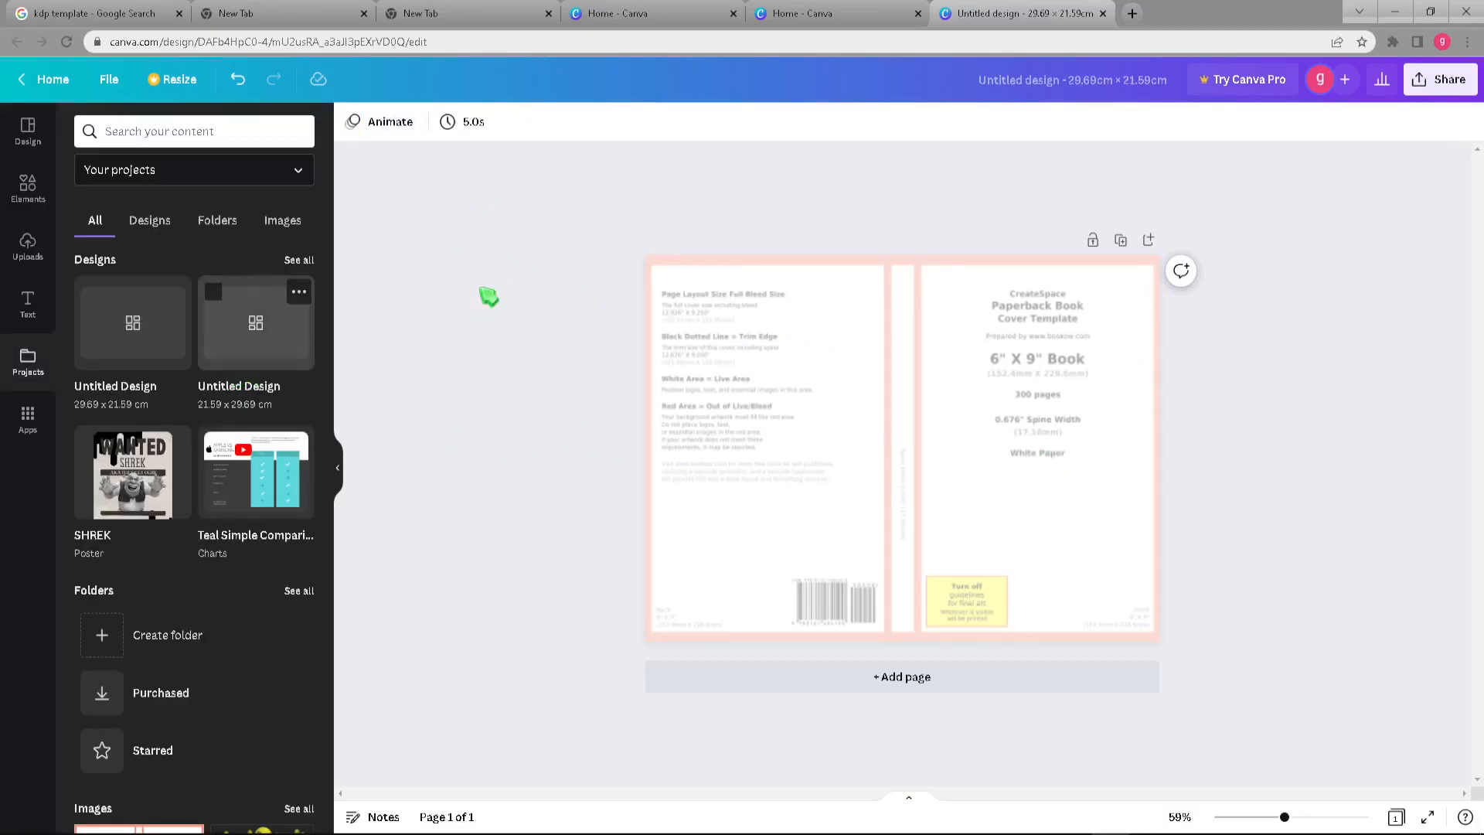
# Search the design templates for "kdp".
pyautogui.click(35, 145)
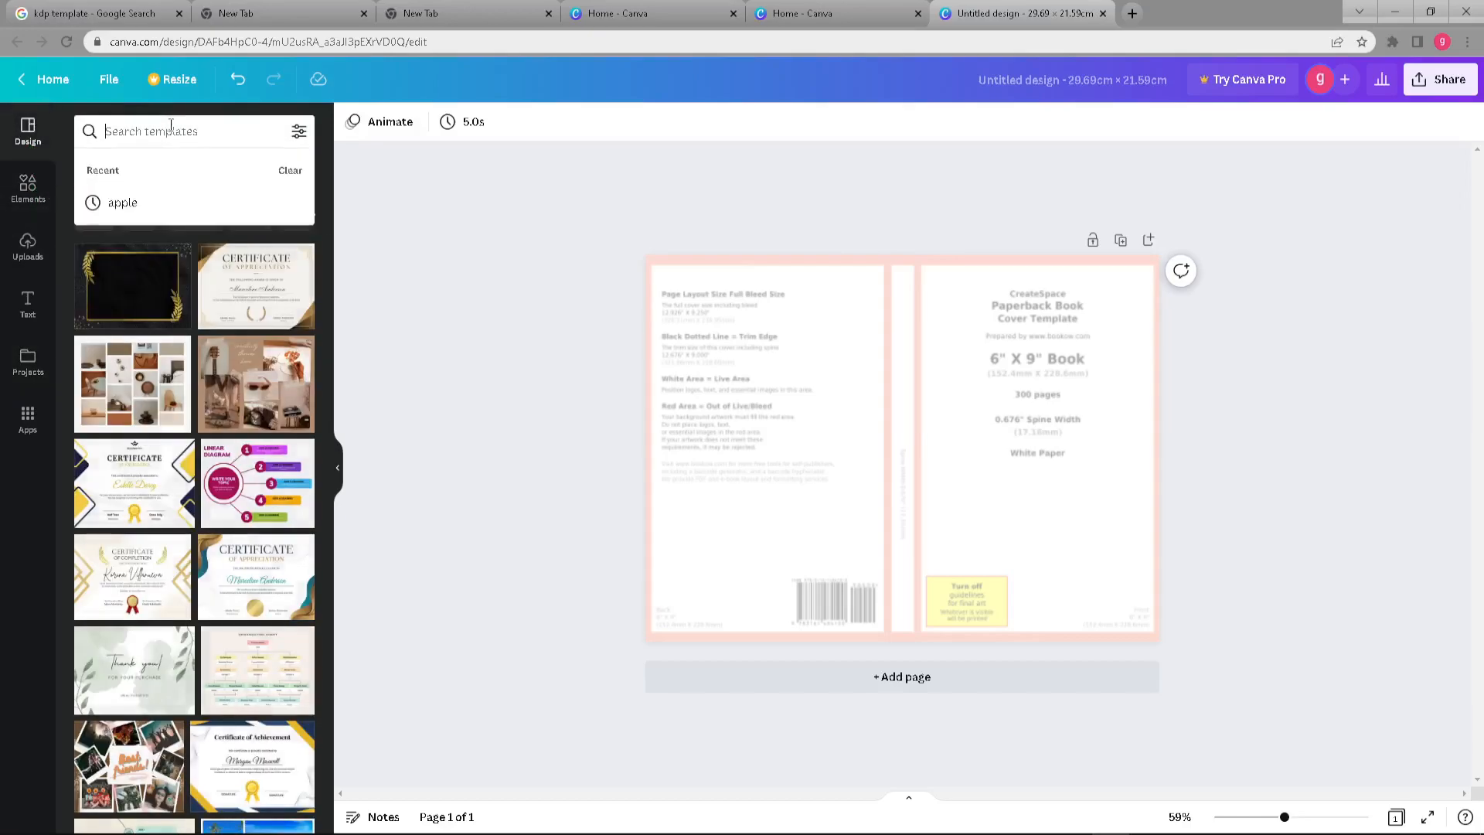
pyautogui.click(171, 130)
pyautogui.write('kdp')
pyautogui.press('Return')
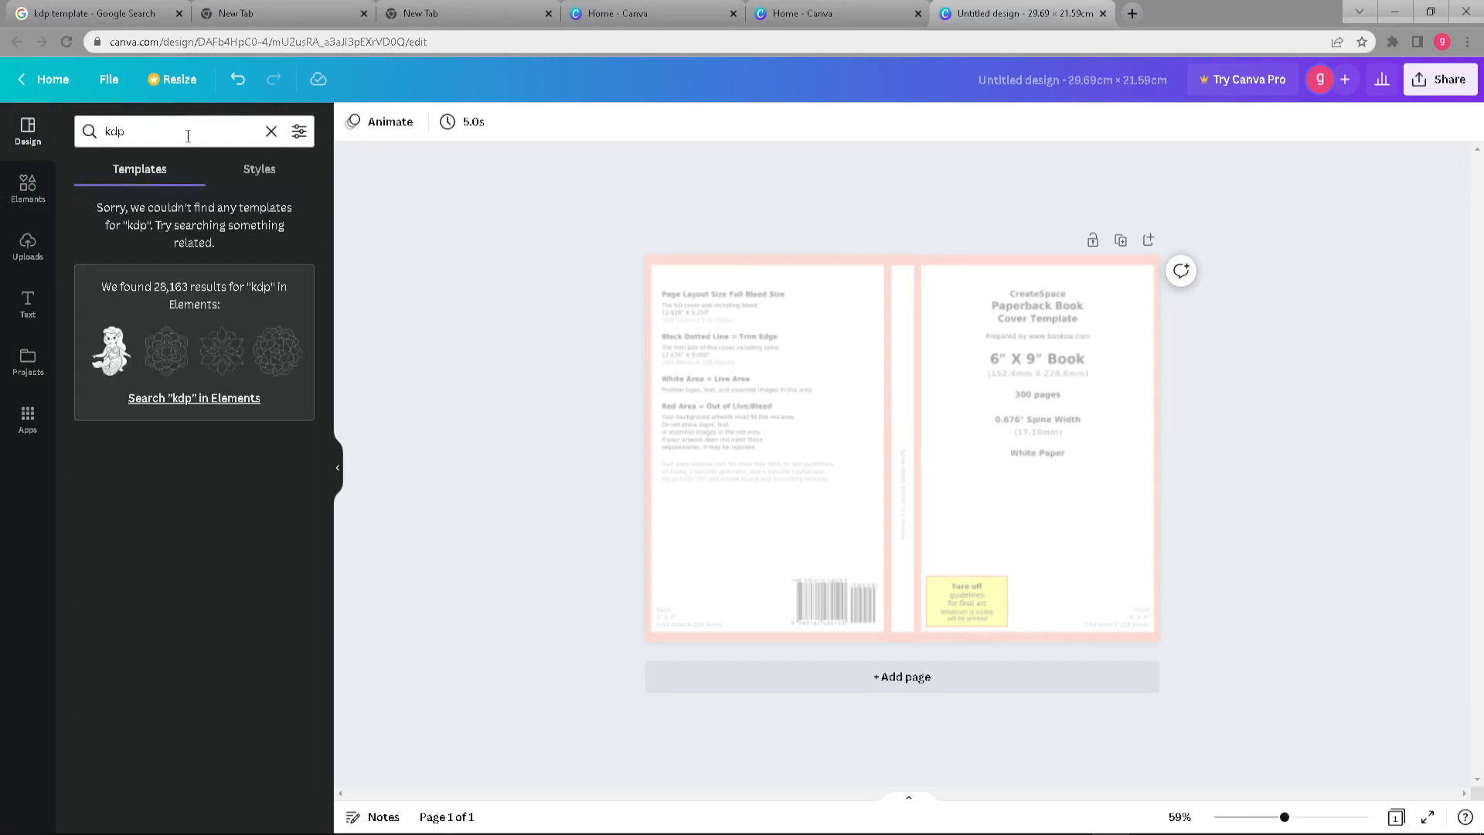
# Replace the template search term with "flower" and browse the matching designs.
pyautogui.click(188, 134)
pyautogui.press('BackSpace')
pyautogui.press('BackSpace')
pyautogui.press('BackSpace')
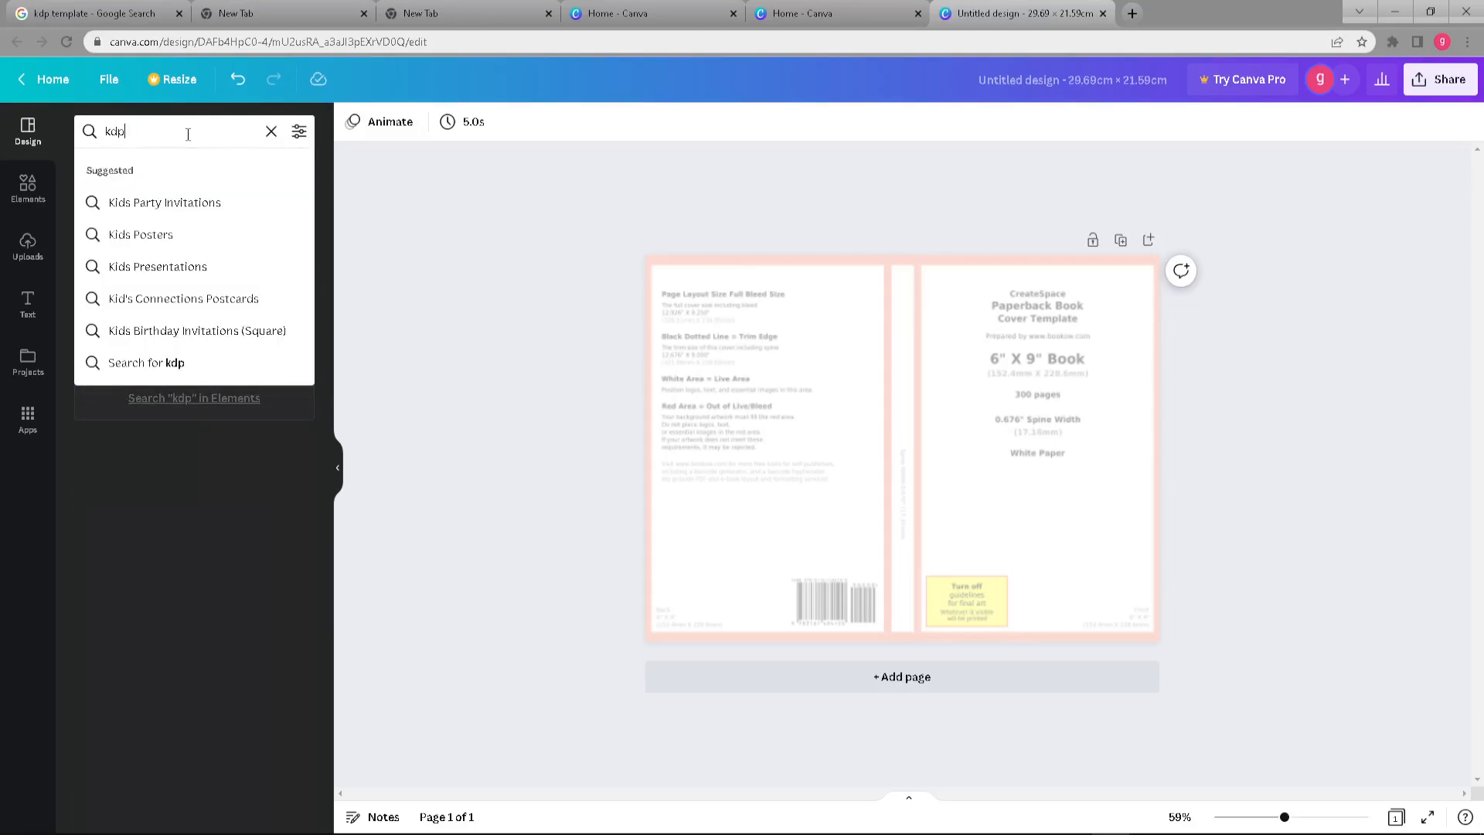
pyautogui.write('flower')
pyautogui.press('Return')
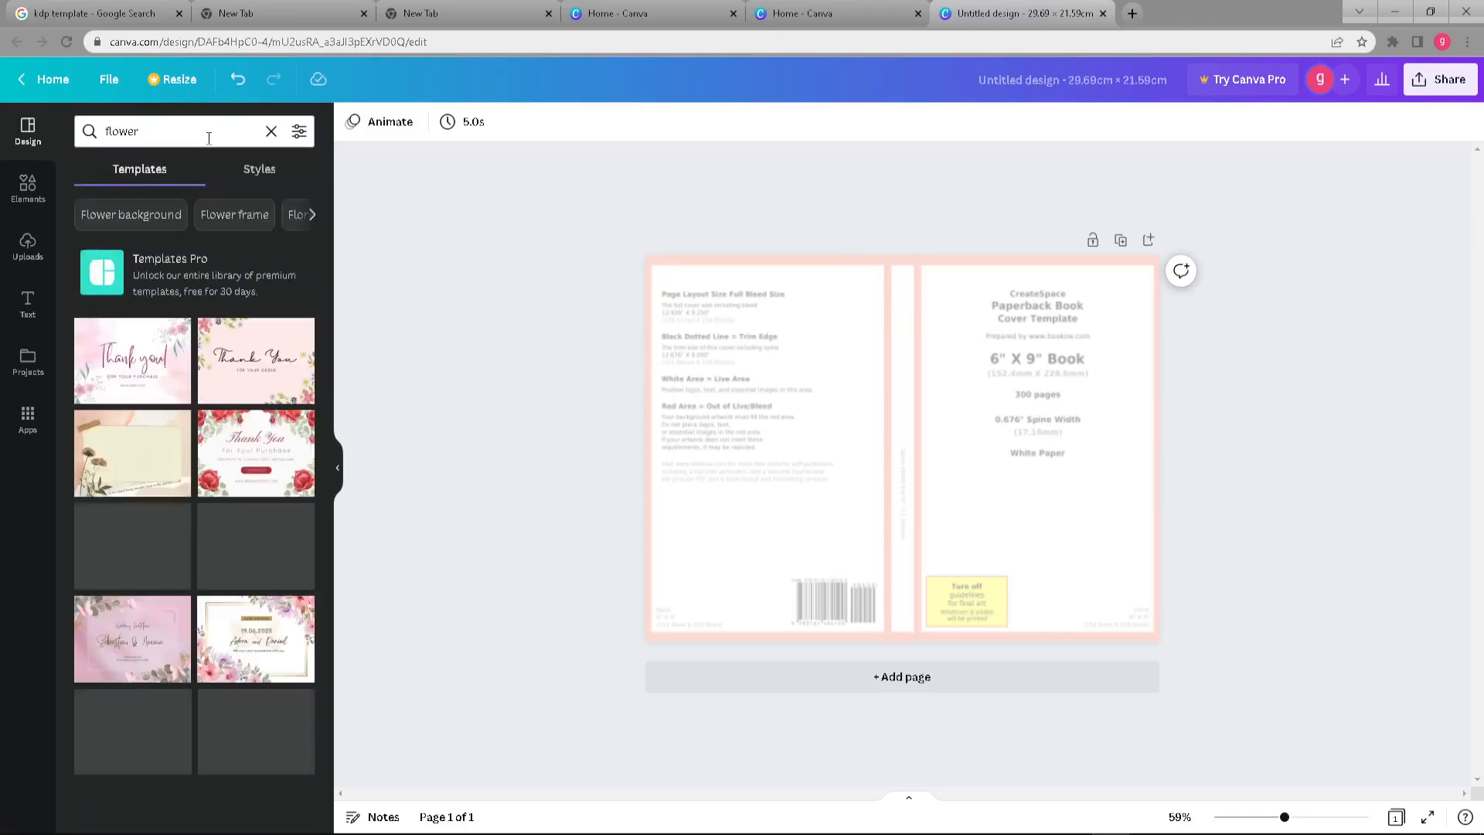
pyautogui.scroll(-2, 178, 517)
pyautogui.scroll(2, 174, 479)
# Refine the template search to "flower design".
pyautogui.click(166, 129)
pyautogui.write('d')
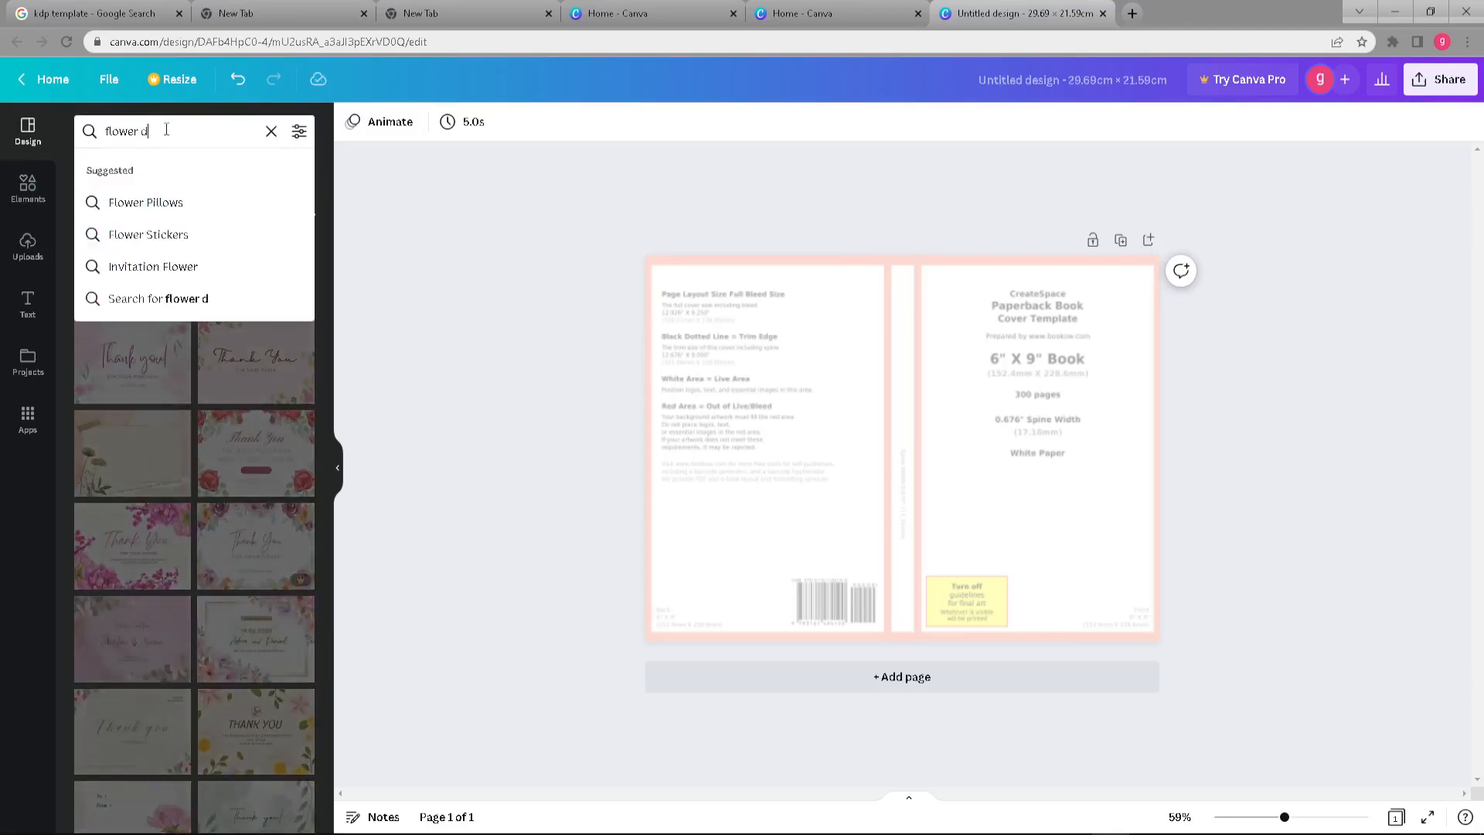
pyautogui.write('eeign')
pyautogui.press('Return')
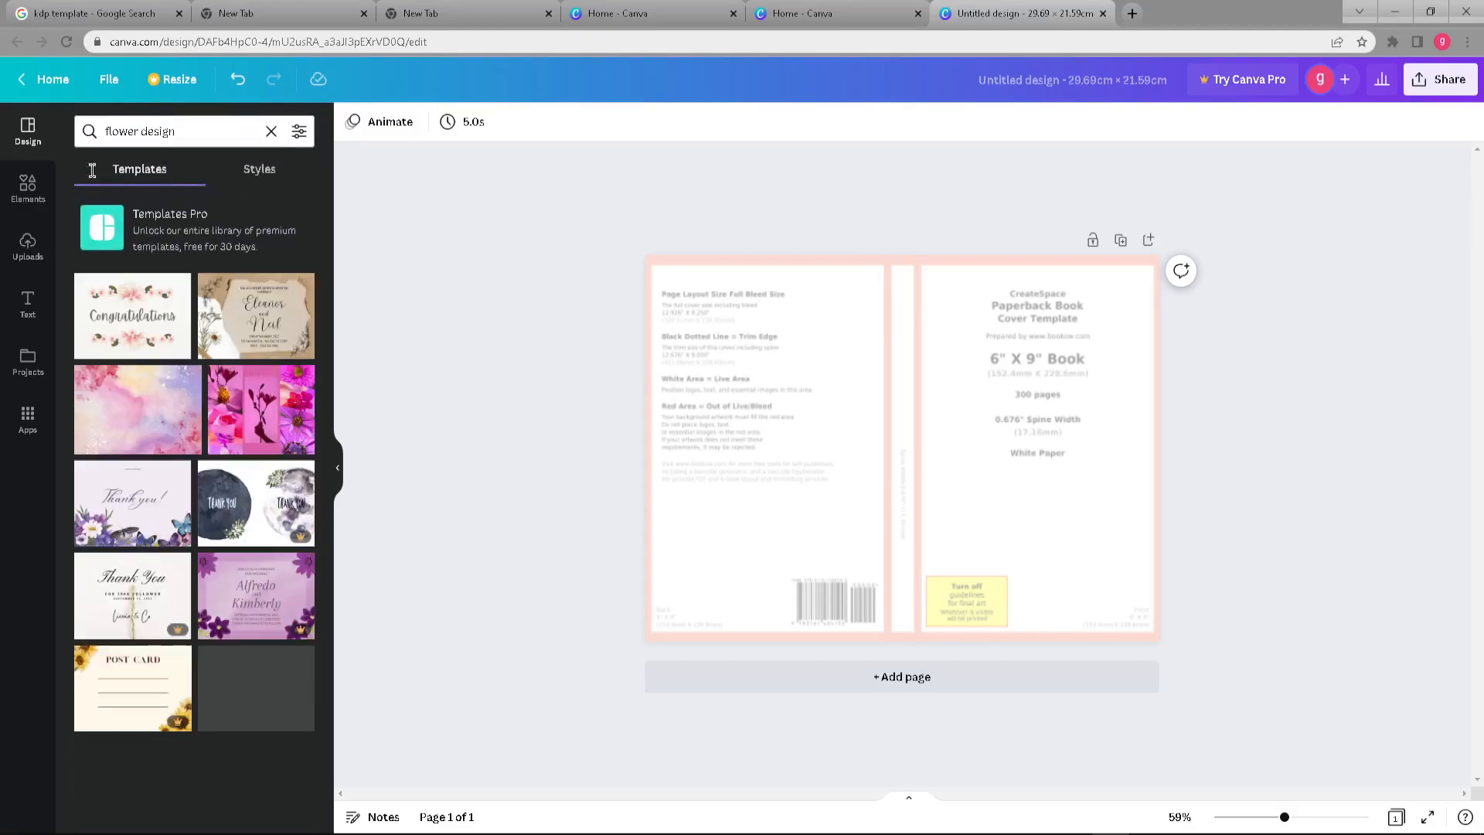
# Apply the pink and purple watercolor flower template to the page, fit its background to the full page, and examine its layers.
pyautogui.click(134, 413)
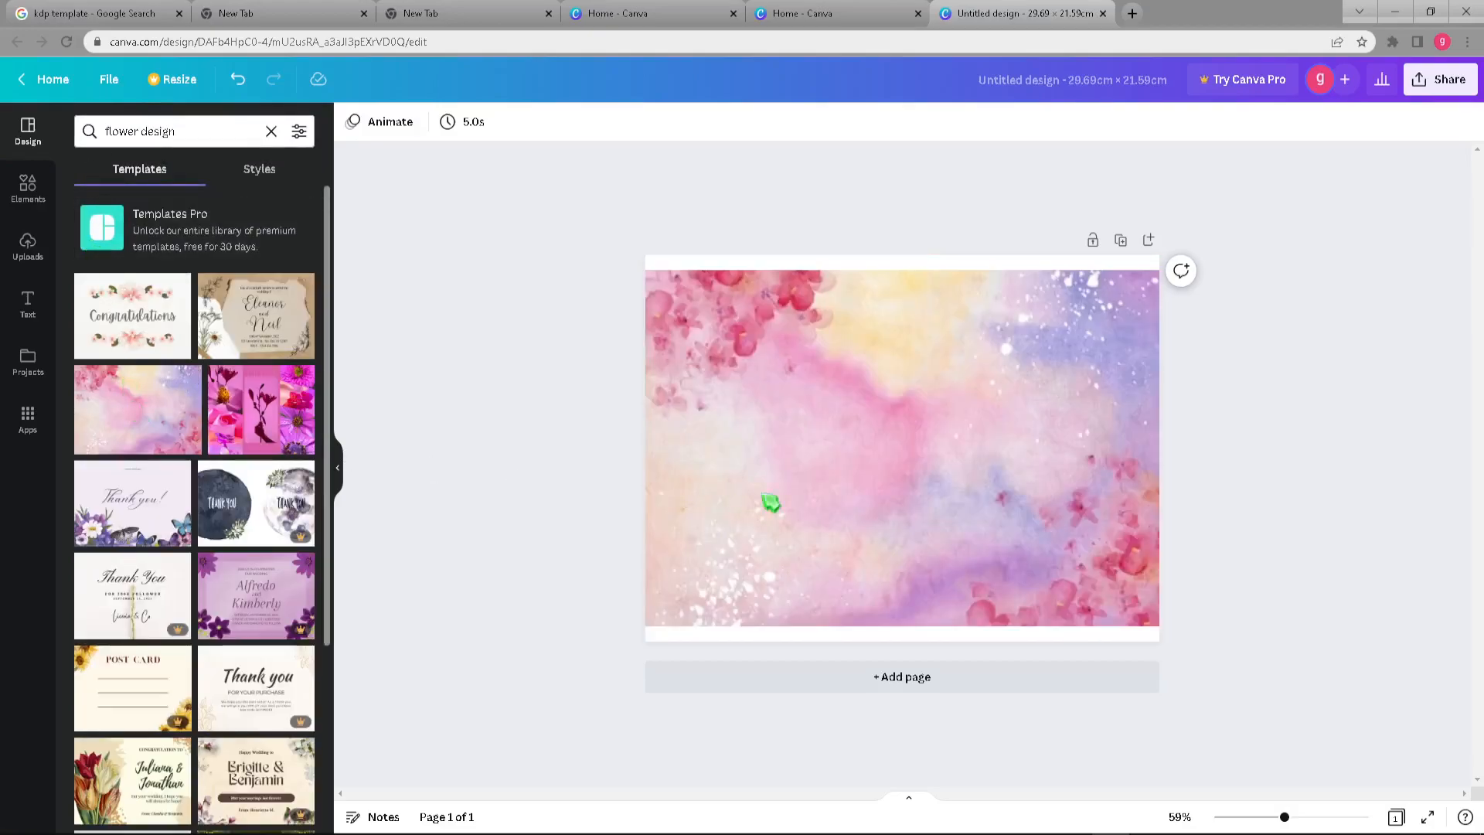
pyautogui.click(982, 395)
pyautogui.click(485, 414)
pyautogui.click(952, 441)
pyautogui.click(810, 472)
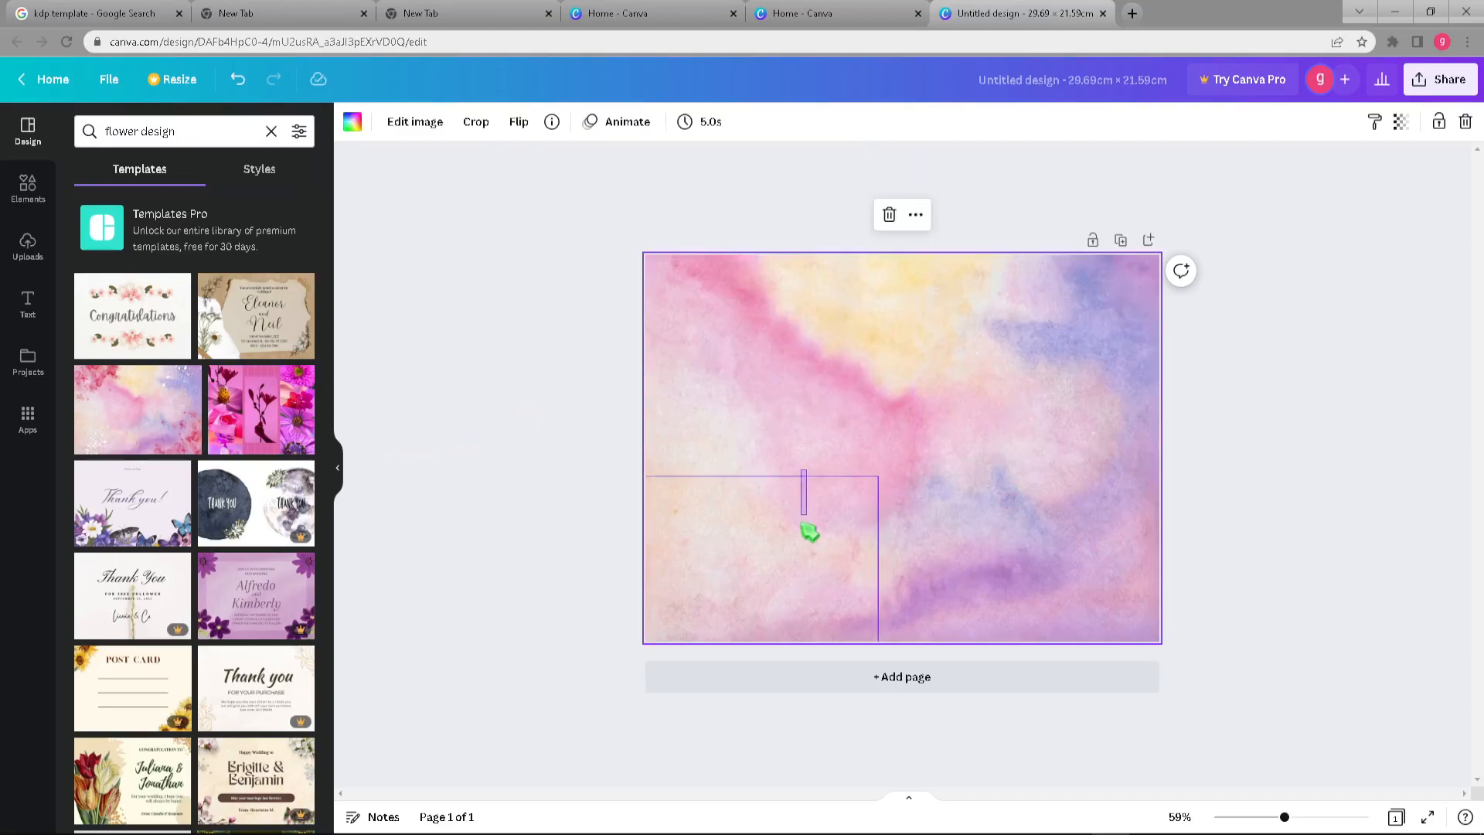
pyautogui.moveTo(796, 561); pyautogui.dragTo(731, 580)
pyautogui.click(934, 513)
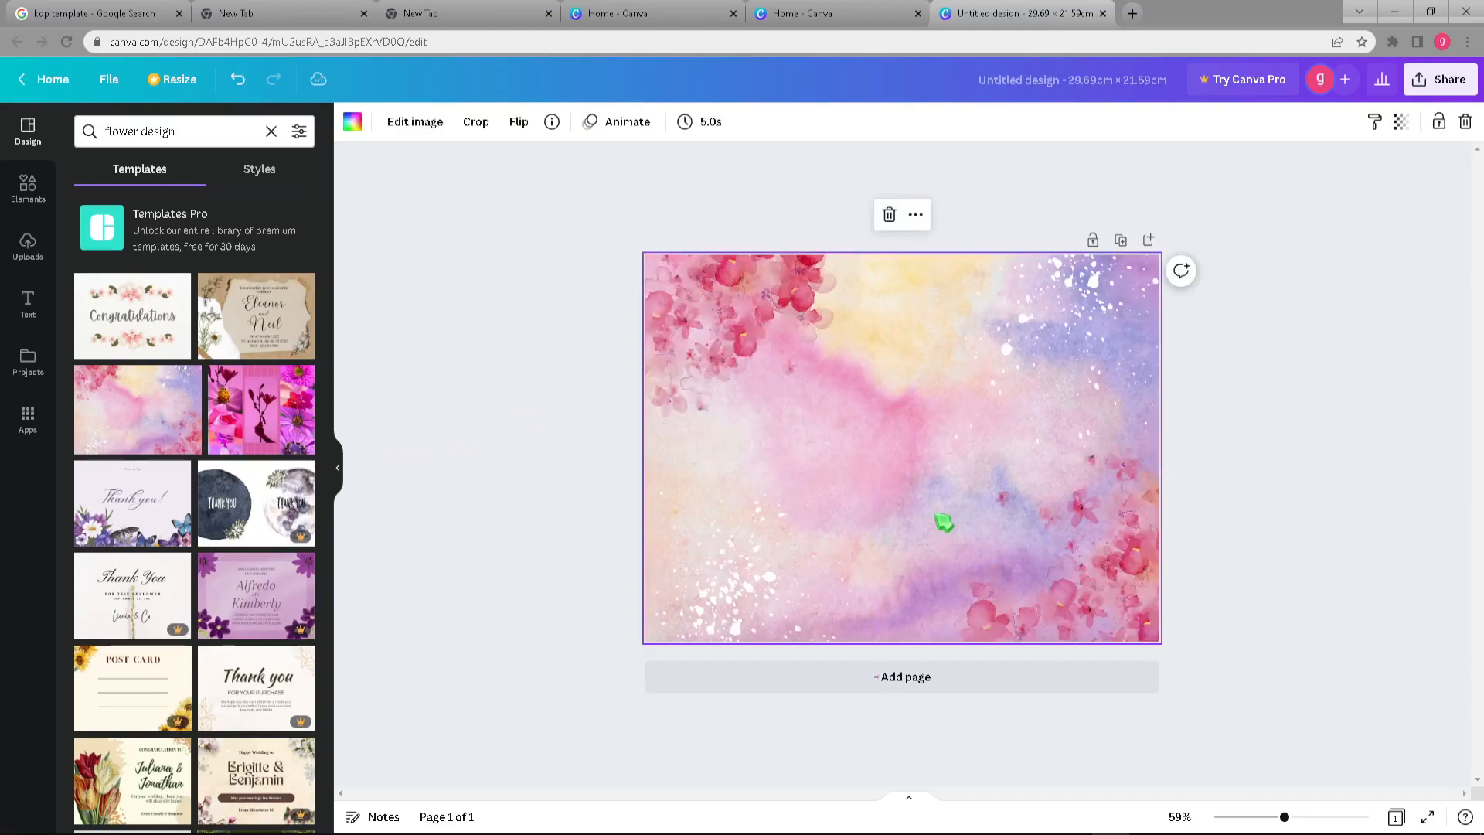
pyautogui.moveTo(937, 532); pyautogui.dragTo(912, 602)
pyautogui.click(967, 490)
pyautogui.click(879, 422)
pyautogui.moveTo(916, 396)
pyautogui.mouseDown()
pyautogui.moveTo(1023, 397)
pyautogui.moveTo(933, 405)
pyautogui.mouseUp()
pyautogui.click(889, 531)
# Try setting the watercolor background's transparency to 0, and undo the changes back to the faded cover template.
pyautogui.click(1402, 124)
pyautogui.moveTo(1399, 186); pyautogui.dragTo(1196, 213)
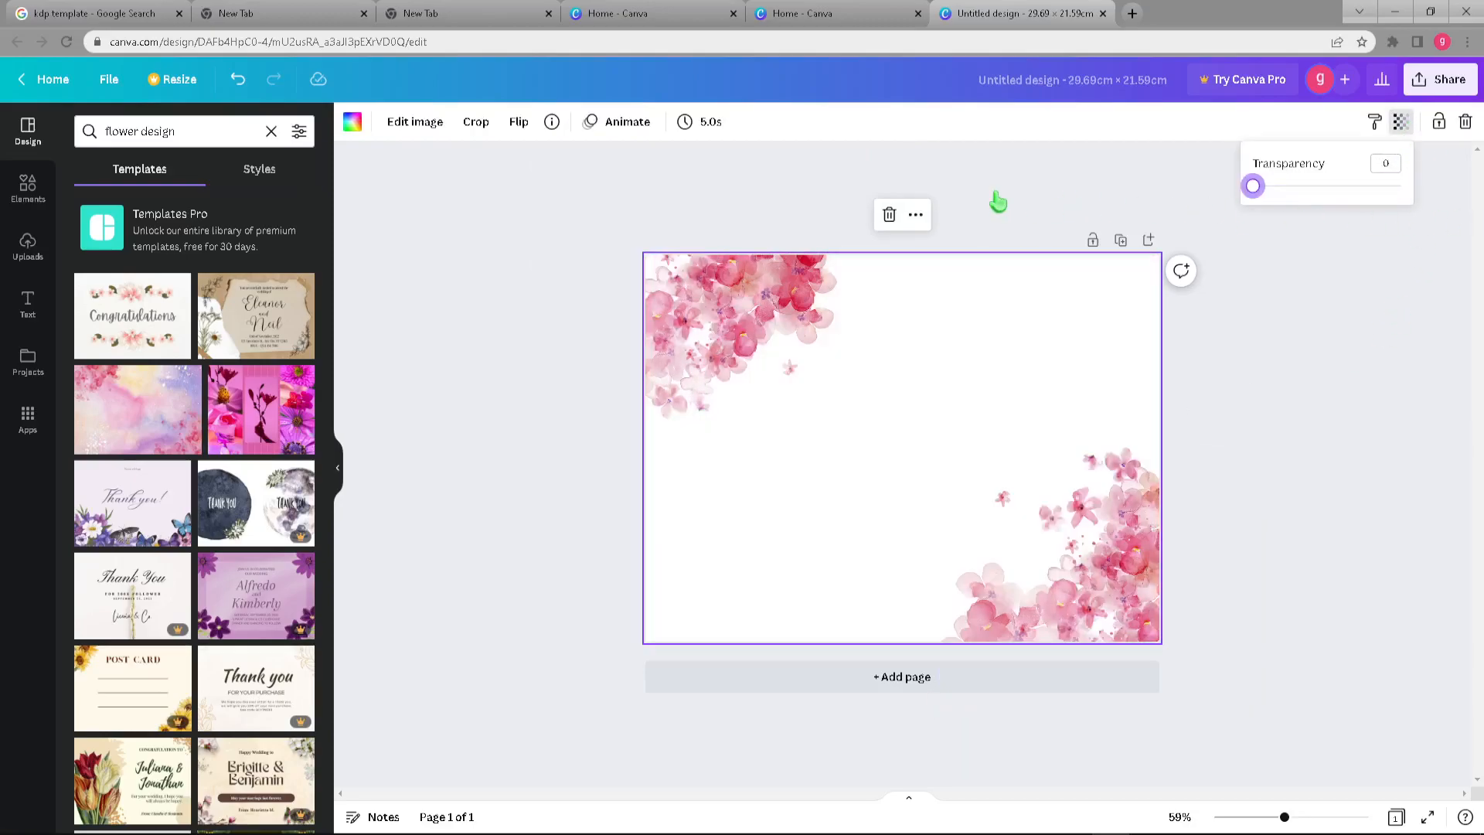
pyautogui.click(996, 194)
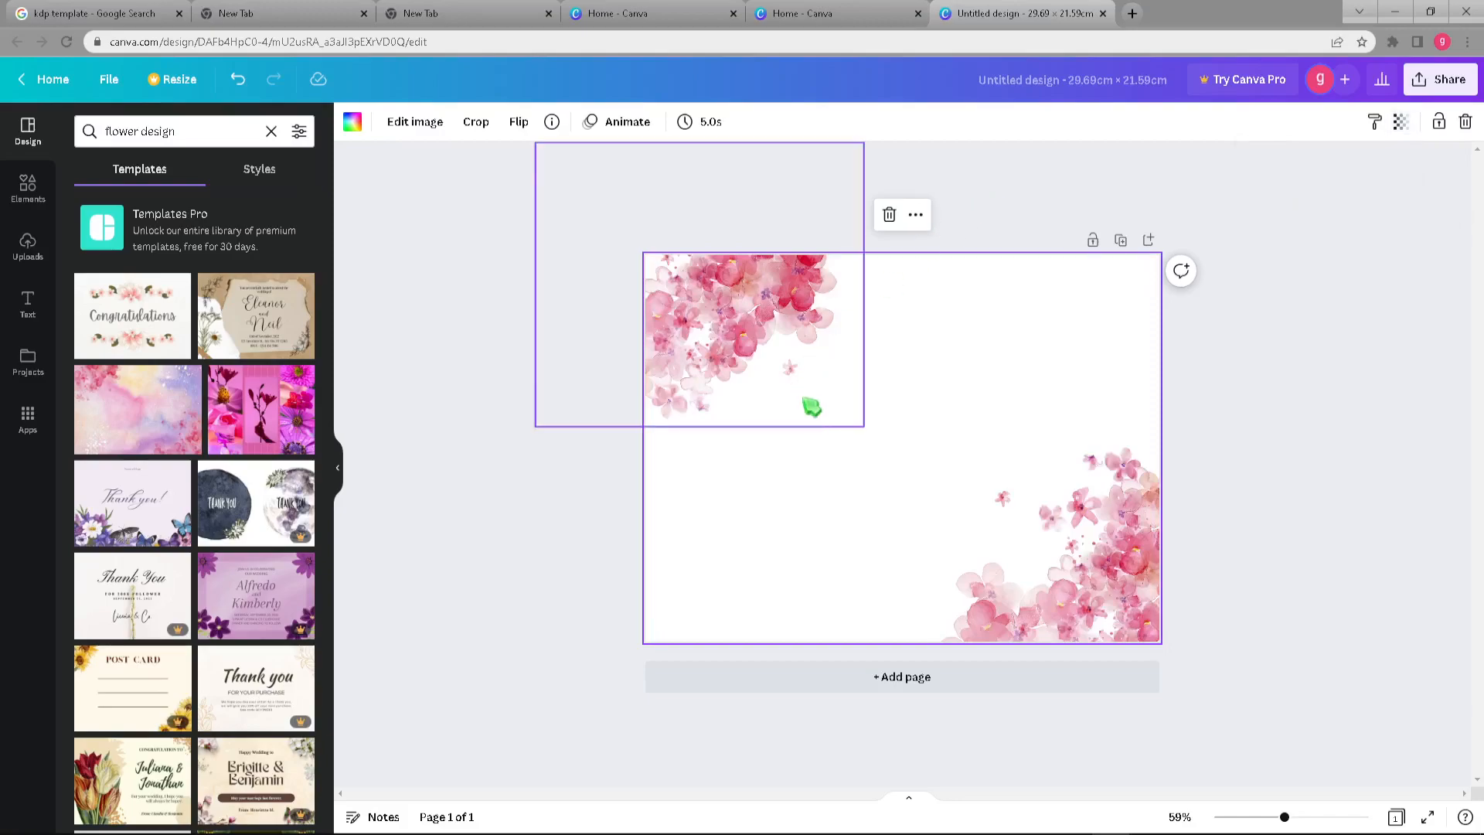
pyautogui.moveTo(896, 431); pyautogui.dragTo(953, 445)
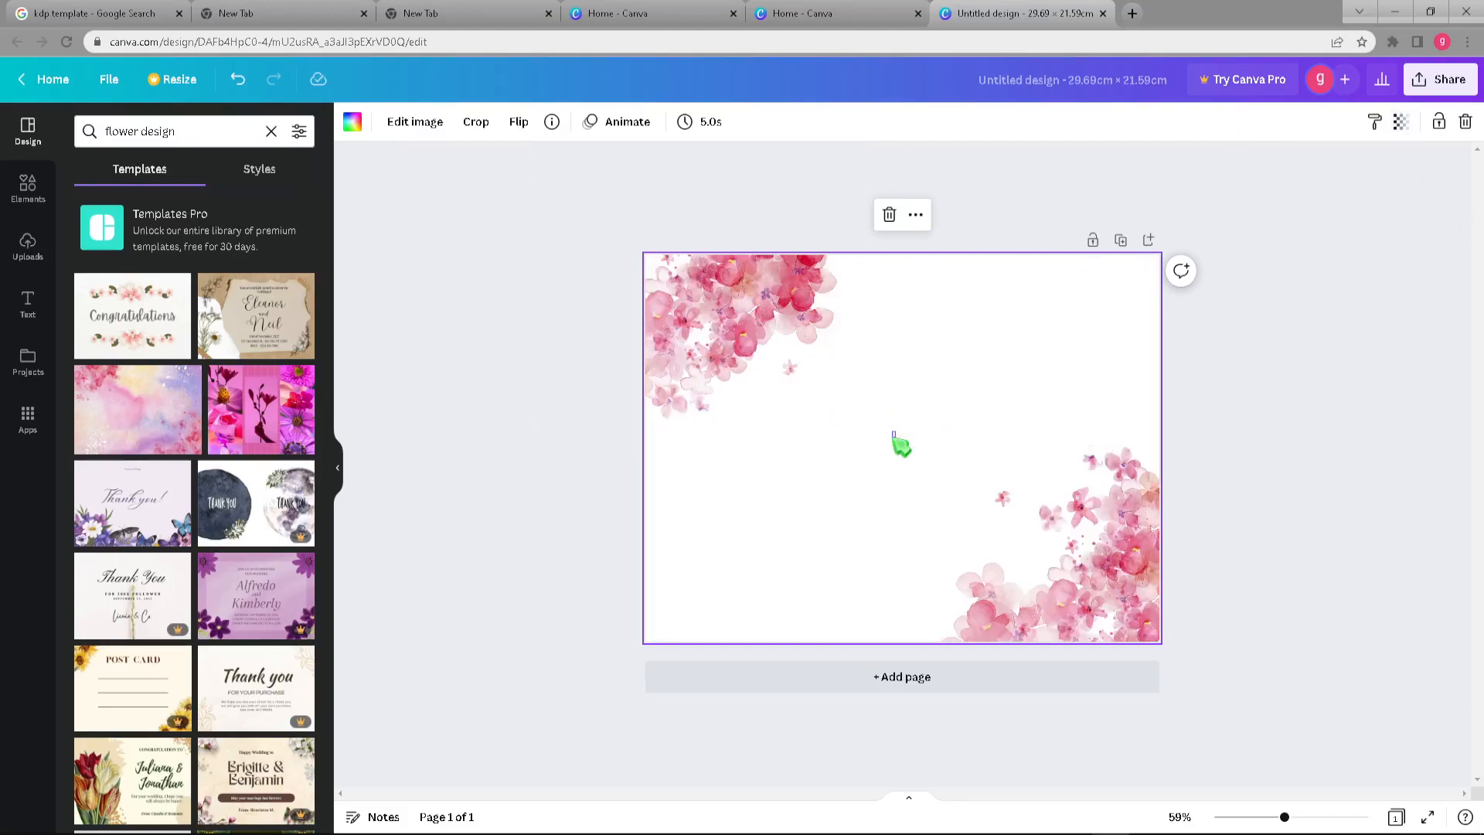
pyautogui.moveTo(1000, 394); pyautogui.dragTo(1038, 388)
pyautogui.click(1363, 548)
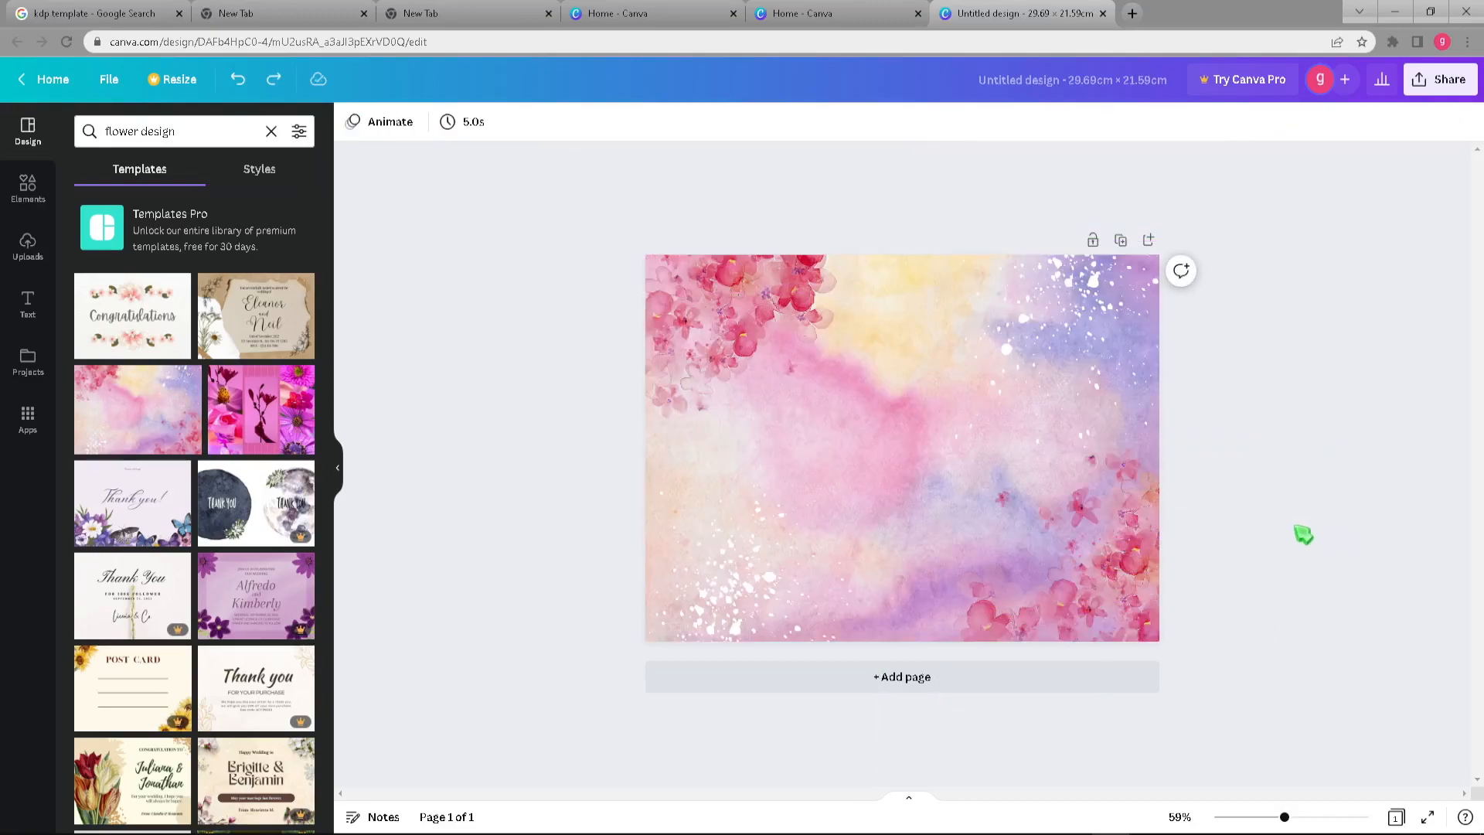
pyautogui.hotkey('ctrl', 'y')
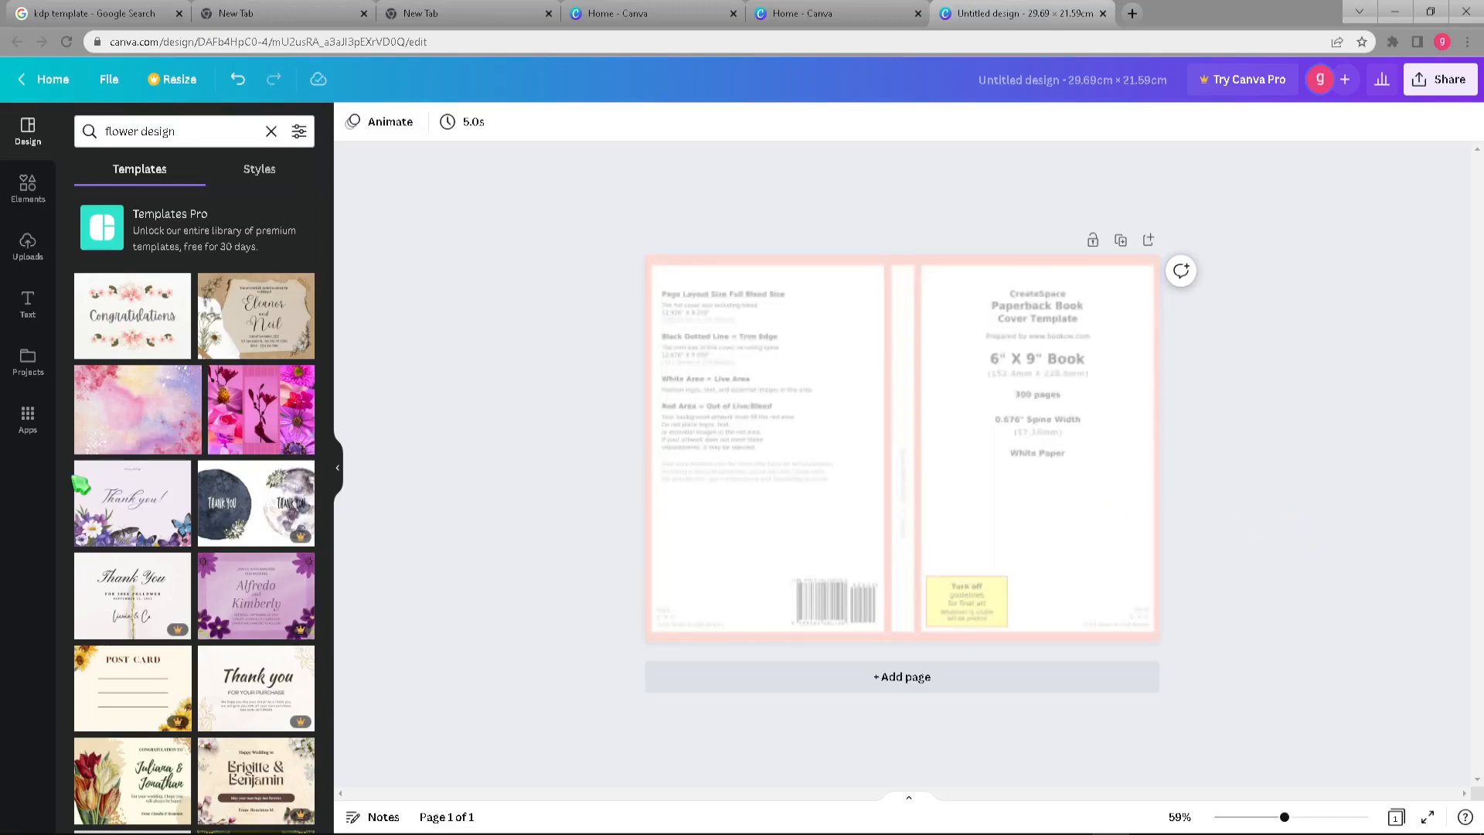
# Browse the flower designs, preview the butterfly postcard template, and apply the pink rose template to the page.
pyautogui.scroll(-15, 185, 533)
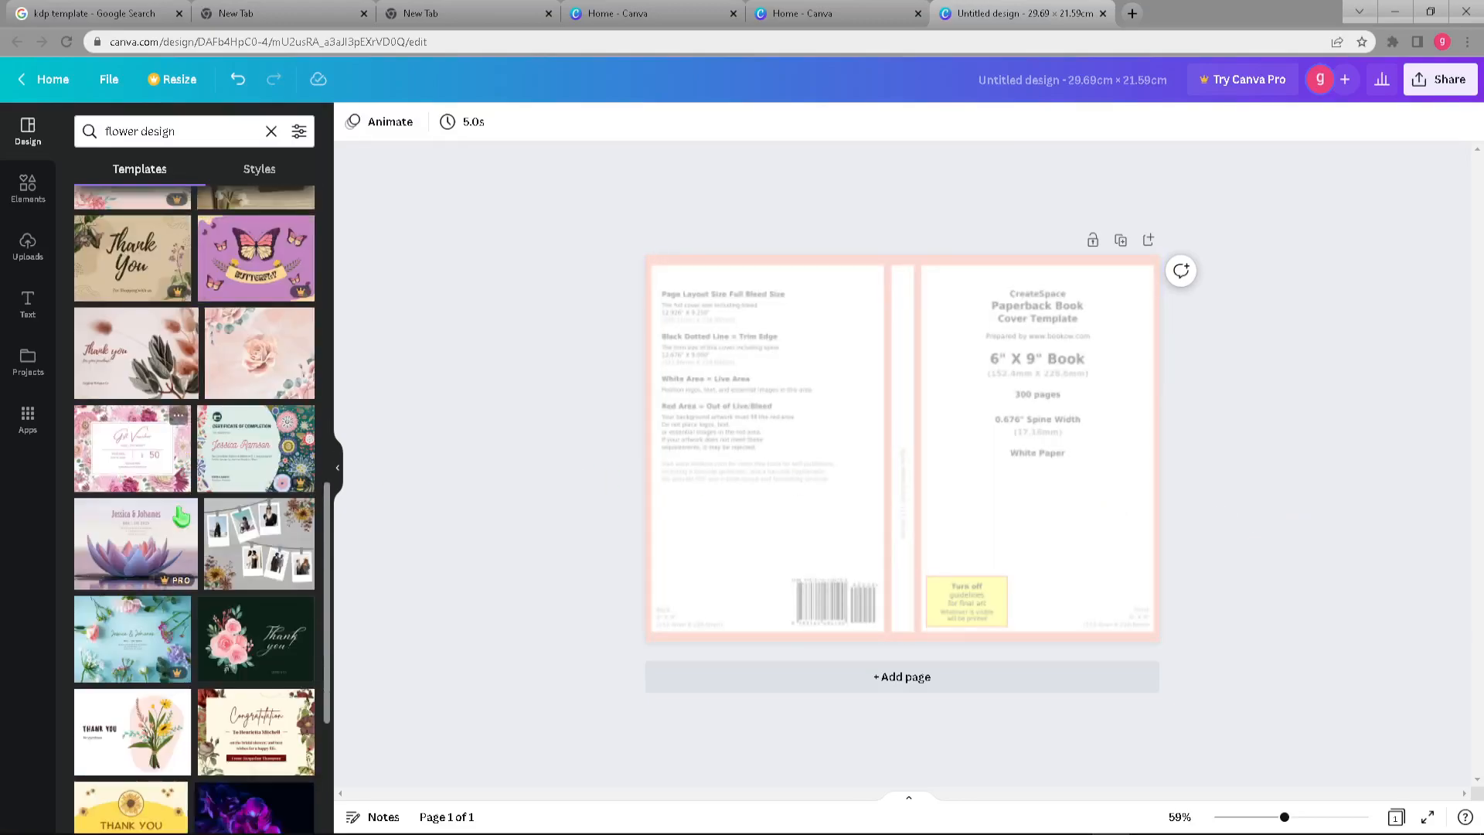
pyautogui.click(239, 296)
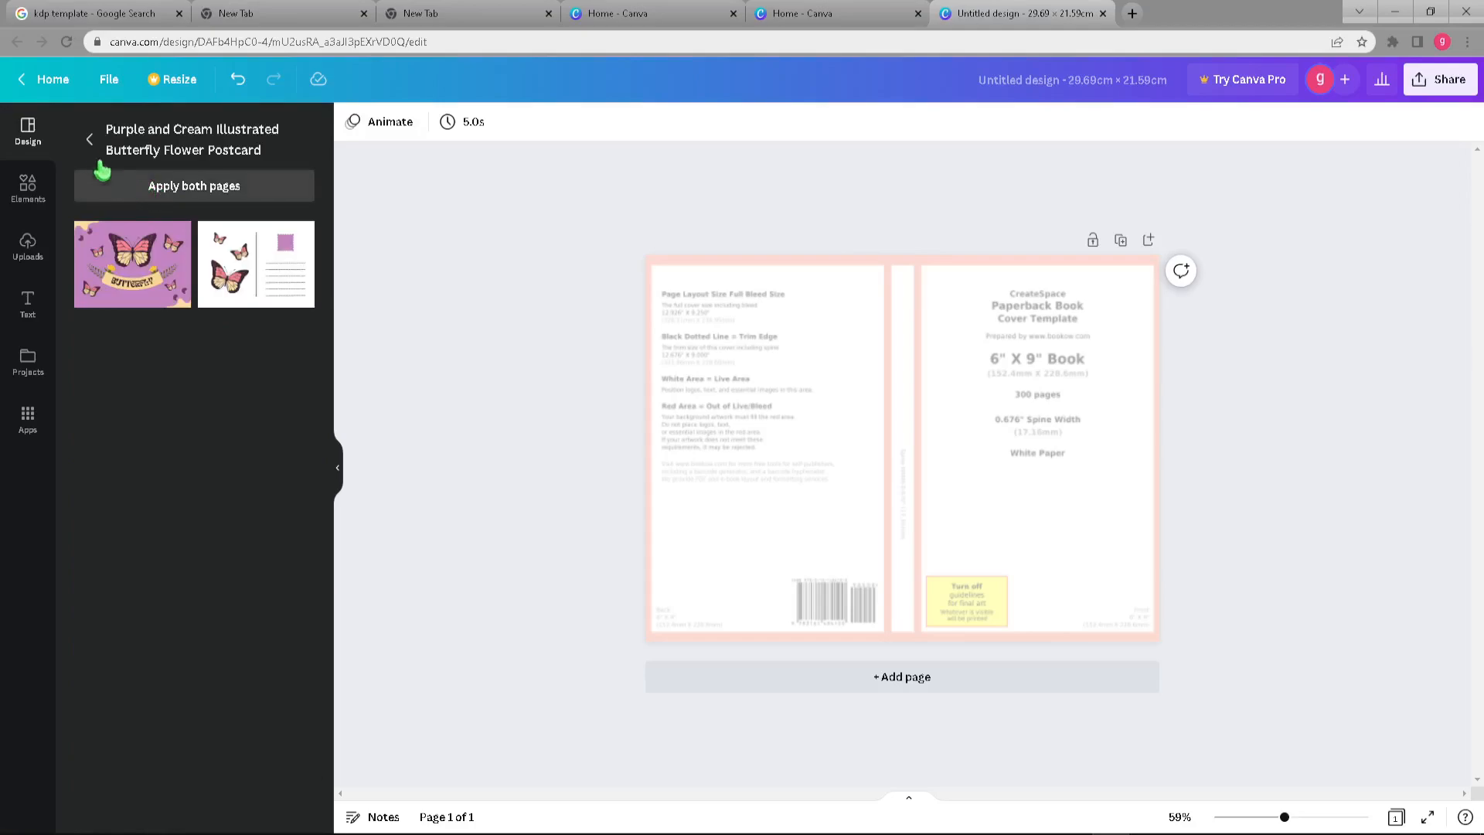
pyautogui.click(92, 139)
pyautogui.click(256, 375)
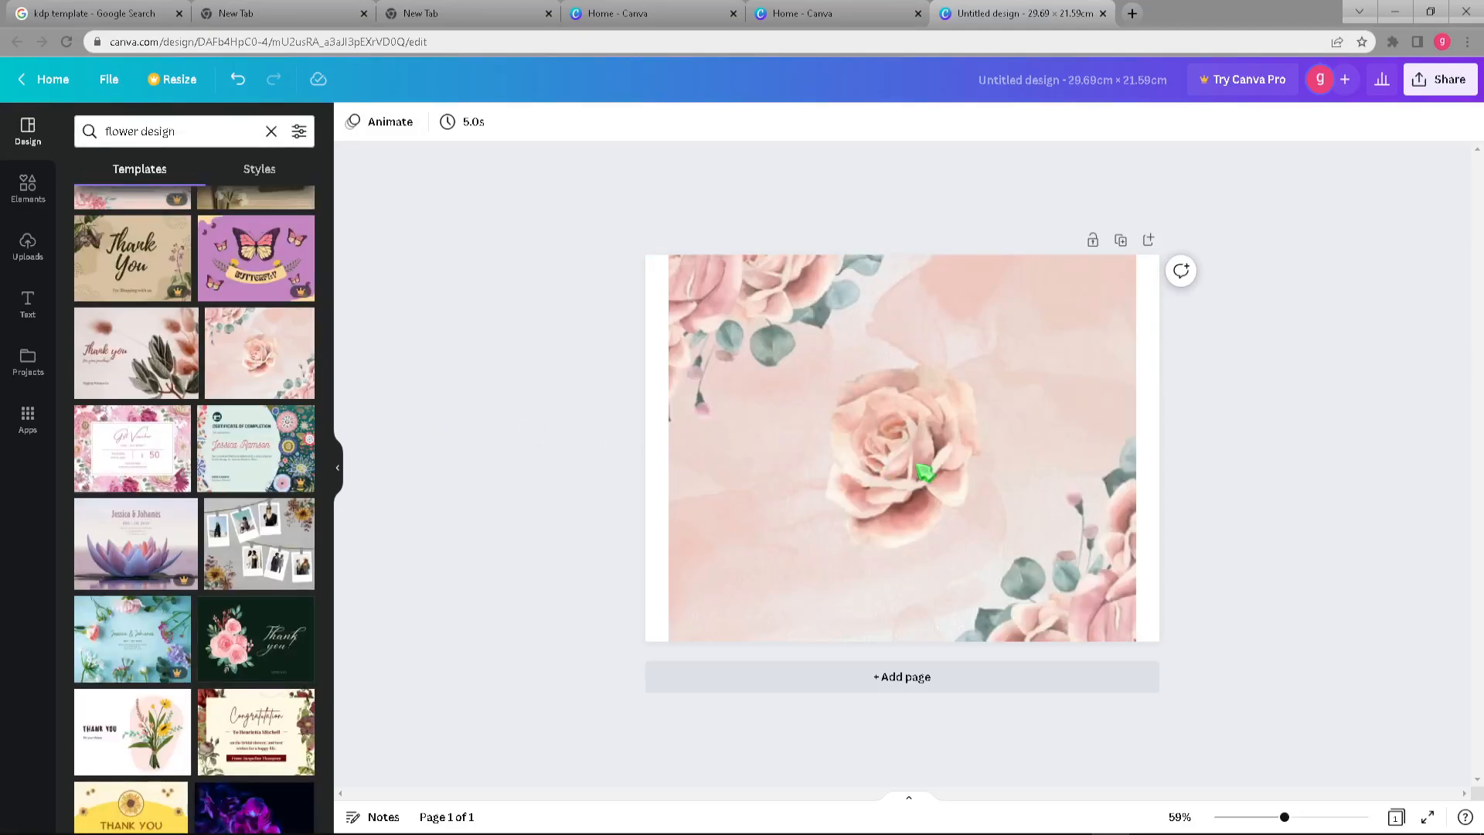
# Try making the rose template's background fill the whole page, and undo back to the faded cover template.
pyautogui.moveTo(468, 335); pyautogui.dragTo(989, 556)
pyautogui.click(749, 480)
pyautogui.moveTo(589, 199); pyautogui.dragTo(1167, 603)
pyautogui.moveTo(788, 510); pyautogui.dragTo(776, 477)
pyautogui.moveTo(1232, 284); pyautogui.dragTo(516, 642)
pyautogui.click(1086, 374)
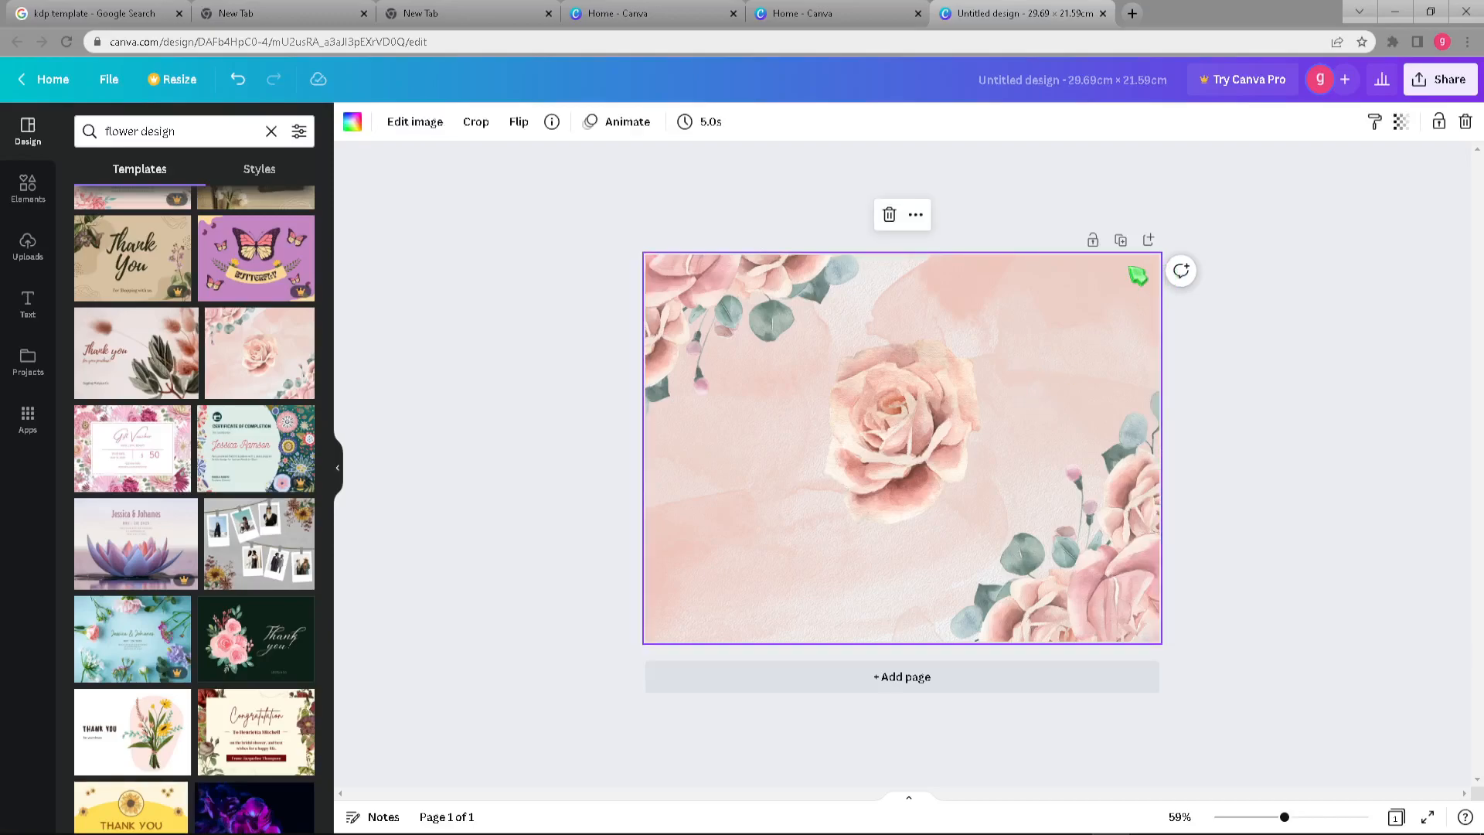
pyautogui.hotkey('ctrl', 'z')
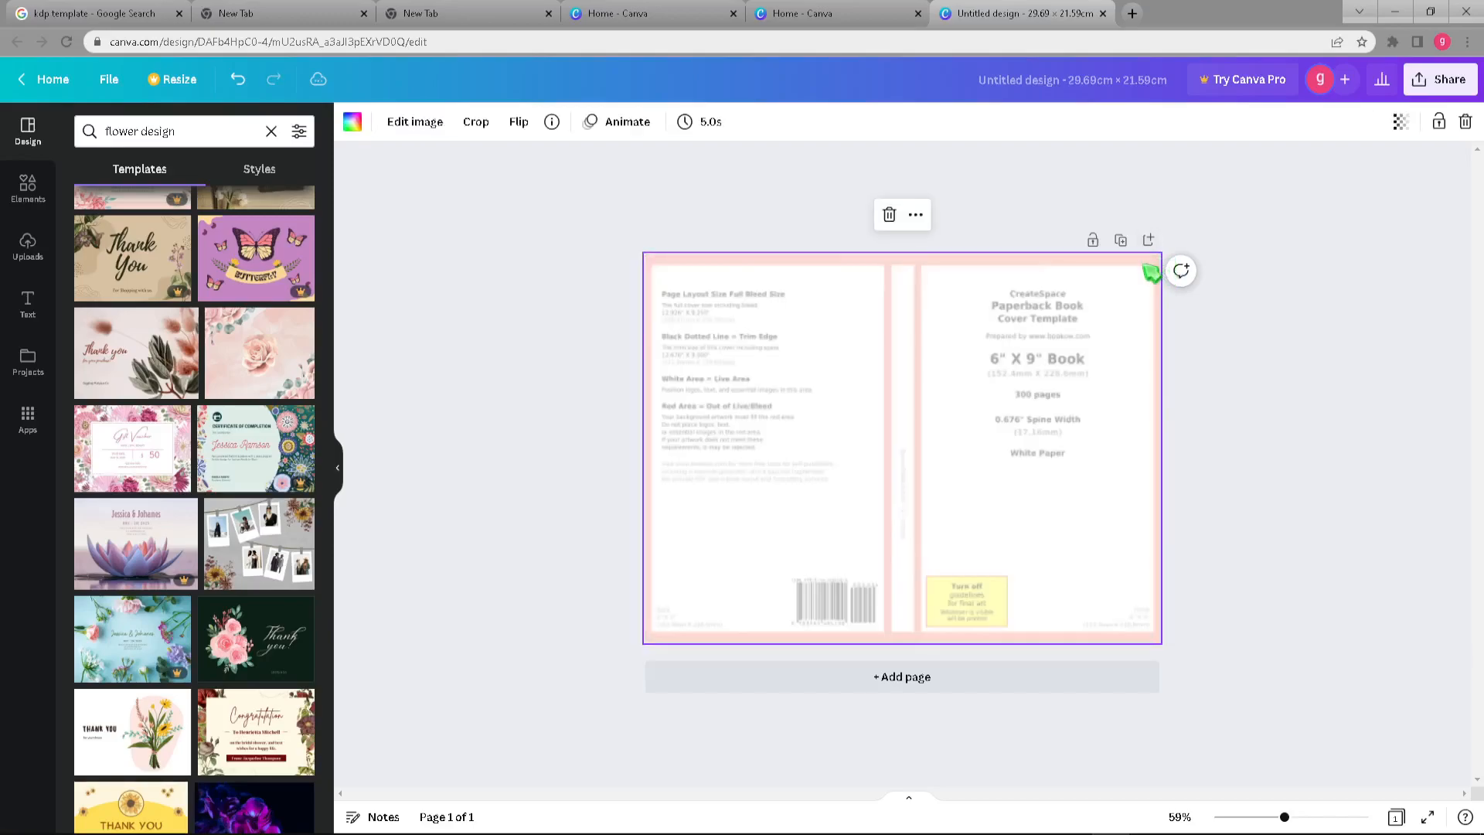
pyautogui.click(458, 393)
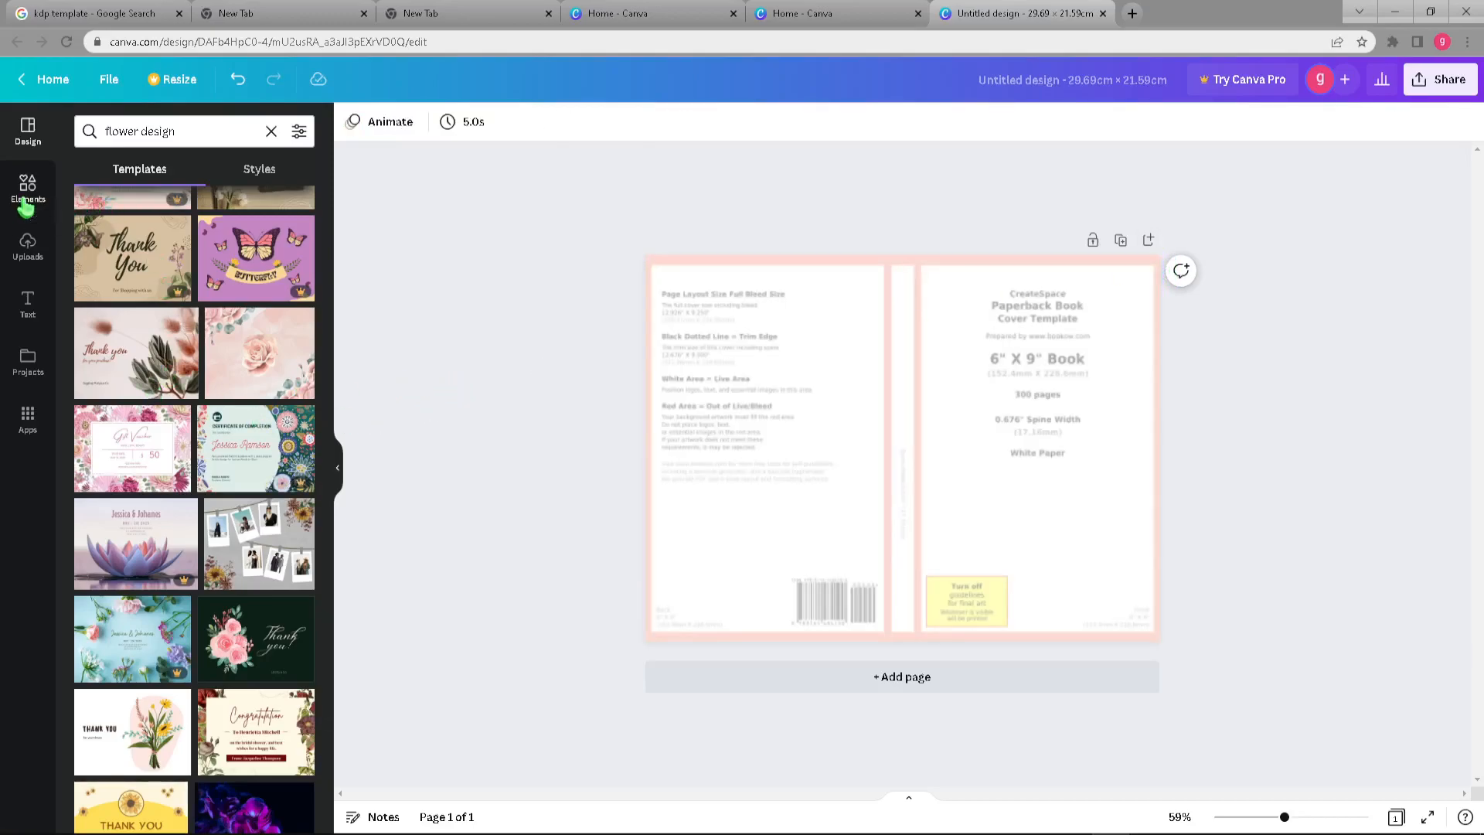
# Search the elements for "flower pattern".
pyautogui.click(28, 190)
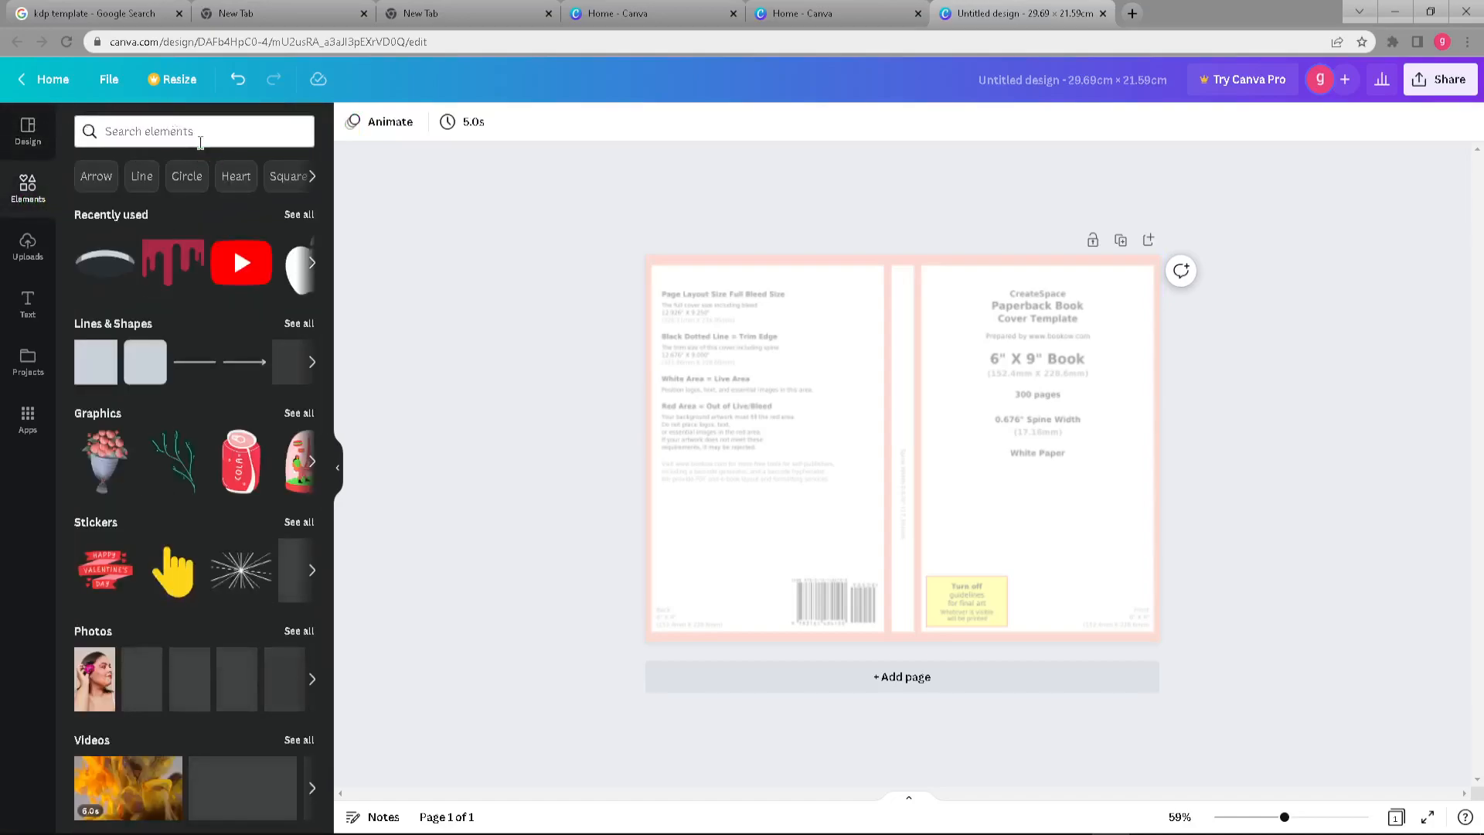
pyautogui.click(199, 140)
pyautogui.write('flower')
pyautogui.press('Return')
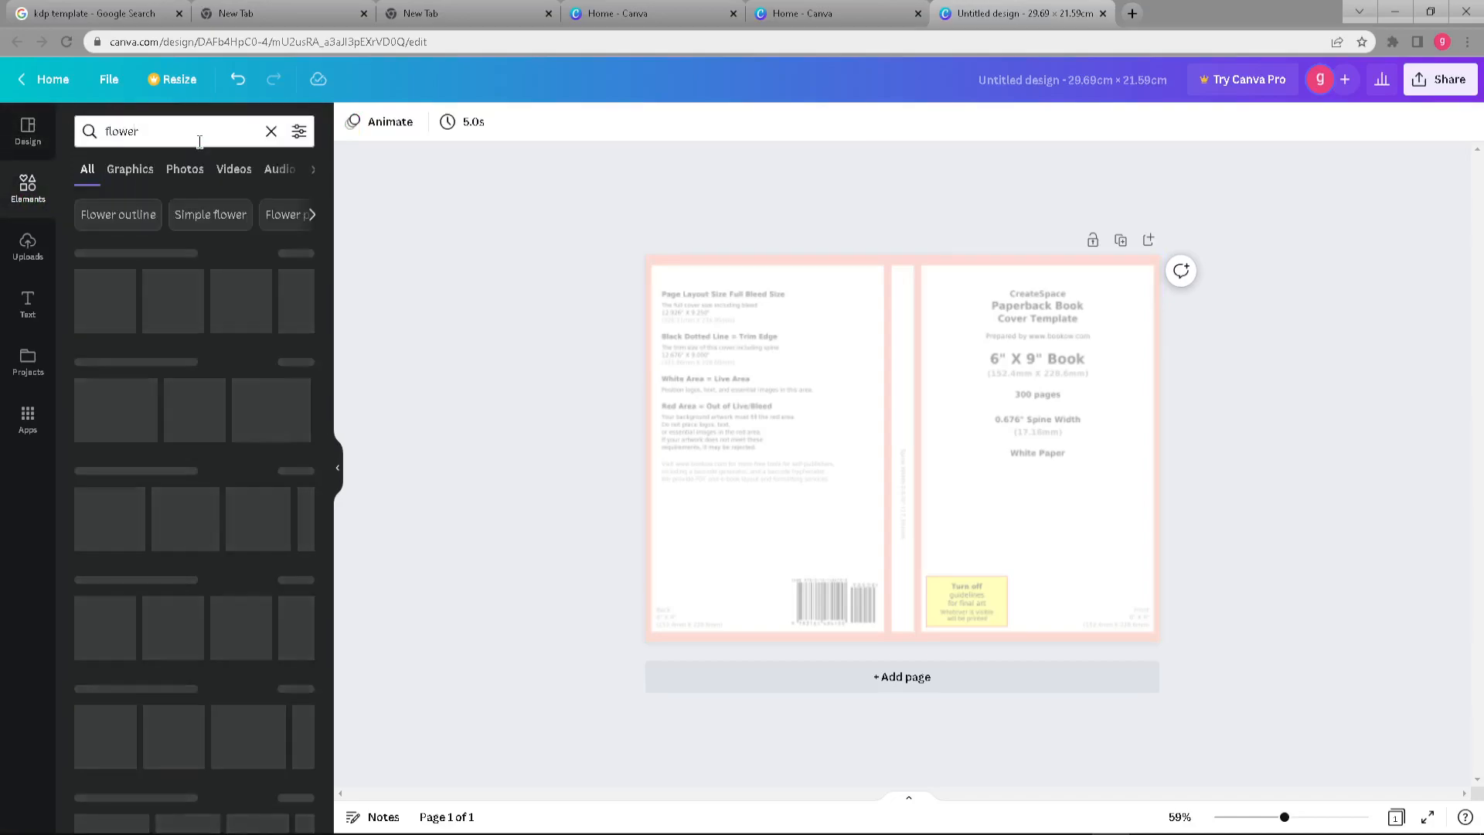
pyautogui.click(176, 125)
pyautogui.write('pattern')
pyautogui.press('Return')
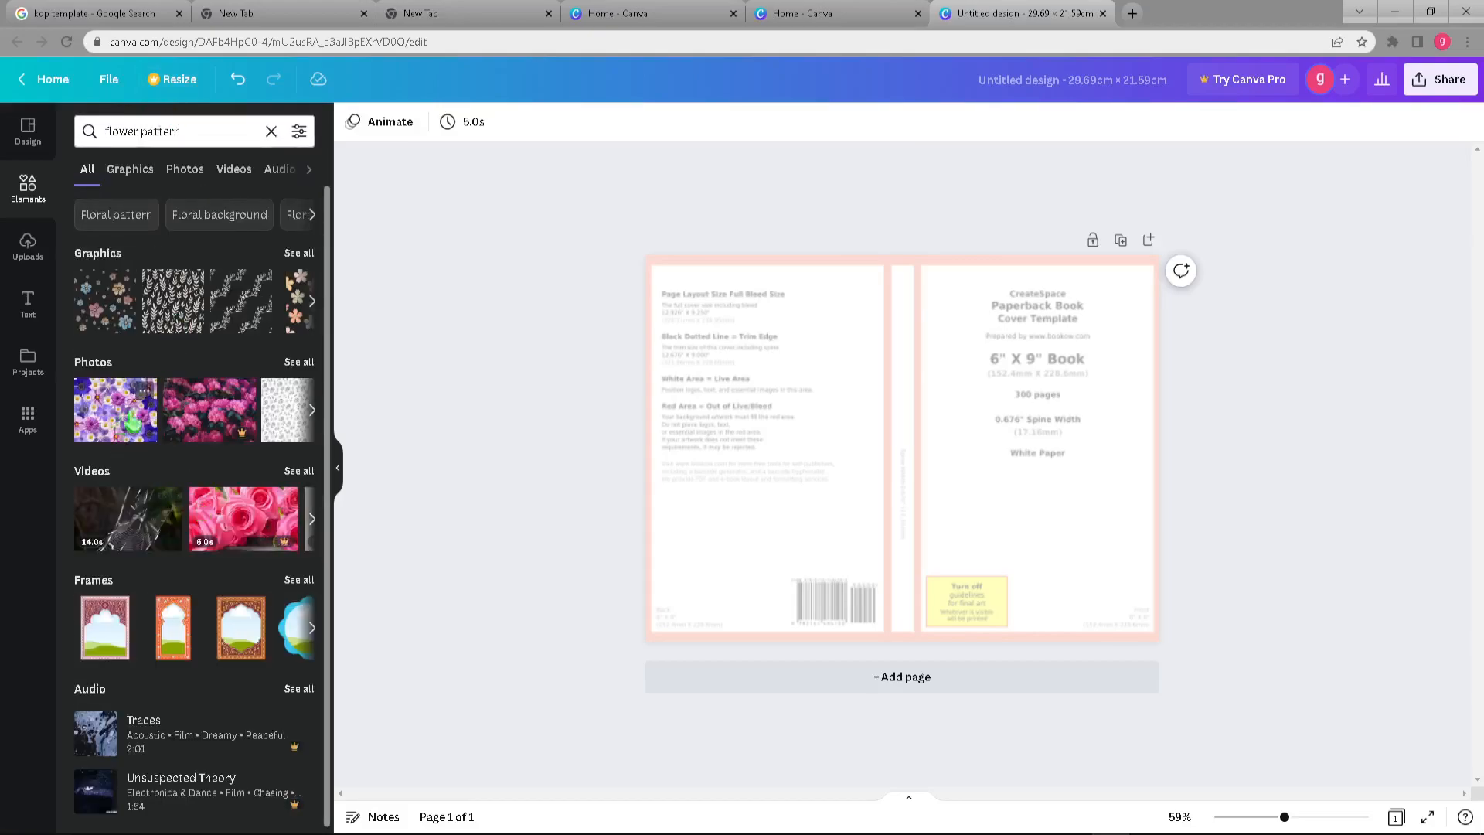
# Browse the flower pattern photos and open the full list of photo results.
pyautogui.click(313, 416)
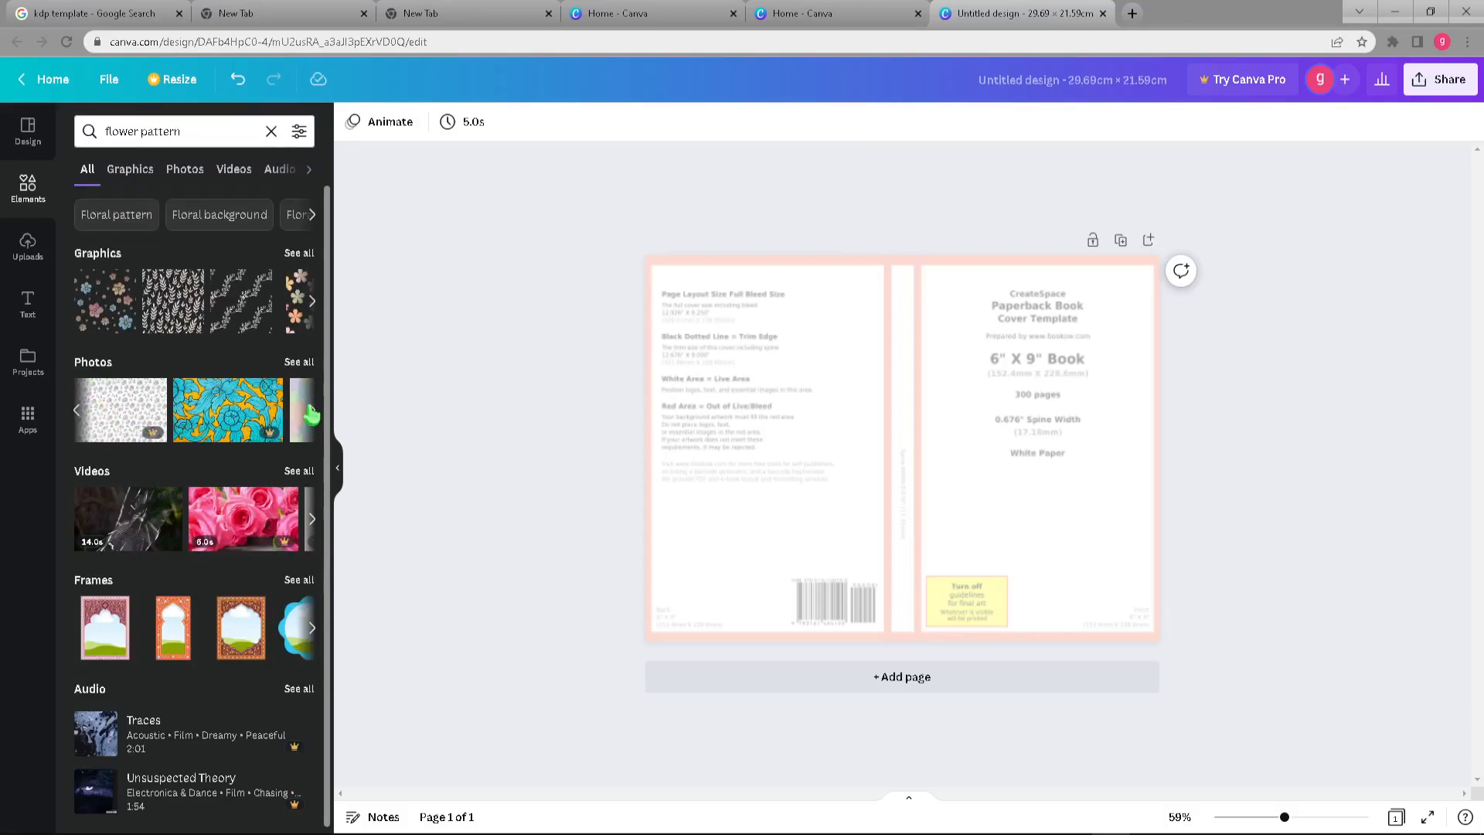
pyautogui.click(313, 416)
pyautogui.click(313, 416)
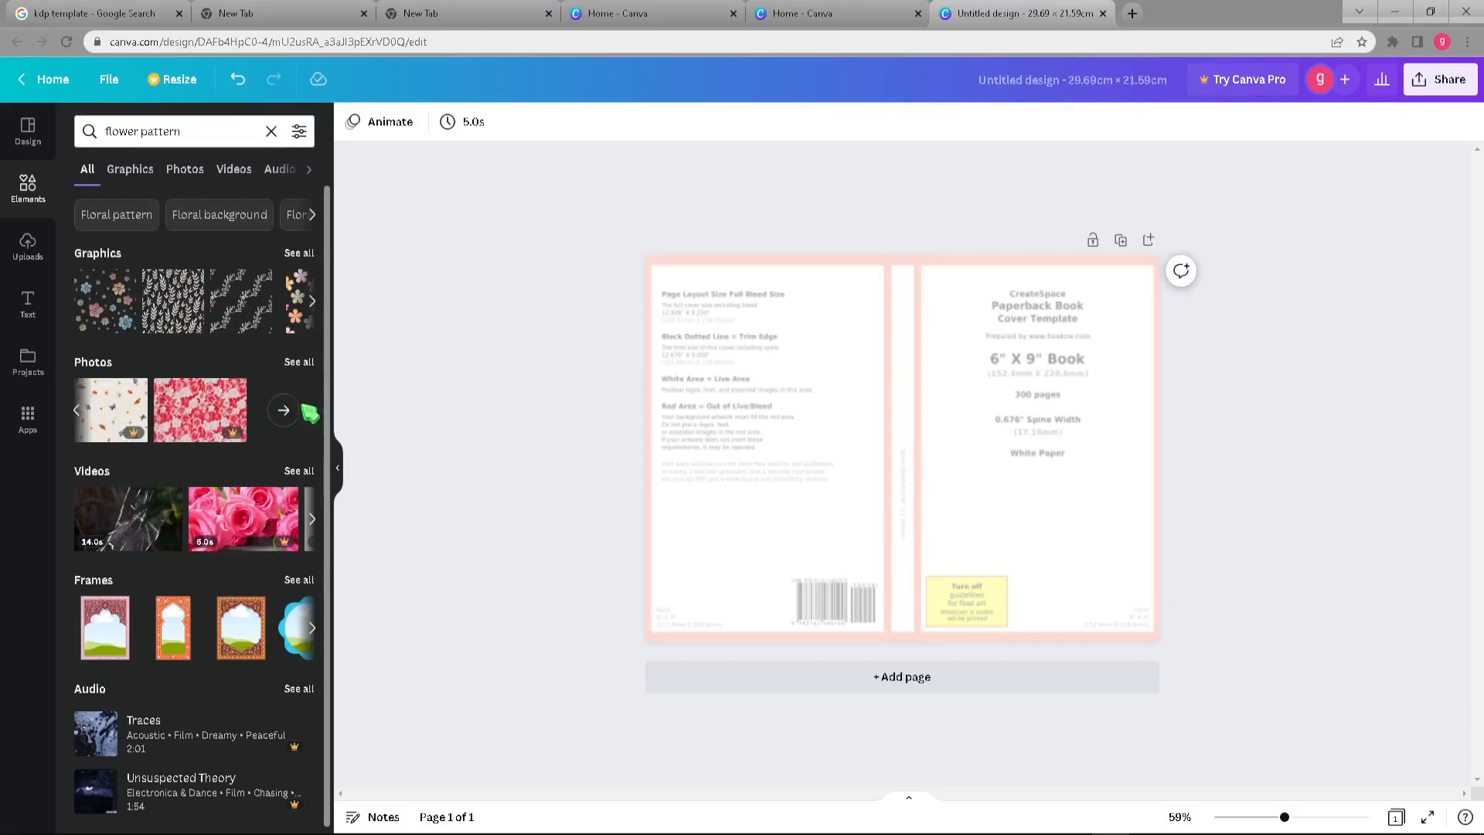
pyautogui.click(300, 416)
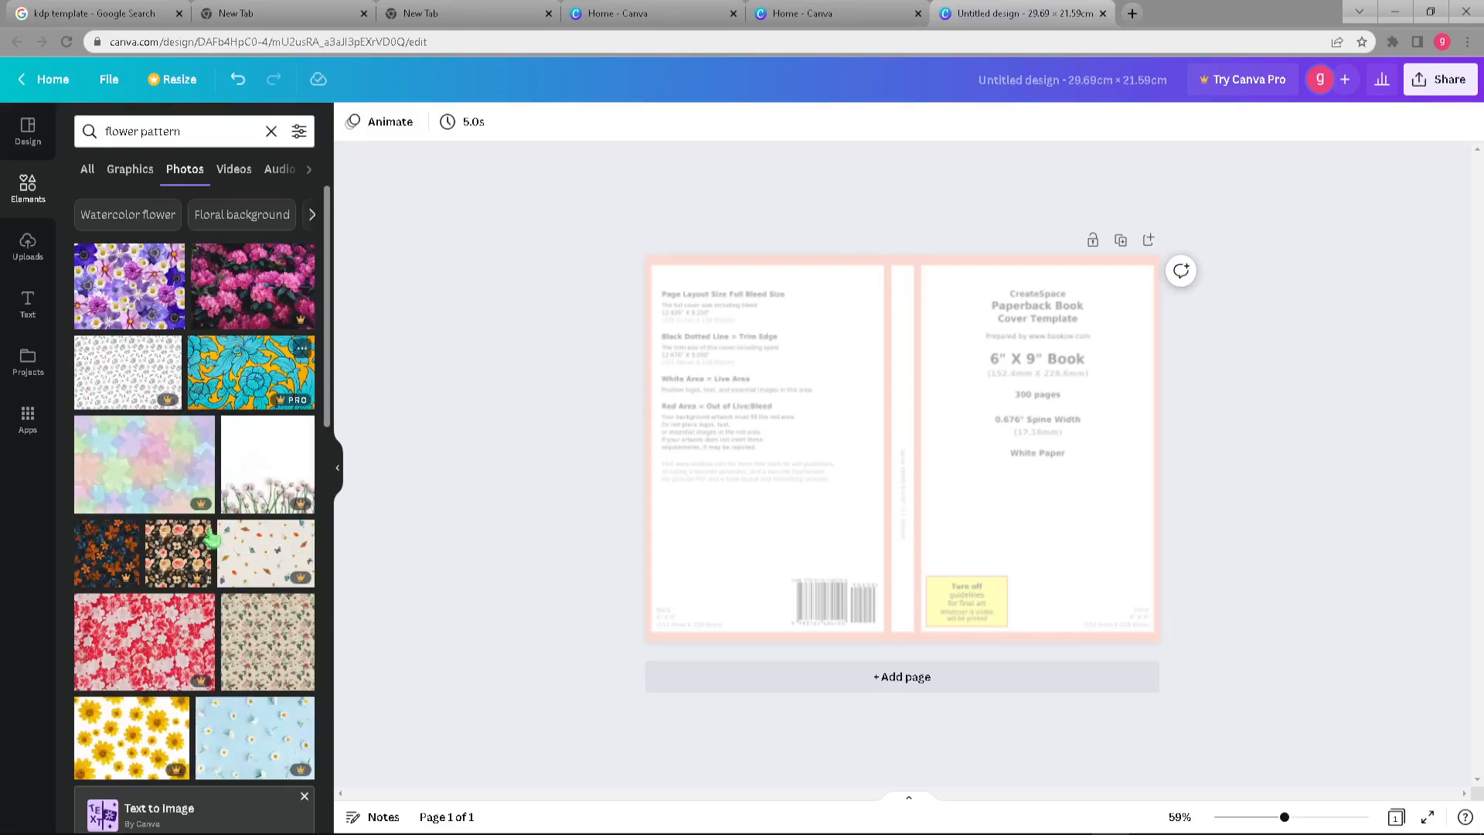
# Add the beige rose pattern photo to the page's upper-left corner and enlarge it to the full page height.
pyautogui.click(306, 651)
pyautogui.moveTo(938, 500); pyautogui.dragTo(818, 454)
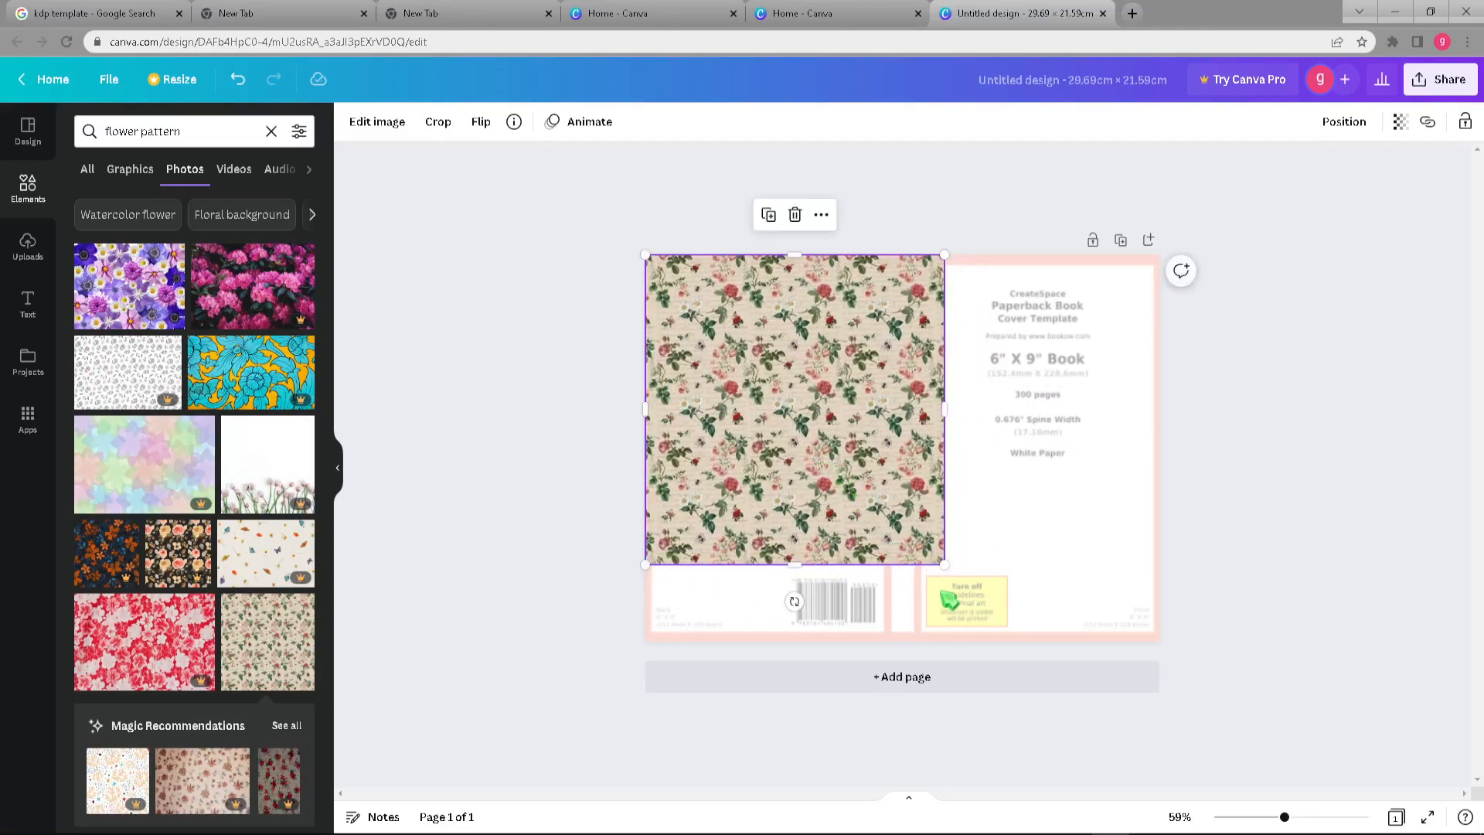
pyautogui.moveTo(944, 565); pyautogui.dragTo(1019, 641)
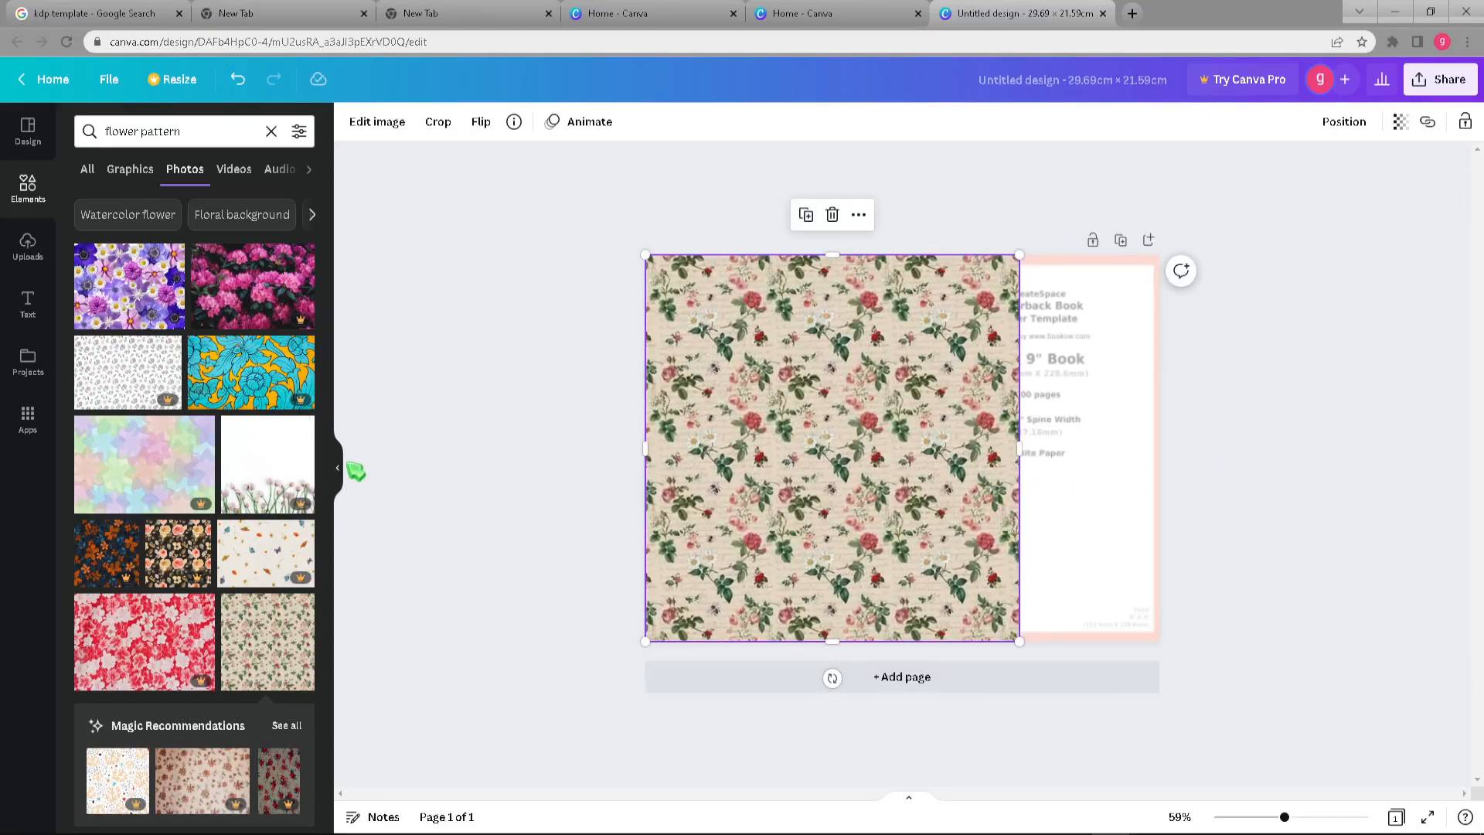
# Duplicate the rose pattern photo, align the copy with the page's right edge, and crop it to the uncovered strip.
pyautogui.moveTo(871, 474); pyautogui.dragTo(1009, 478)
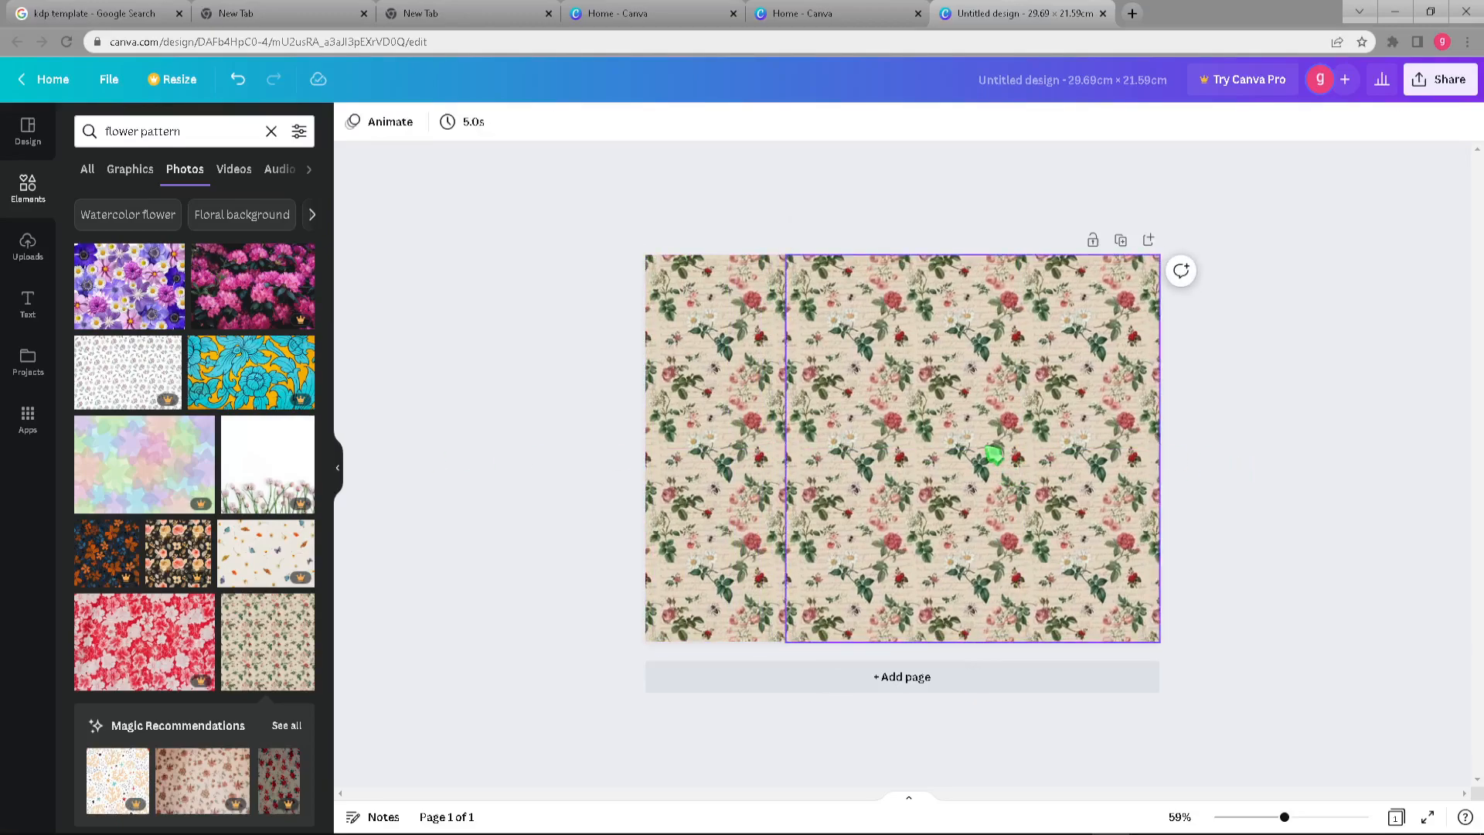
pyautogui.moveTo(783, 445); pyautogui.dragTo(1022, 459)
pyautogui.click(1274, 454)
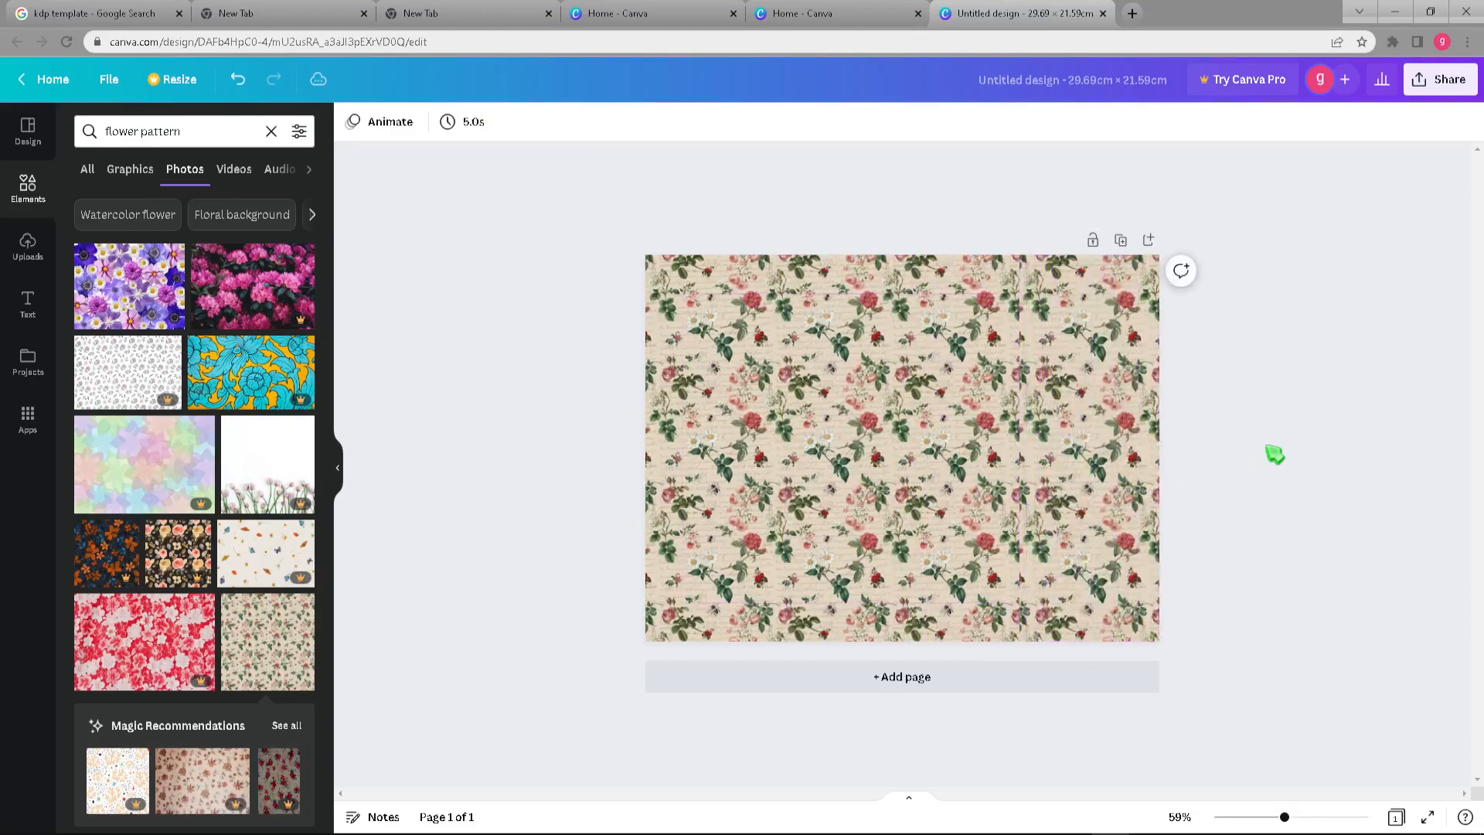
pyautogui.click(1068, 432)
pyautogui.moveTo(1017, 445)
pyautogui.mouseDown()
pyautogui.moveTo(986, 441)
pyautogui.moveTo(1022, 445)
pyautogui.mouseUp()
pyautogui.click(1276, 448)
# Shift the cropped pattern strip slightly left over the first photo so the roses continue across the seam.
pyautogui.click(1129, 421)
pyautogui.moveTo(1129, 420); pyautogui.dragTo(1097, 415)
pyautogui.click(1227, 404)
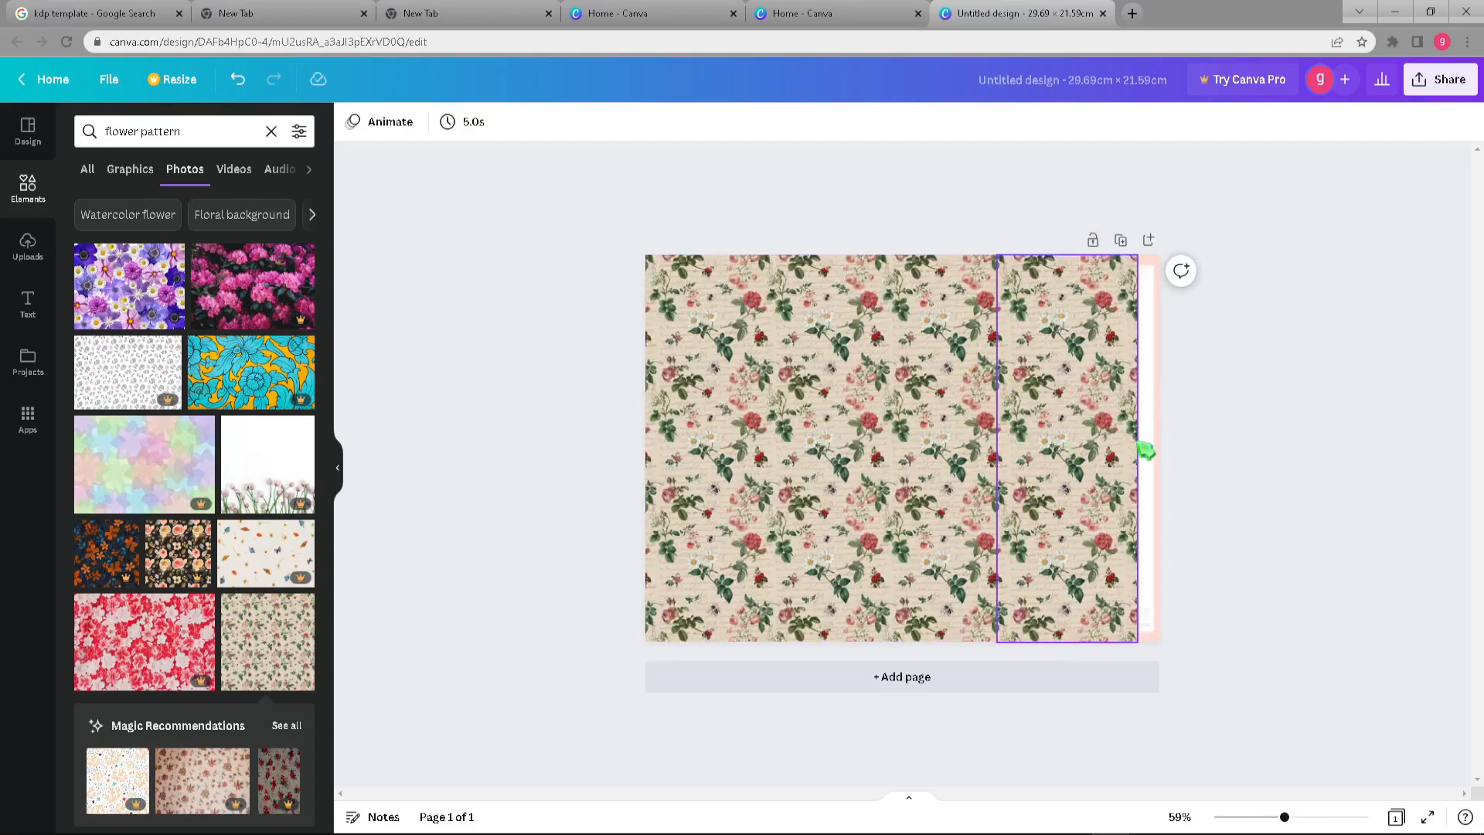
pyautogui.click(1137, 451)
pyautogui.moveTo(1137, 452)
pyautogui.mouseDown()
pyautogui.moveTo(1158, 452)
pyautogui.moveTo(1123, 448)
pyautogui.moveTo(1136, 438)
pyautogui.mouseUp()
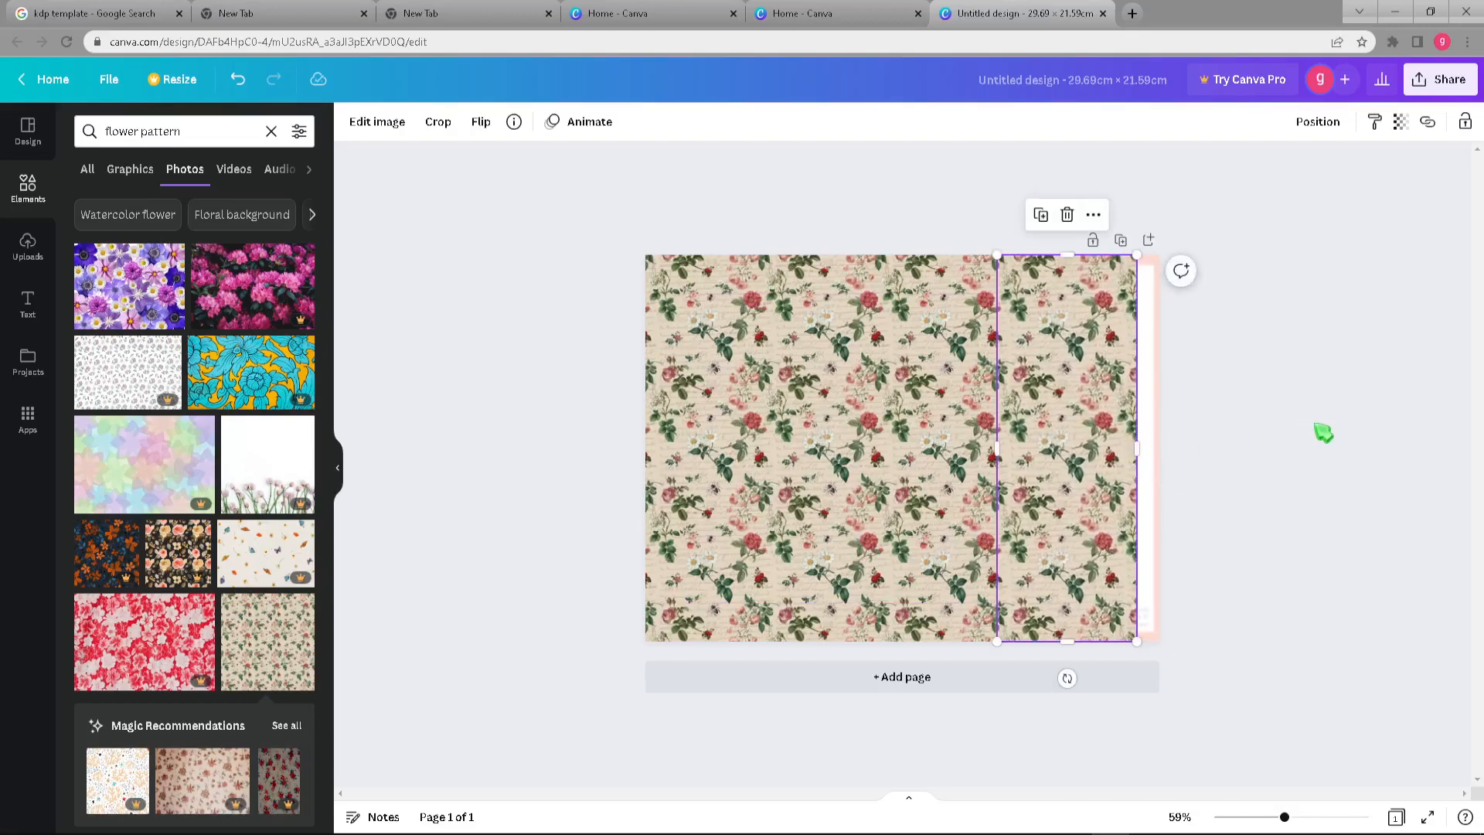
pyautogui.click(1318, 432)
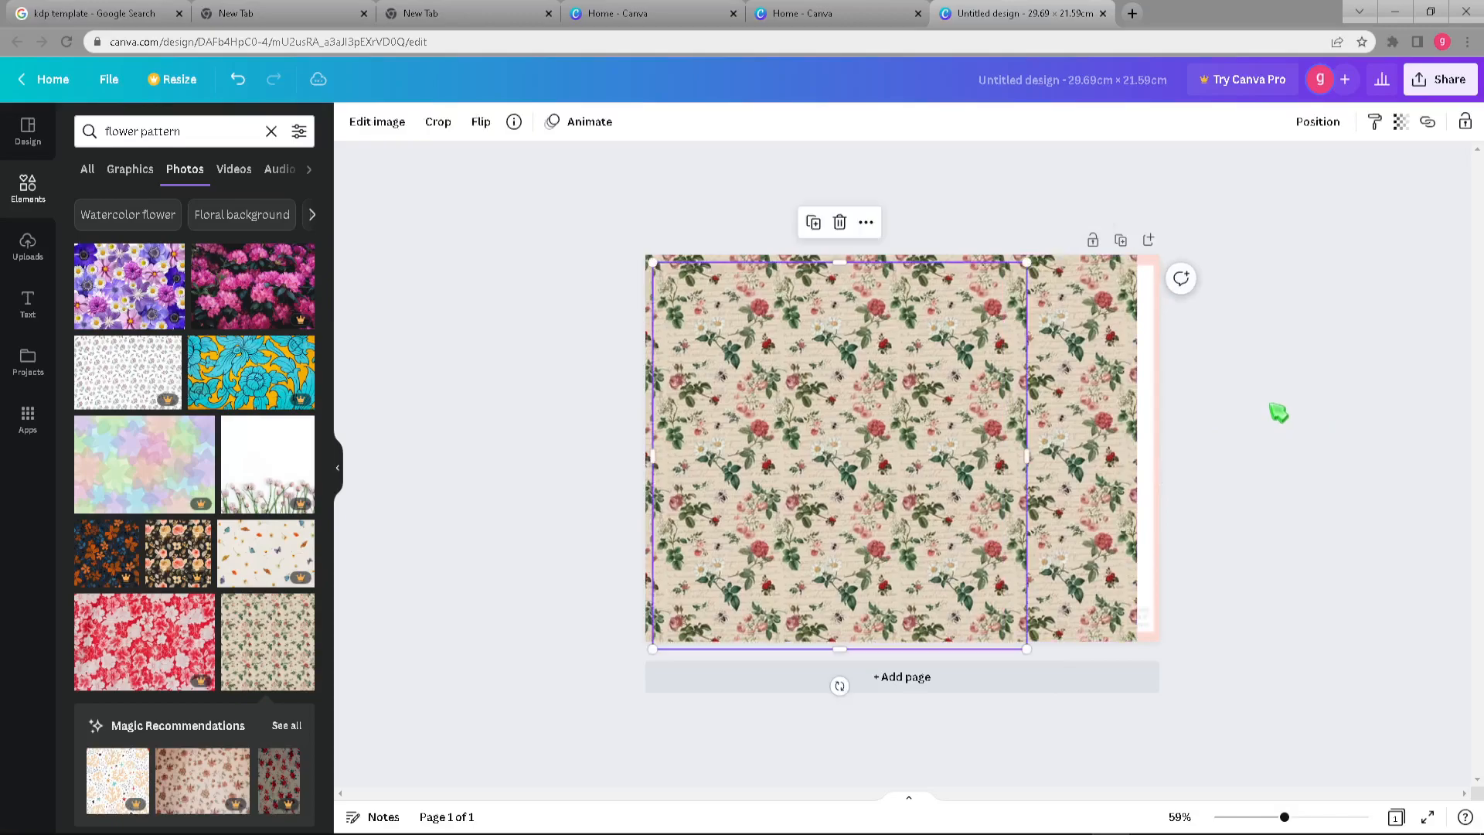
# Place another copy of the rose pattern over the gap at the front cover's outer edge and crop it to about 2.6 cm wide.
pyautogui.moveTo(864, 477); pyautogui.dragTo(1328, 470)
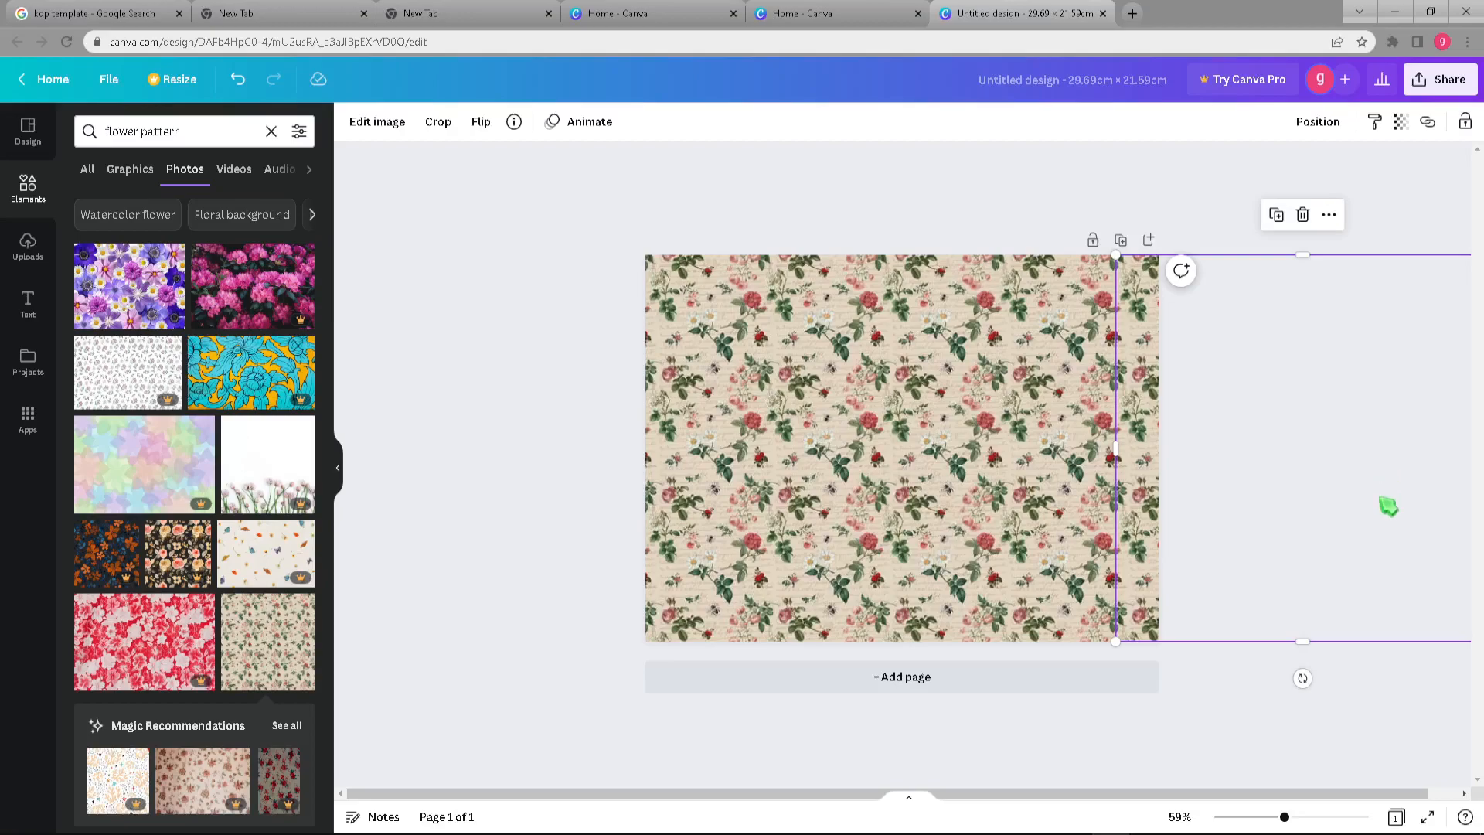
pyautogui.moveTo(1395, 411); pyautogui.dragTo(1043, 404)
pyautogui.moveTo(1136, 443); pyautogui.dragTo(1169, 475)
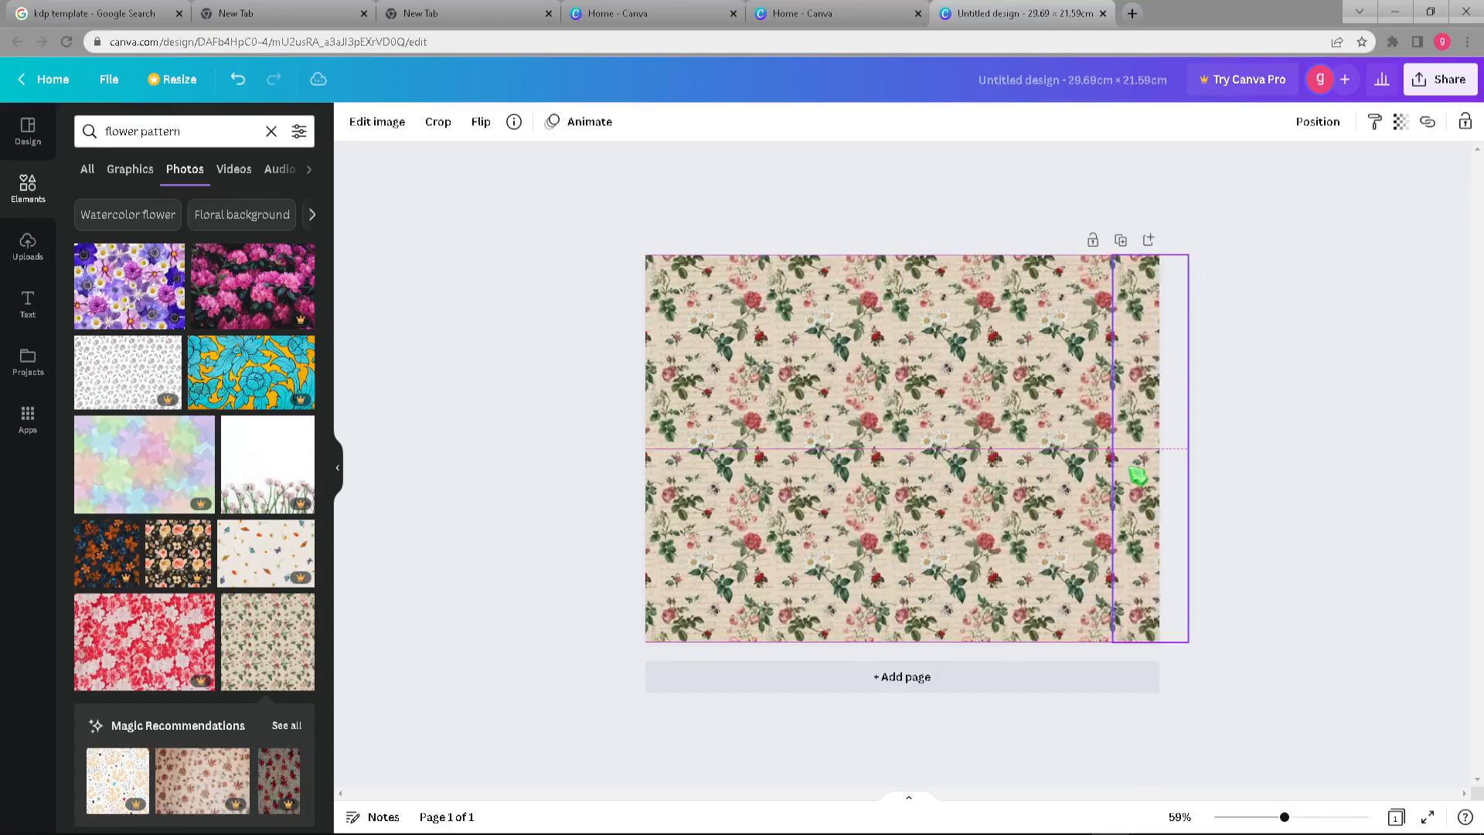
pyautogui.click(1283, 471)
pyautogui.click(1179, 458)
pyautogui.moveTo(1183, 446); pyautogui.dragTo(1161, 453)
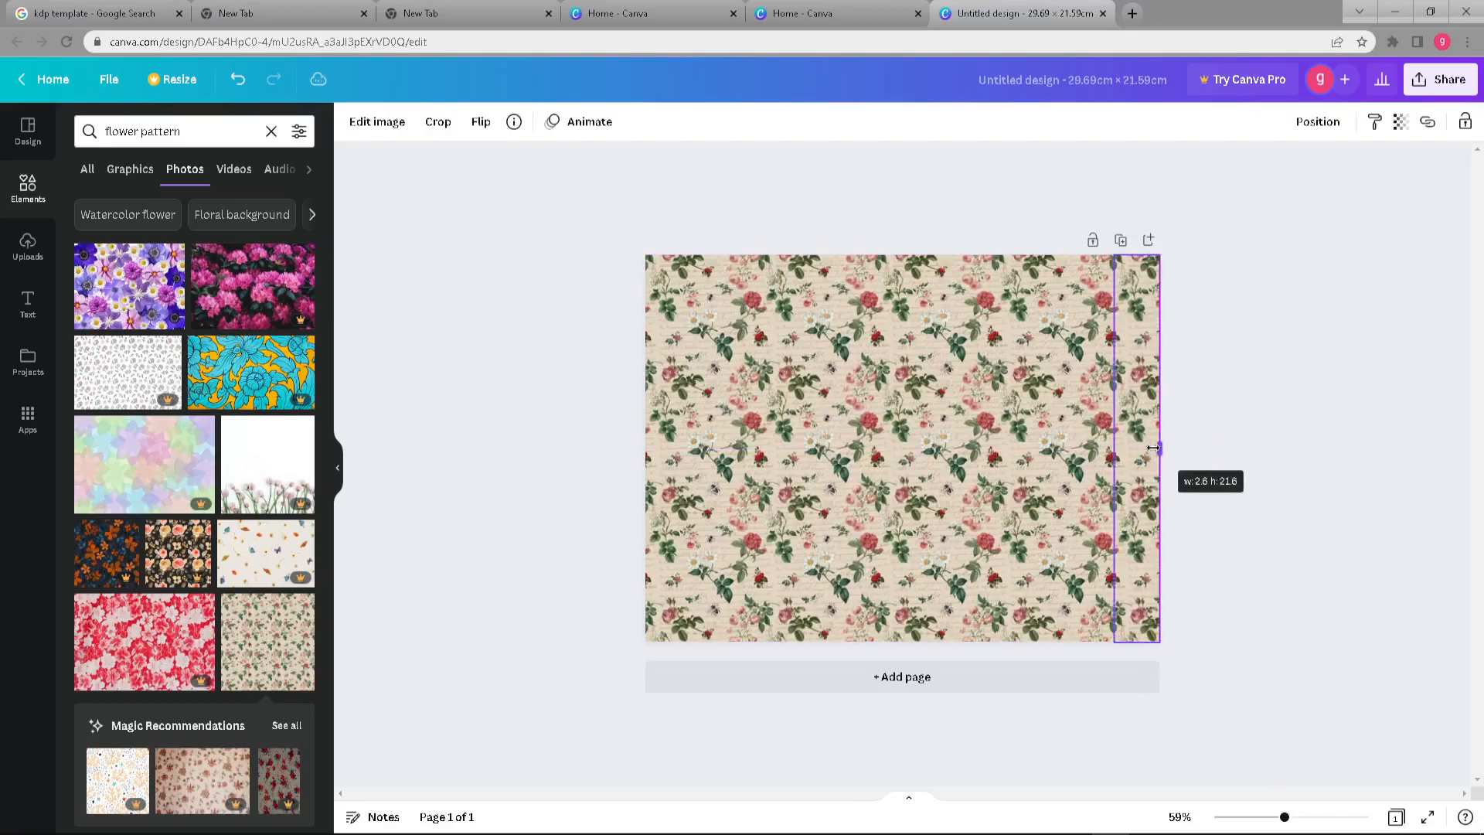
pyautogui.click(1262, 433)
# Group all the rose pattern pieces and lower the group's transparency value so the cover template shows through.
pyautogui.moveTo(735, 175); pyautogui.dragTo(1222, 490)
pyautogui.click(929, 214)
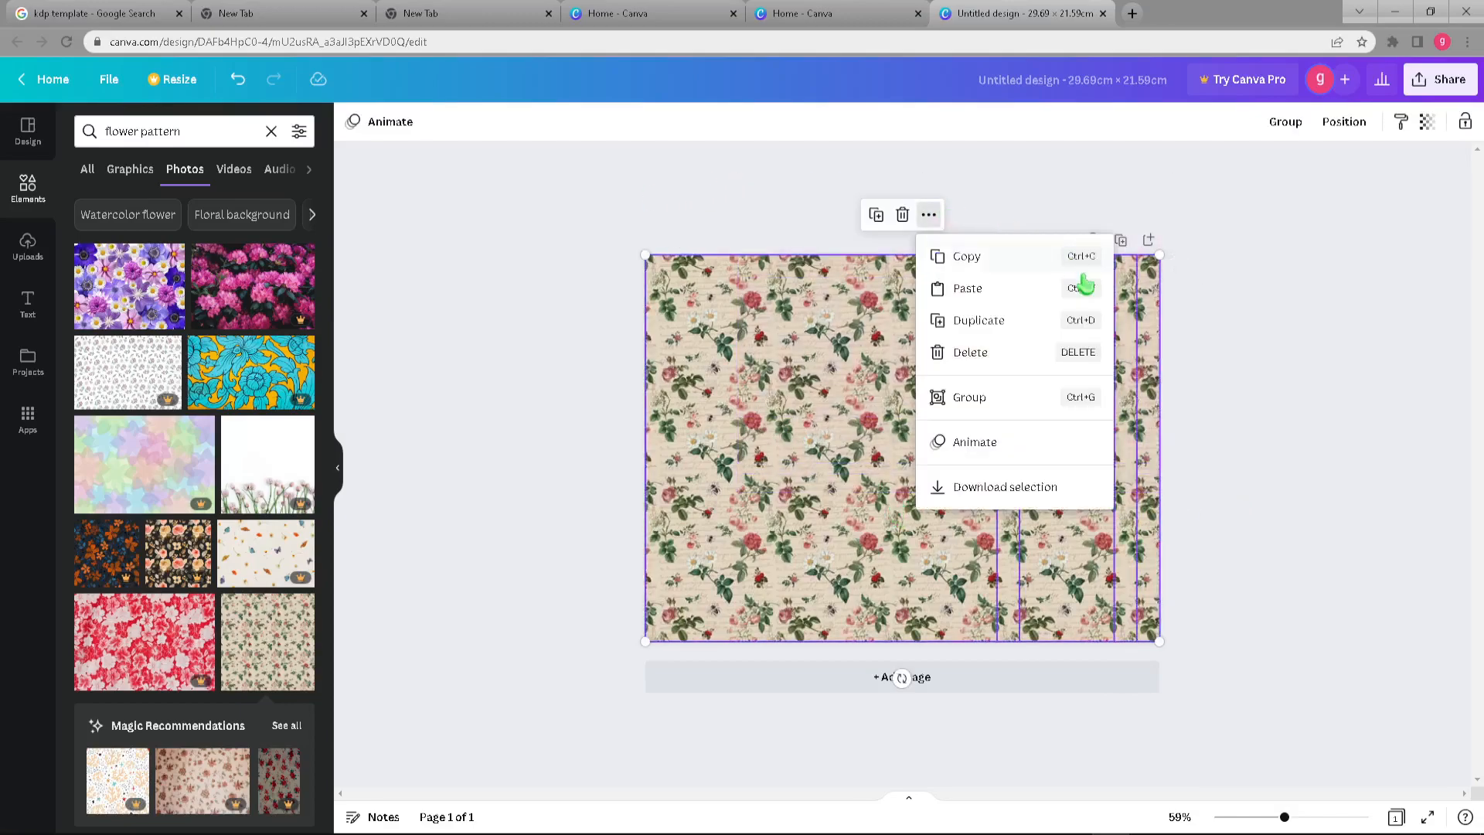
pyautogui.click(987, 398)
pyautogui.click(1399, 121)
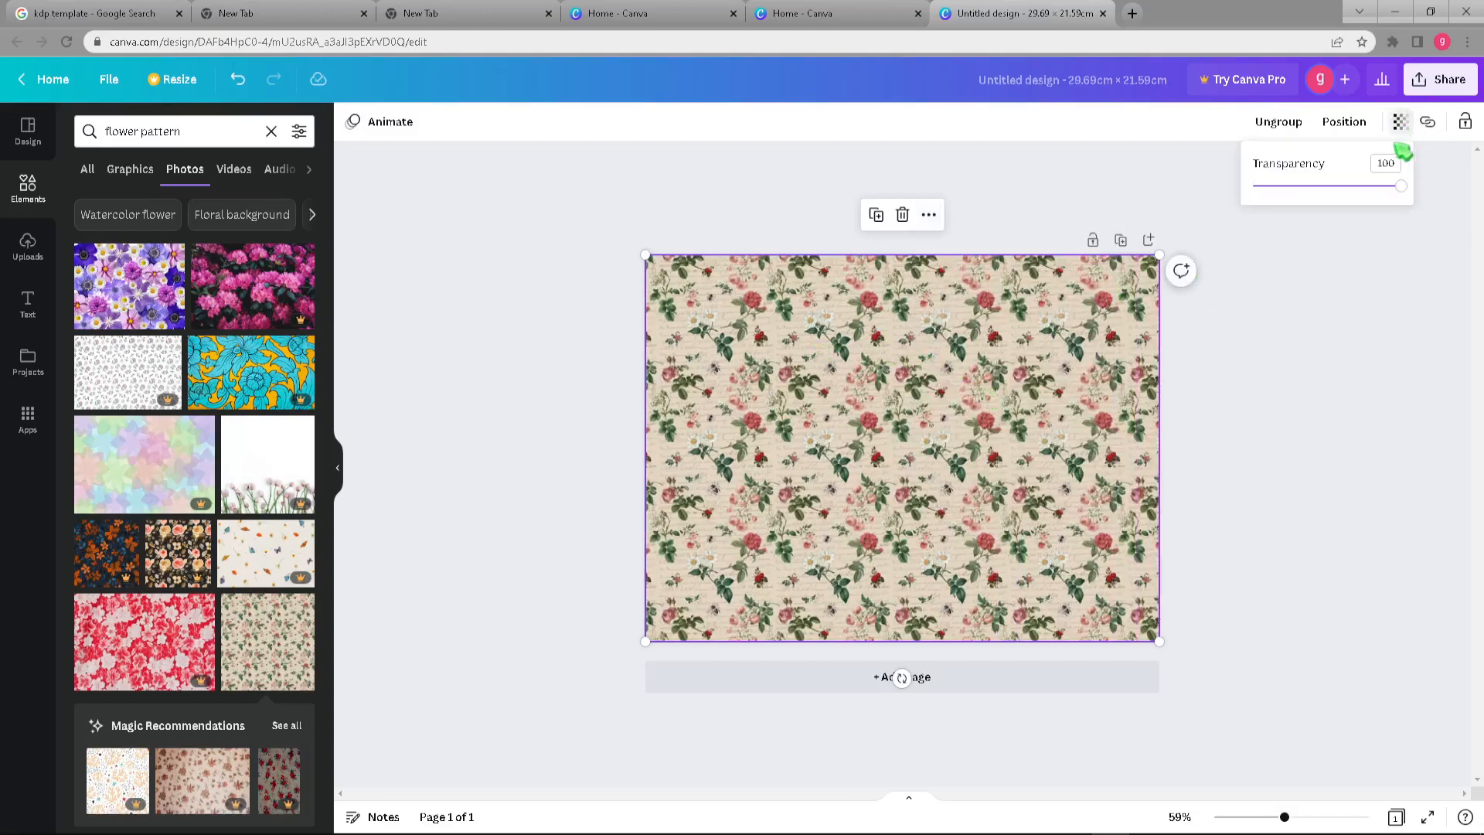
pyautogui.moveTo(1396, 186); pyautogui.dragTo(1302, 201)
pyautogui.click(1331, 314)
pyautogui.click(1268, 395)
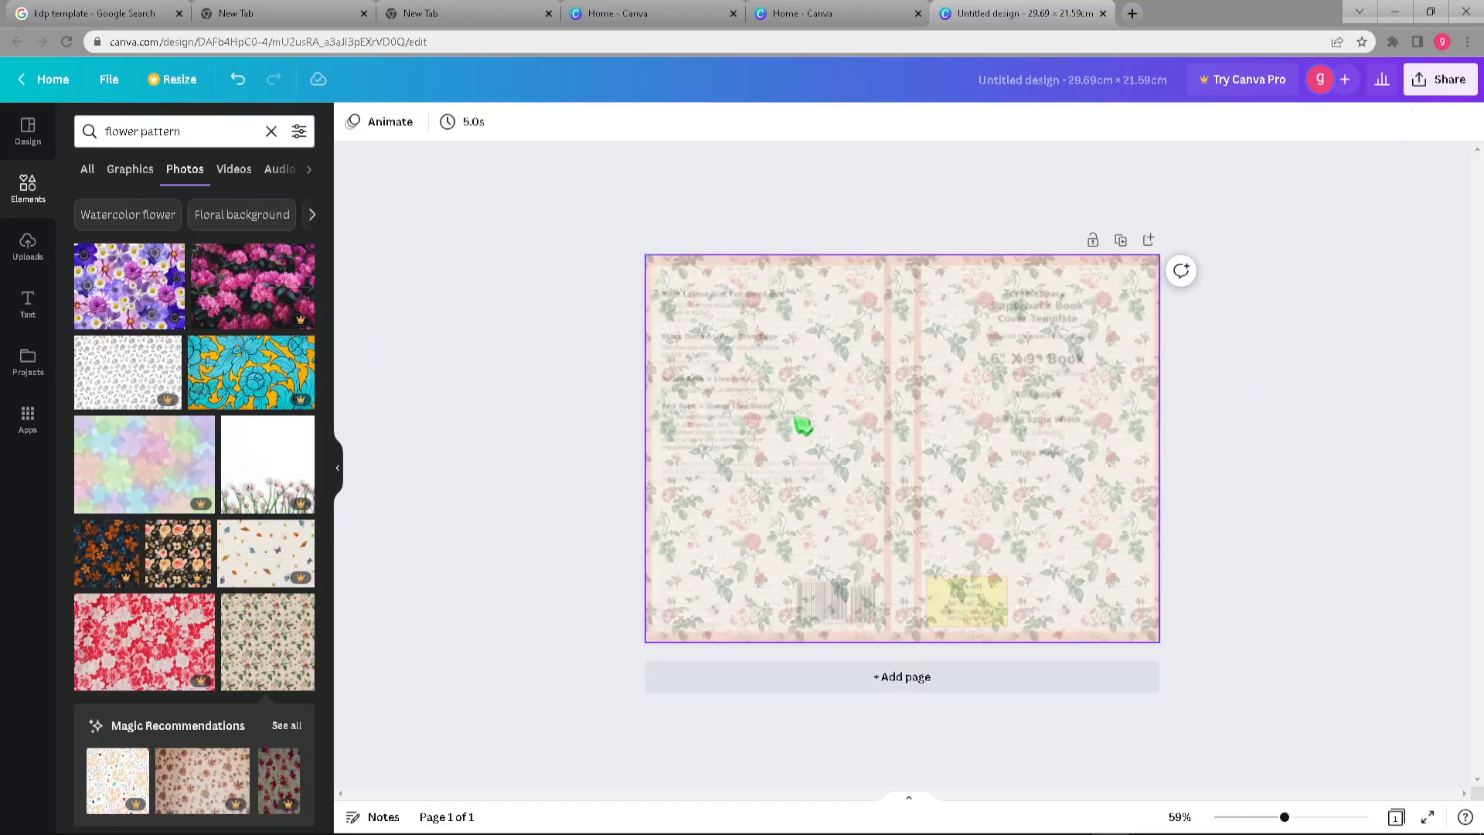
# Browse the text font combinations for a style that suits the book title.
pyautogui.click(270, 132)
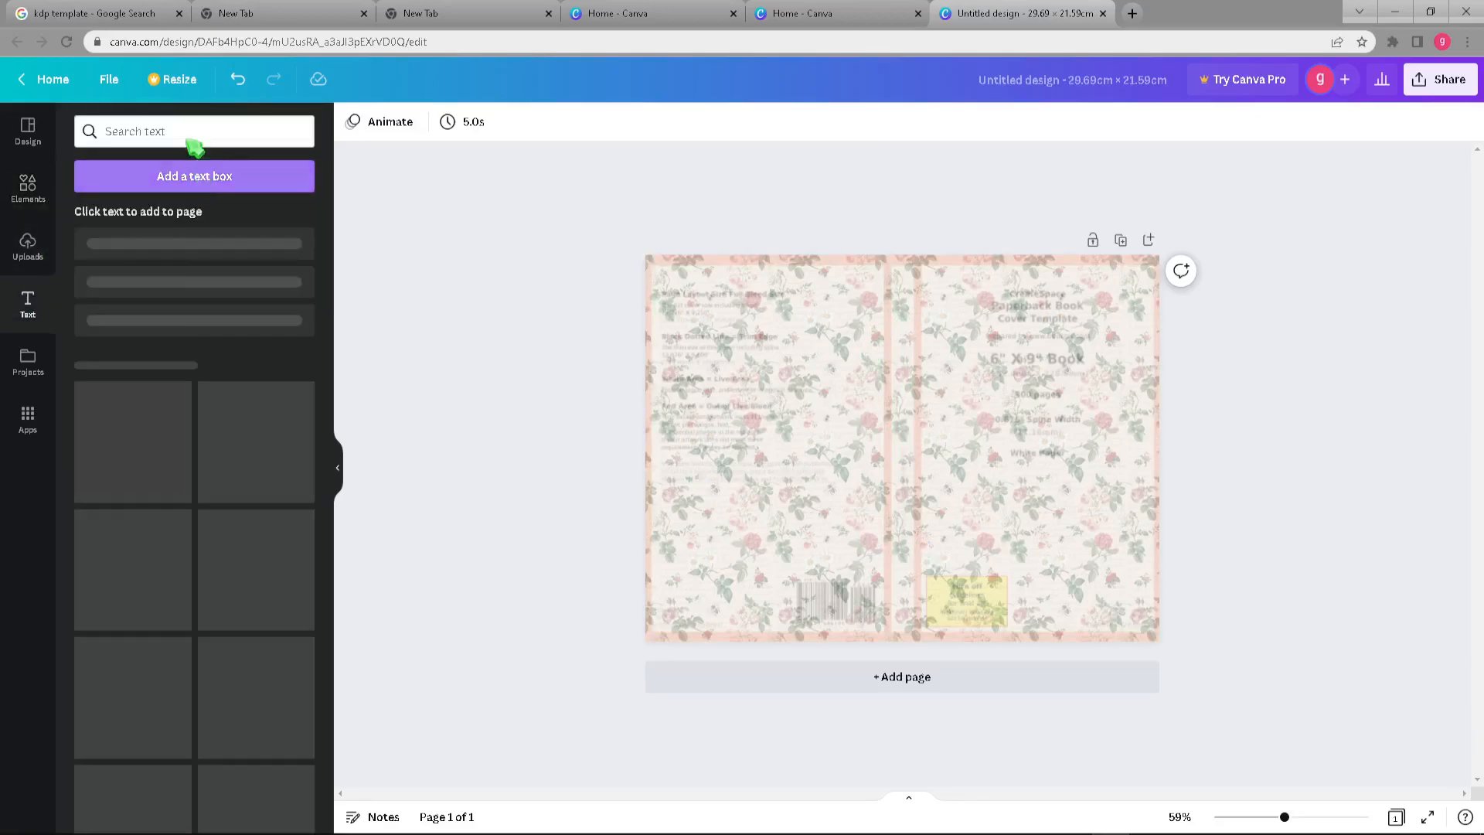
pyautogui.click(175, 131)
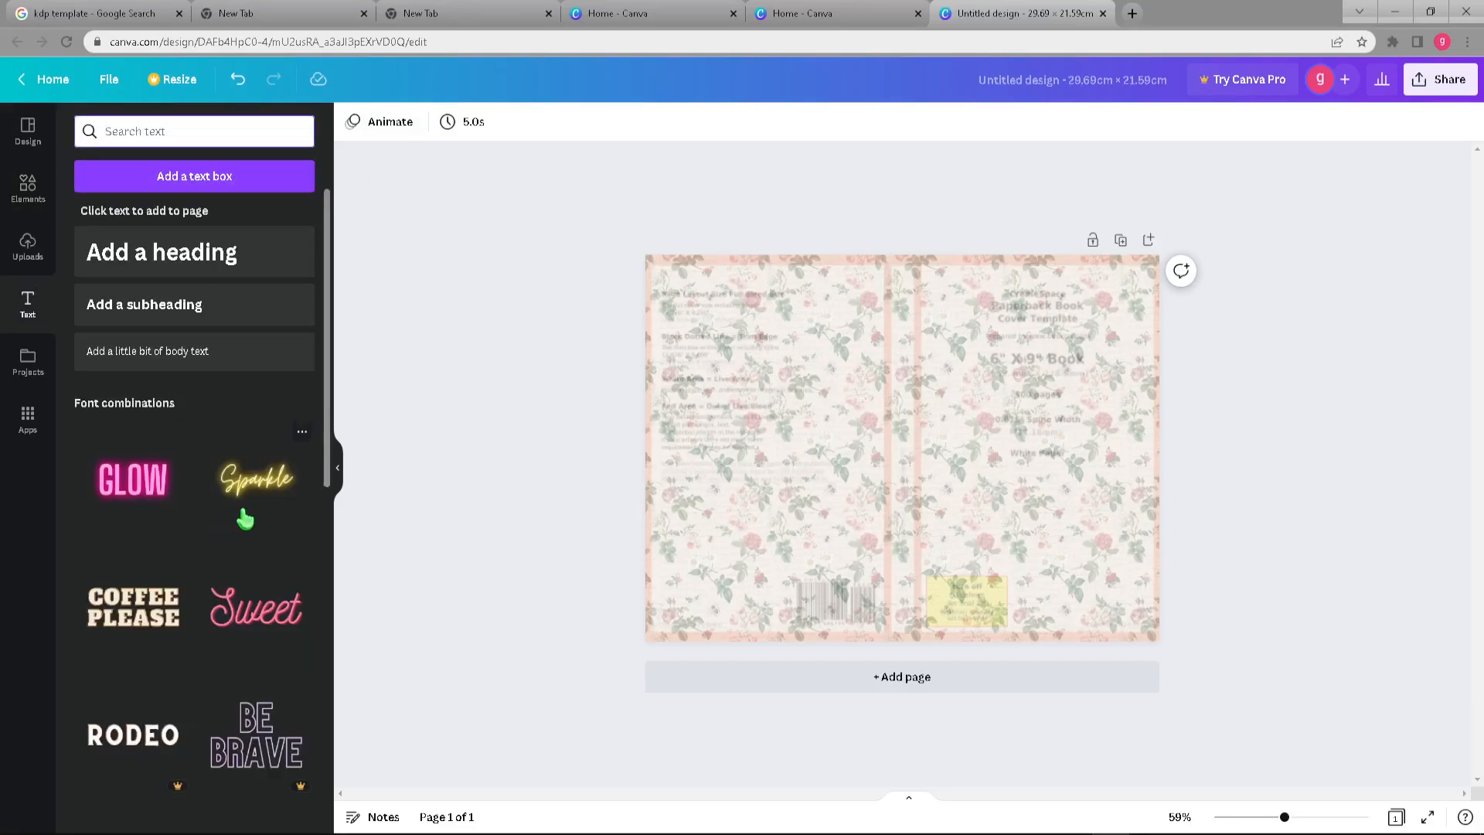
pyautogui.scroll(-8, 245, 518)
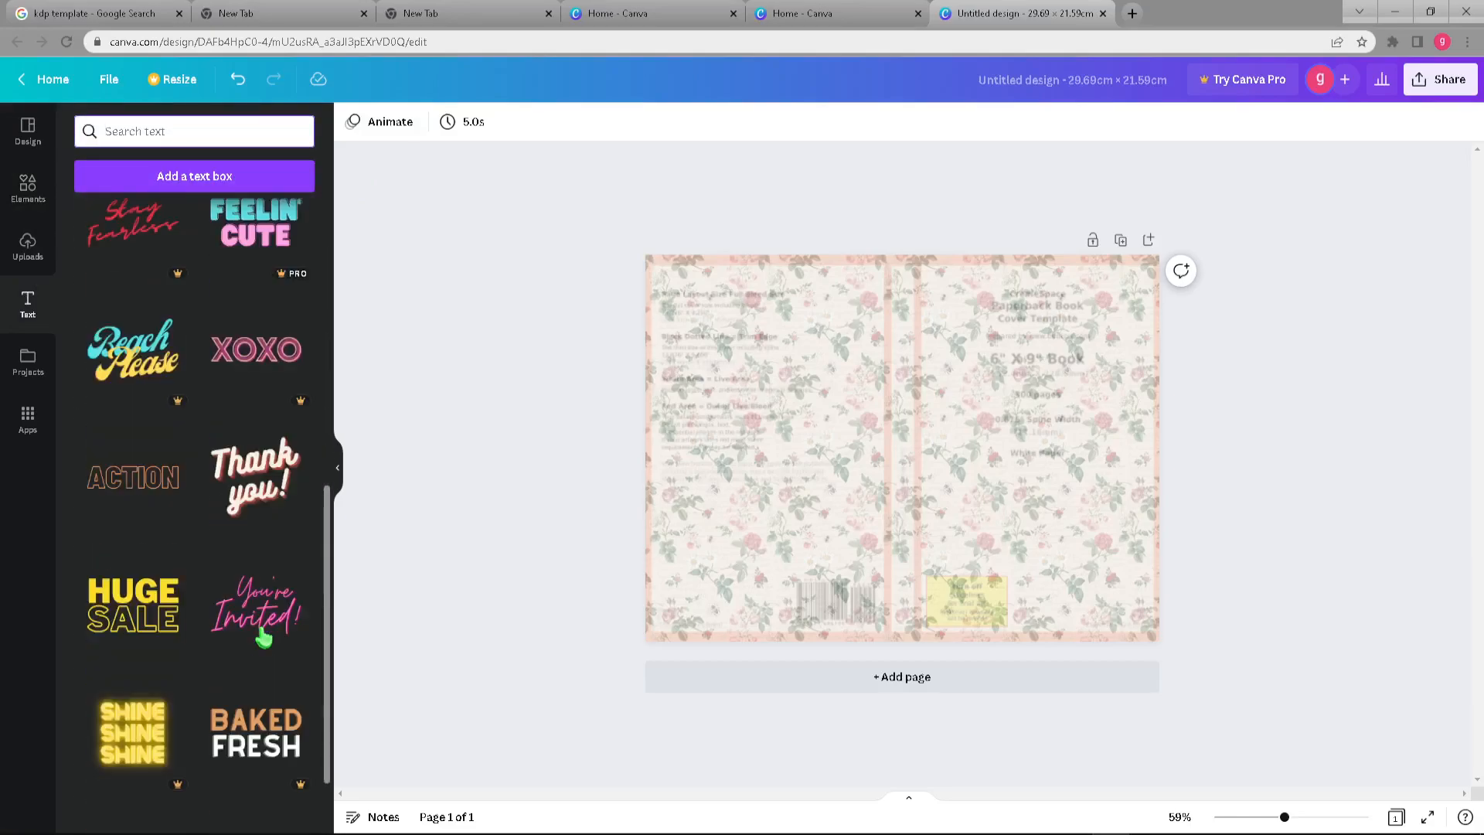
pyautogui.scroll(-6, 263, 639)
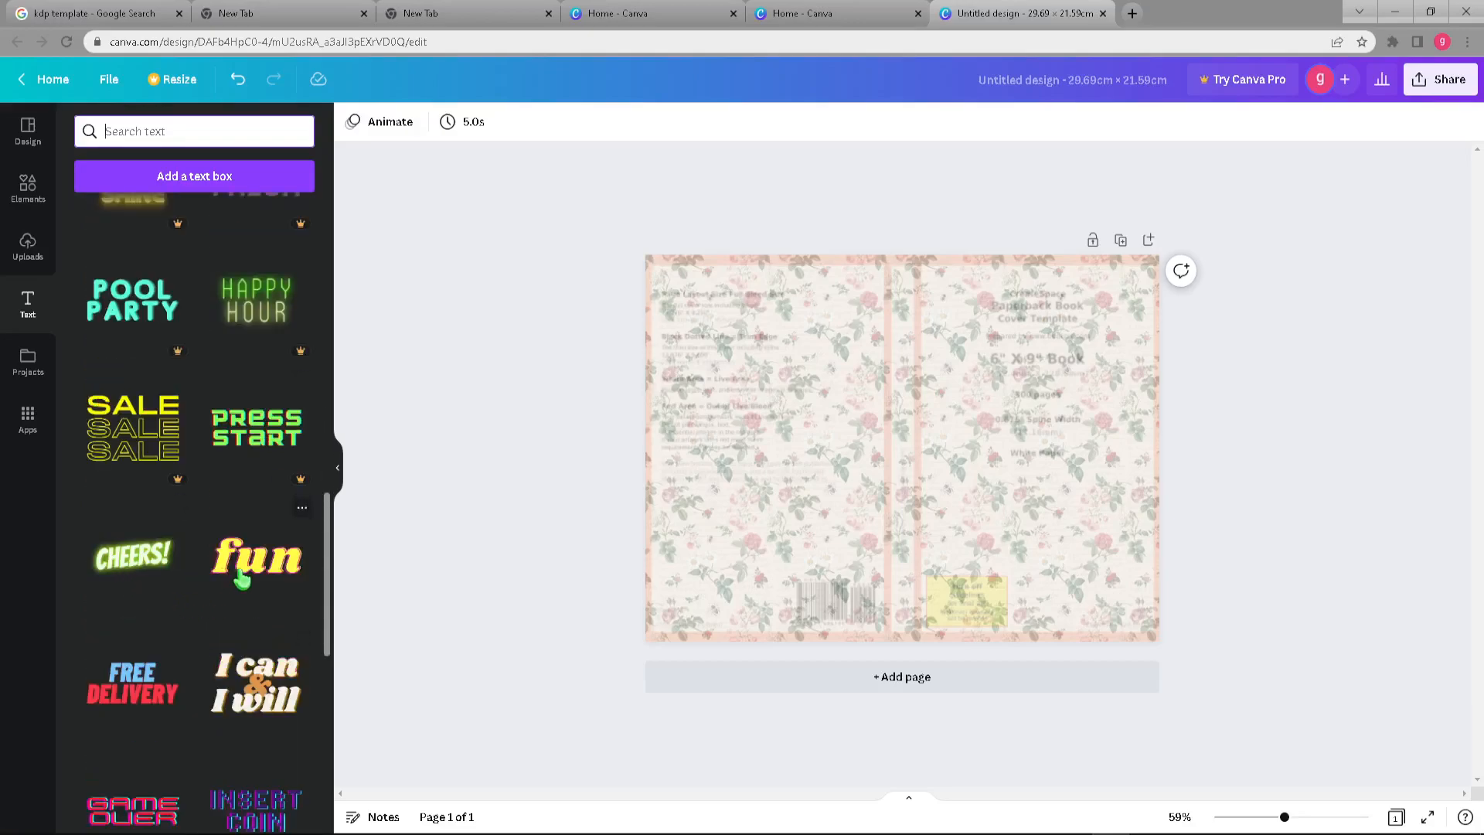
pyautogui.scroll(-8, 241, 578)
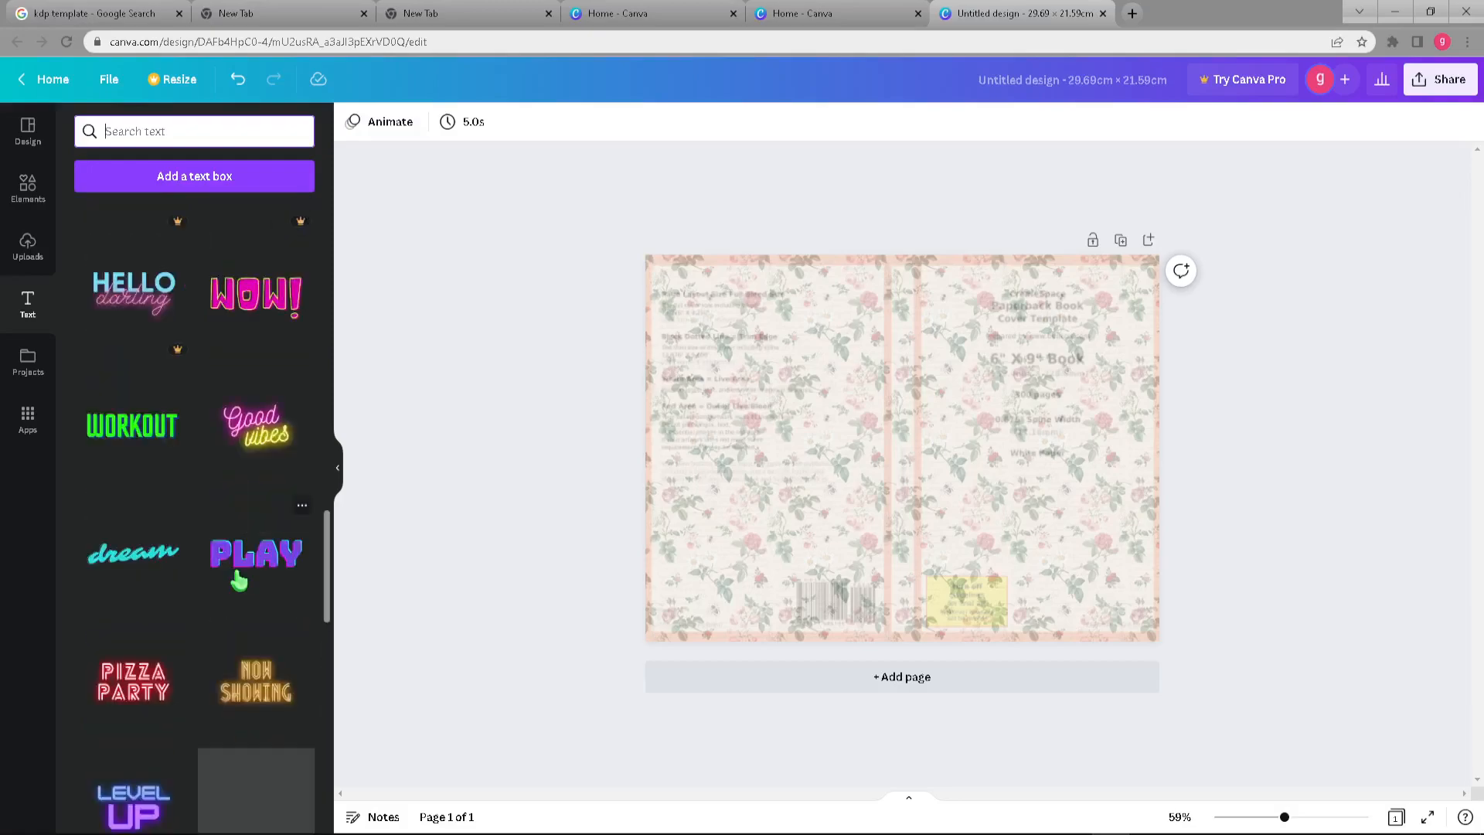
pyautogui.scroll(-4, 232, 580)
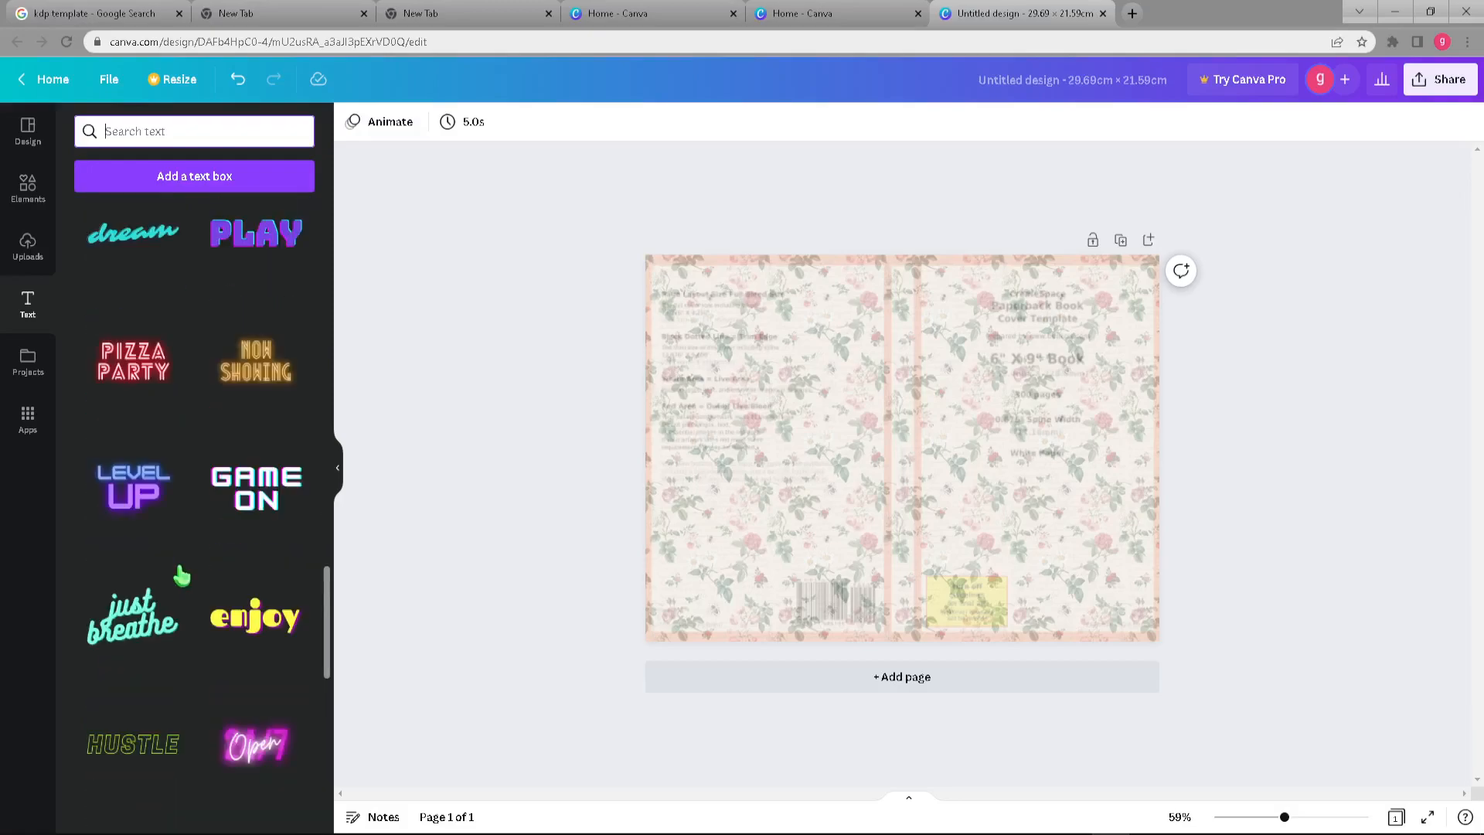
pyautogui.scroll(-3, 181, 573)
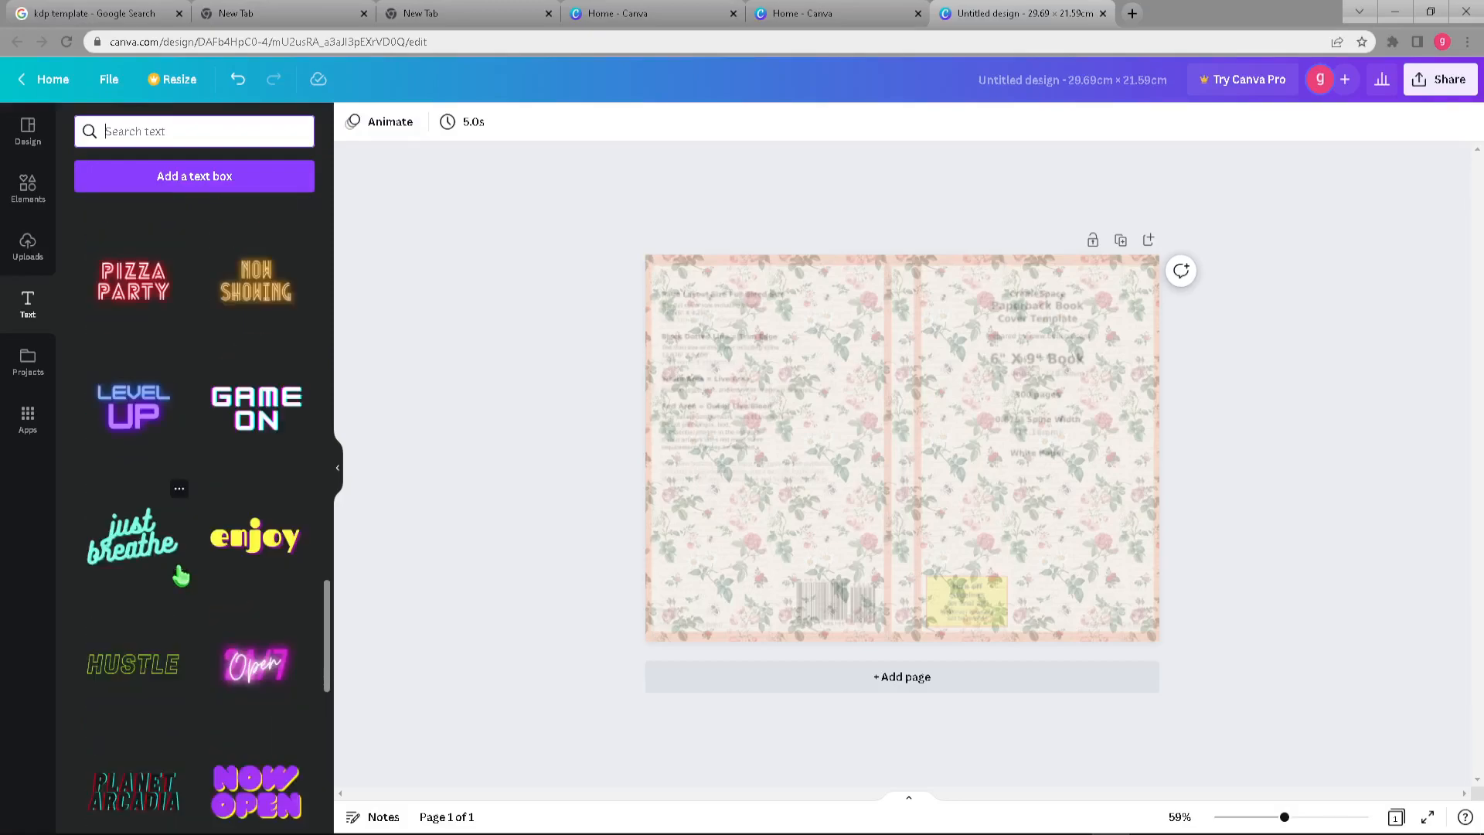
pyautogui.scroll(-8, 180, 573)
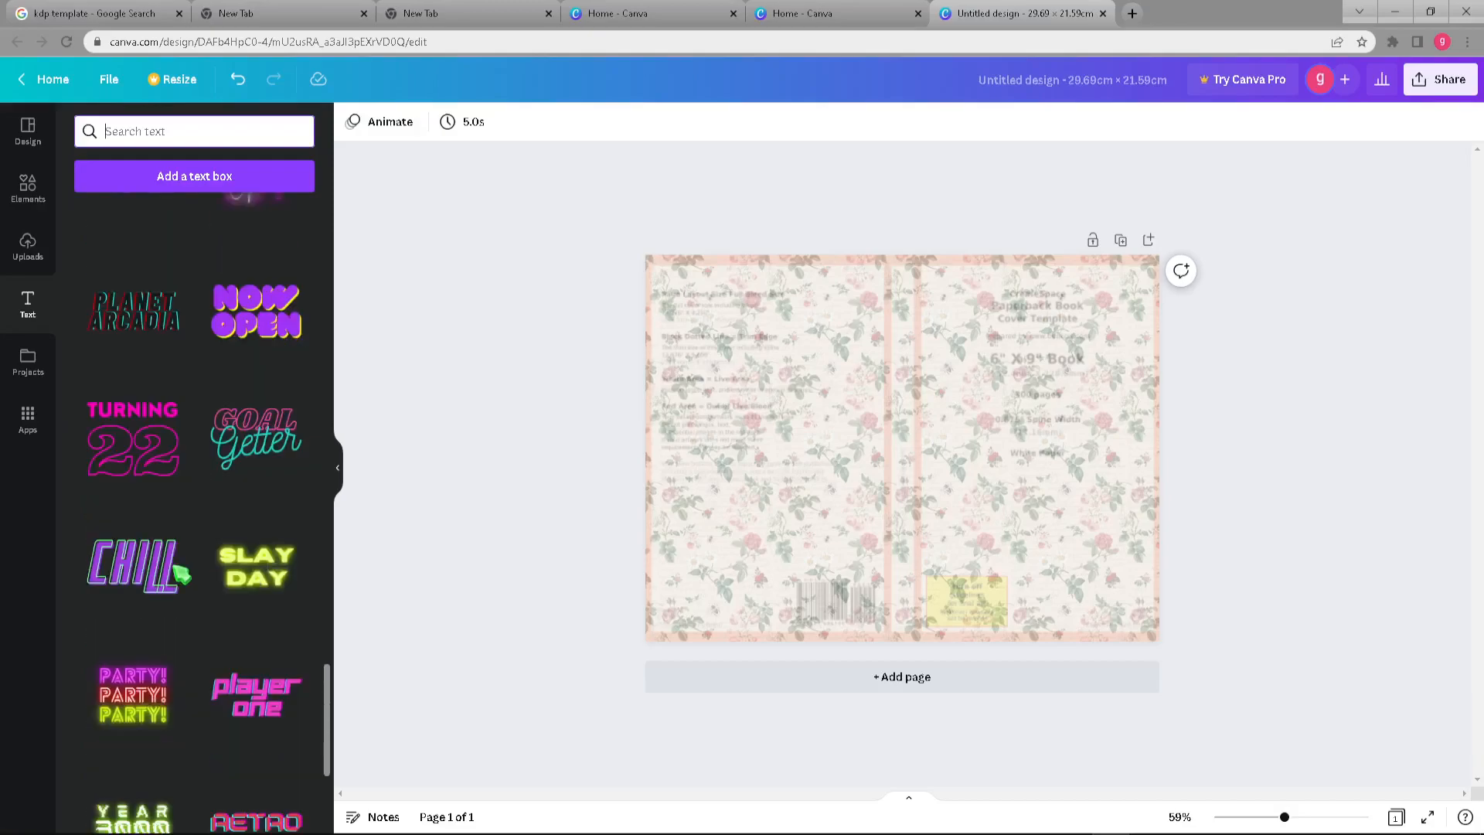
pyautogui.scroll(-3, 180, 573)
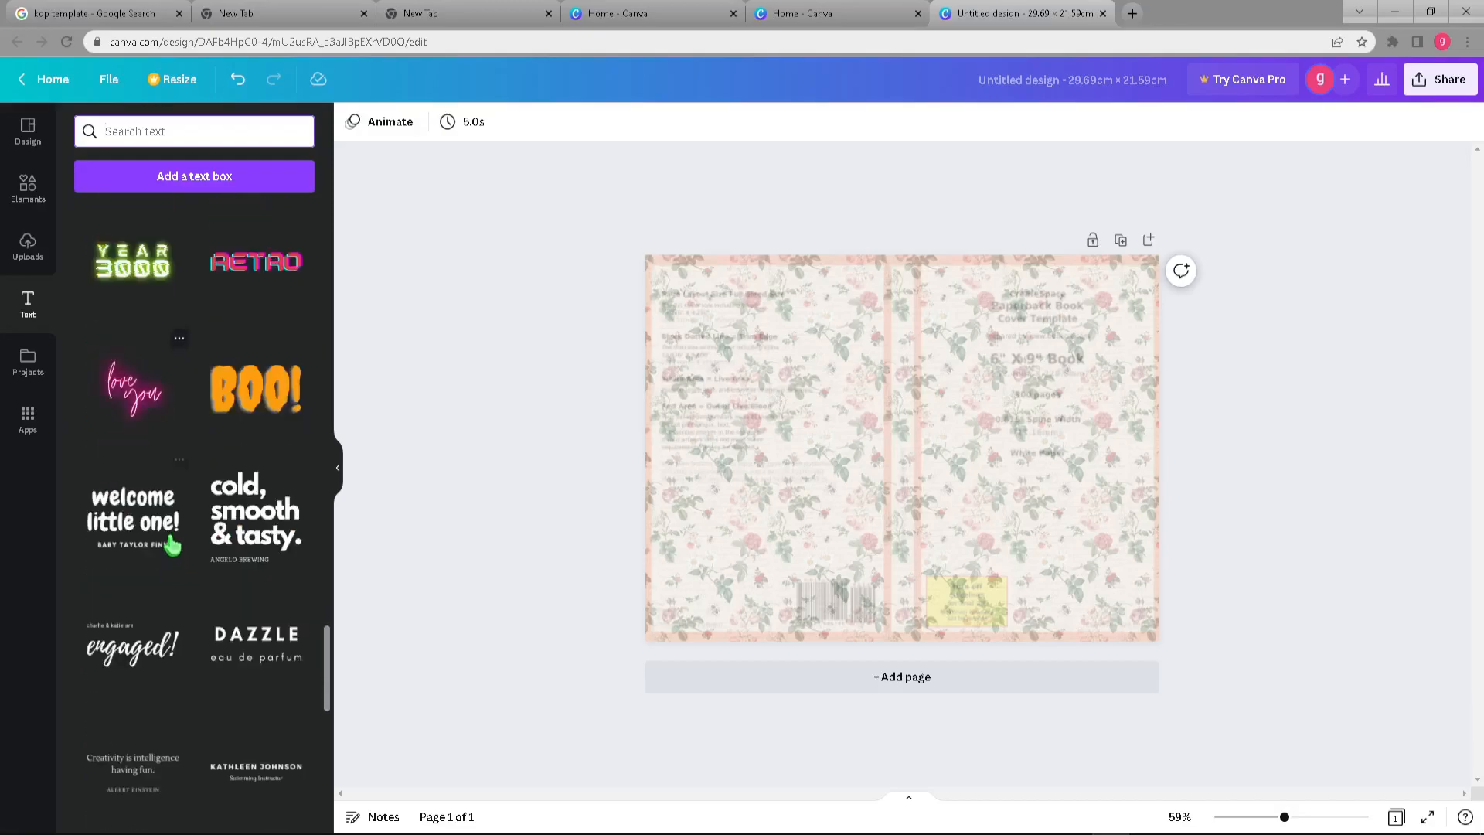
pyautogui.scroll(-1, 159, 491)
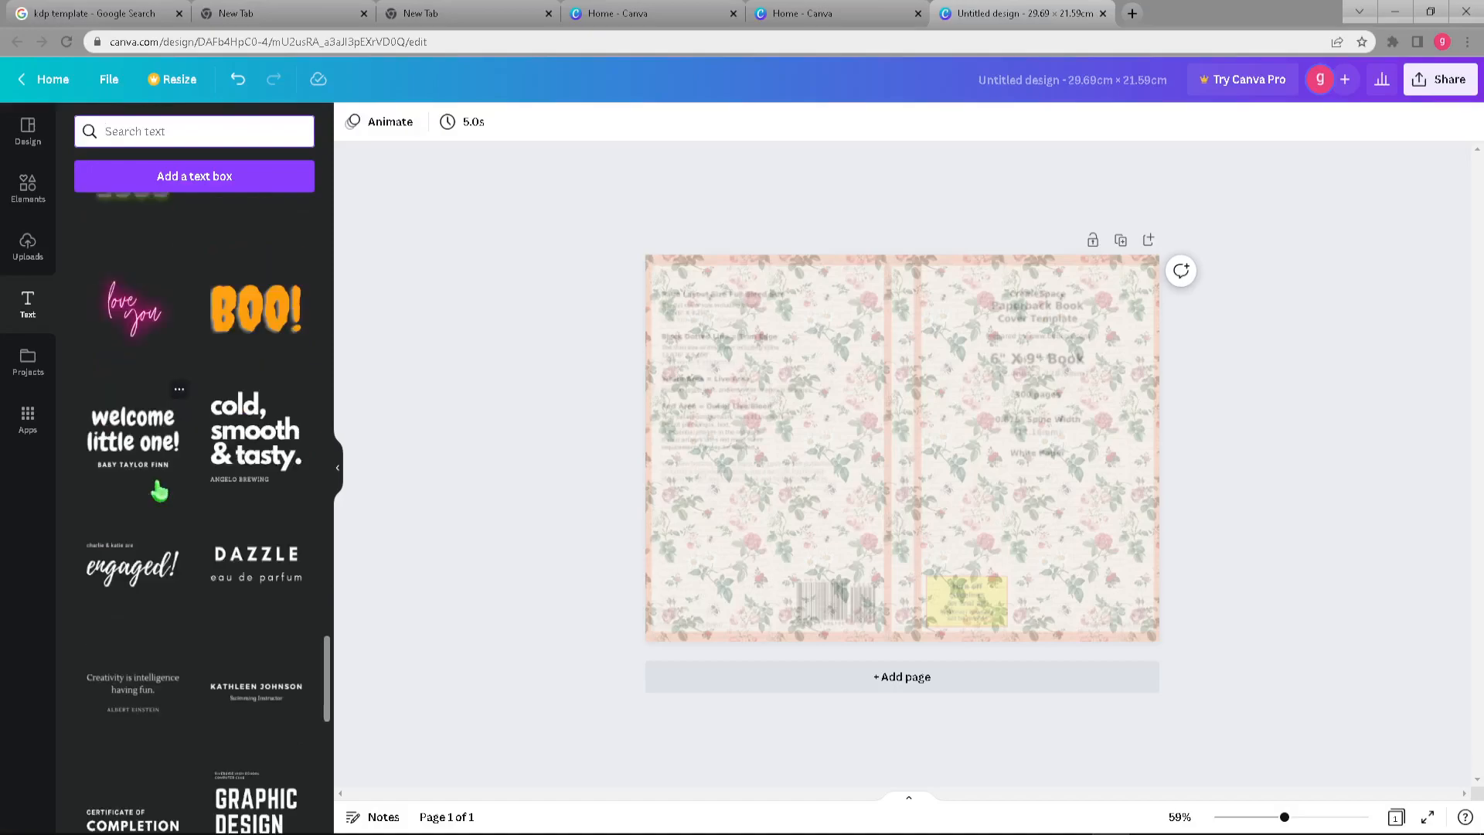
pyautogui.scroll(-4, 159, 492)
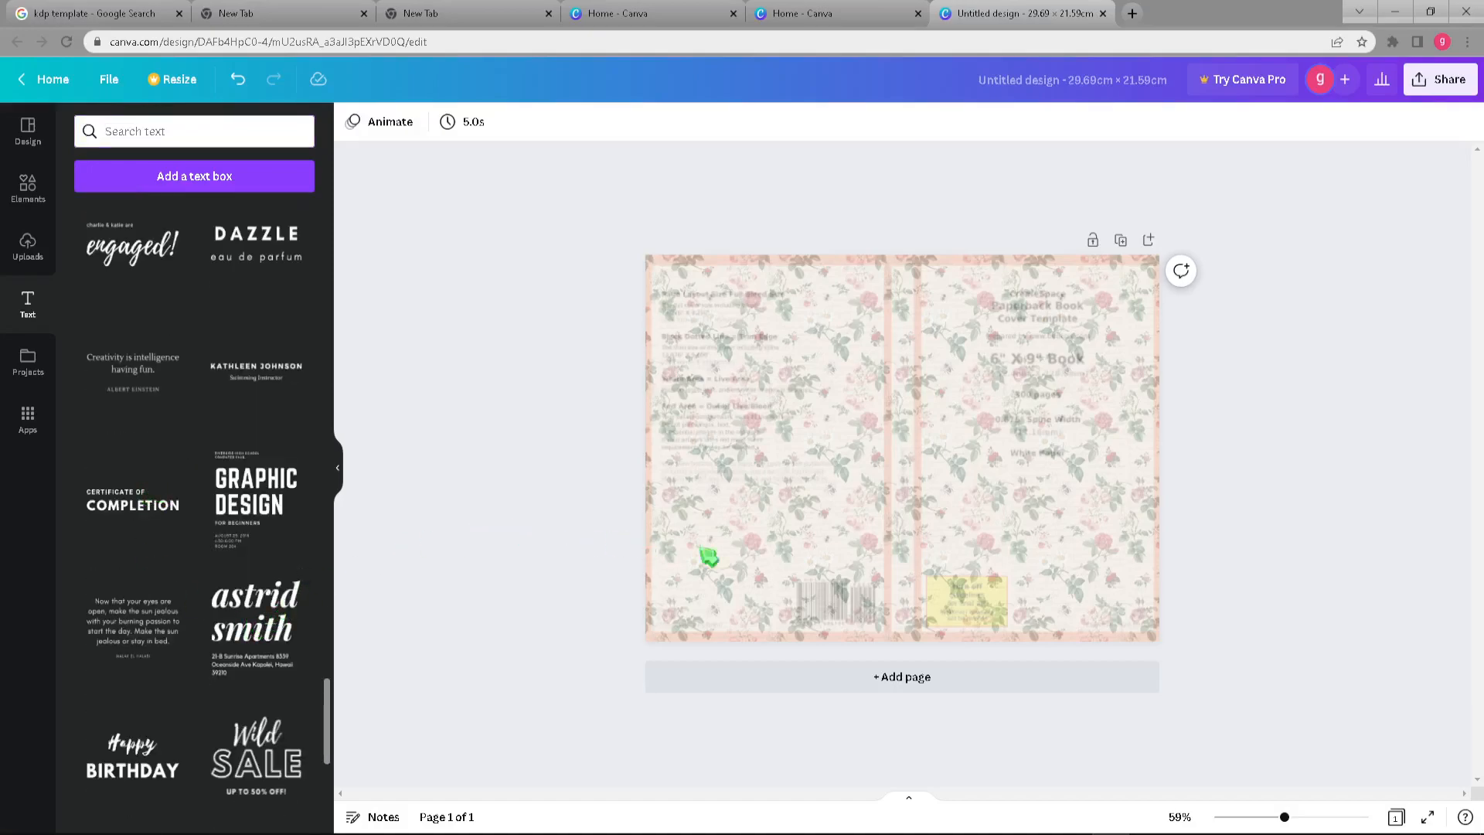
# Add the font combination with a bold italic serif name above an address, and place it on the front cover.
pyautogui.click(270, 622)
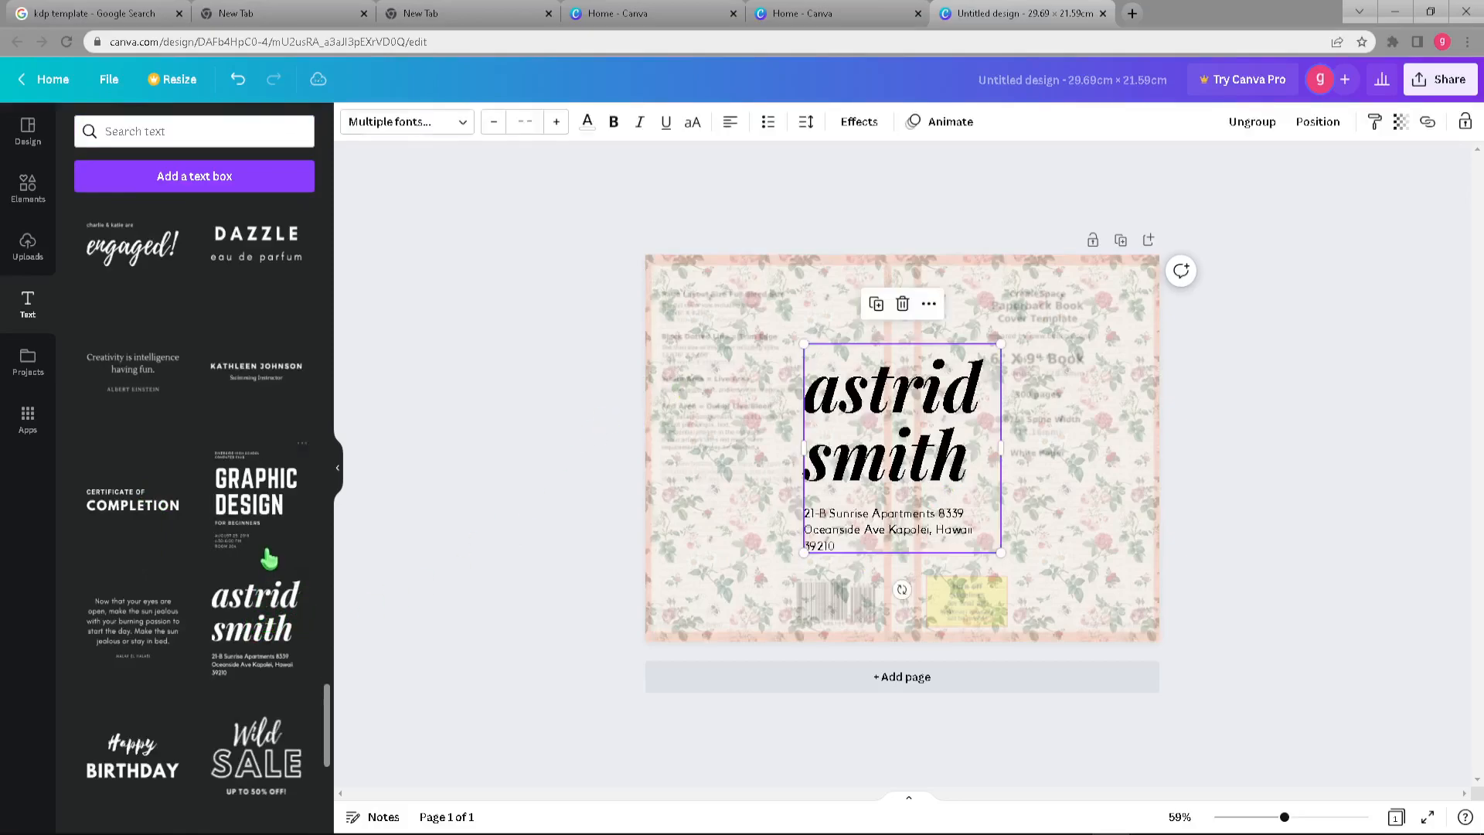
pyautogui.moveTo(939, 462); pyautogui.dragTo(1080, 405)
pyautogui.click(1291, 404)
# Replace the large heading text with "THE GOLDEN FLOWER".
pyautogui.click(1061, 399)
pyautogui.click(1061, 399)
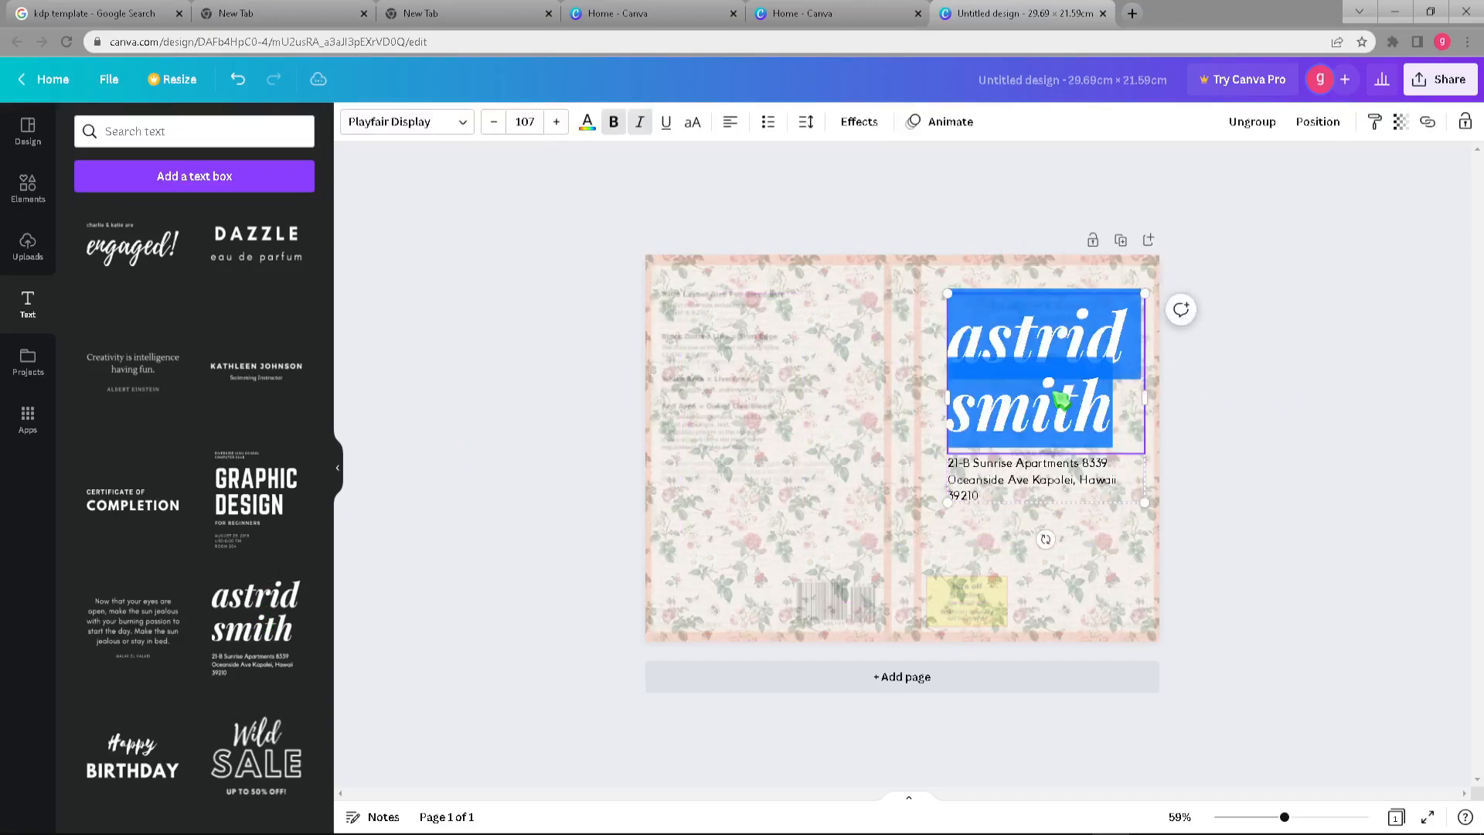
pyautogui.write('THE GOL')
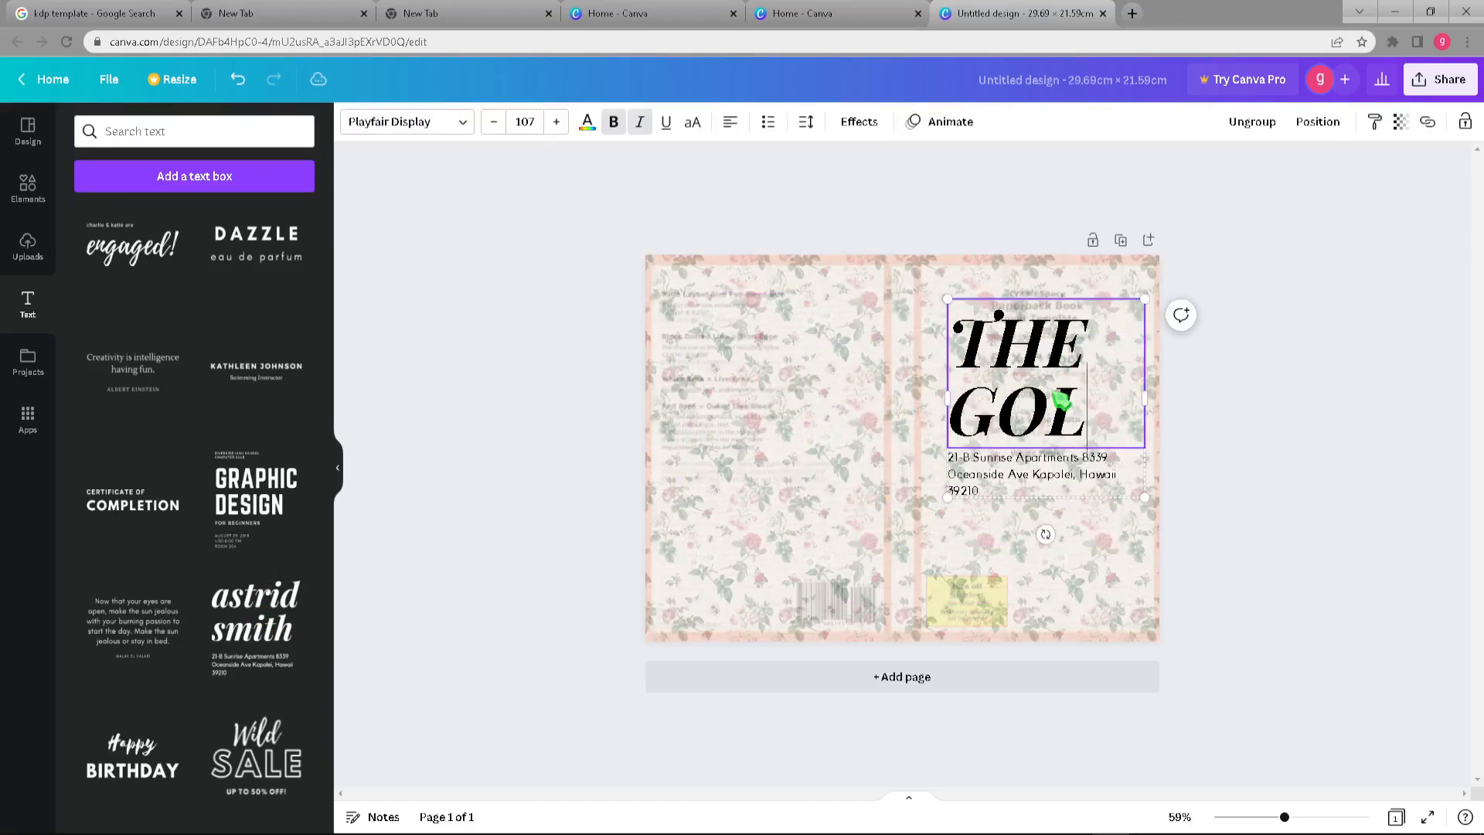
pyautogui.write('DEN FLOWER')
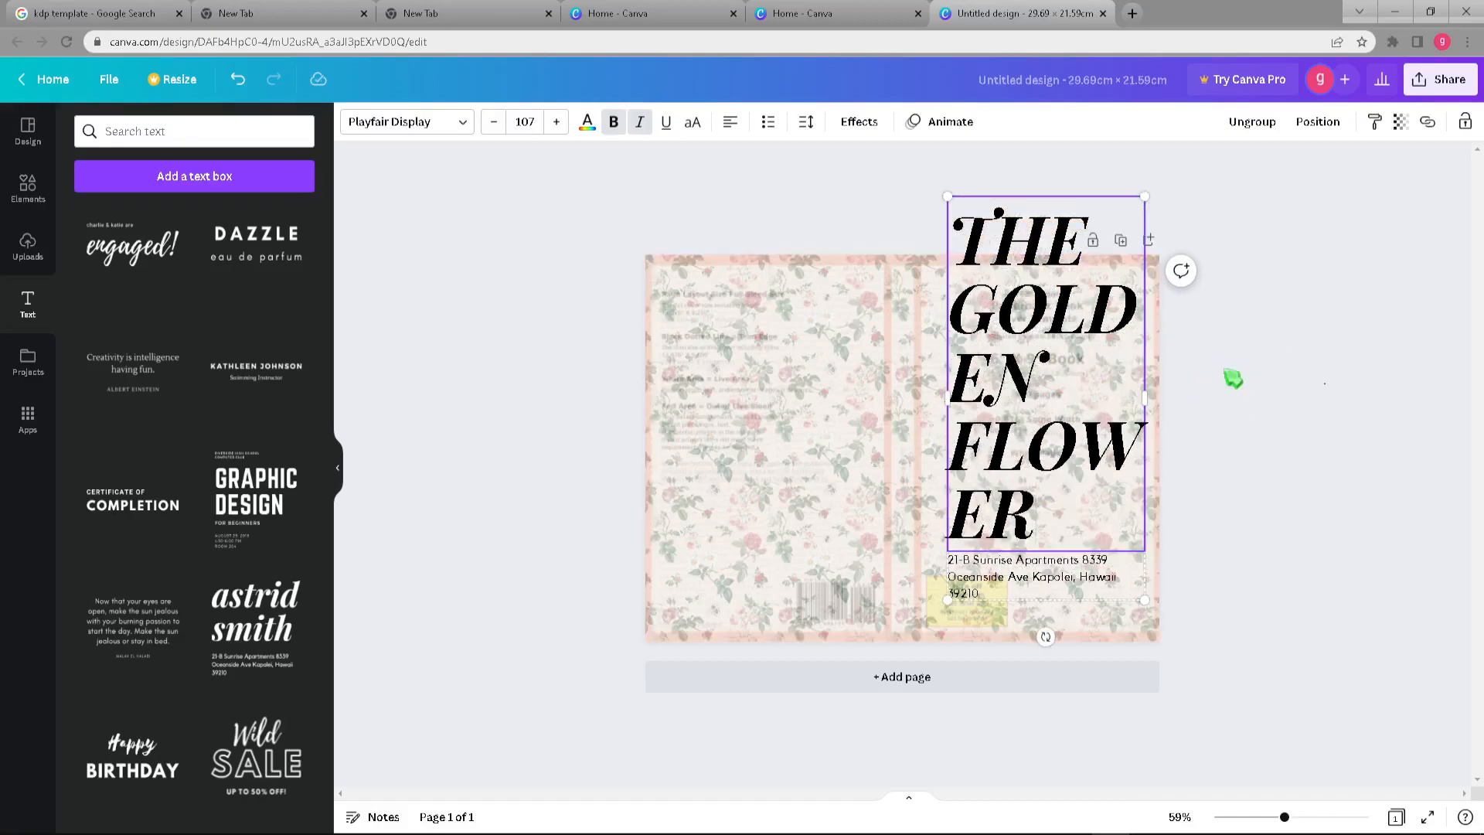
pyautogui.click(1265, 381)
# Scale down and widen the title group so the title fits on three lines in the upper part of the front cover.
pyautogui.click(1059, 362)
pyautogui.moveTo(1147, 199); pyautogui.dragTo(1037, 418)
pyautogui.moveTo(1041, 506); pyautogui.dragTo(1122, 509)
pyautogui.moveTo(1028, 479); pyautogui.dragTo(1018, 330)
pyautogui.moveTo(1116, 390); pyautogui.dragTo(1192, 543)
pyautogui.moveTo(1053, 381)
pyautogui.mouseDown()
pyautogui.moveTo(1037, 384)
pyautogui.moveTo(1055, 384)
pyautogui.mouseUp()
# Delete the small address line beneath the title.
pyautogui.click(1055, 445)
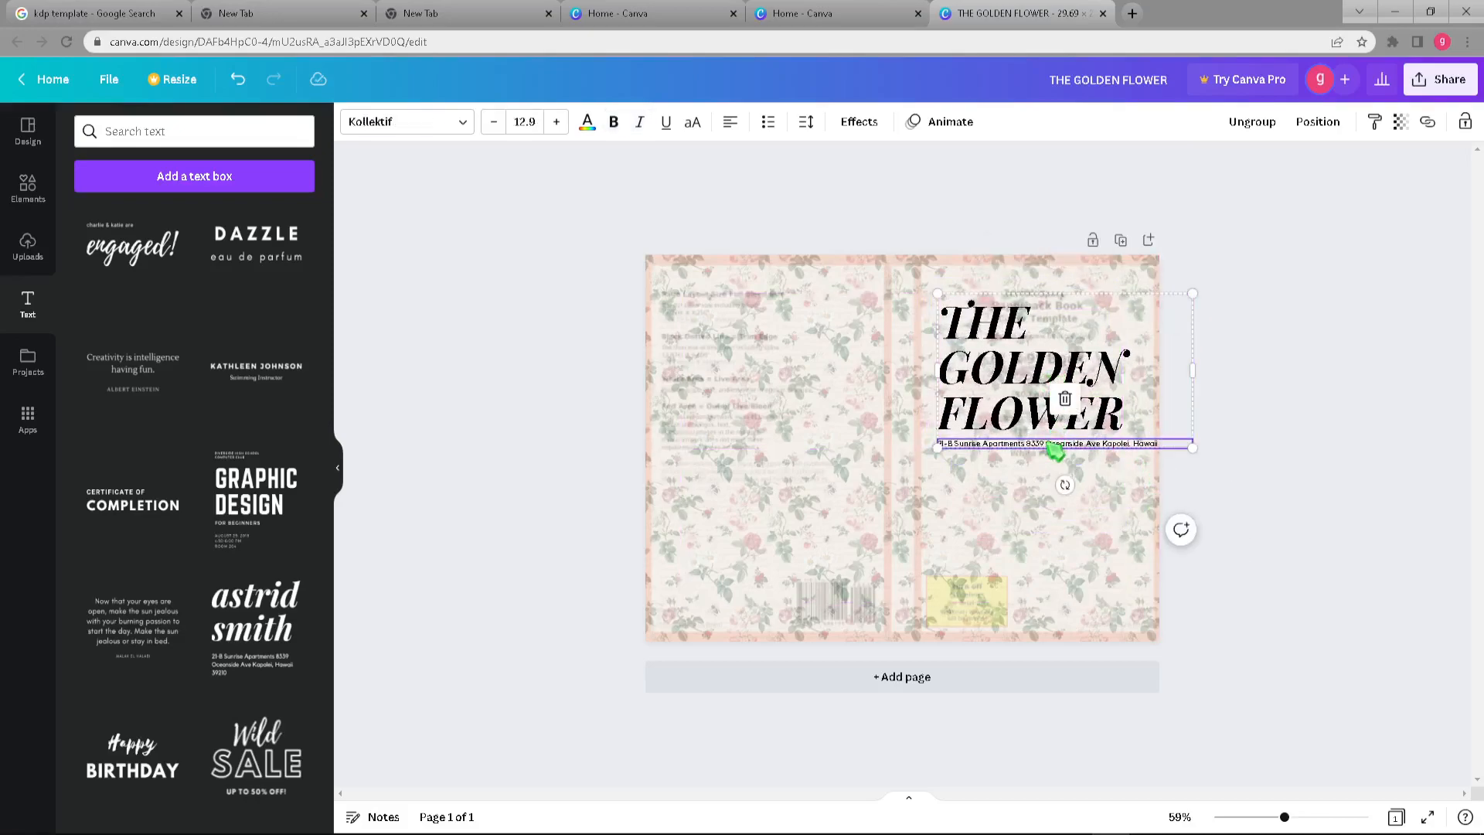
pyautogui.click(1245, 457)
pyautogui.click(1163, 447)
pyautogui.press('Delete')
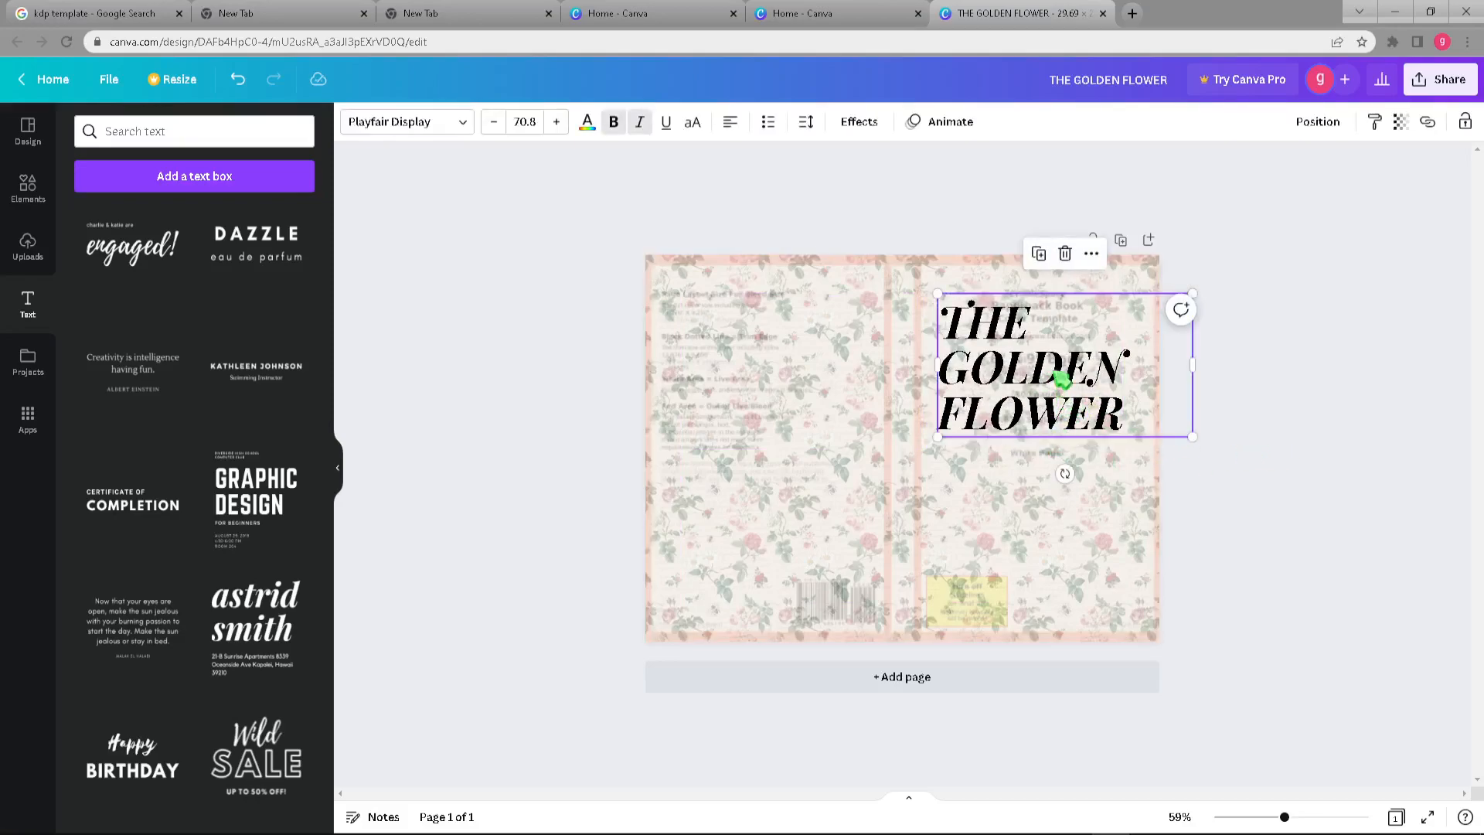
# Nudge the title slightly right and change its text color to the yellow gold found by searching "gold".
pyautogui.moveTo(1067, 379); pyautogui.dragTo(1073, 378)
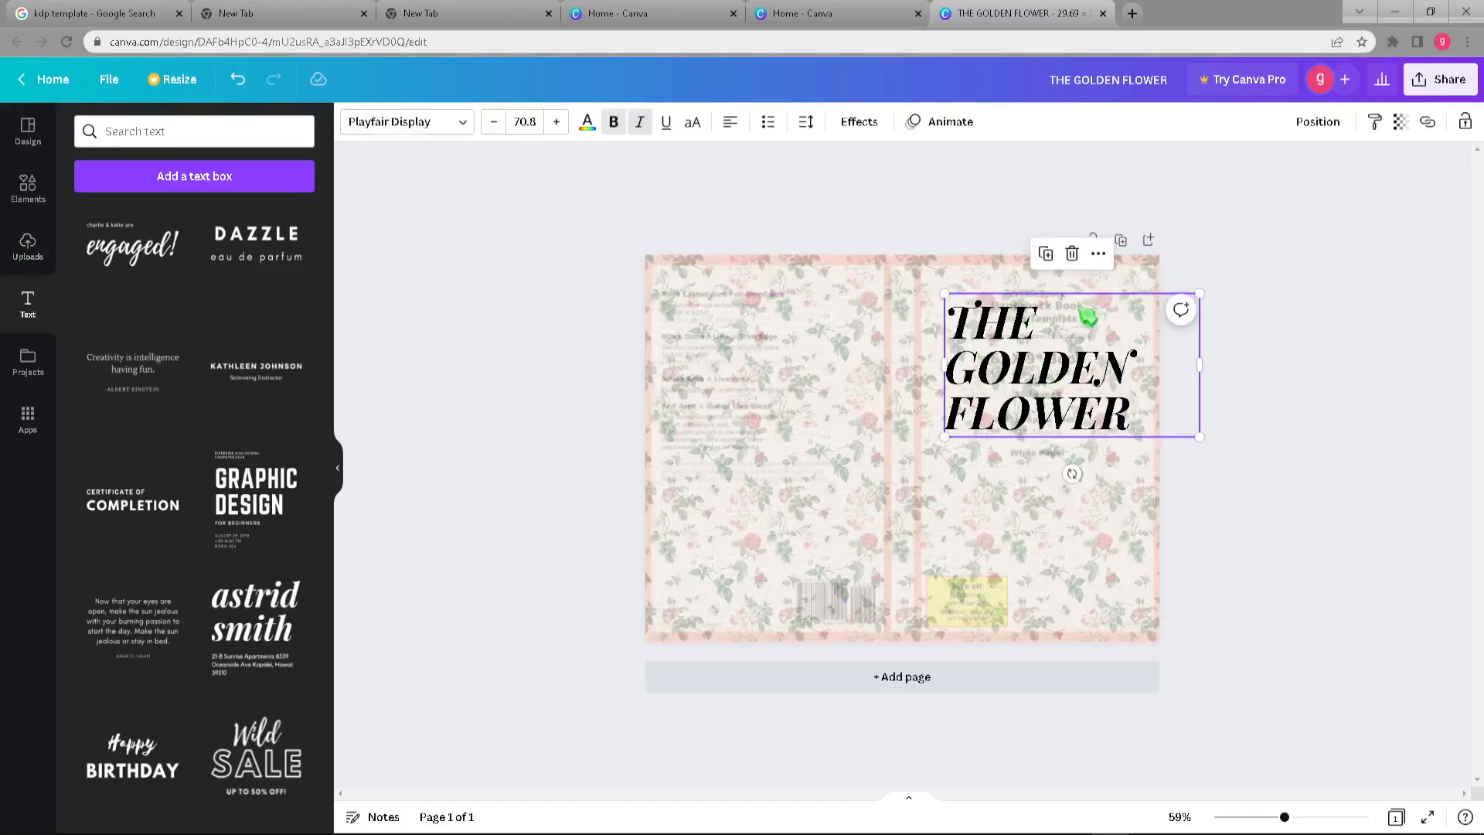
pyautogui.click(588, 124)
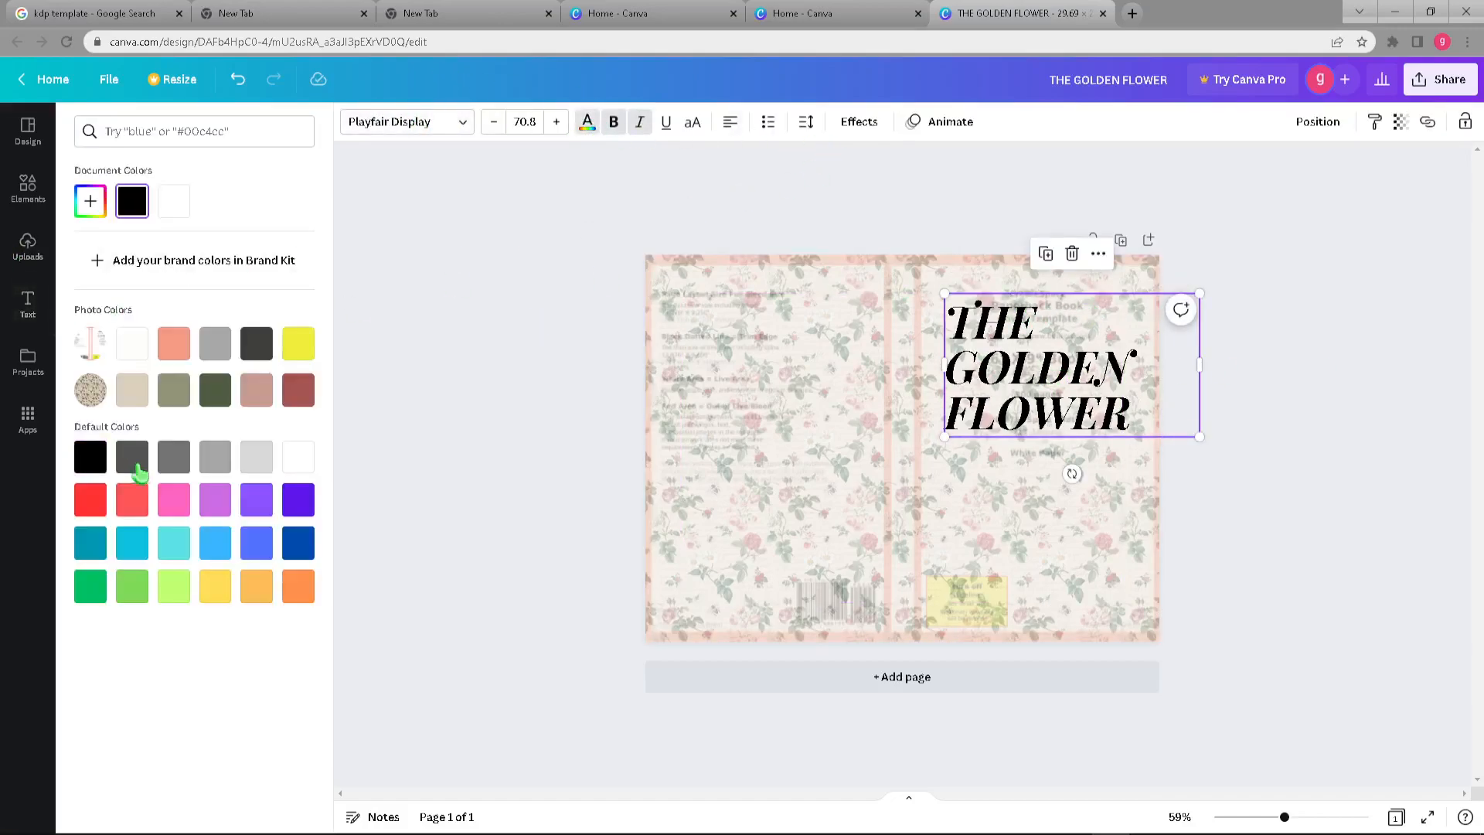
pyautogui.click(193, 133)
pyautogui.write('gold')
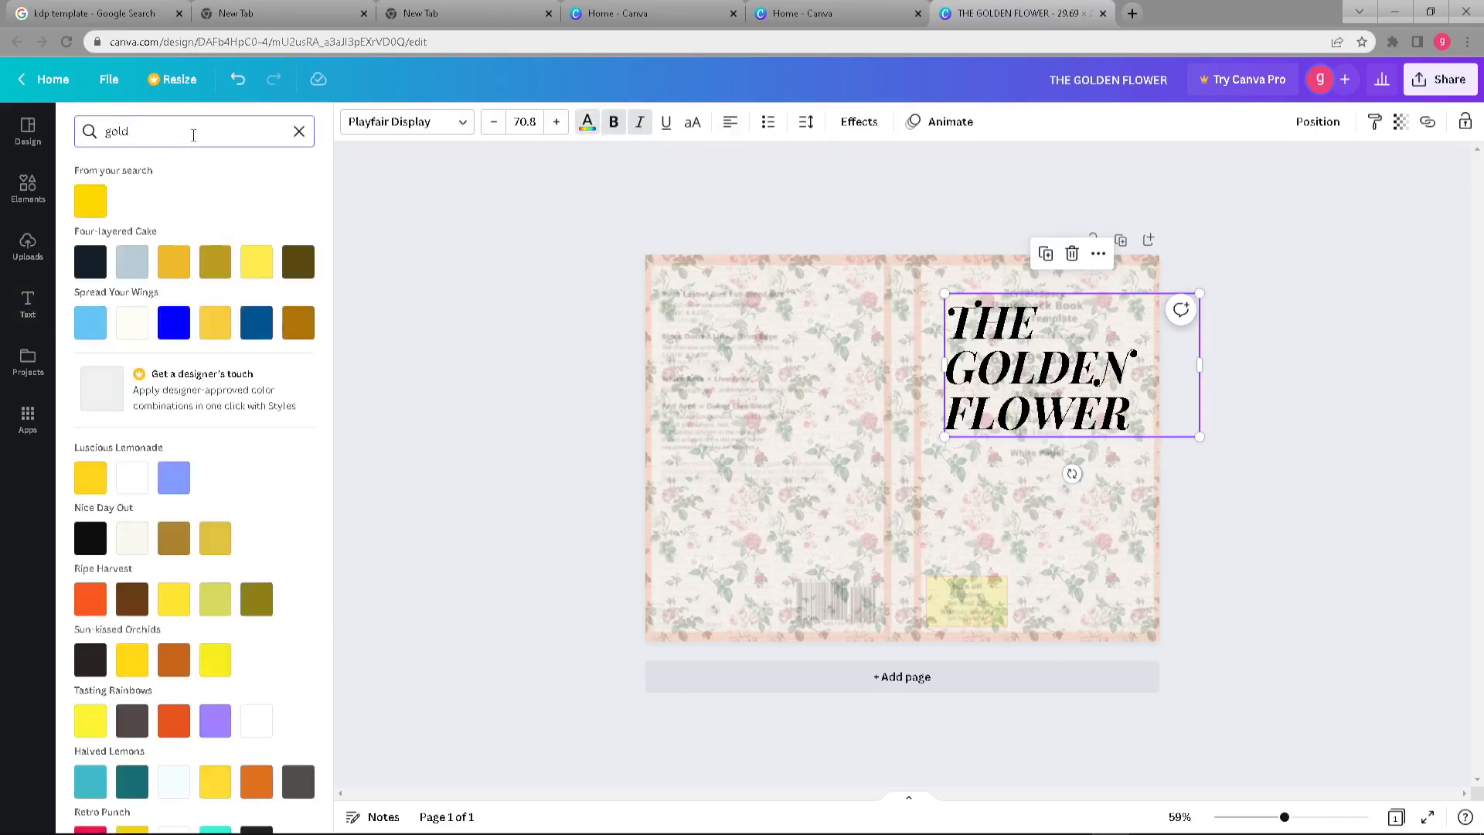
pyautogui.click(92, 201)
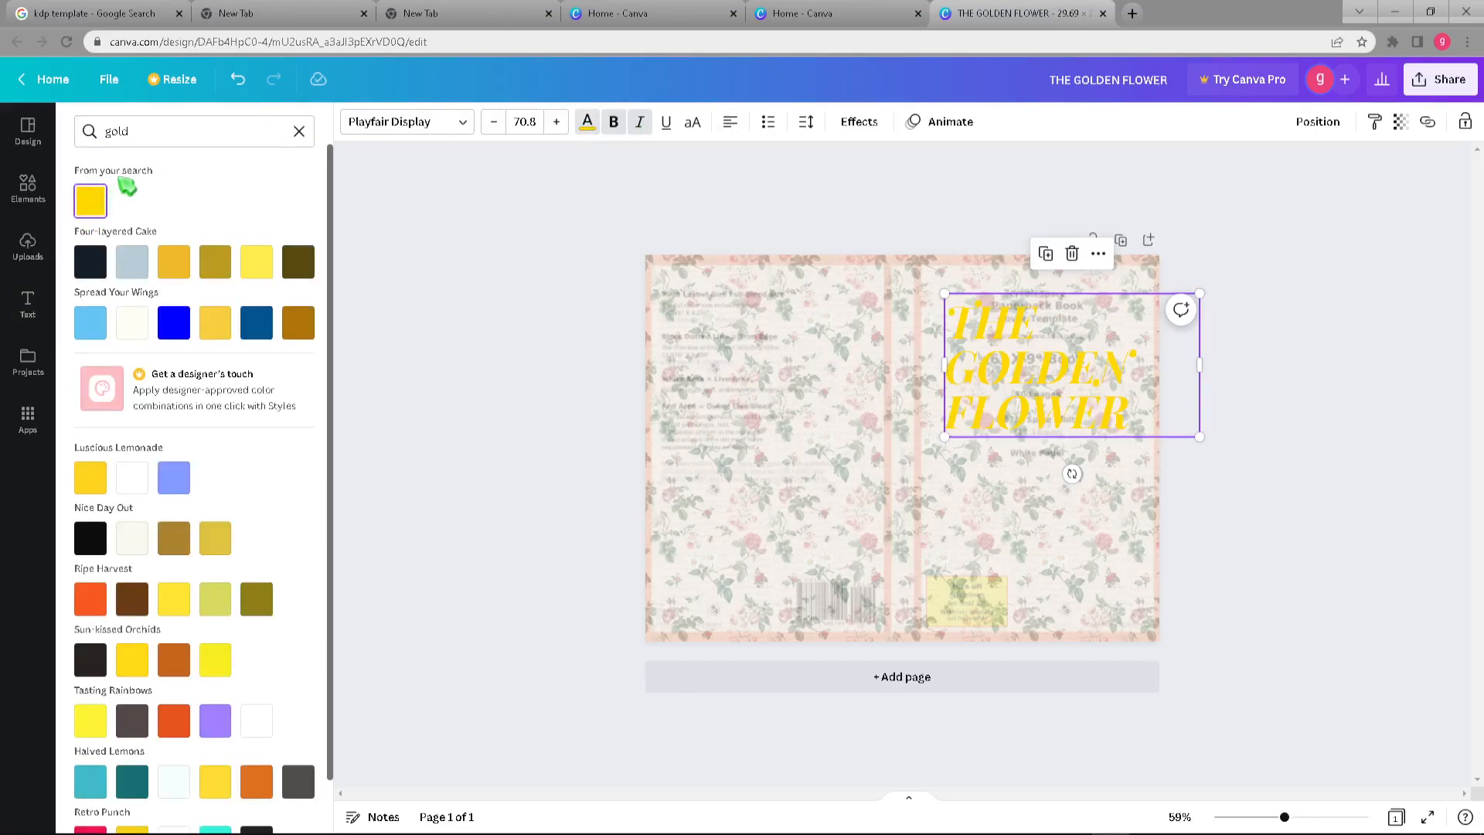
pyautogui.click(442, 188)
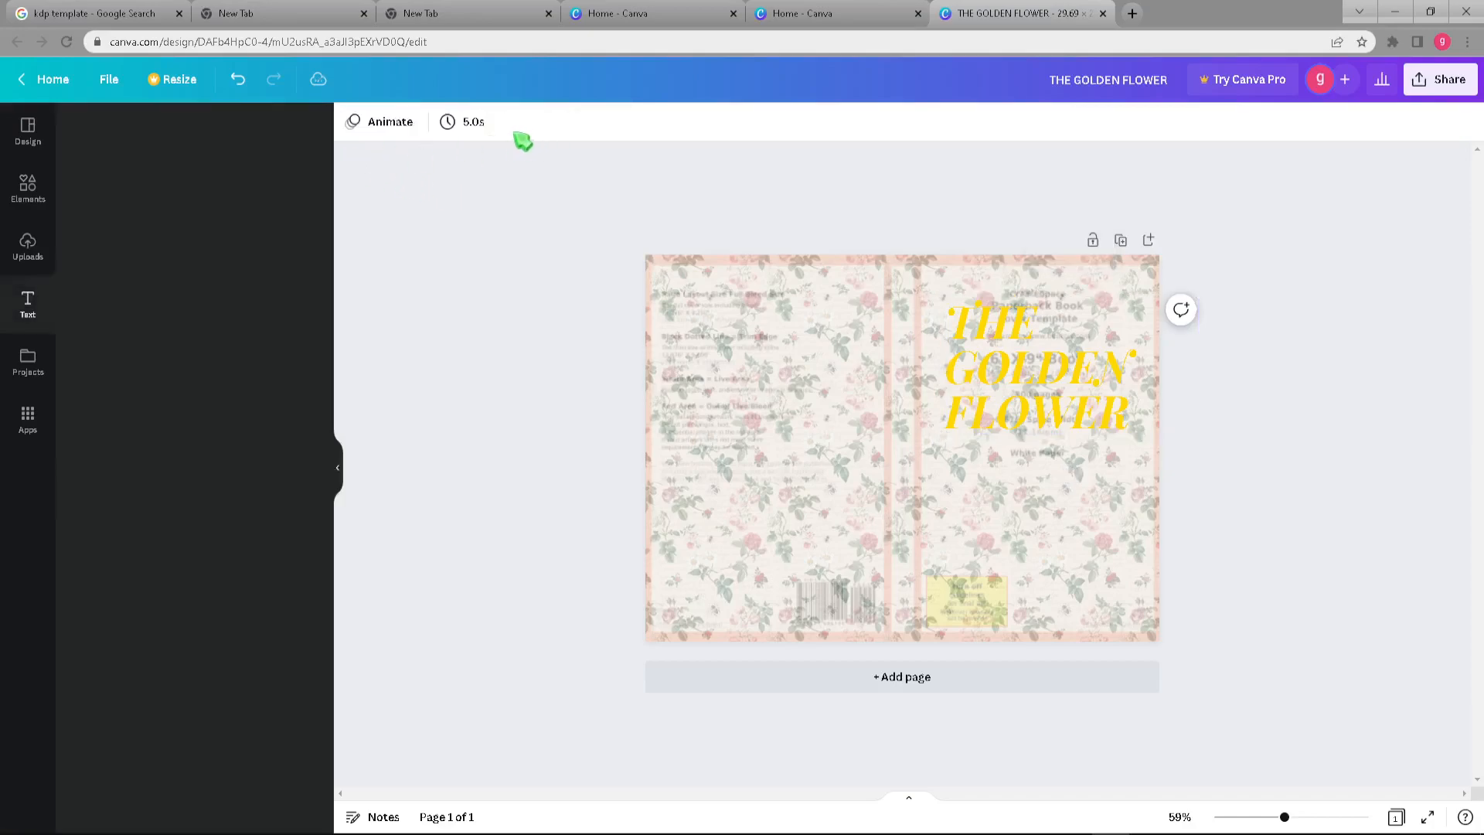
# Browse the text colors for the title and try it without bold formatting.
pyautogui.click(1092, 389)
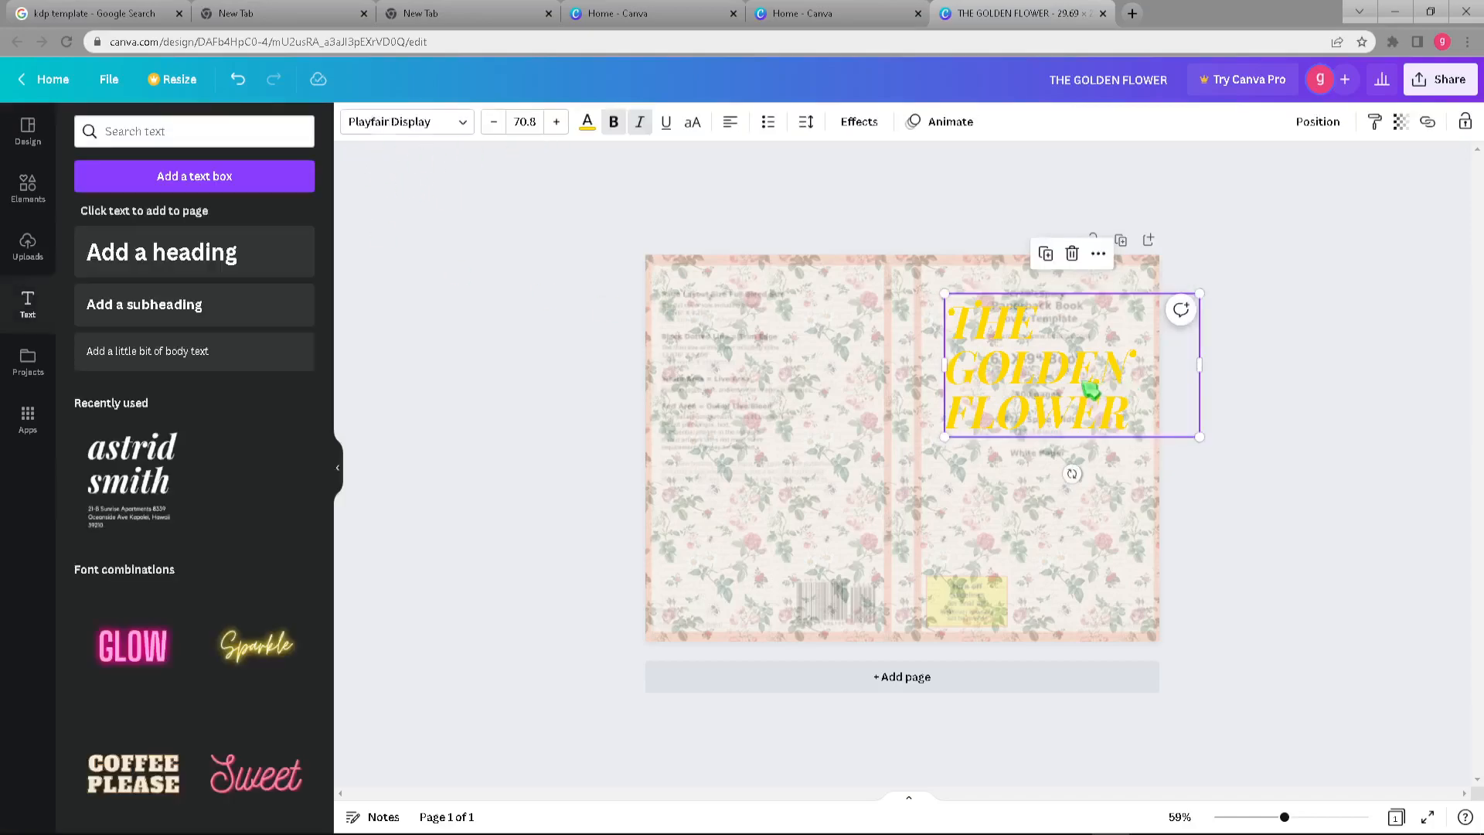
pyautogui.click(588, 123)
pyautogui.scroll(-2, 251, 539)
pyautogui.scroll(2, 251, 538)
pyautogui.click(613, 123)
pyautogui.click(613, 131)
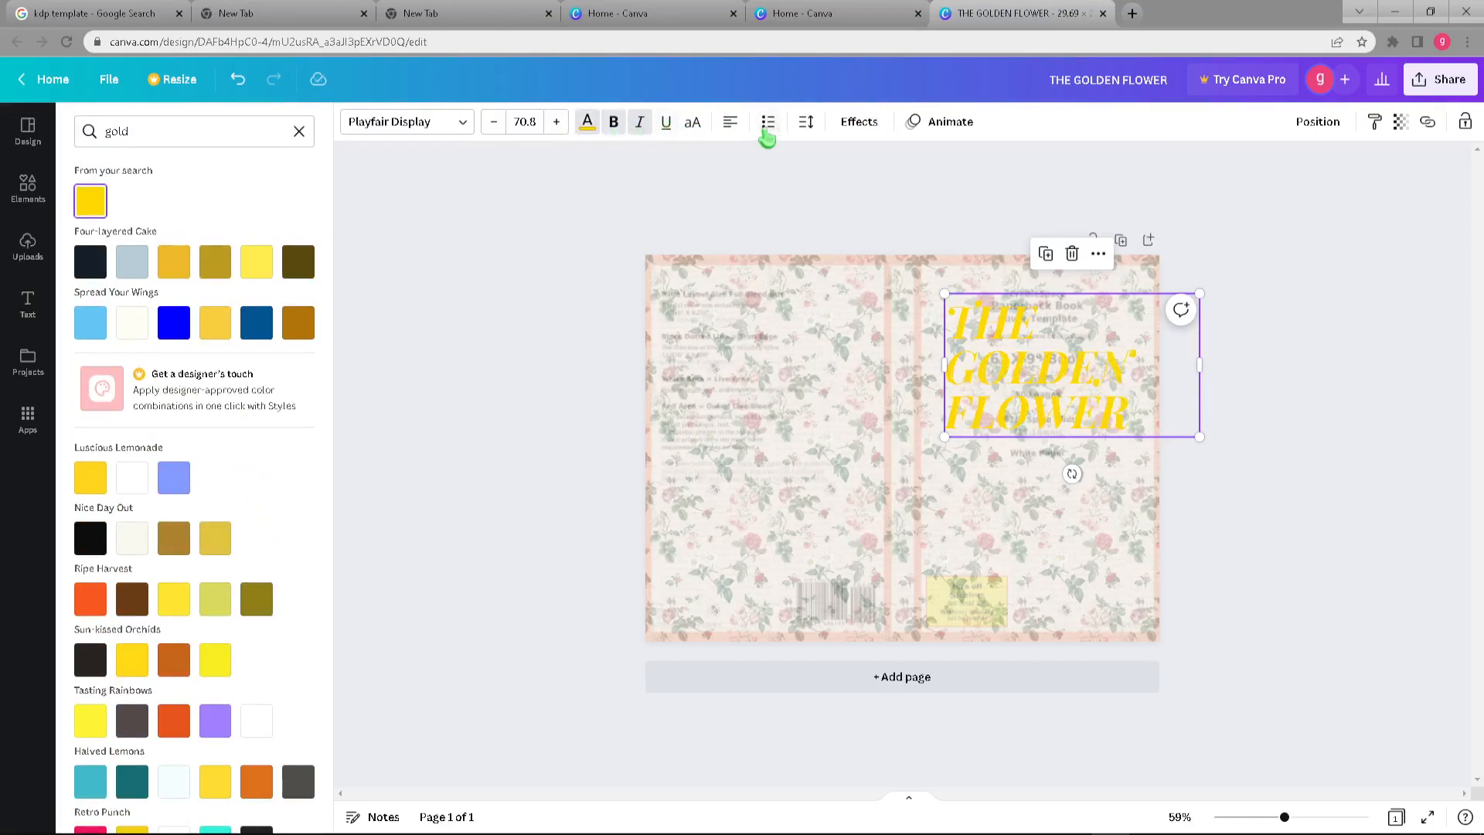
# Try the Shadow, Lift and Hollow text effects on the title.
pyautogui.click(860, 124)
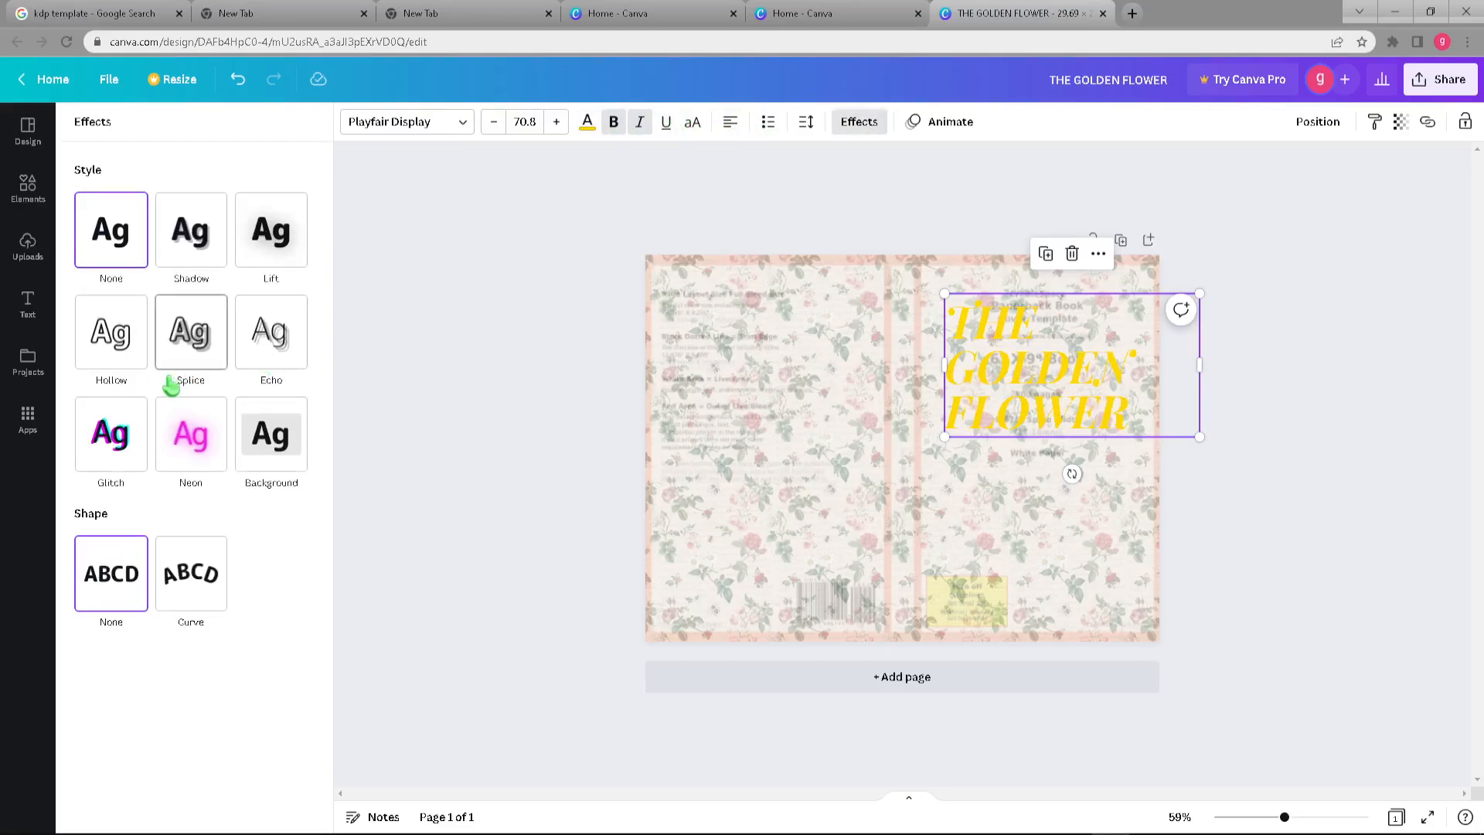
pyautogui.click(208, 252)
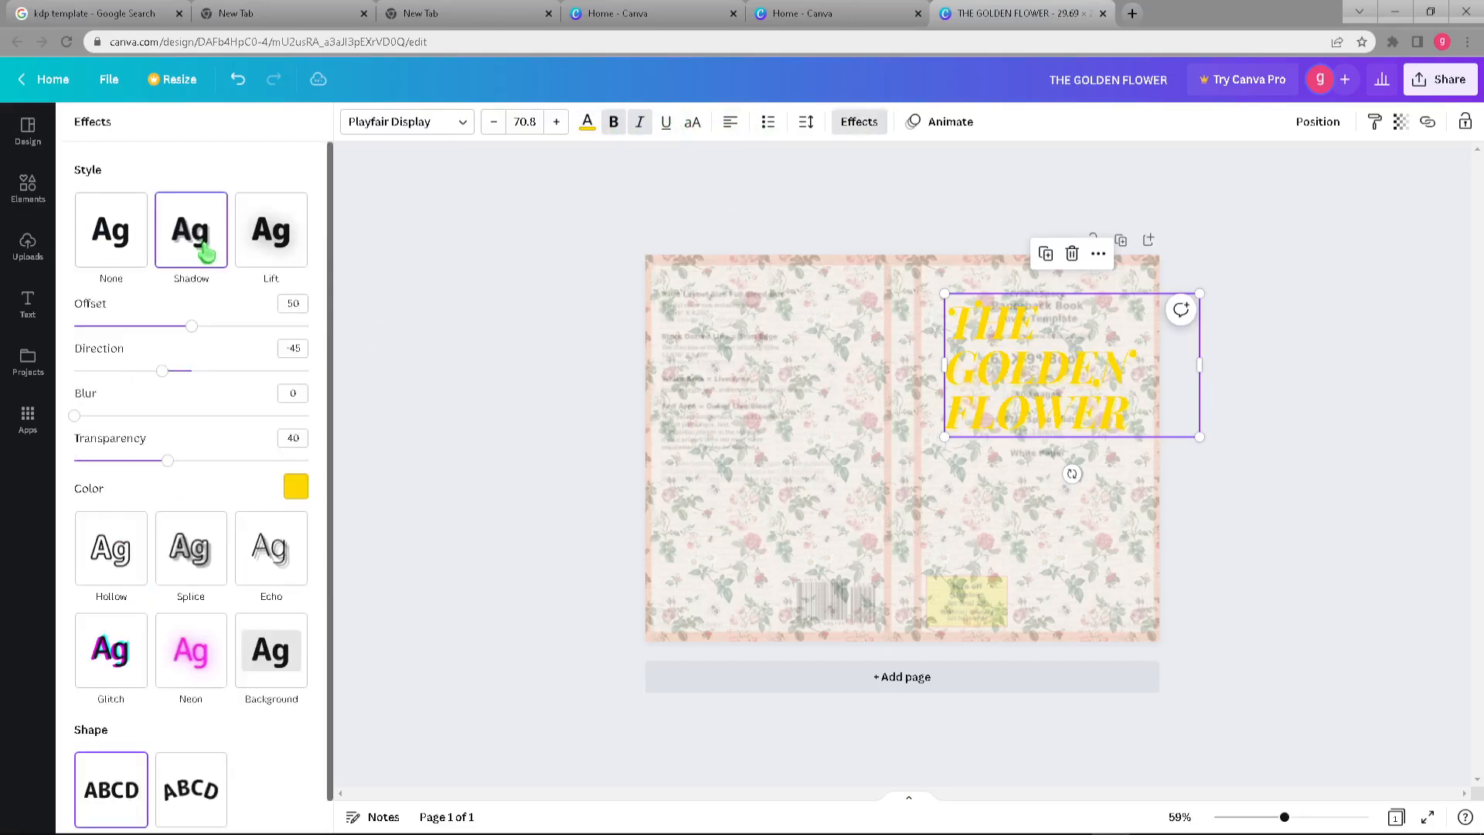
pyautogui.click(265, 233)
pyautogui.click(126, 245)
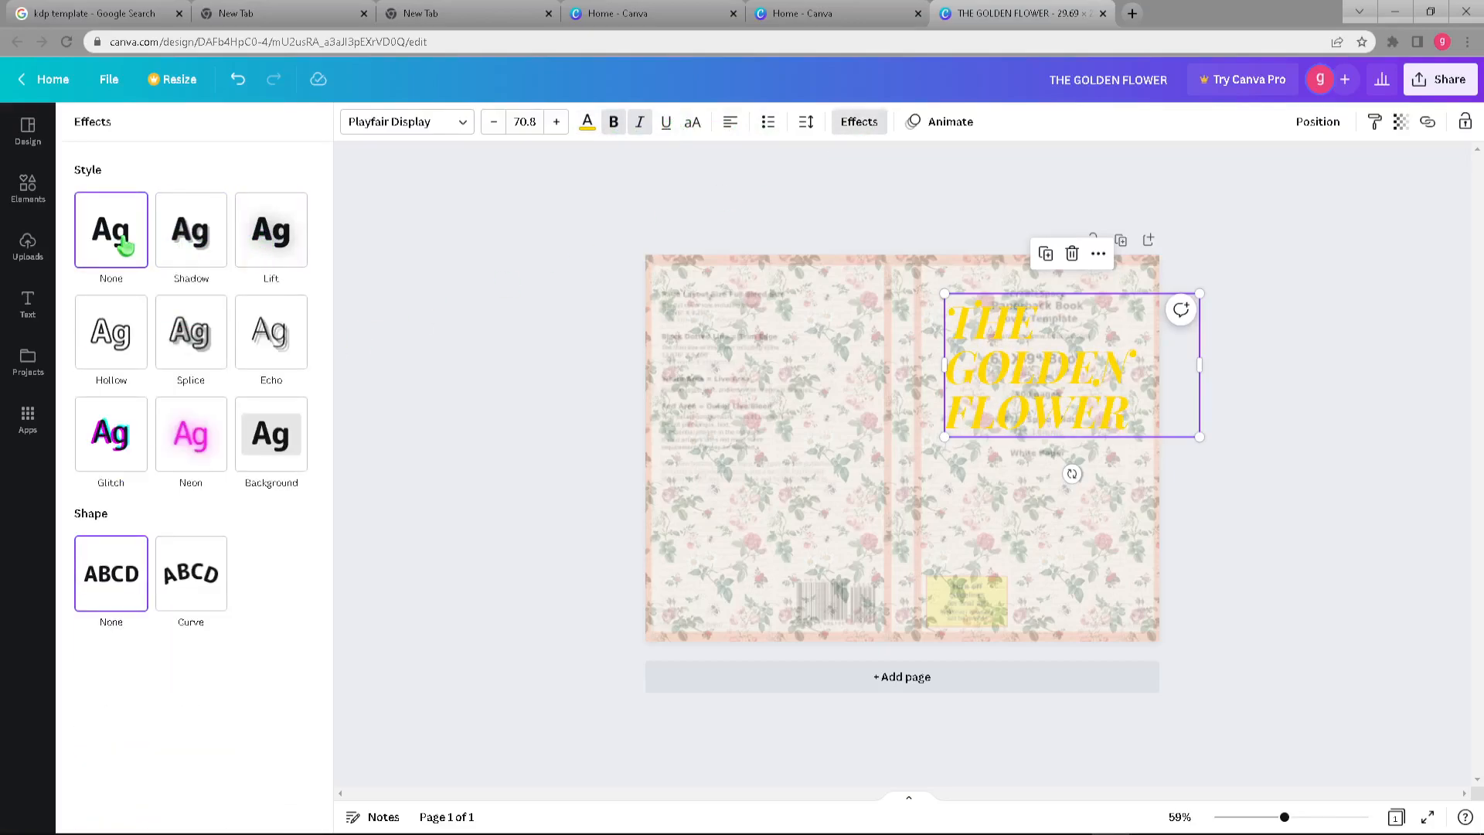
pyautogui.click(126, 321)
pyautogui.click(119, 218)
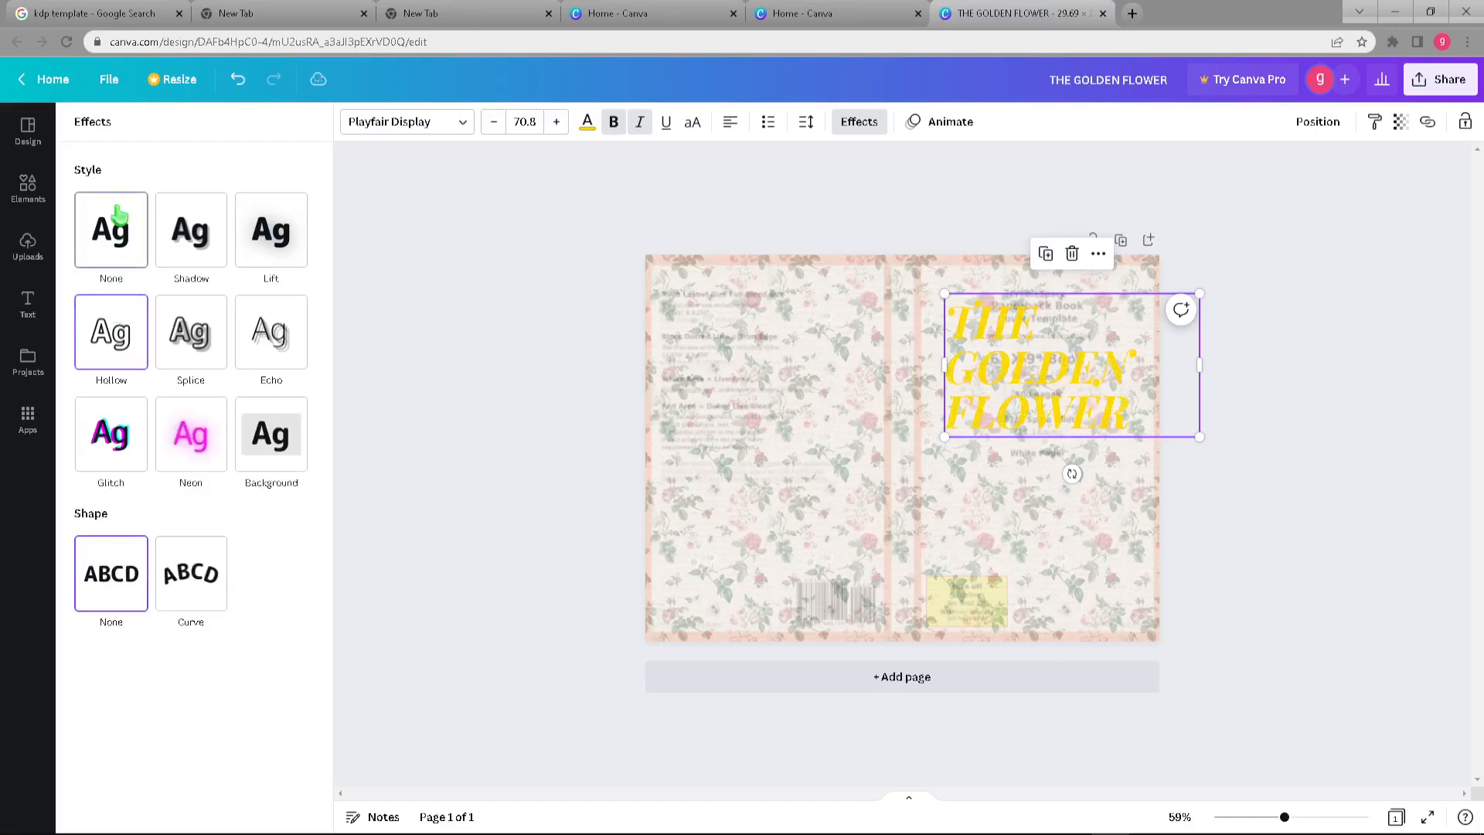
# Apply the Curve shape to the title and scale it down so the arch fits the upper part of the front cover.
pyautogui.click(174, 562)
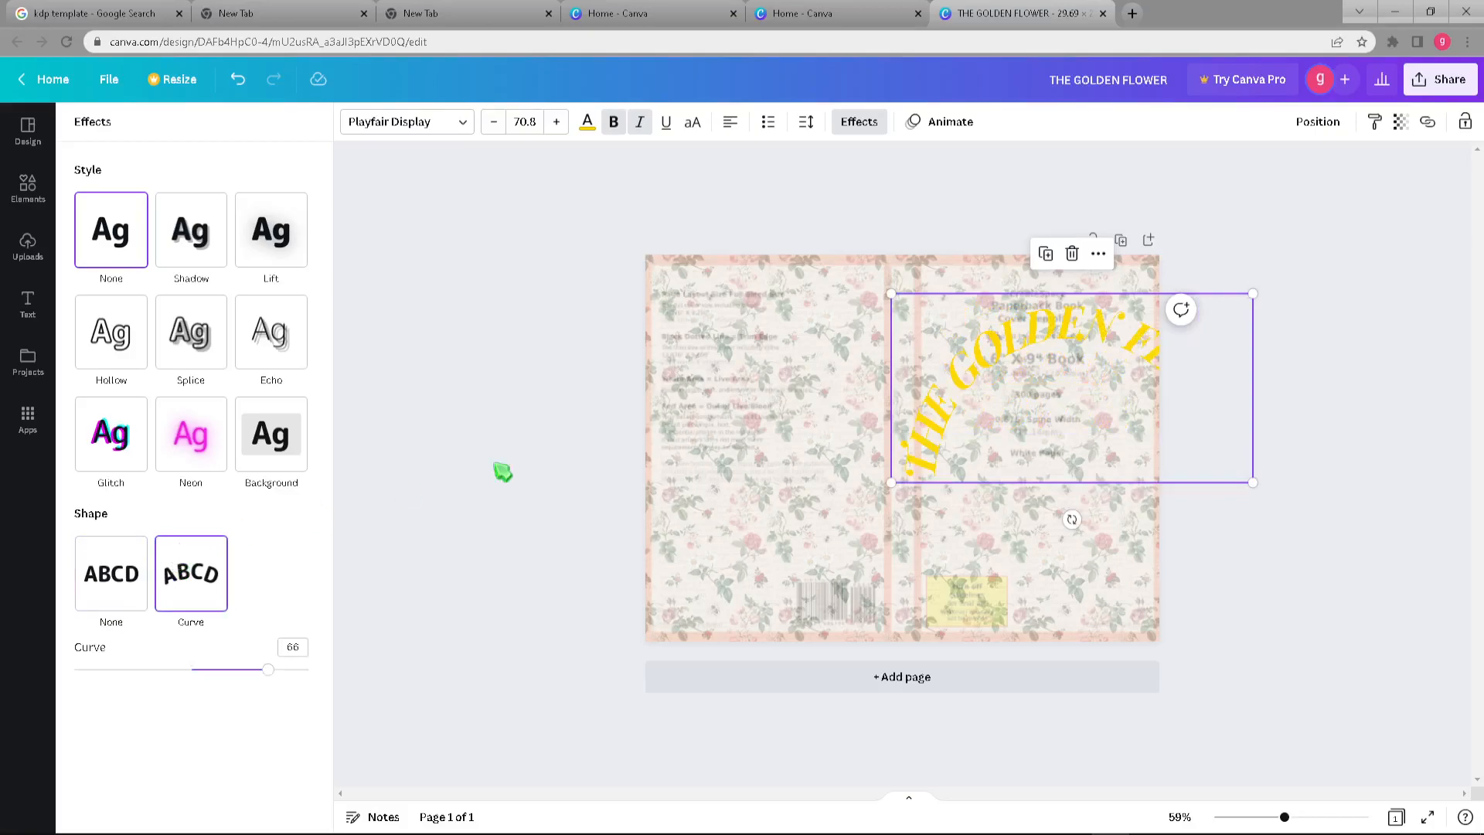
pyautogui.moveTo(1253, 294); pyautogui.dragTo(1147, 352)
pyautogui.moveTo(1086, 397); pyautogui.dragTo(1100, 324)
pyautogui.click(1045, 398)
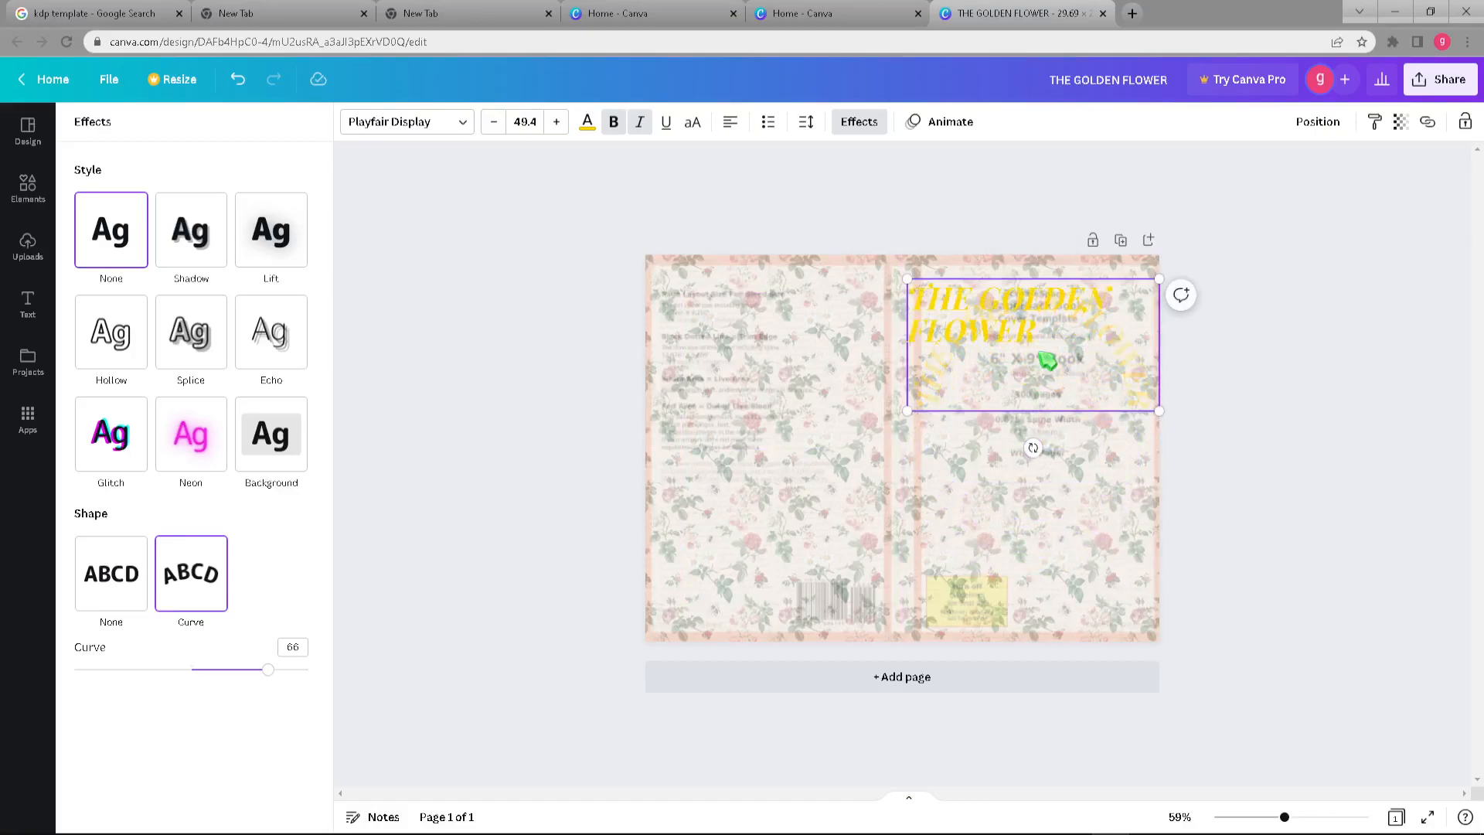
pyautogui.click(1036, 448)
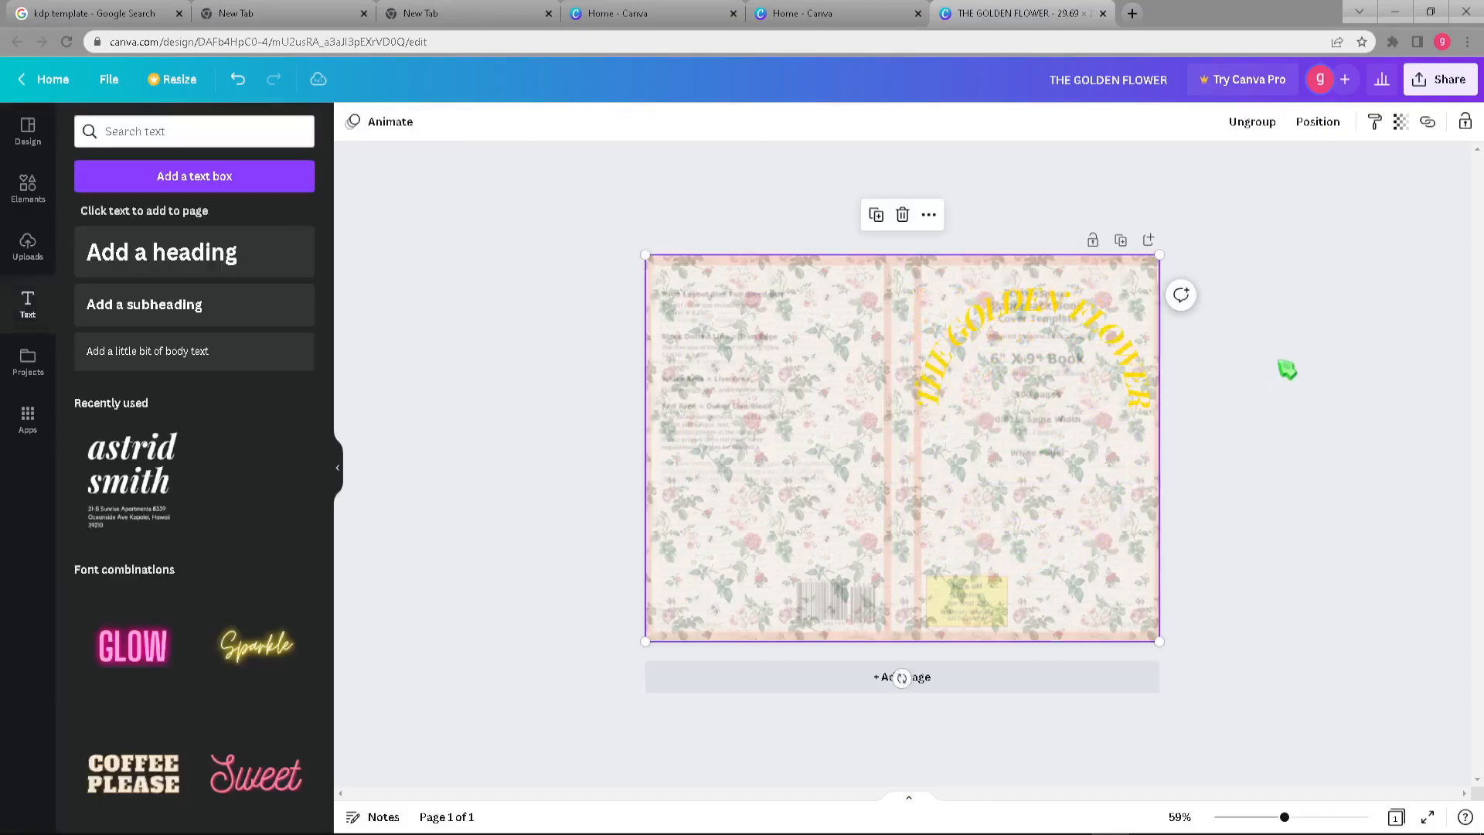
# Set the title's curve amount to 70.
pyautogui.click(1124, 344)
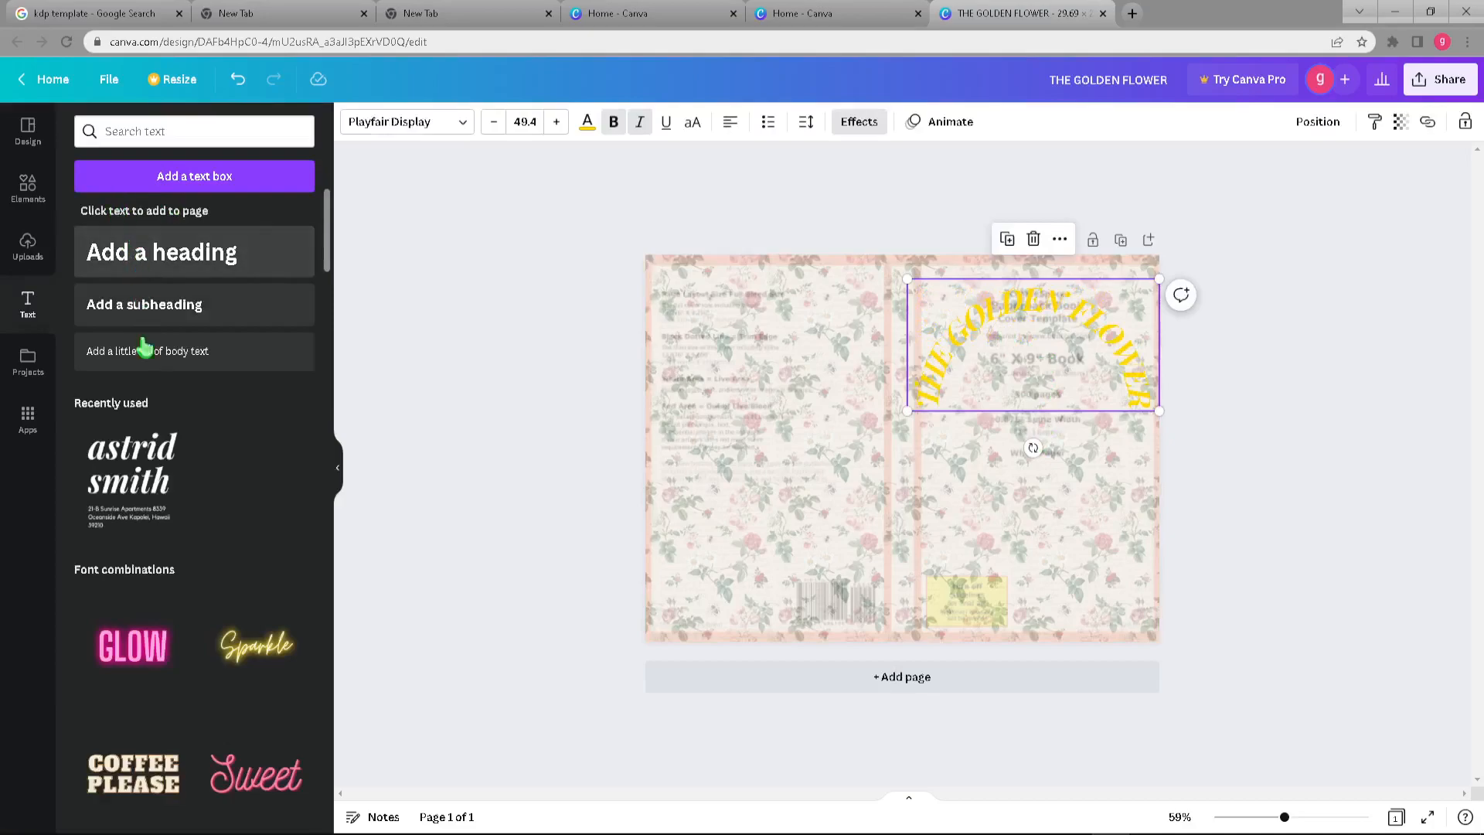
pyautogui.click(869, 130)
pyautogui.moveTo(269, 677)
pyautogui.mouseDown()
pyautogui.moveTo(242, 669)
pyautogui.moveTo(303, 671)
pyautogui.moveTo(283, 666)
pyautogui.mouseUp()
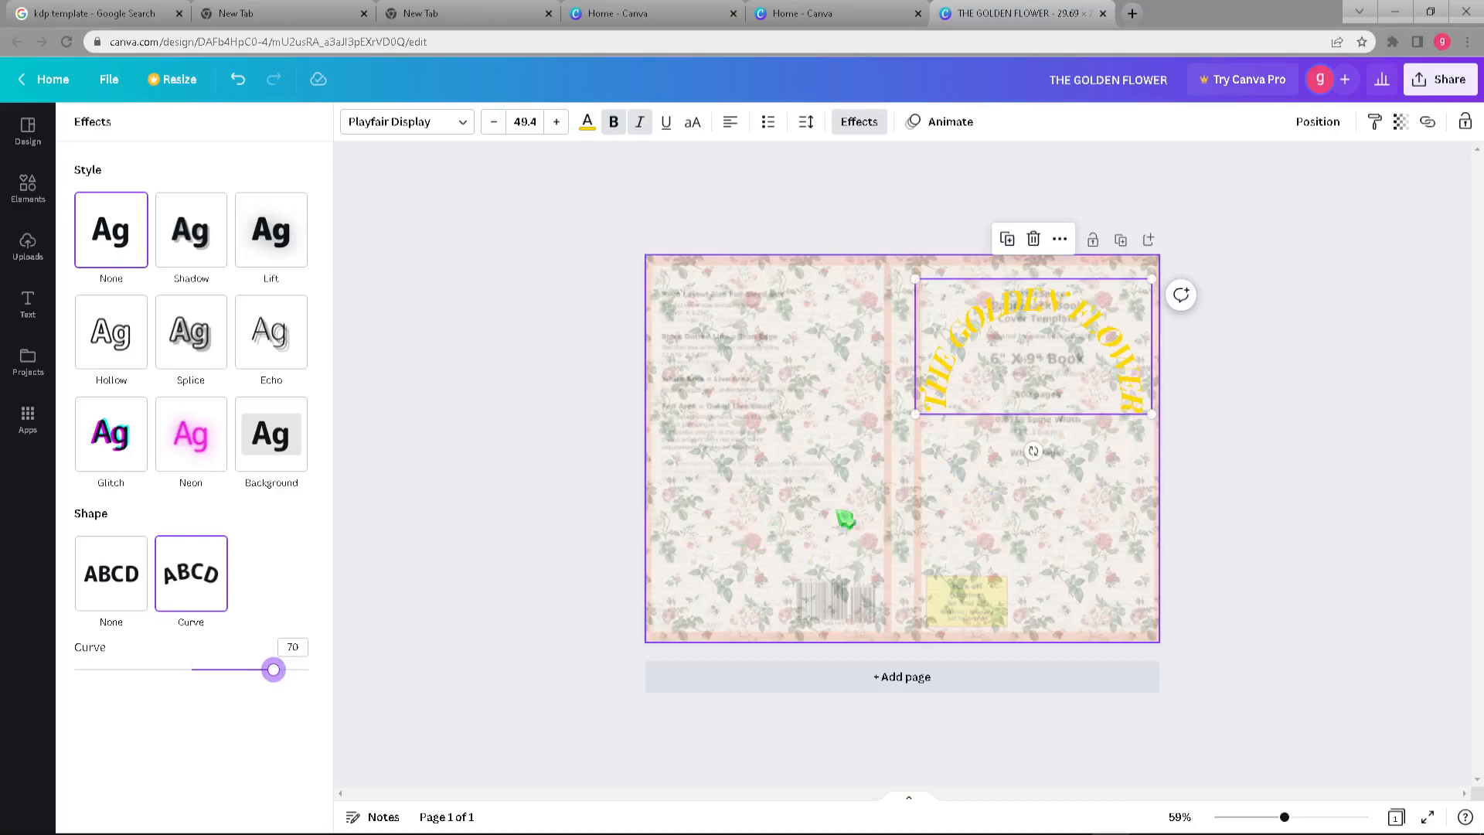
pyautogui.click(1145, 419)
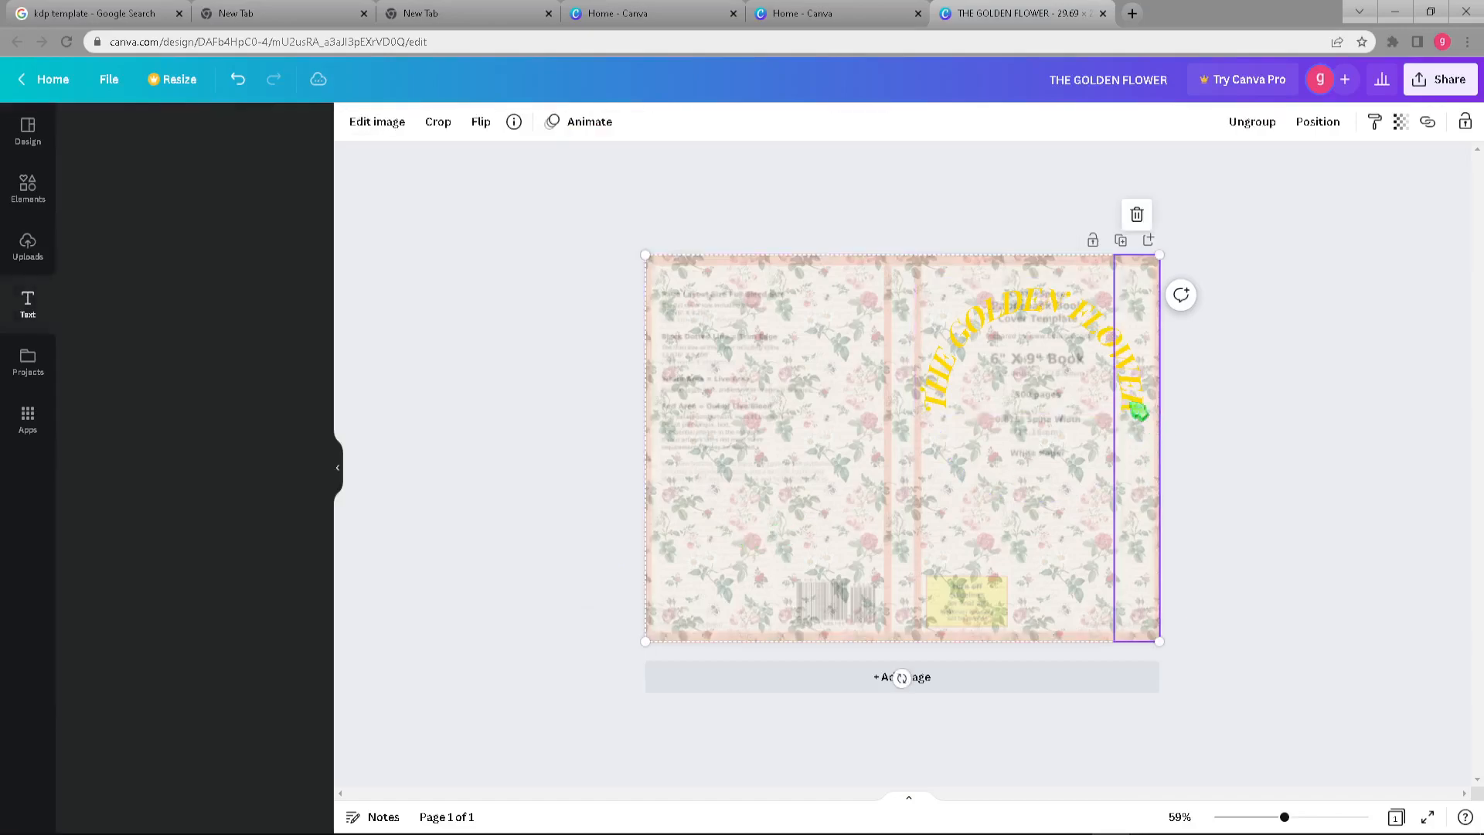
# Resize the curved title to font size 50.4 and shift it so the arch spans the front cover's width.
pyautogui.click(1096, 334)
pyautogui.moveTo(1151, 416); pyautogui.dragTo(1166, 438)
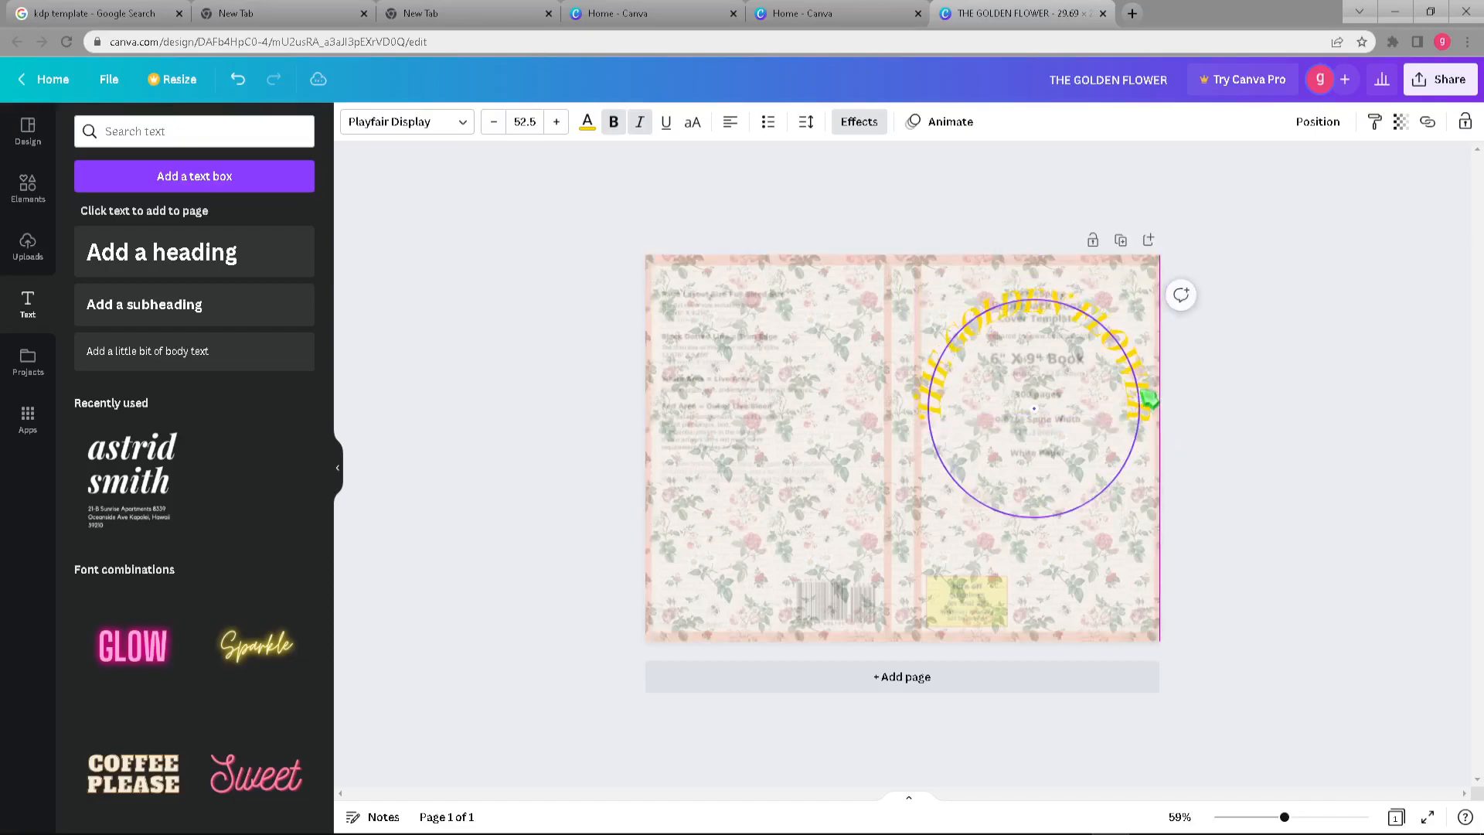
pyautogui.moveTo(1161, 422)
pyautogui.mouseDown()
pyautogui.moveTo(1212, 451)
pyautogui.moveTo(1159, 419)
pyautogui.mouseUp()
pyautogui.click(1280, 405)
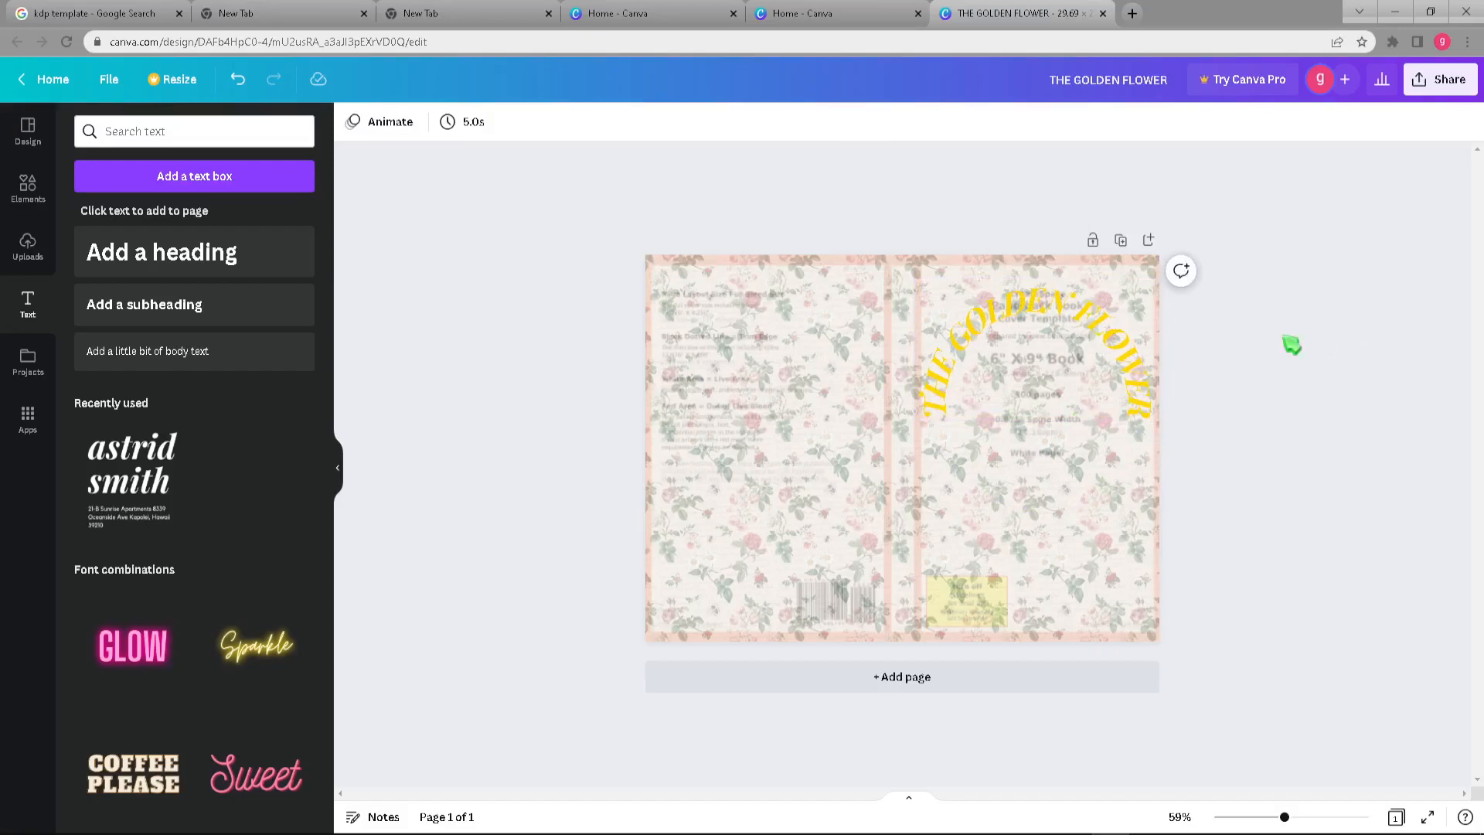
pyautogui.click(1152, 334)
pyautogui.moveTo(1157, 419)
pyautogui.mouseDown()
pyautogui.moveTo(1166, 440)
pyautogui.moveTo(1155, 417)
pyautogui.mouseUp()
pyautogui.moveTo(1053, 360); pyautogui.dragTo(1058, 360)
pyautogui.click(1319, 364)
# Compare the Echo, Splice, Hollow and Shadow effects on the curved title and apply the Lift effect.
pyautogui.click(1116, 317)
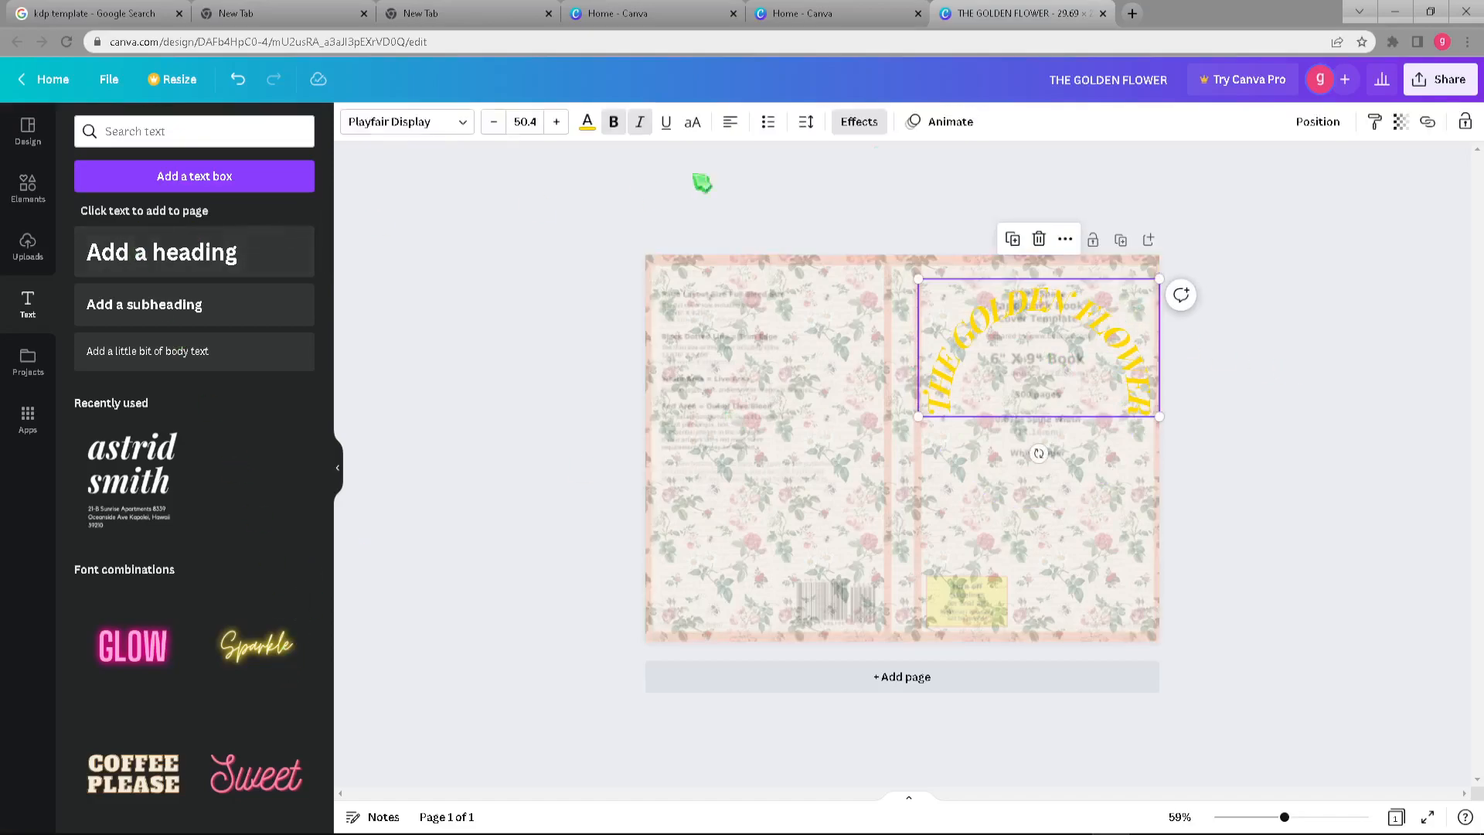
pyautogui.click(859, 121)
pyautogui.click(275, 334)
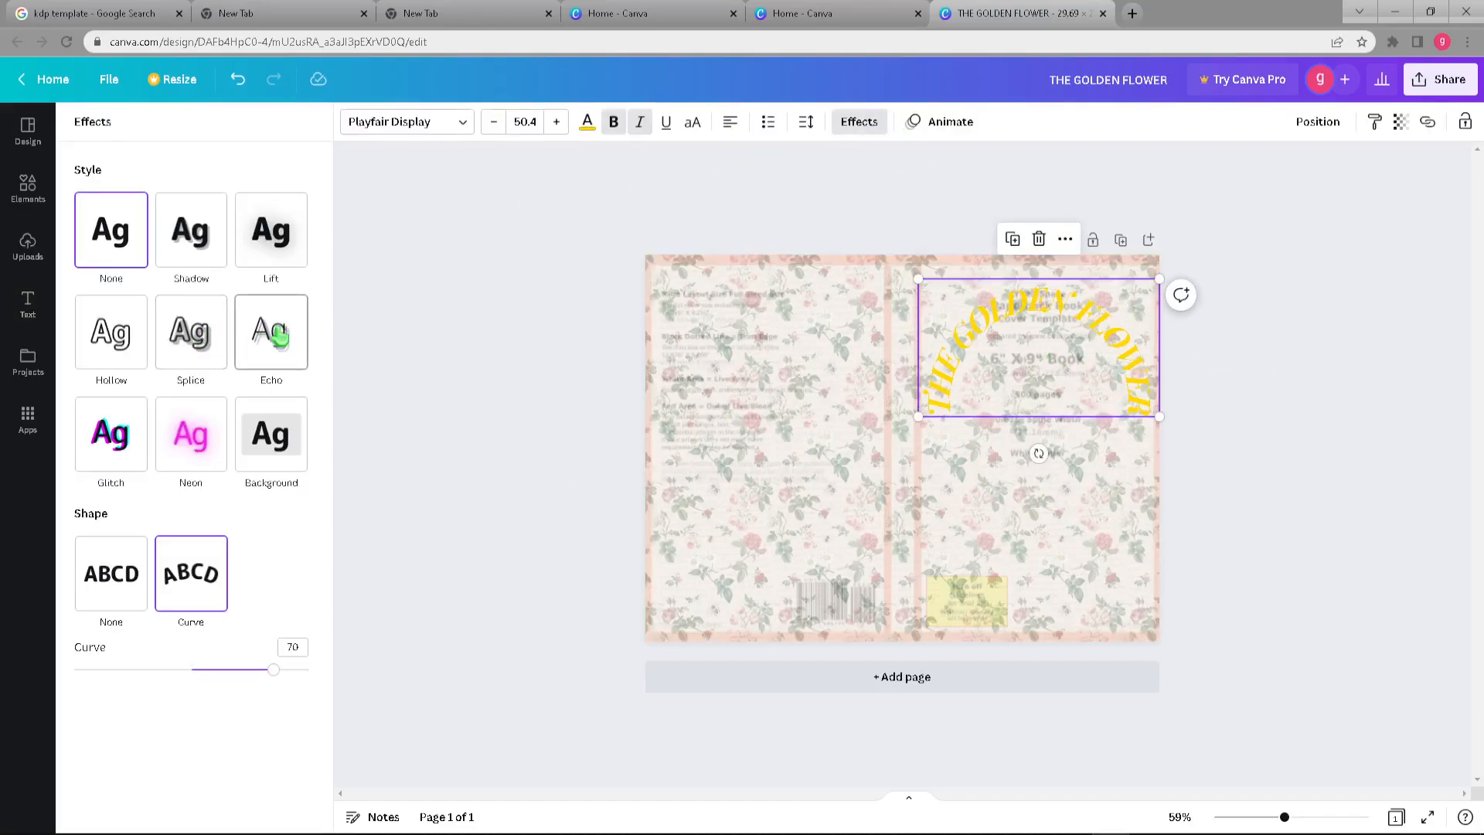
pyautogui.click(182, 340)
pyautogui.click(111, 336)
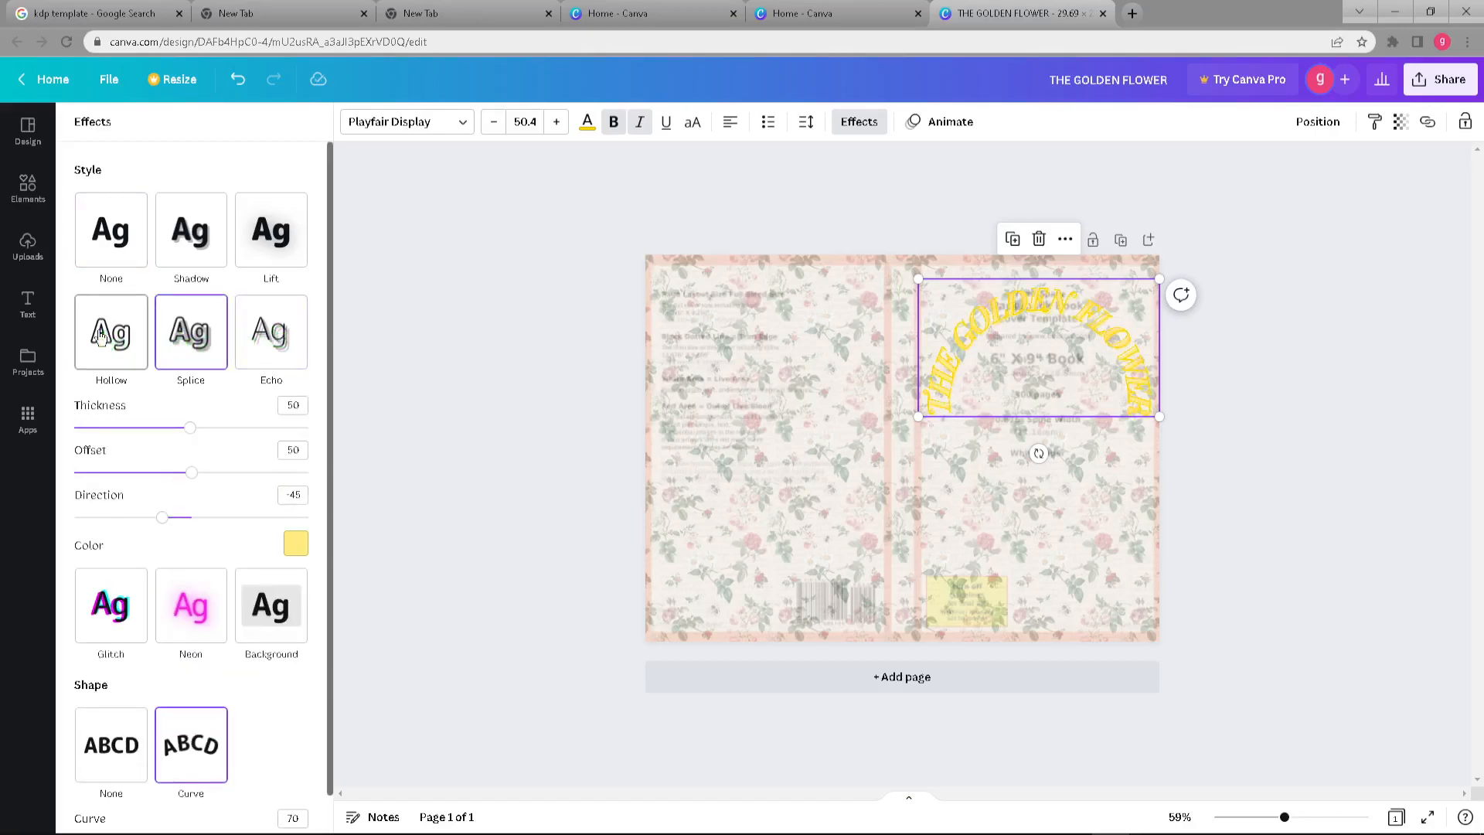
pyautogui.click(112, 232)
pyautogui.click(197, 233)
pyautogui.click(283, 222)
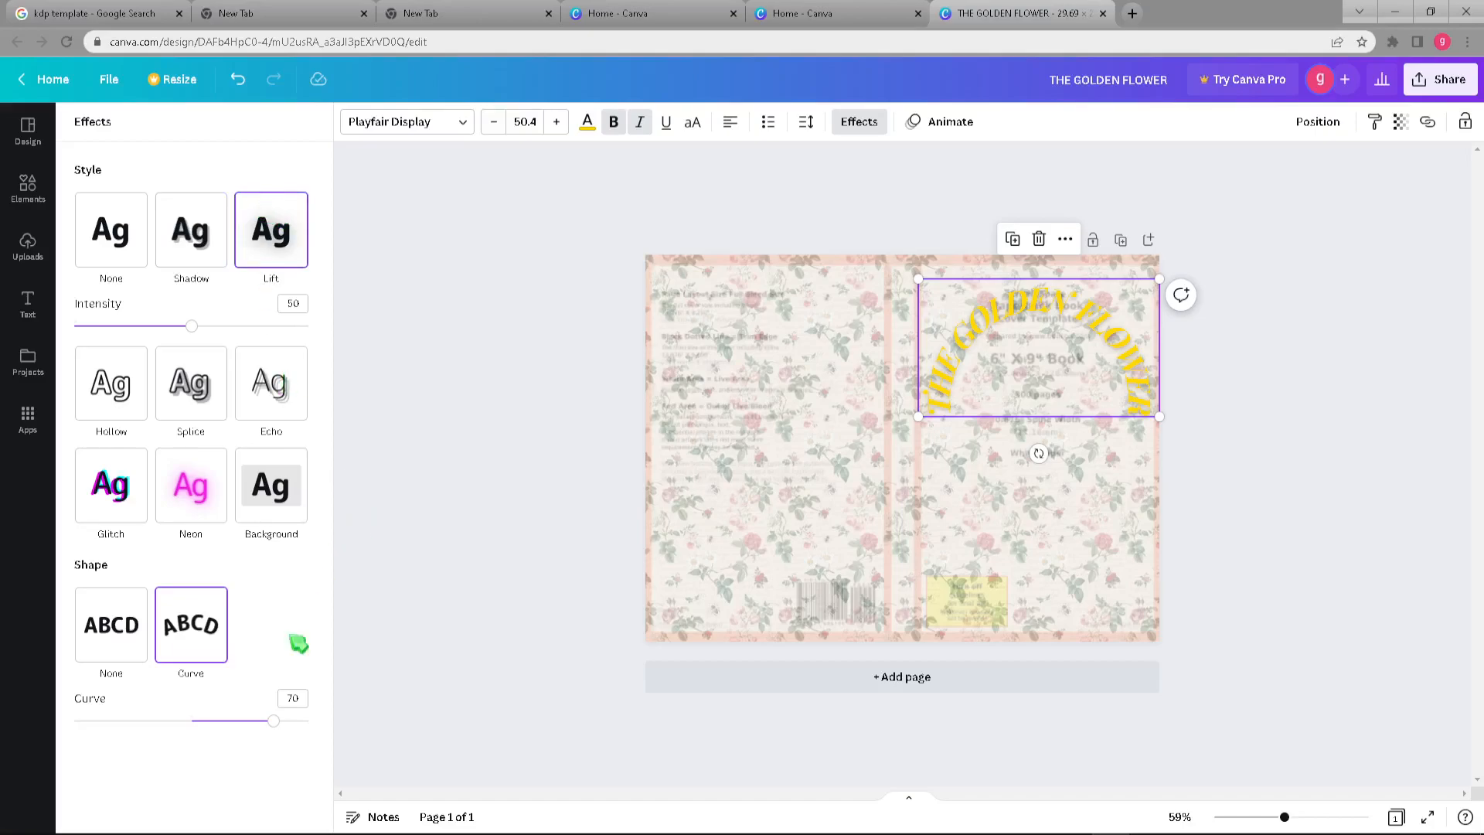
pyautogui.click(450, 575)
pyautogui.click(1275, 324)
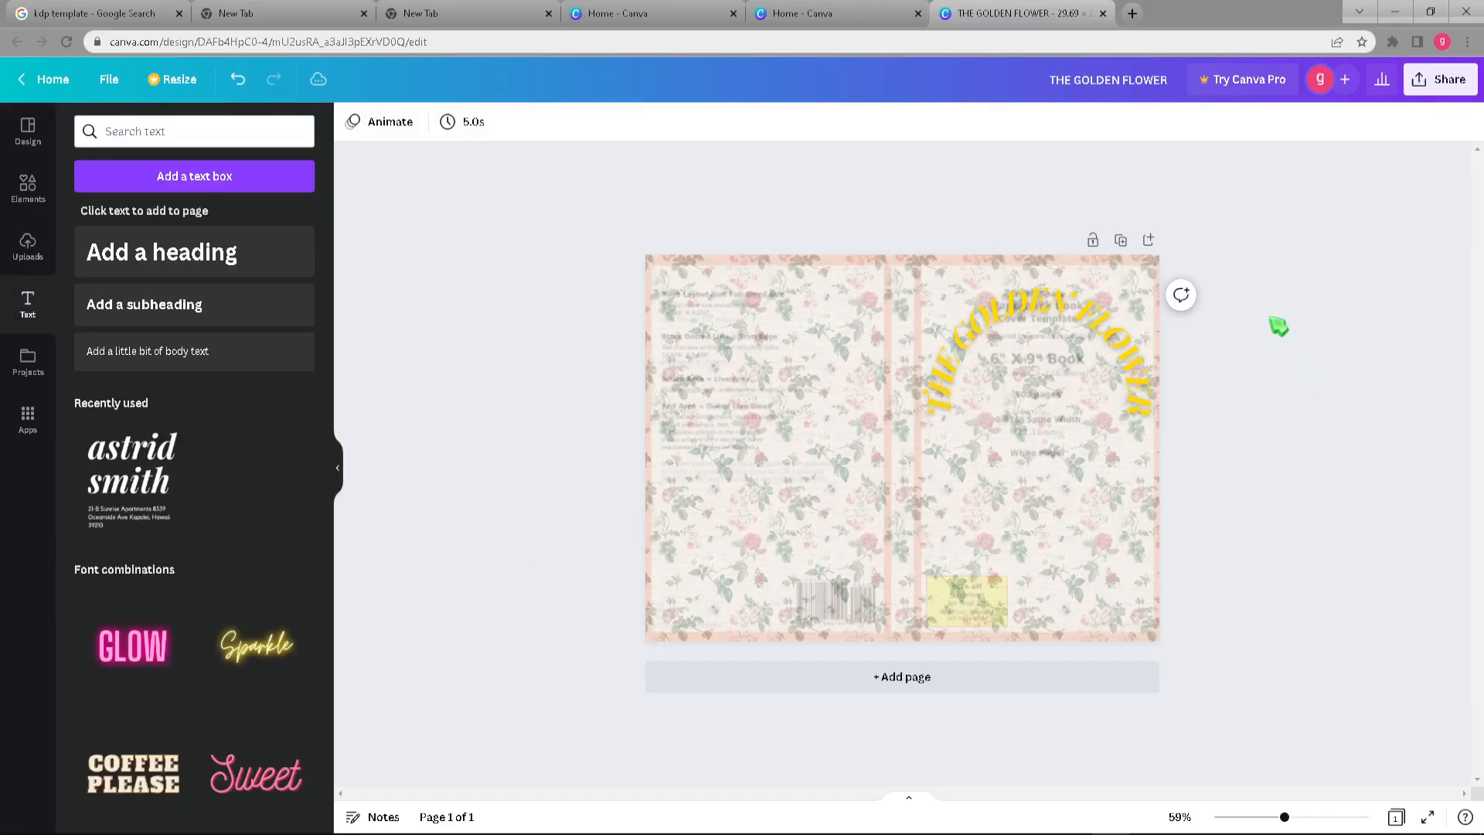
# Examine the grouped background image pieces across the cover and check their transparency settings.
pyautogui.click(1017, 533)
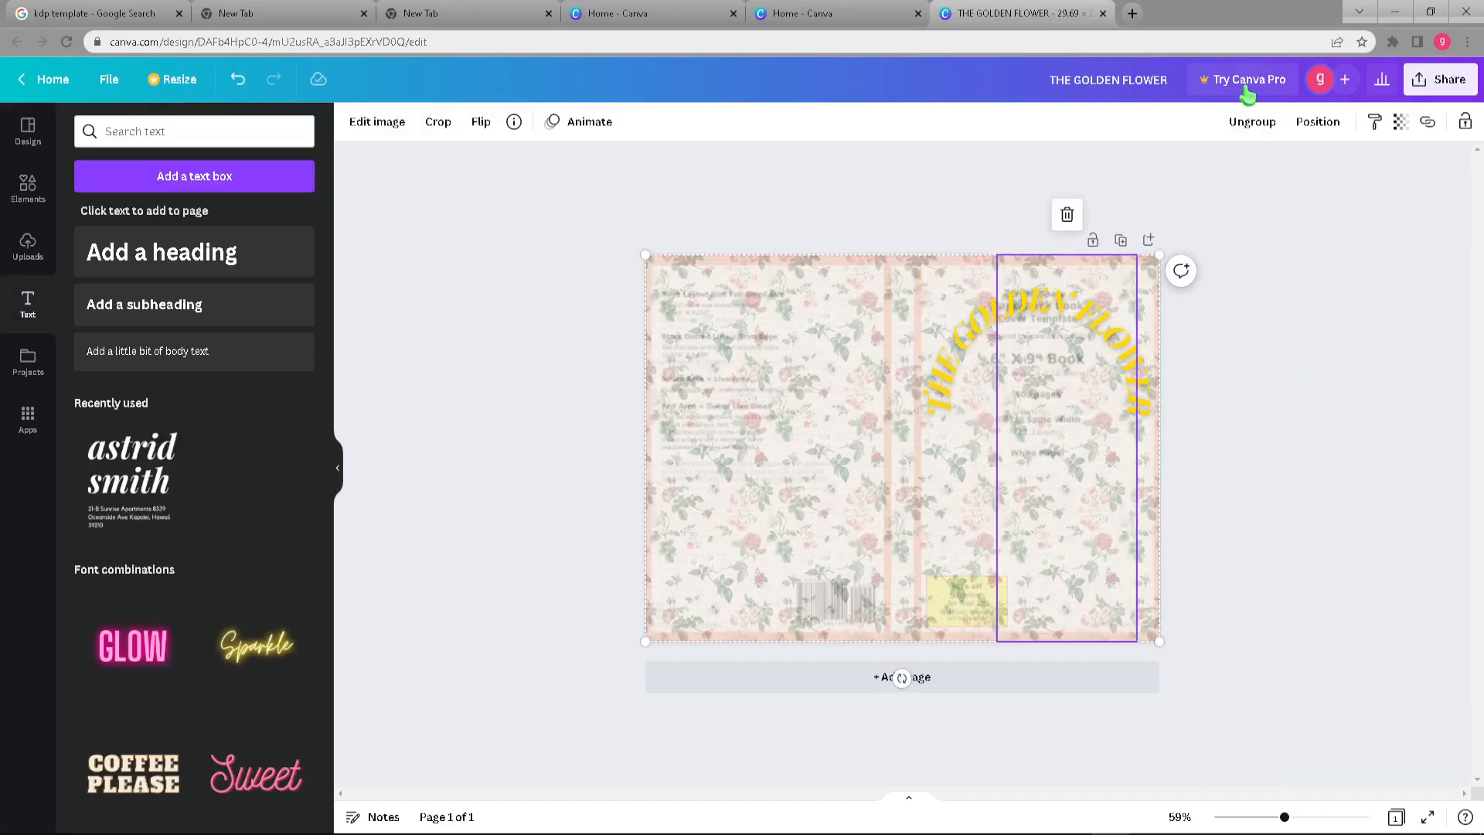
pyautogui.click(804, 368)
pyautogui.moveTo(902, 219); pyautogui.dragTo(1163, 541)
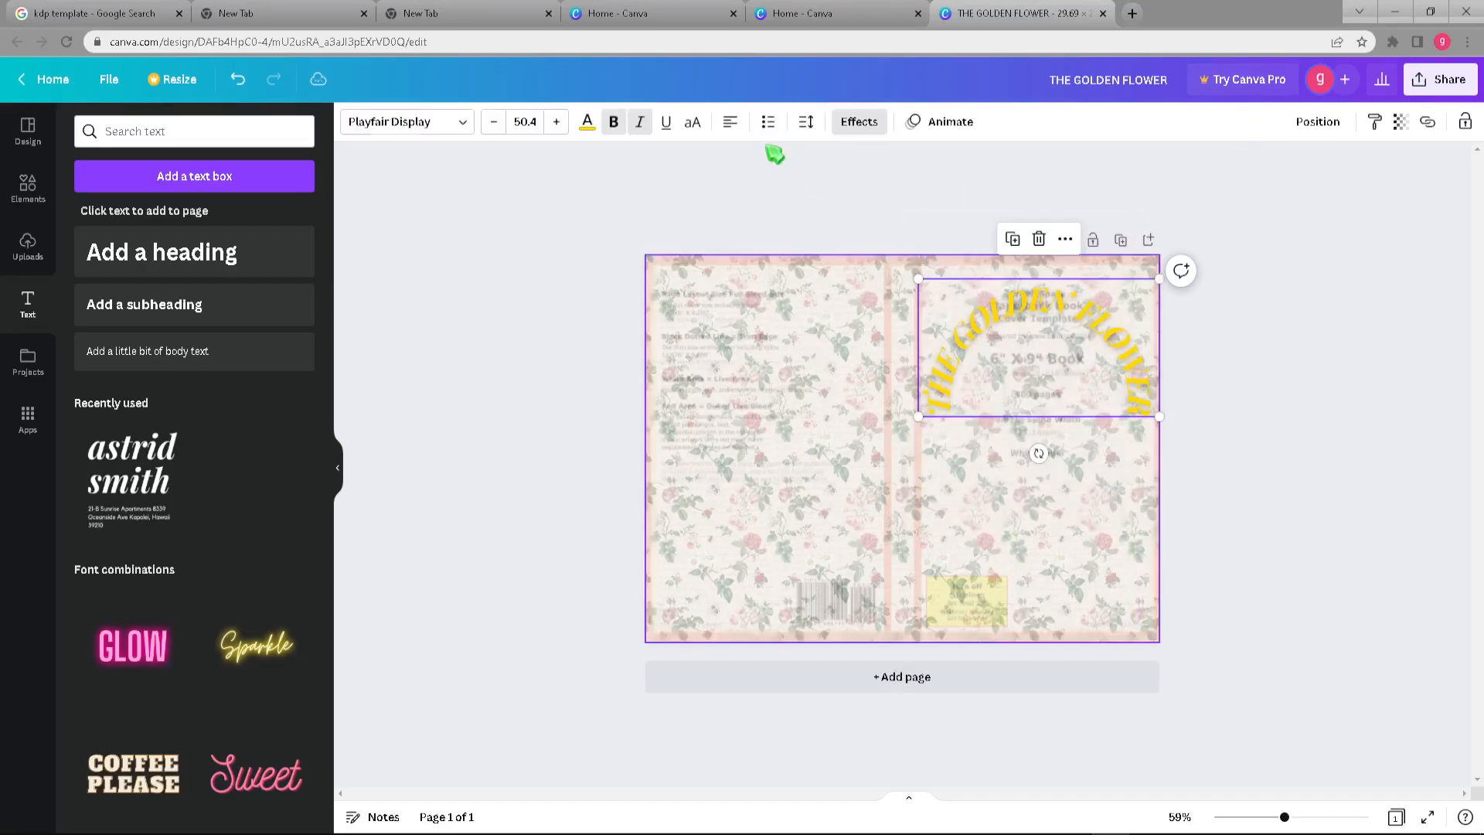
pyautogui.click(769, 196)
pyautogui.click(838, 401)
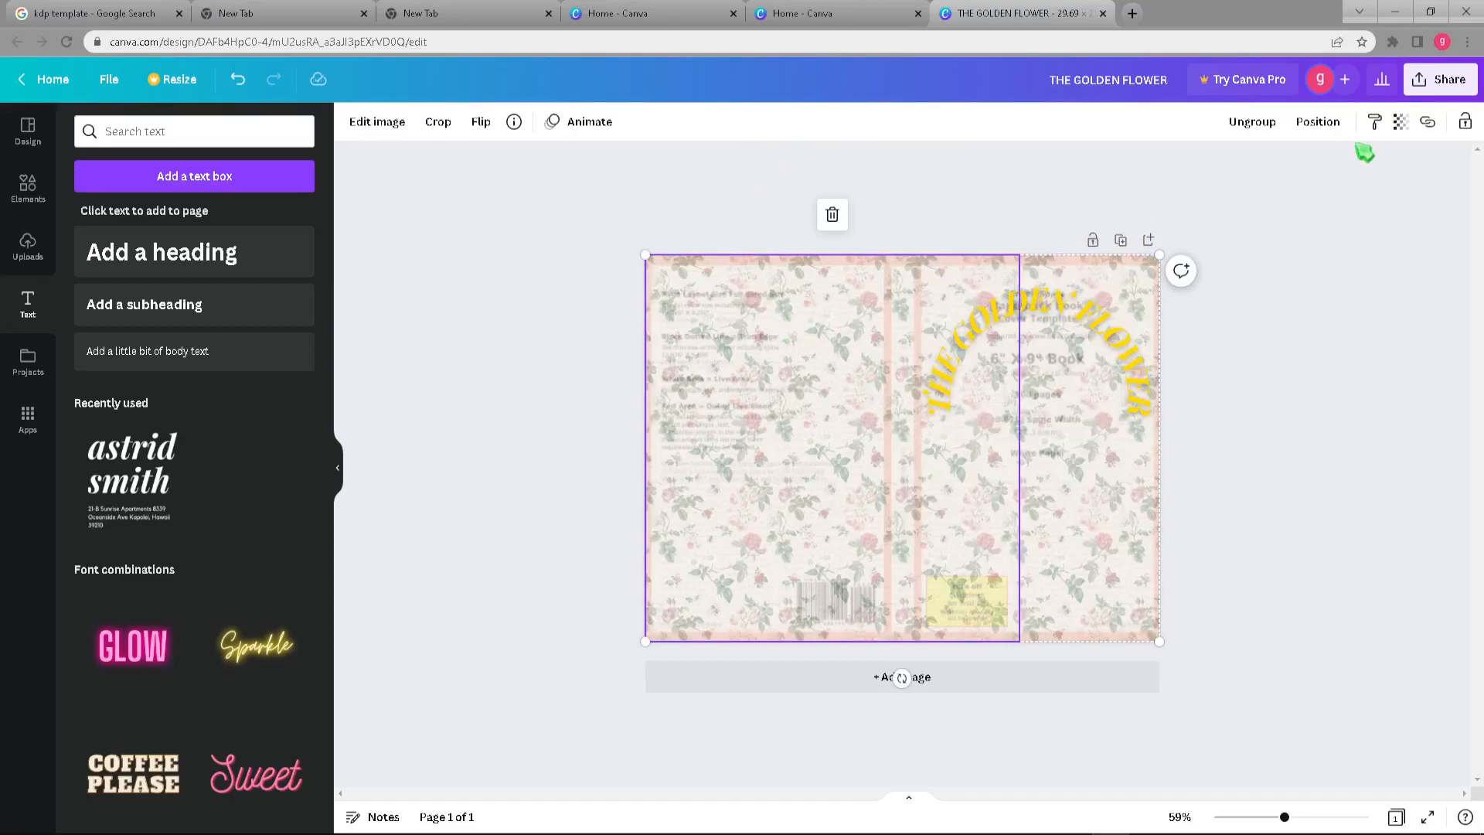
pyautogui.click(1400, 121)
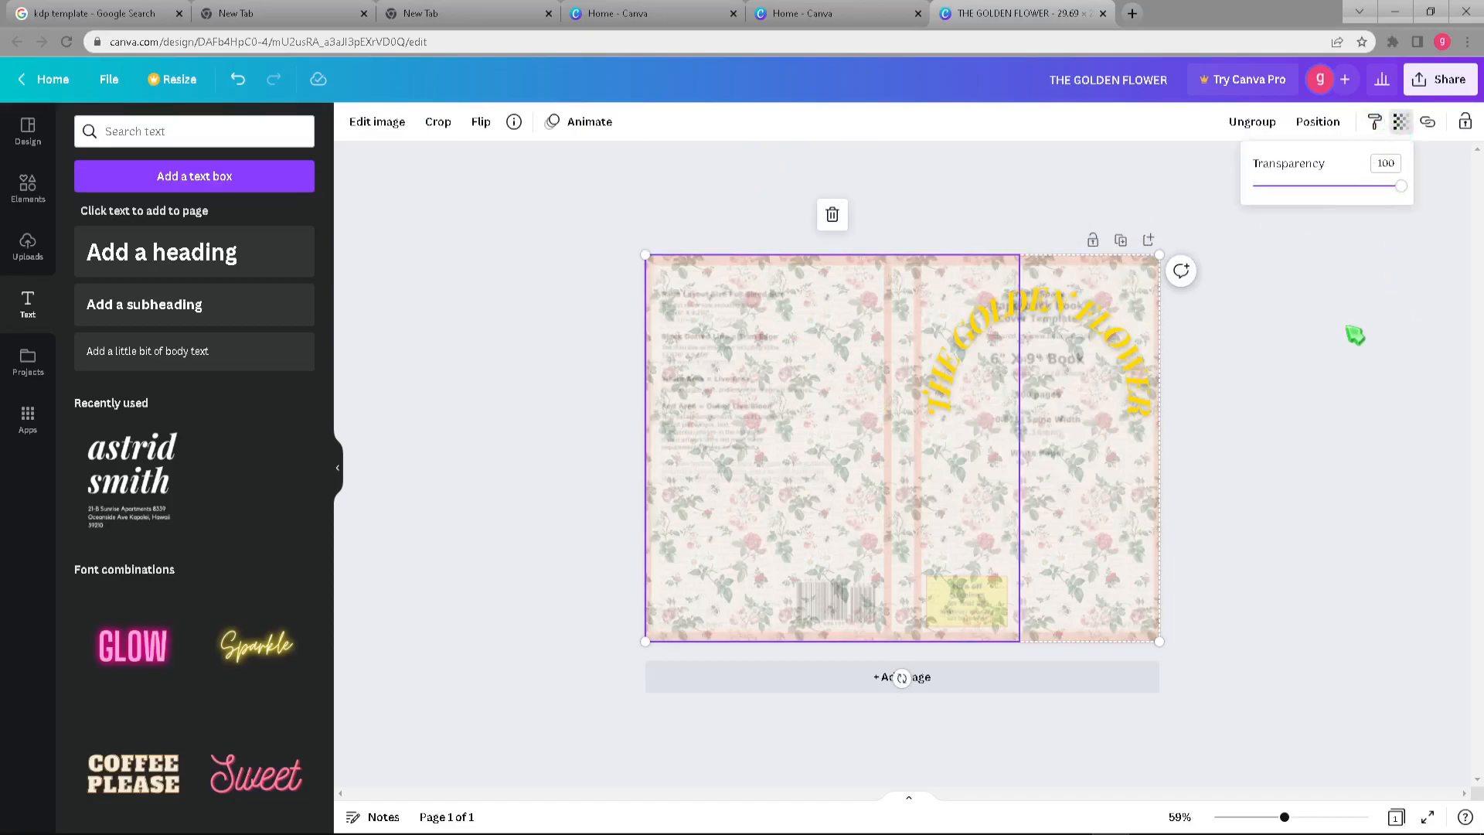
pyautogui.click(1100, 476)
pyautogui.click(1401, 125)
pyautogui.click(1379, 315)
pyautogui.click(957, 275)
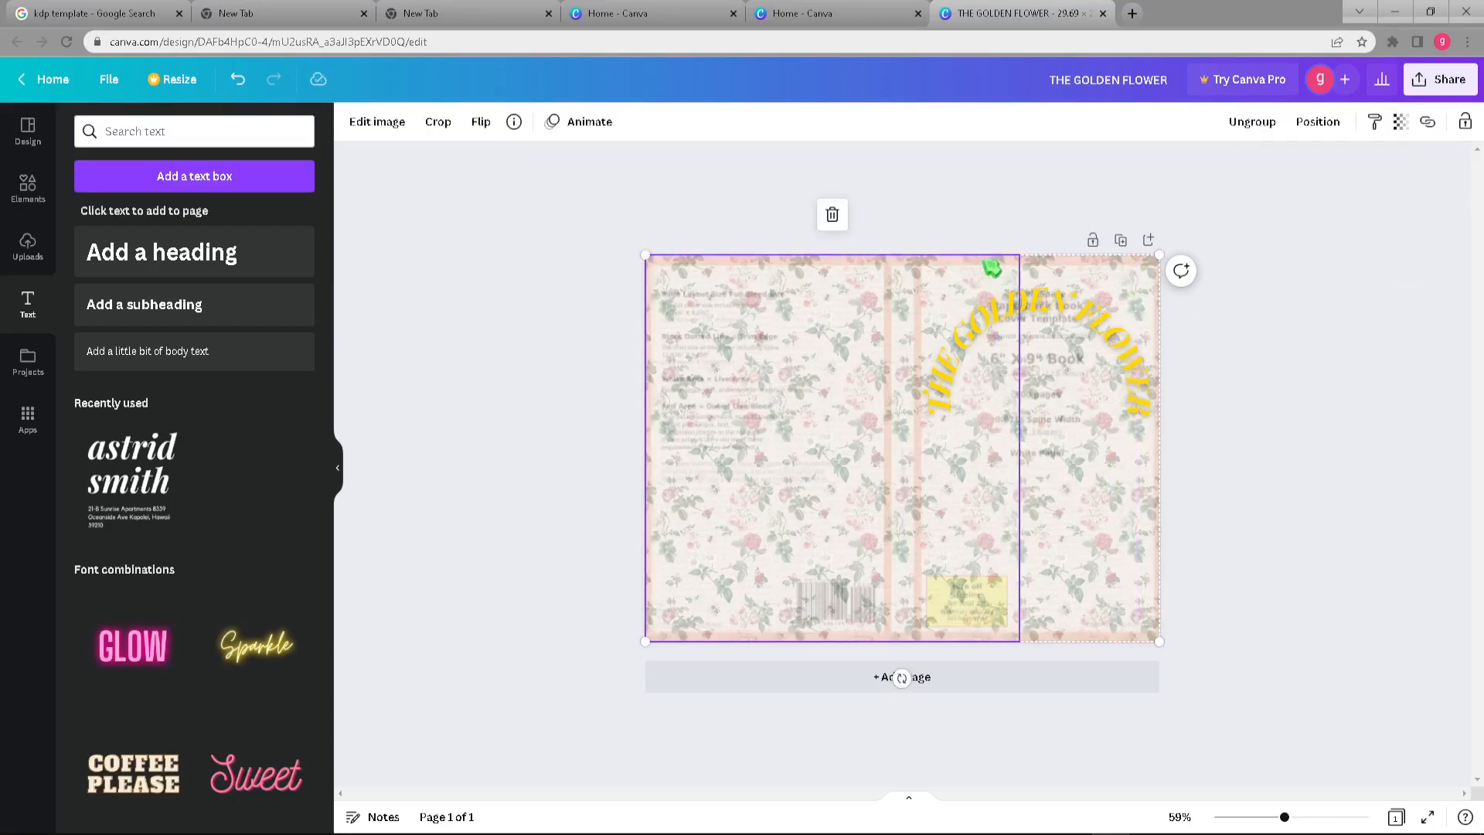
pyautogui.click(1050, 269)
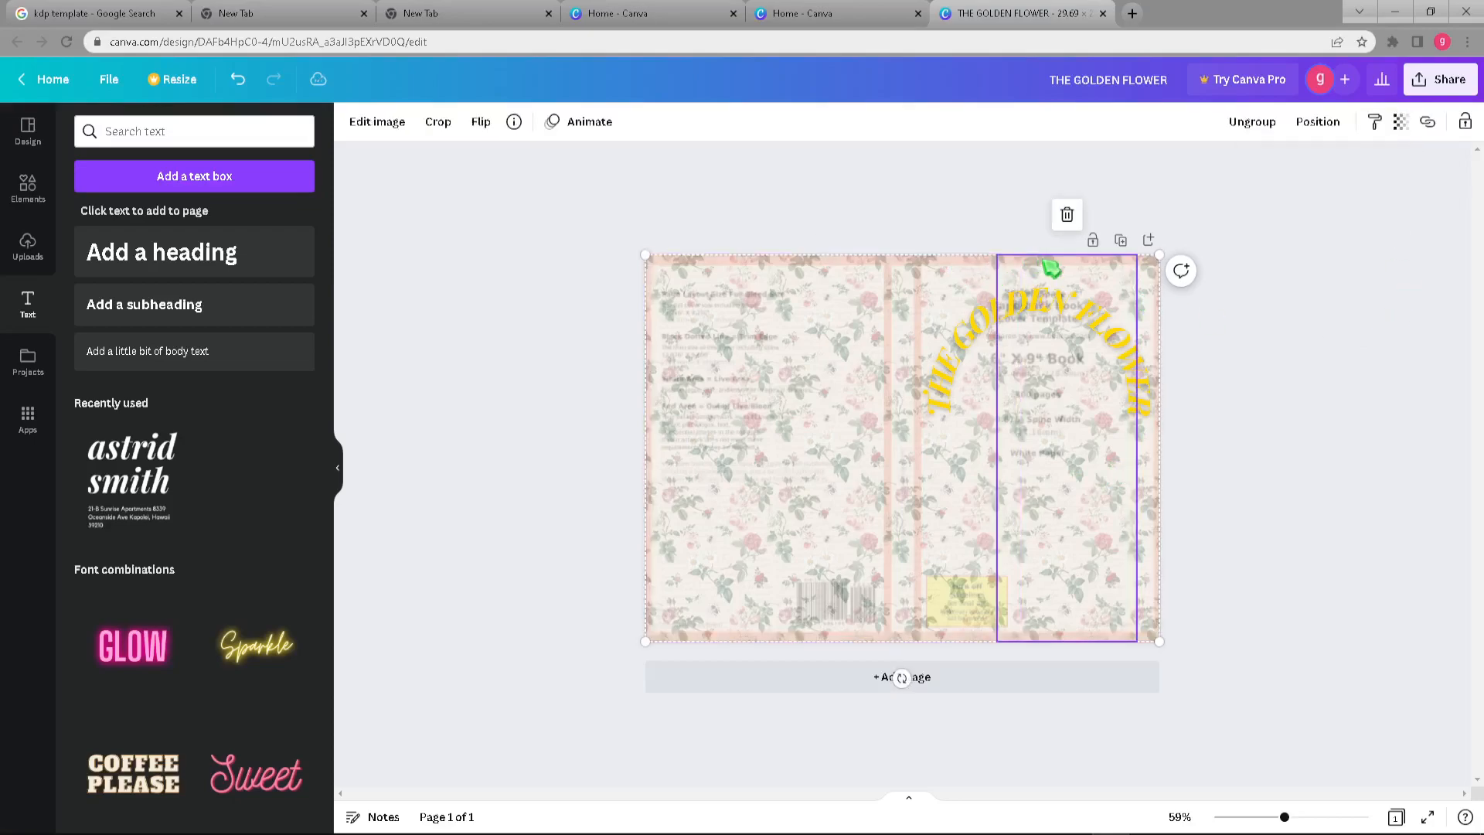
pyautogui.click(1005, 268)
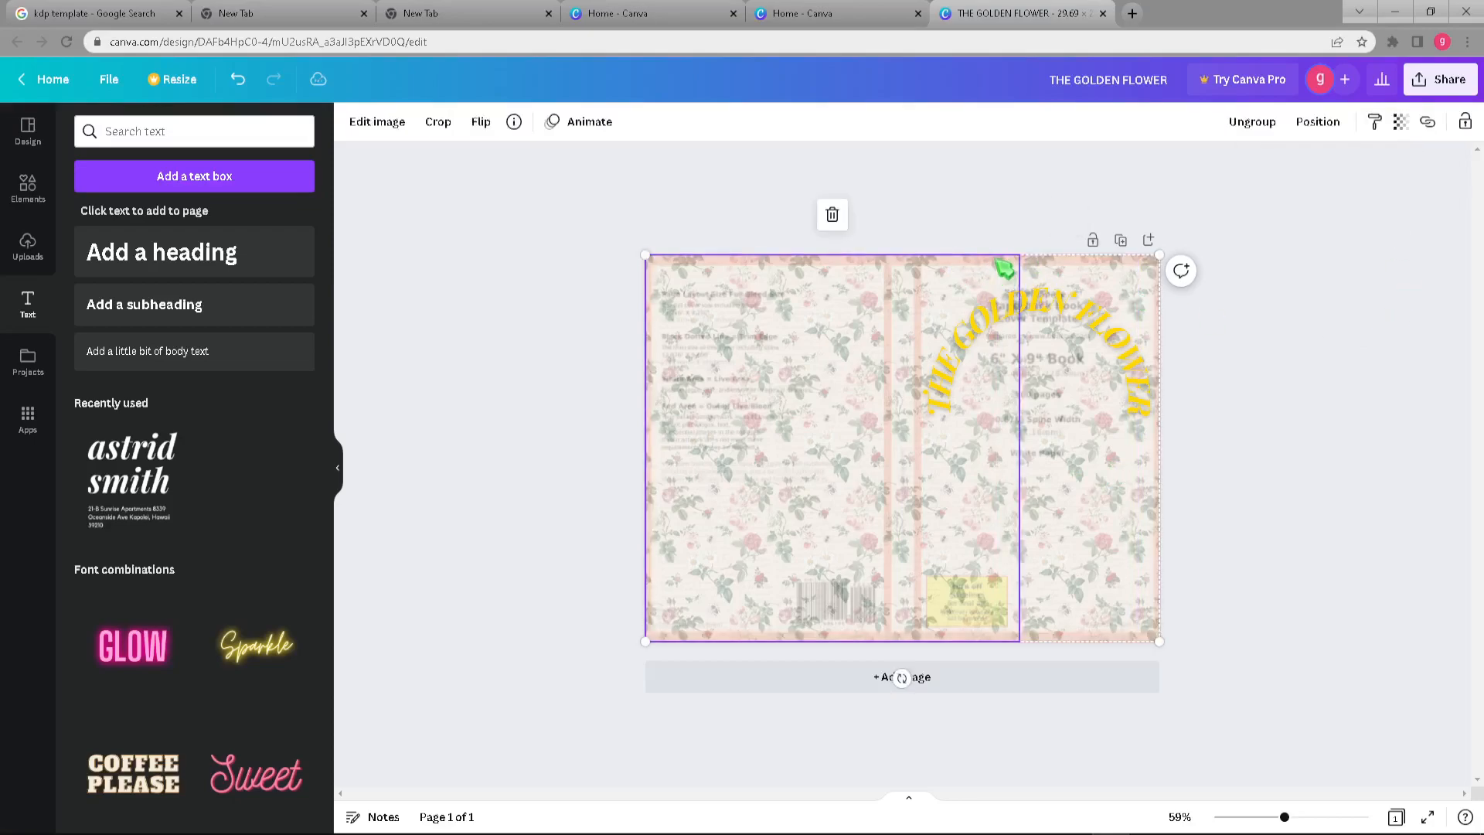
pyautogui.click(1400, 125)
pyautogui.moveTo(619, 176); pyautogui.dragTo(1237, 522)
pyautogui.click(1400, 123)
pyautogui.click(1378, 235)
pyautogui.click(1135, 597)
pyautogui.click(1284, 514)
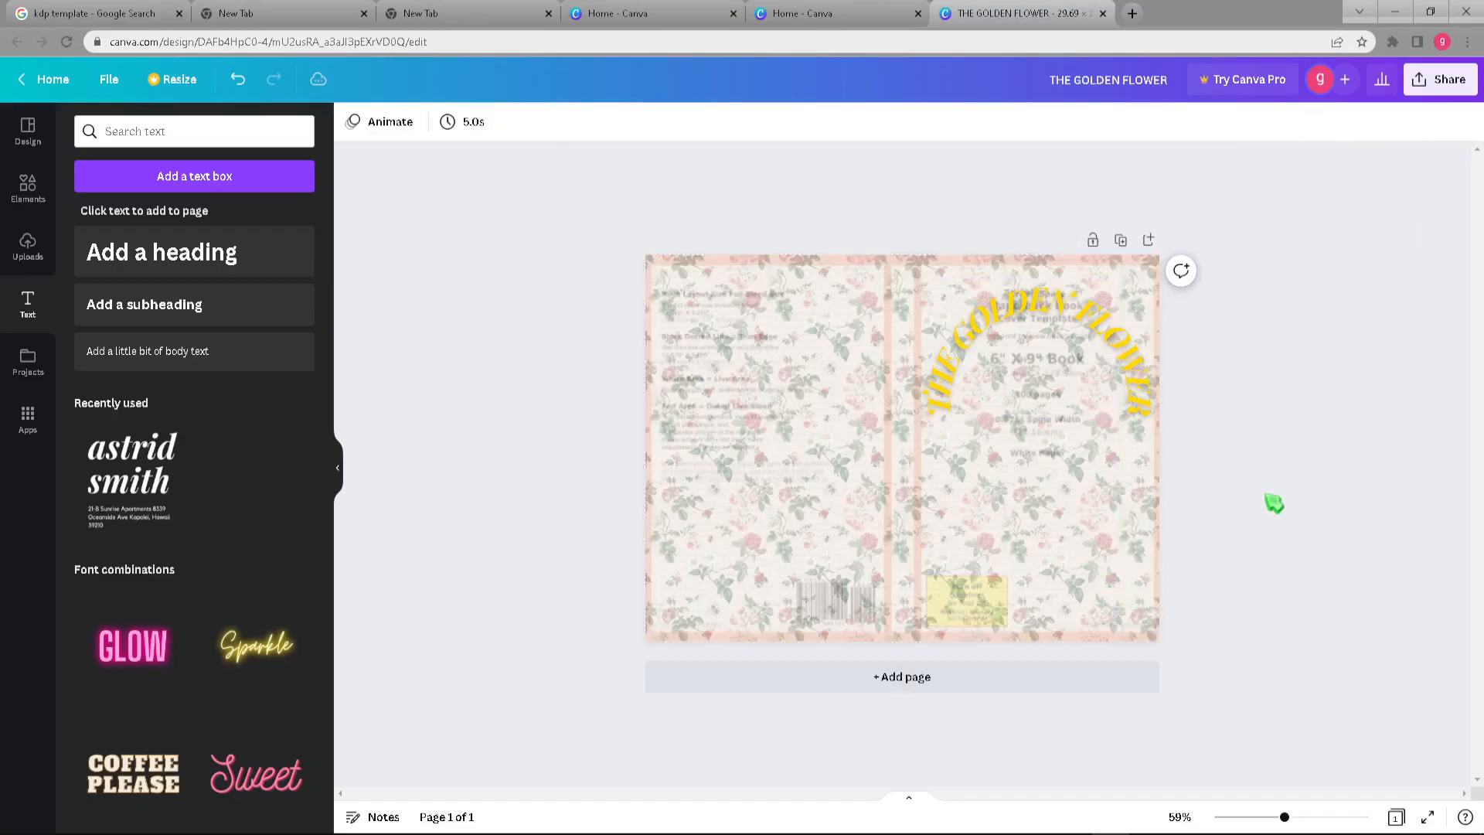
# Set the transparency of the narrow background piece along the front cover's outer edge to 100.
pyautogui.click(868, 541)
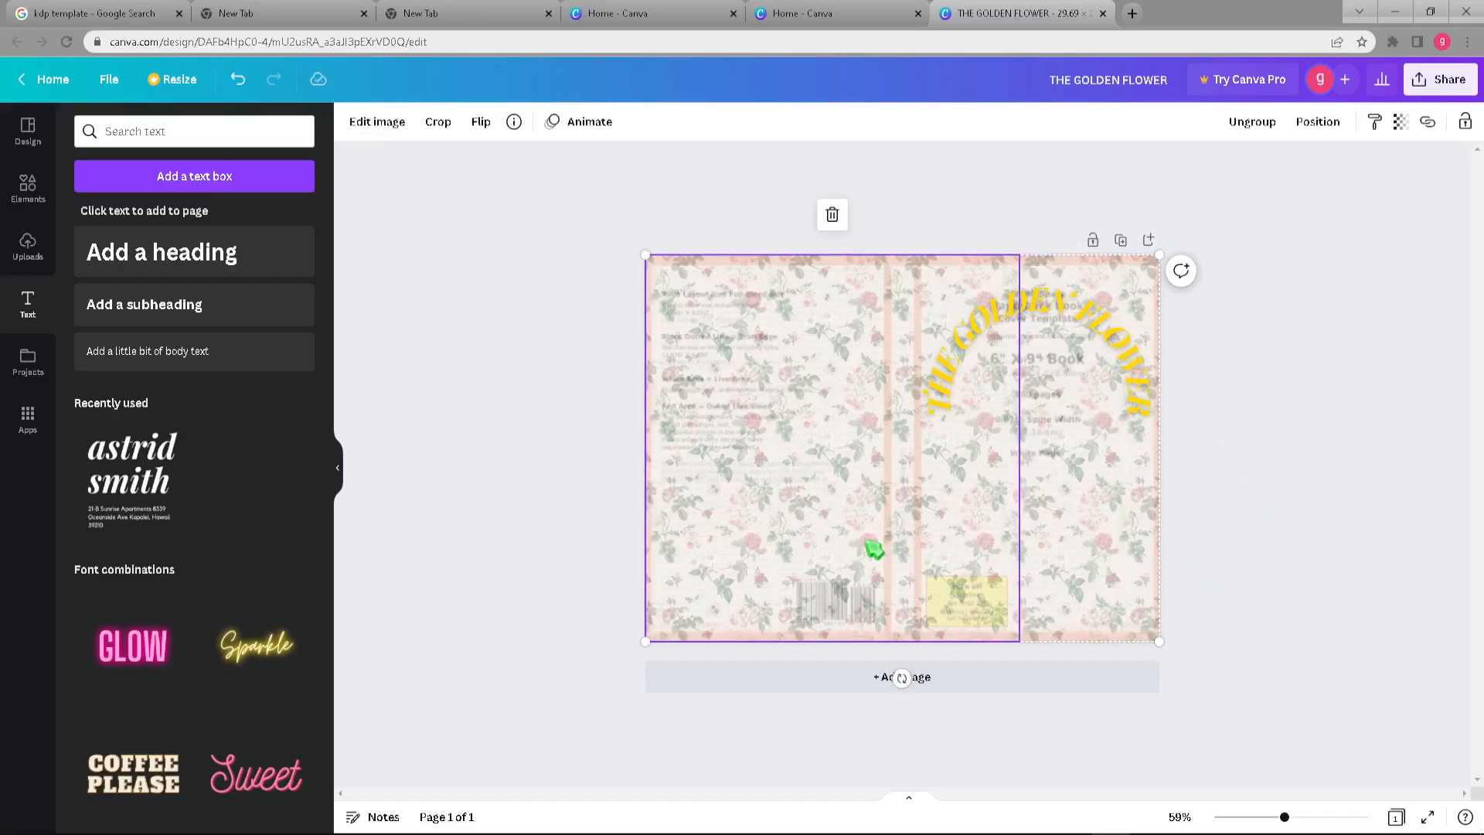
pyautogui.click(1092, 562)
pyautogui.click(1146, 555)
pyautogui.click(1083, 564)
pyautogui.click(935, 562)
pyautogui.click(1126, 556)
pyautogui.moveTo(870, 519)
pyautogui.mouseDown()
pyautogui.moveTo(1176, 566)
pyautogui.moveTo(818, 553)
pyautogui.moveTo(765, 520)
pyautogui.moveTo(851, 380)
pyautogui.moveTo(894, 517)
pyautogui.moveTo(868, 514)
pyautogui.mouseUp()
pyautogui.click(1401, 123)
pyautogui.moveTo(1399, 197); pyautogui.dragTo(1449, 192)
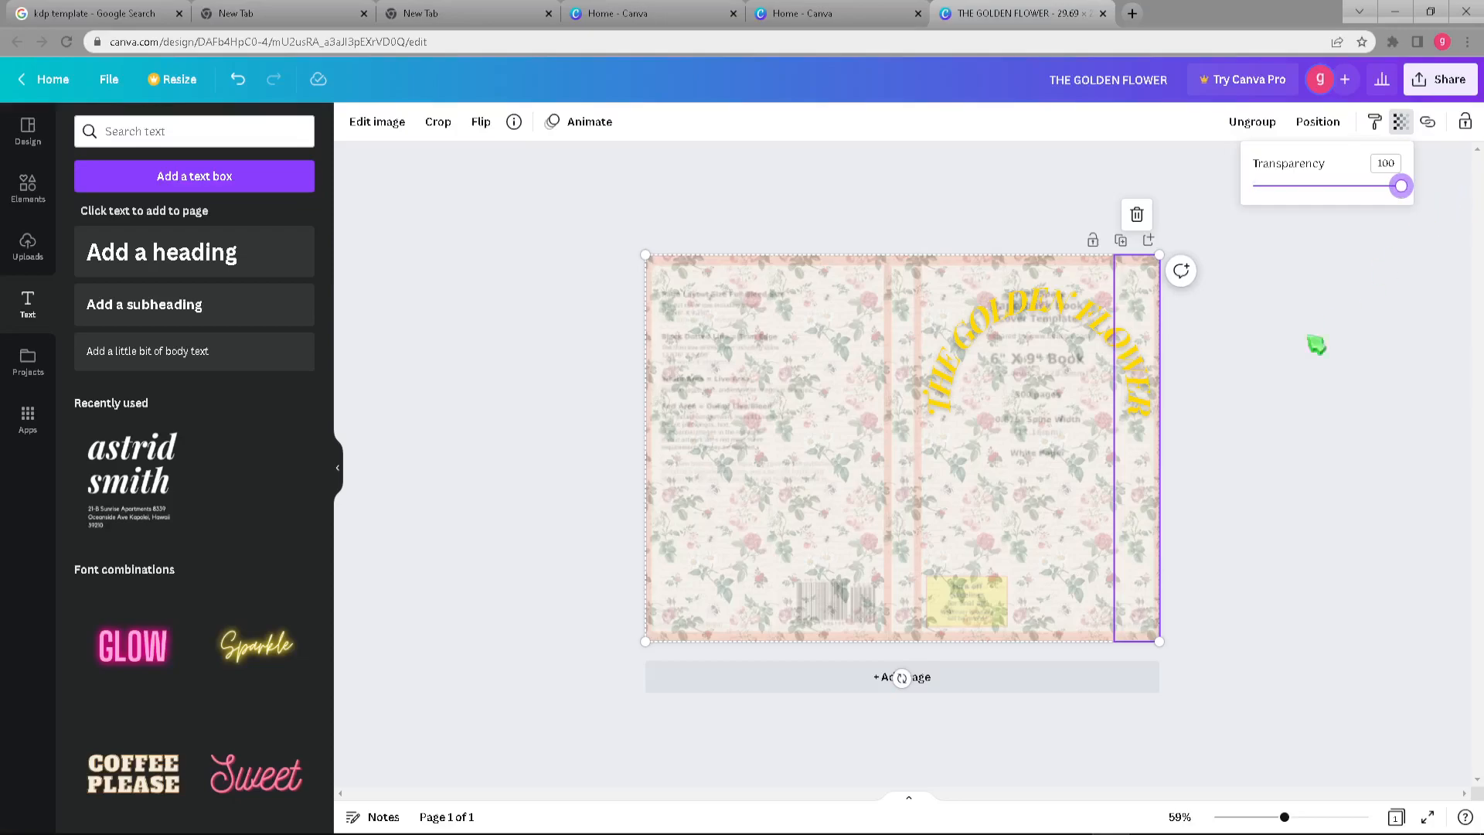
pyautogui.click(1336, 324)
# Check the transparency of the background piece over the middle of the front cover.
pyautogui.click(1013, 493)
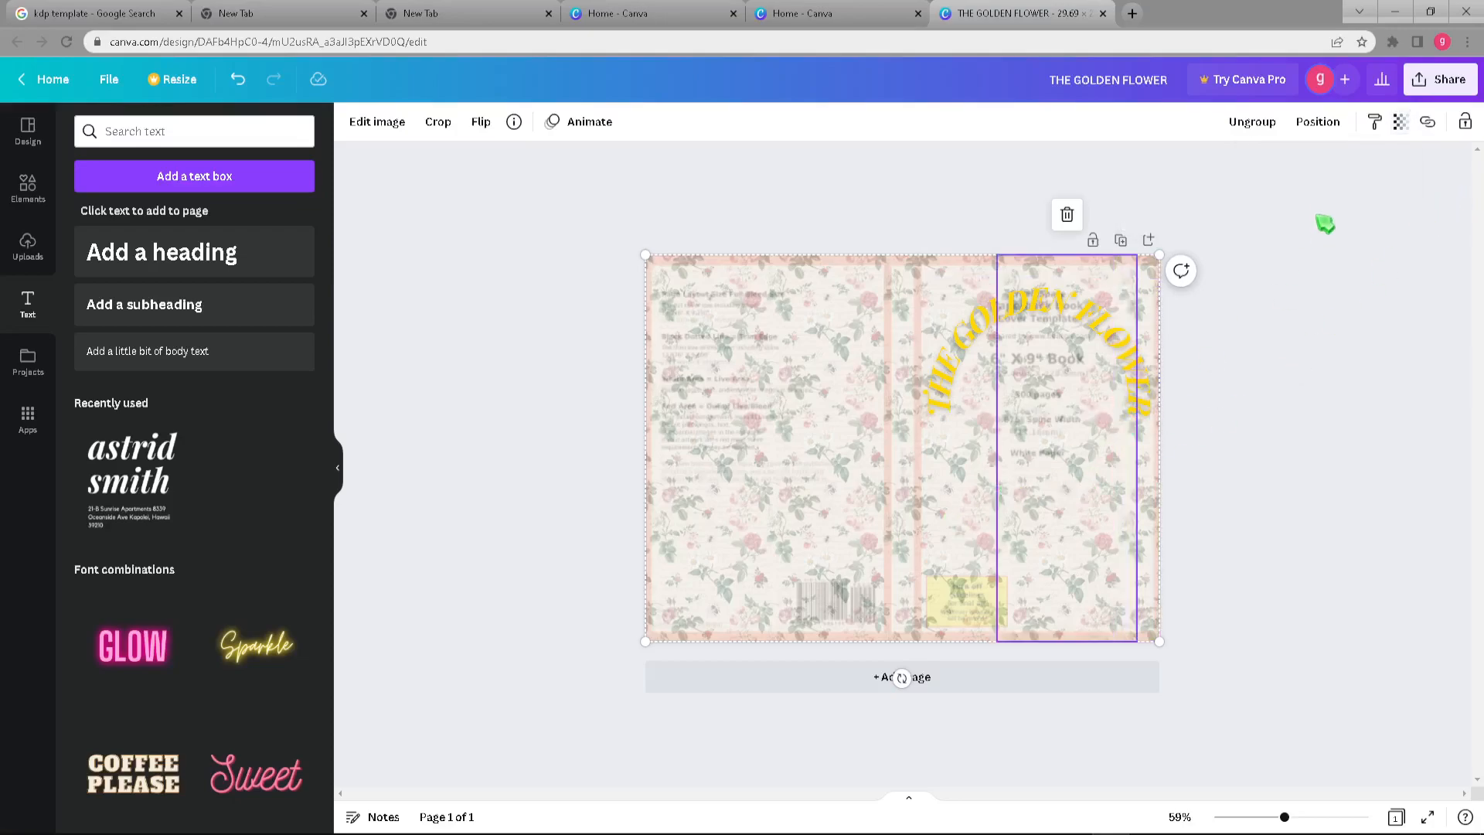
pyautogui.click(1401, 121)
pyautogui.click(1427, 219)
pyautogui.click(1428, 220)
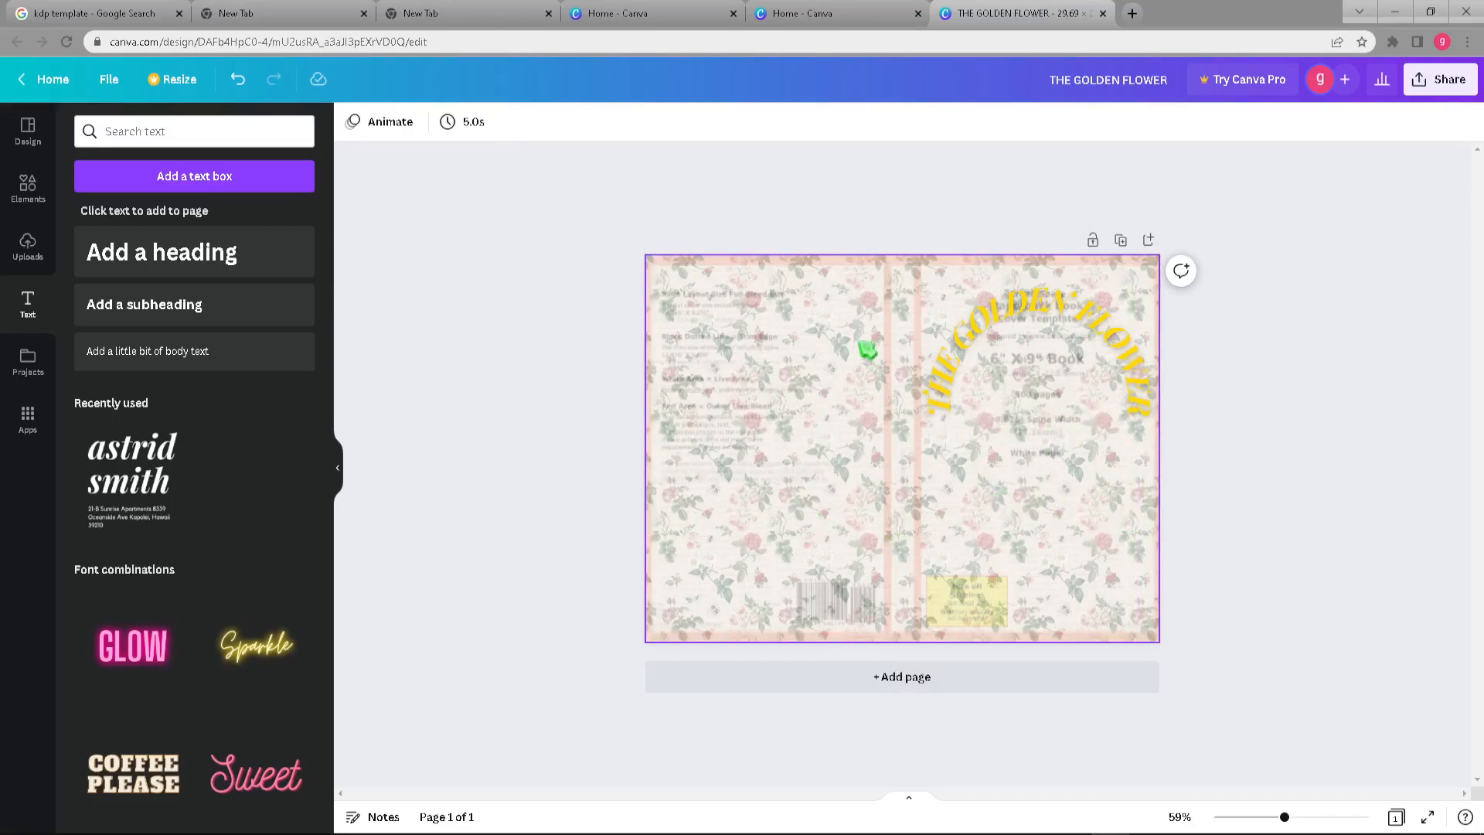
# Add the recently used floral pattern image and enlarge it to fill the entire cover.
pyautogui.click(29, 191)
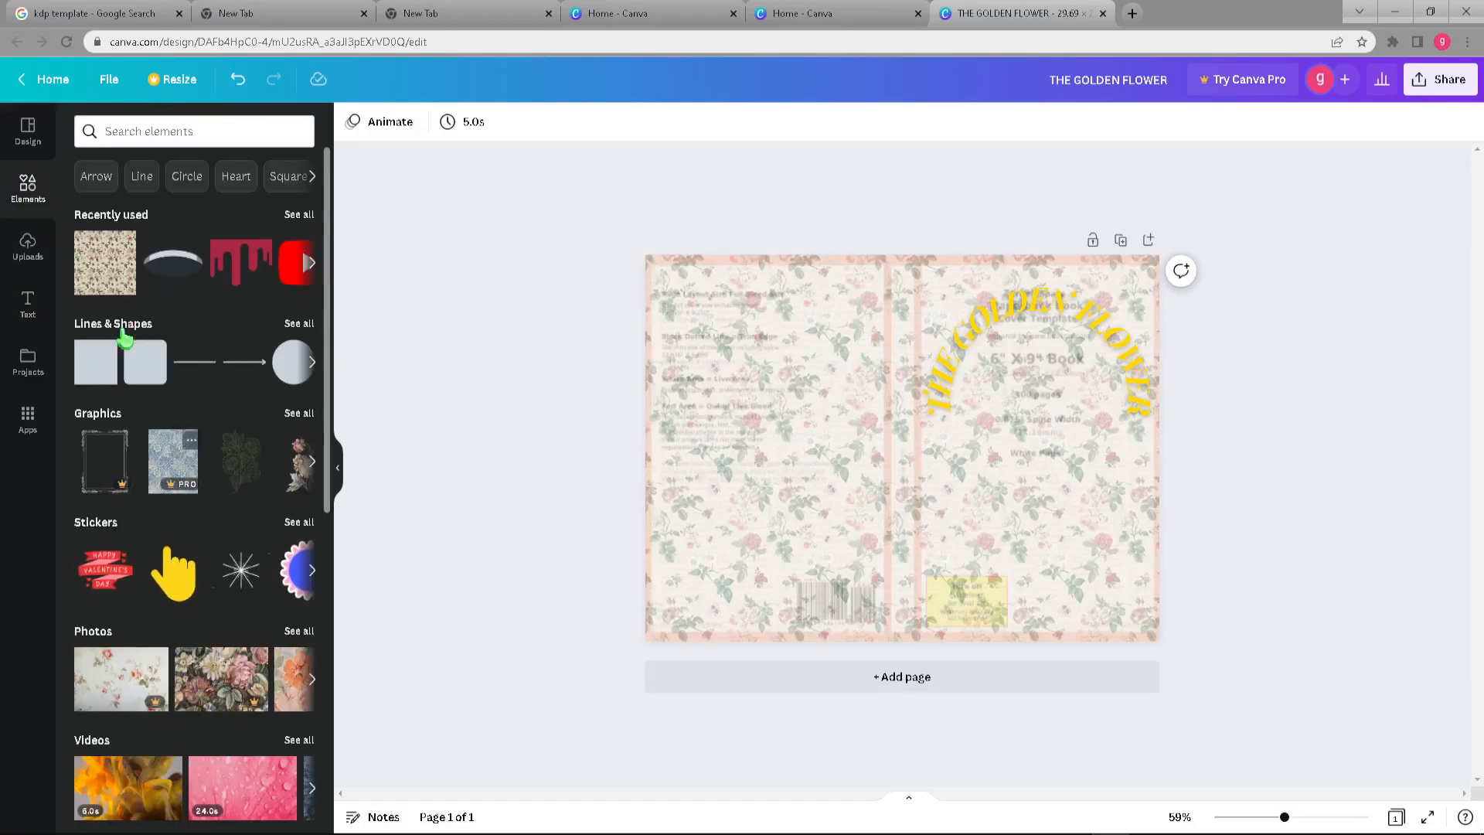
pyautogui.click(114, 287)
pyautogui.moveTo(935, 483); pyautogui.dragTo(835, 442)
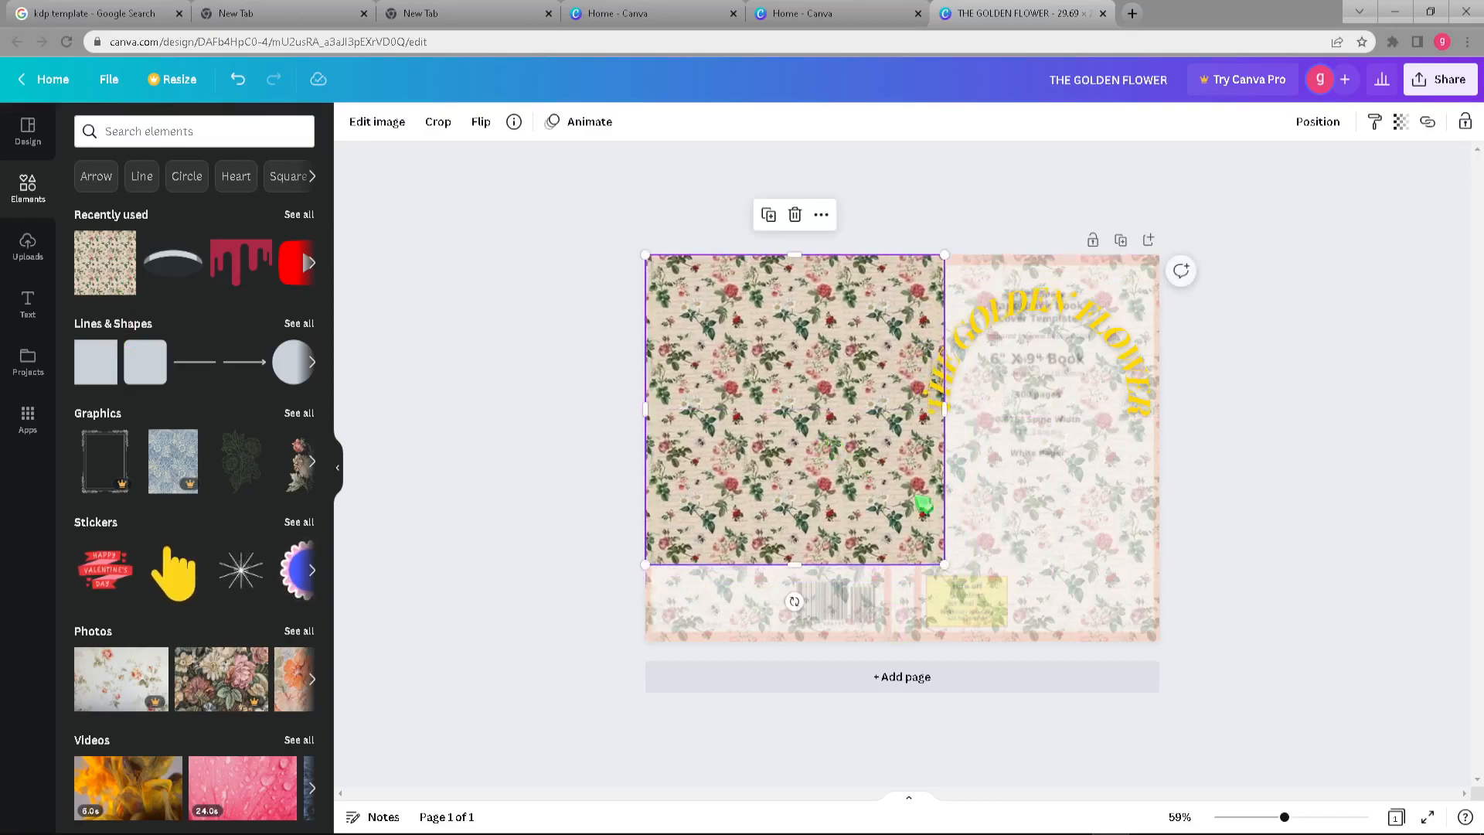
pyautogui.moveTo(945, 564); pyautogui.dragTo(1005, 674)
pyautogui.moveTo(1018, 449); pyautogui.dragTo(1159, 484)
pyautogui.click(1311, 483)
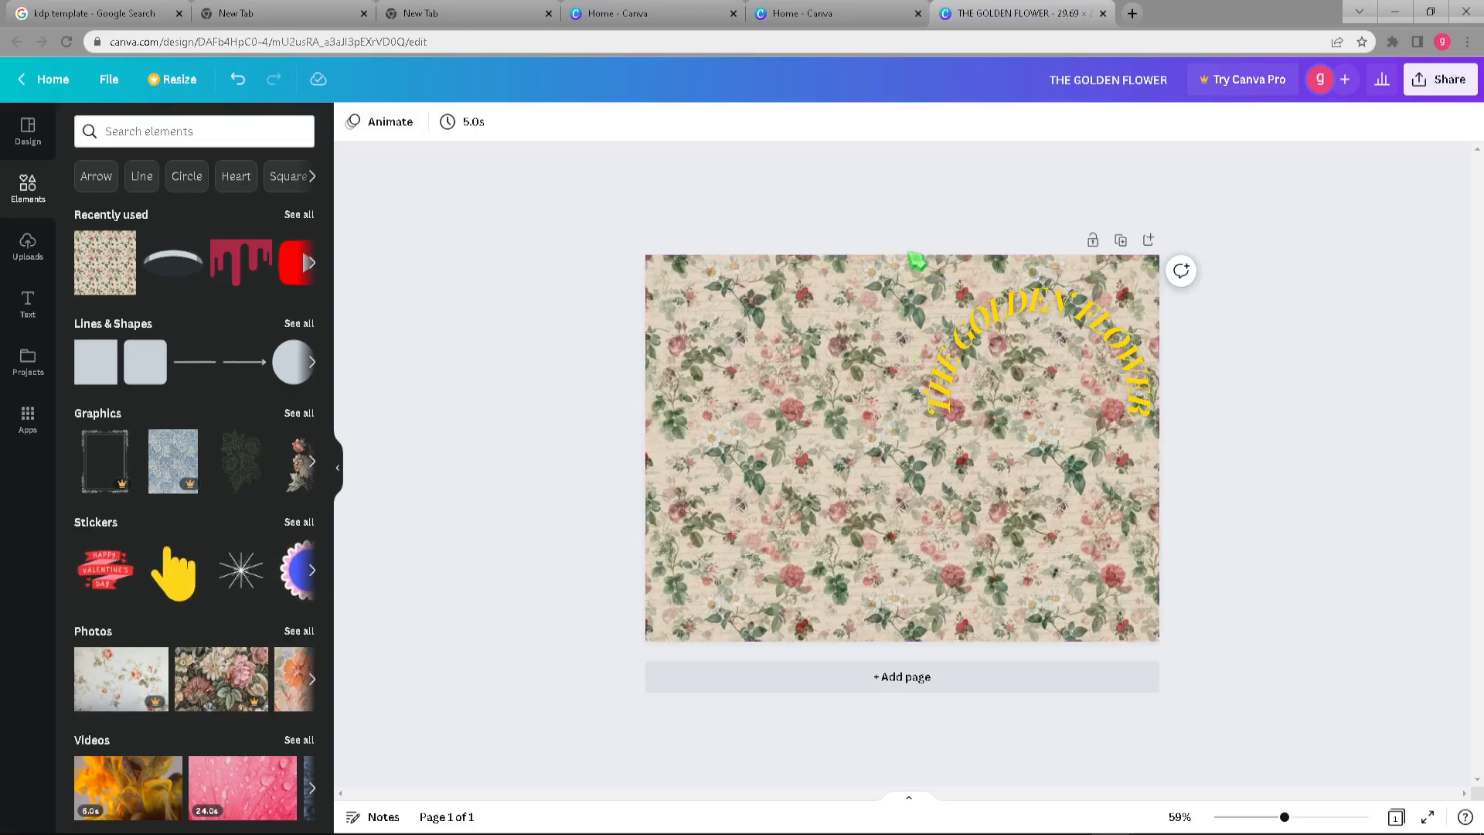
# Set the transparency of the large grouped background piece over the back cover and spine to 0.
pyautogui.click(908, 290)
pyautogui.click(1400, 122)
pyautogui.moveTo(1400, 186); pyautogui.dragTo(972, 248)
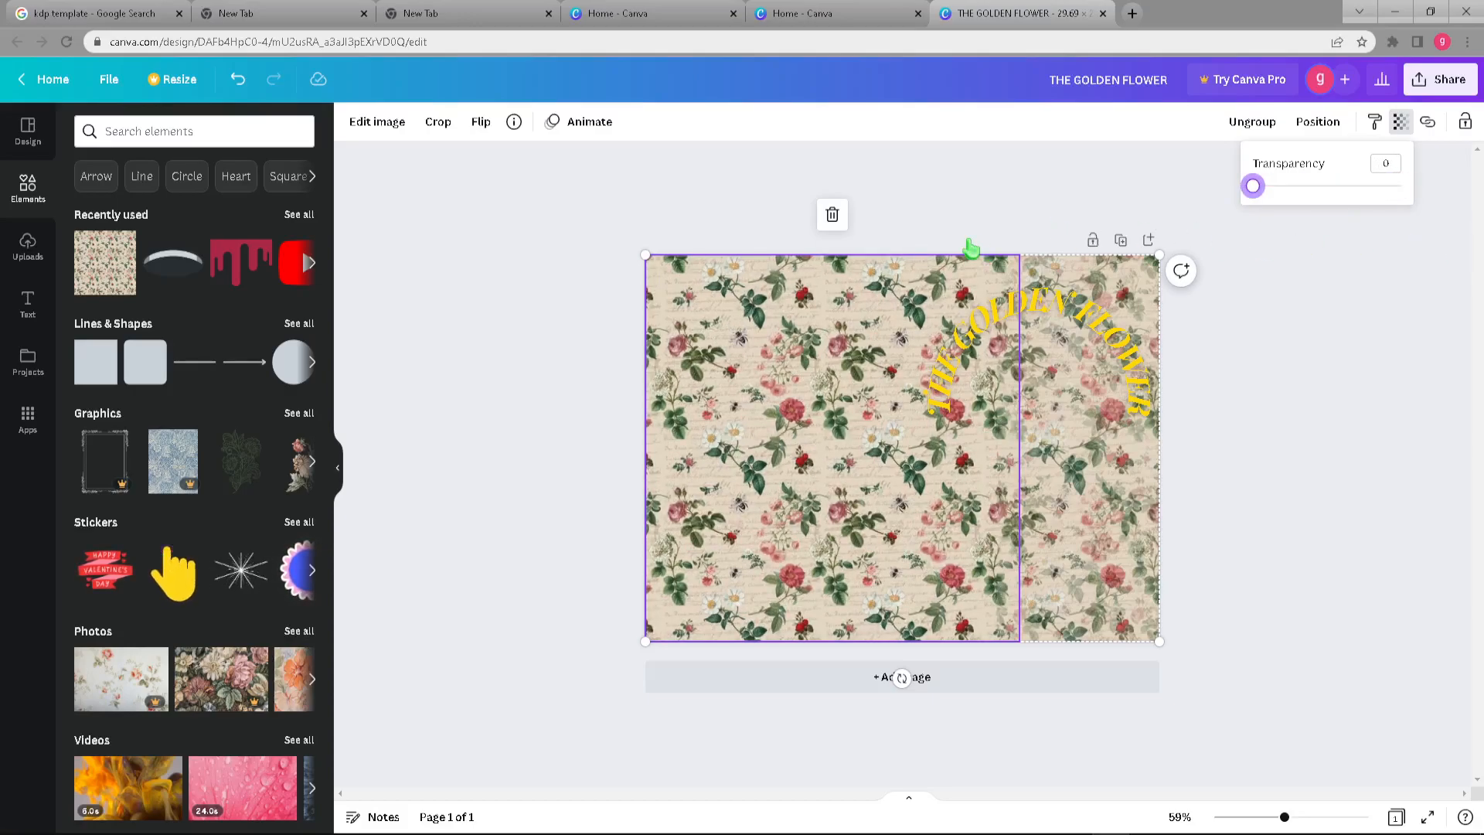
# Duplicate the curved gold title from the front cover and move the copy onto the back cover.
pyautogui.moveTo(997, 247); pyautogui.dragTo(1401, 339)
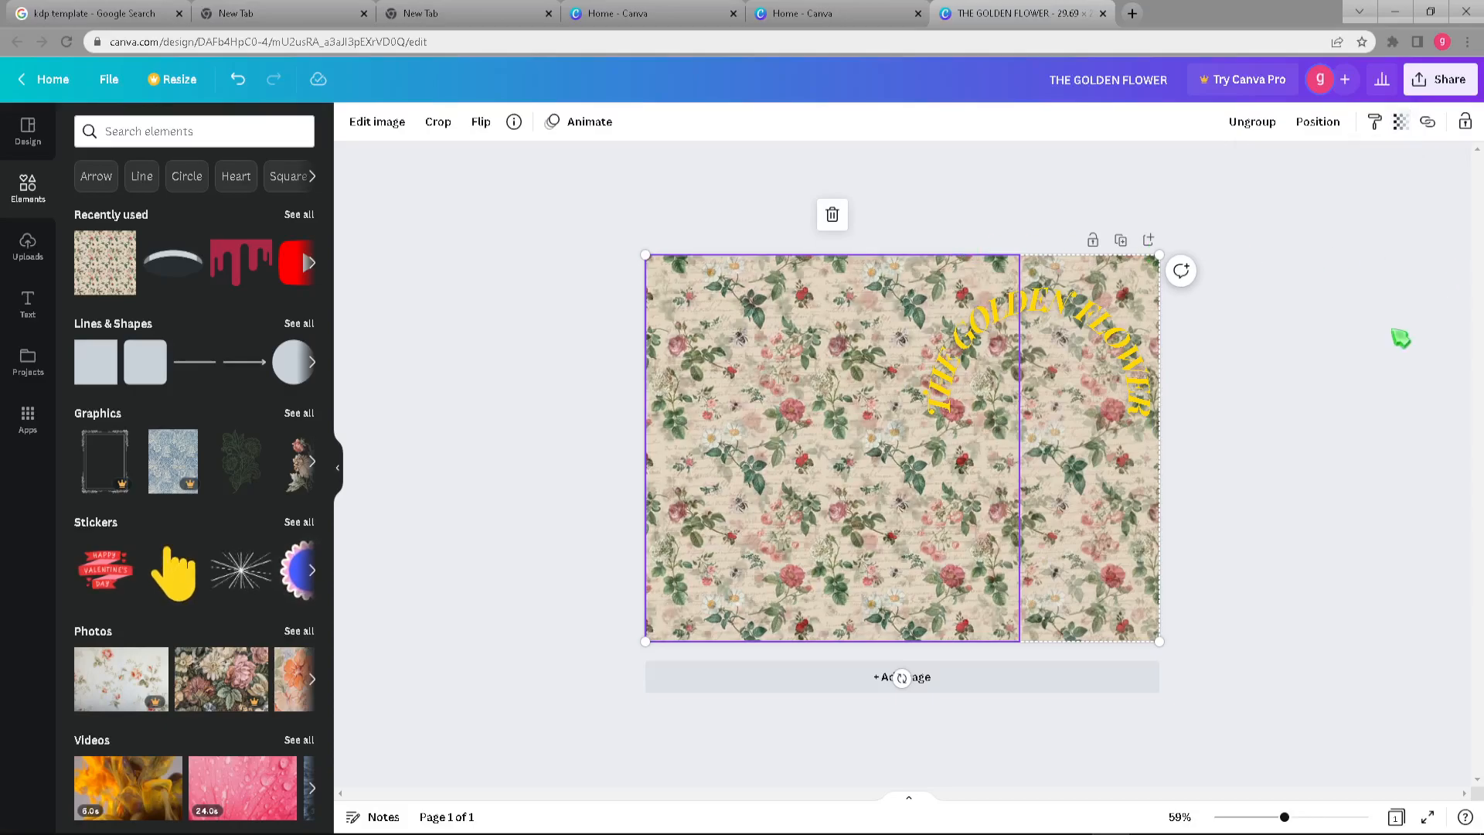
pyautogui.click(1276, 366)
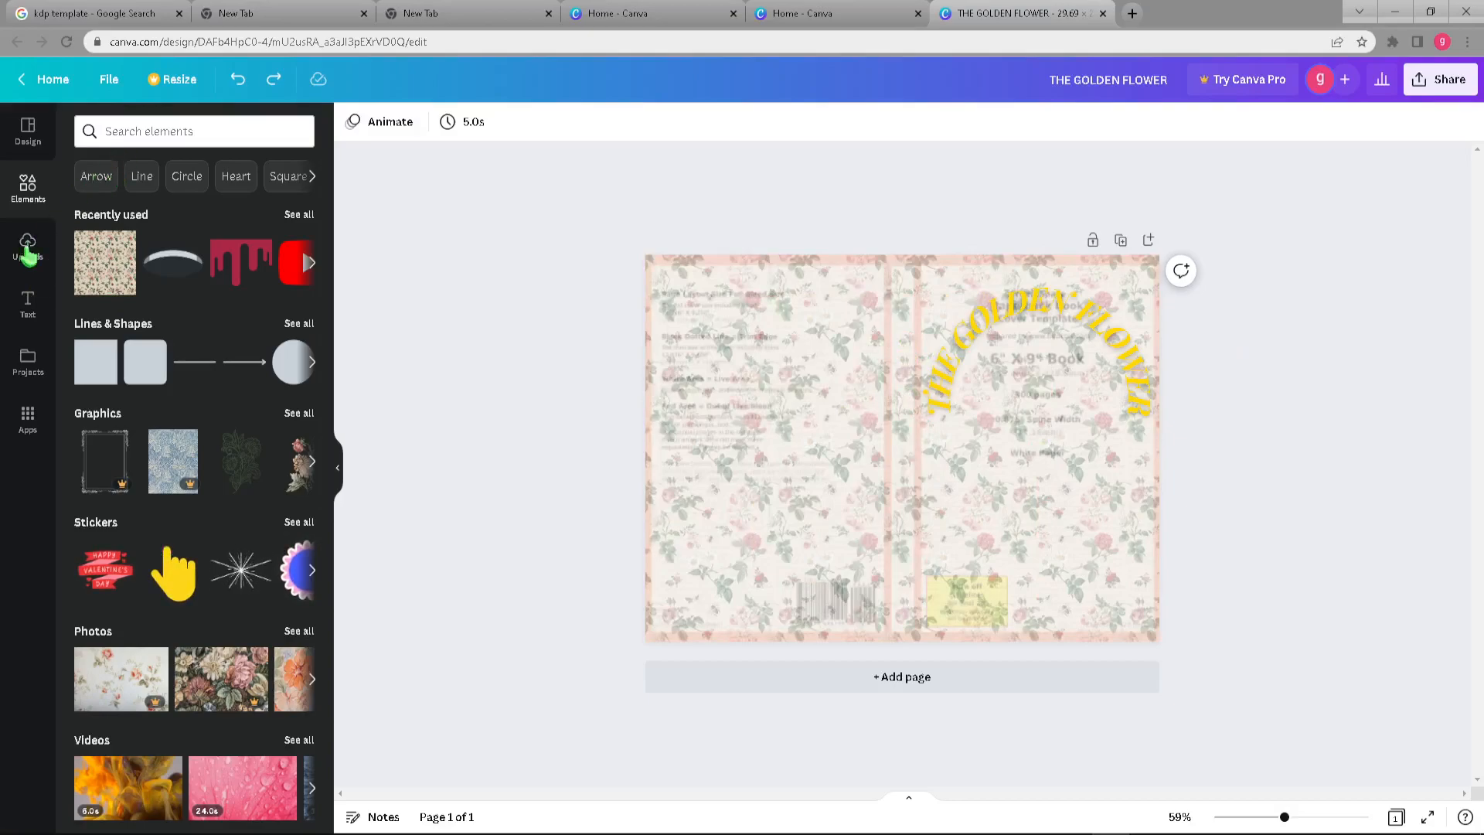
pyautogui.click(29, 303)
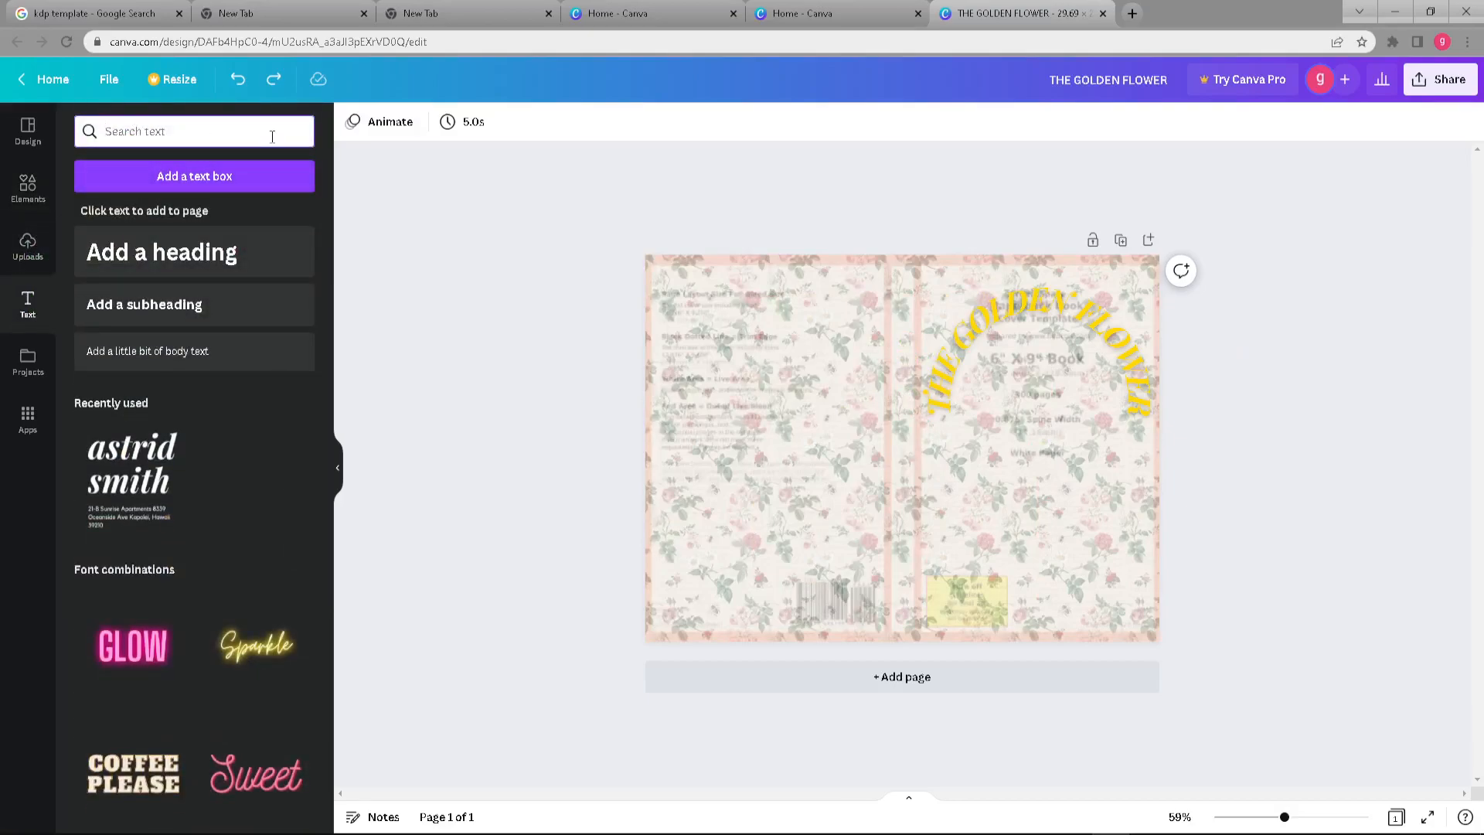
pyautogui.click(1074, 309)
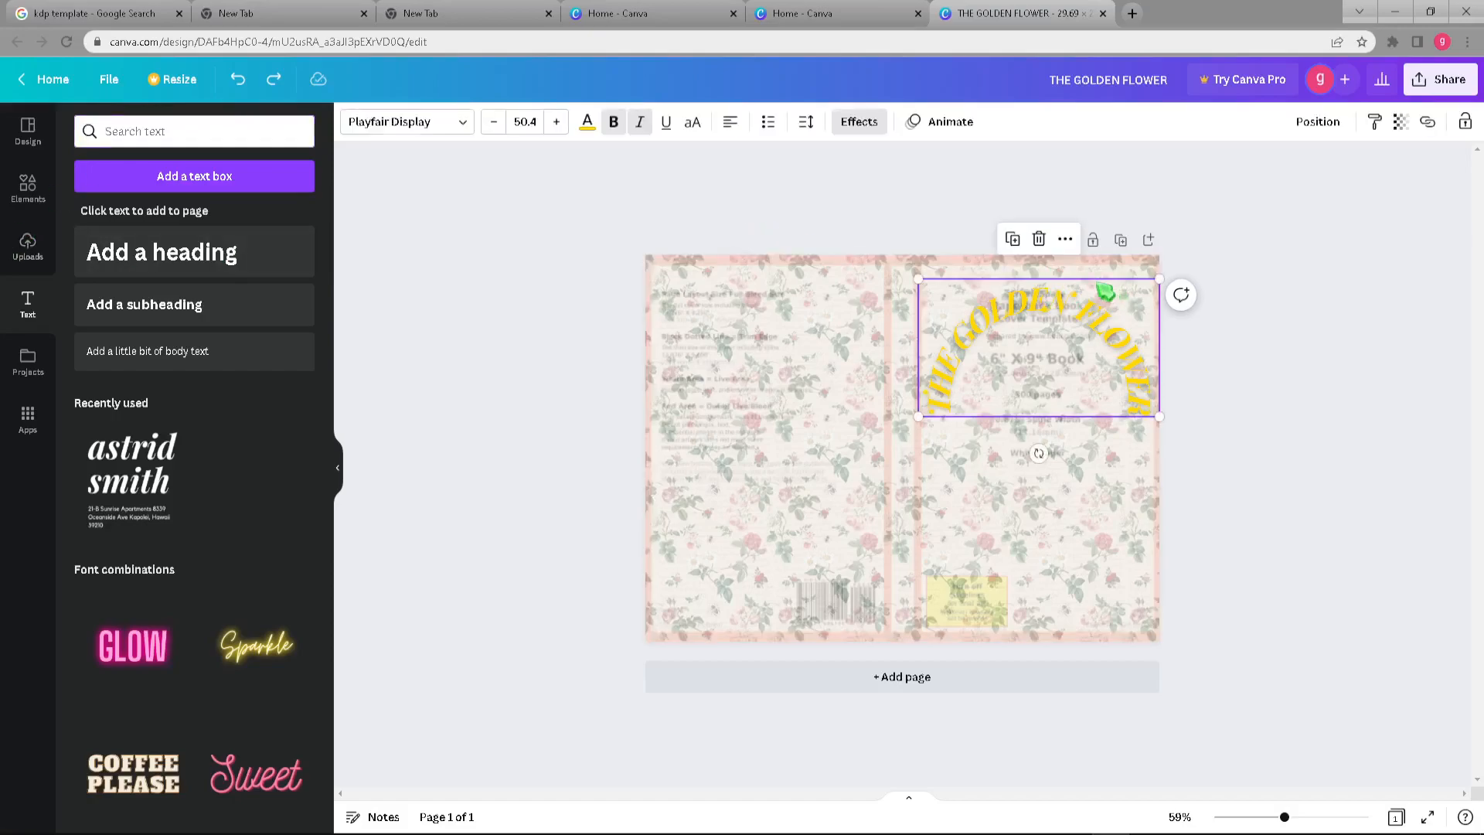
pyautogui.hotkey('ctrl', 'd')
pyautogui.moveTo(1084, 313); pyautogui.dragTo(781, 396)
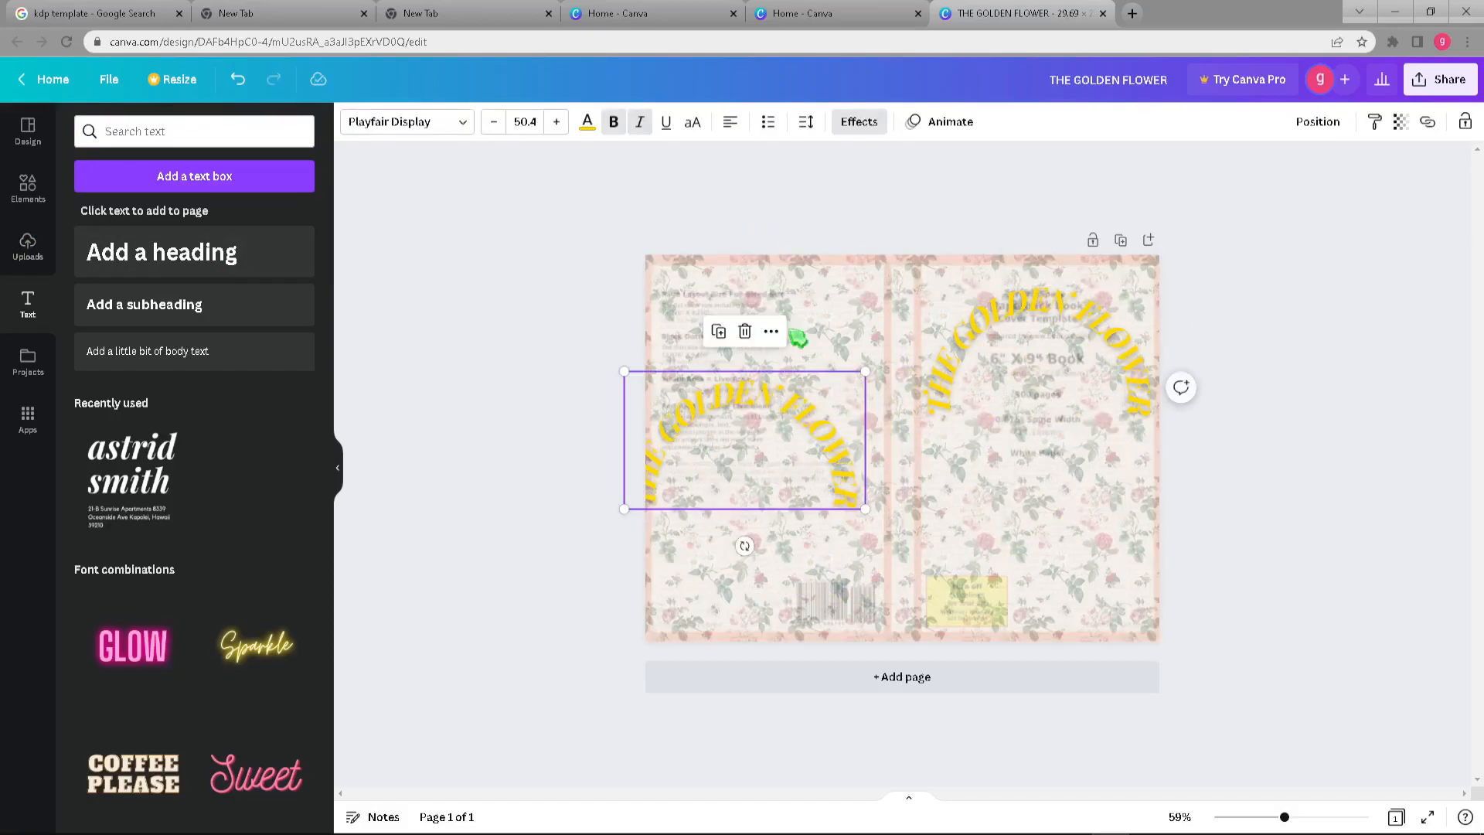
# Set the copied title's curve to 0 and rotate it a quarter turn counterclockwise so it reads upward.
pyautogui.click(859, 123)
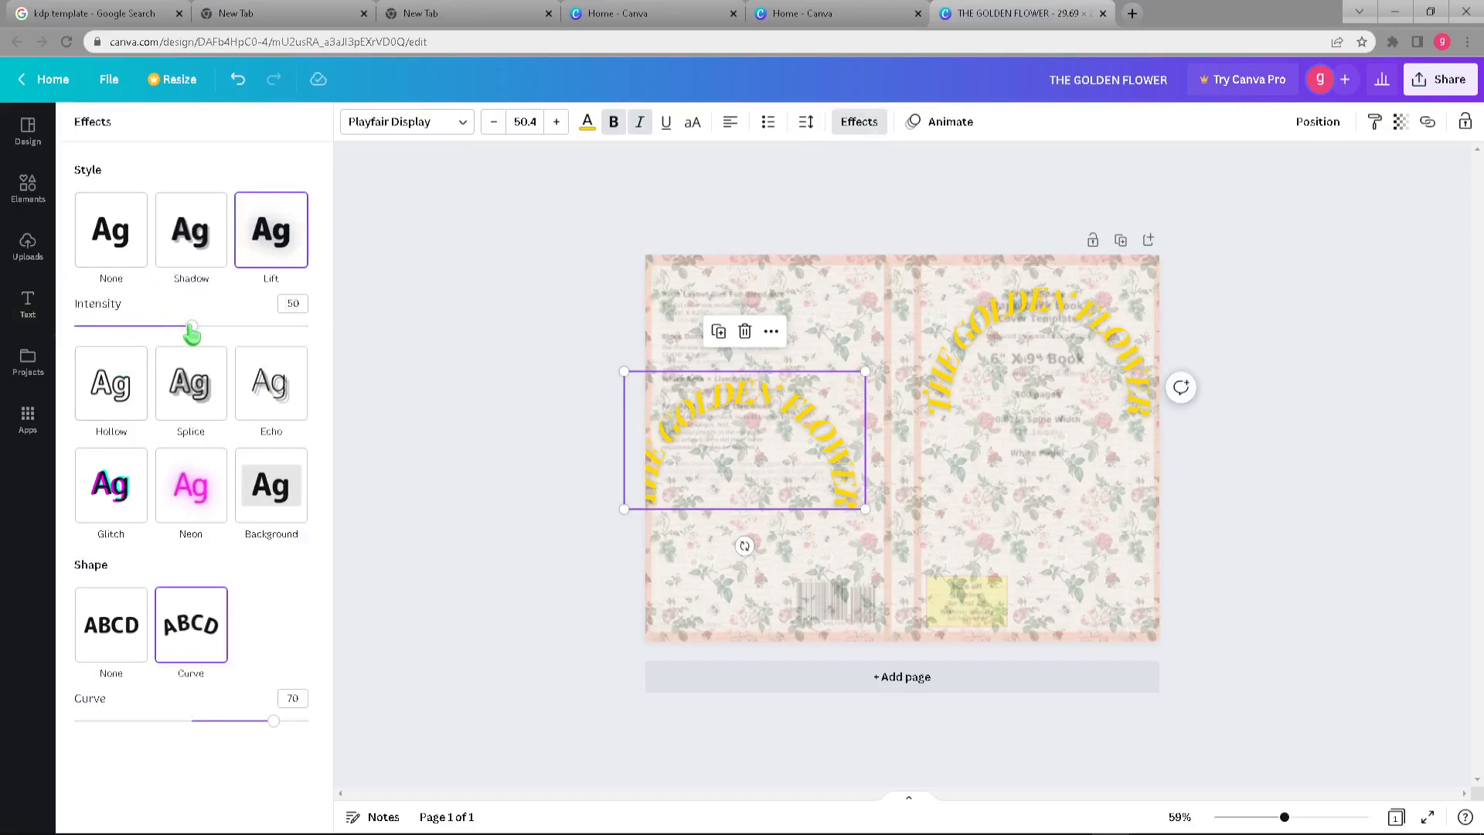
pyautogui.moveTo(273, 741); pyautogui.dragTo(198, 738)
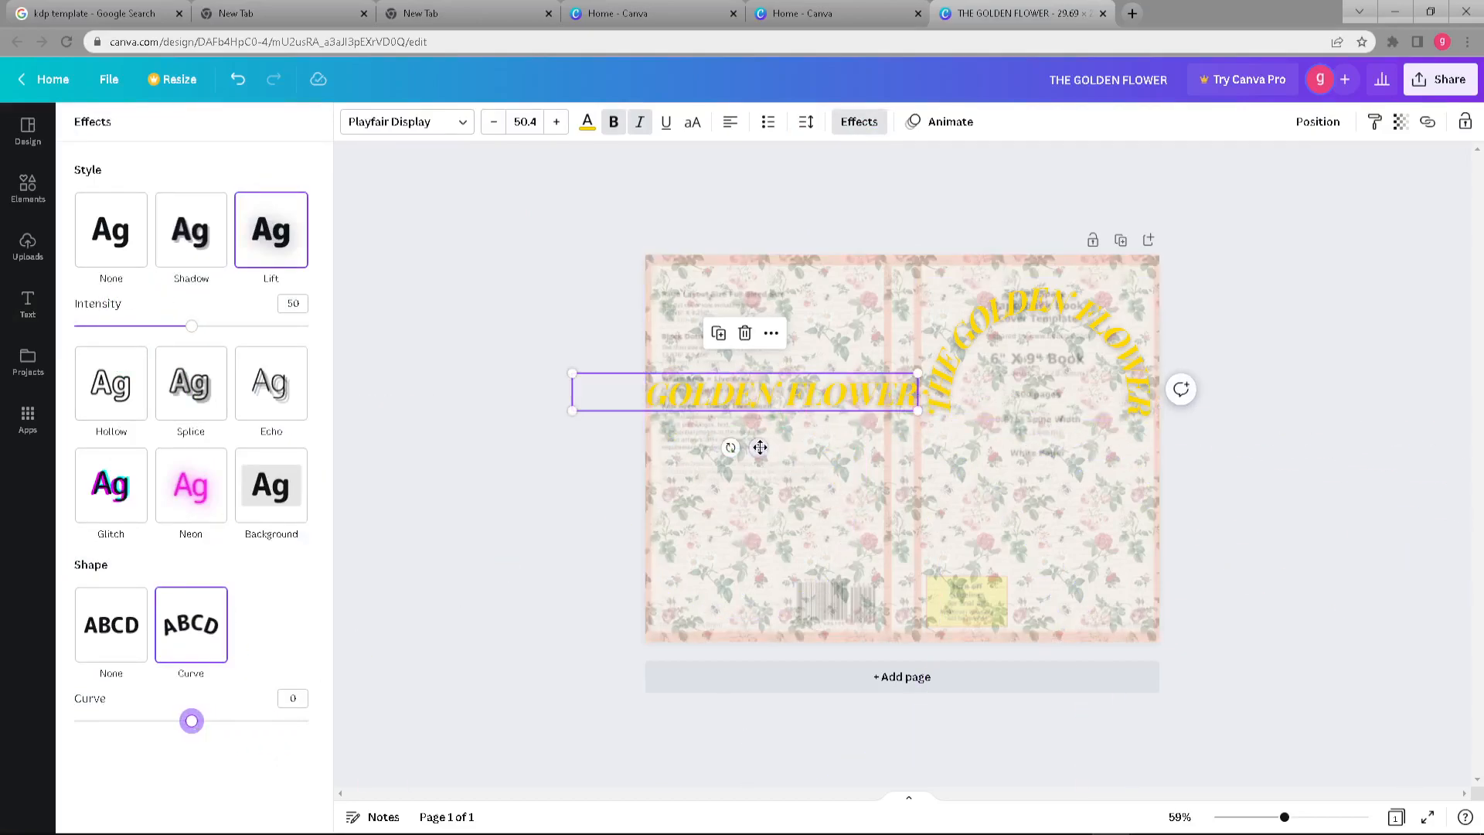
pyautogui.click(758, 481)
pyautogui.moveTo(758, 482); pyautogui.dragTo(944, 414)
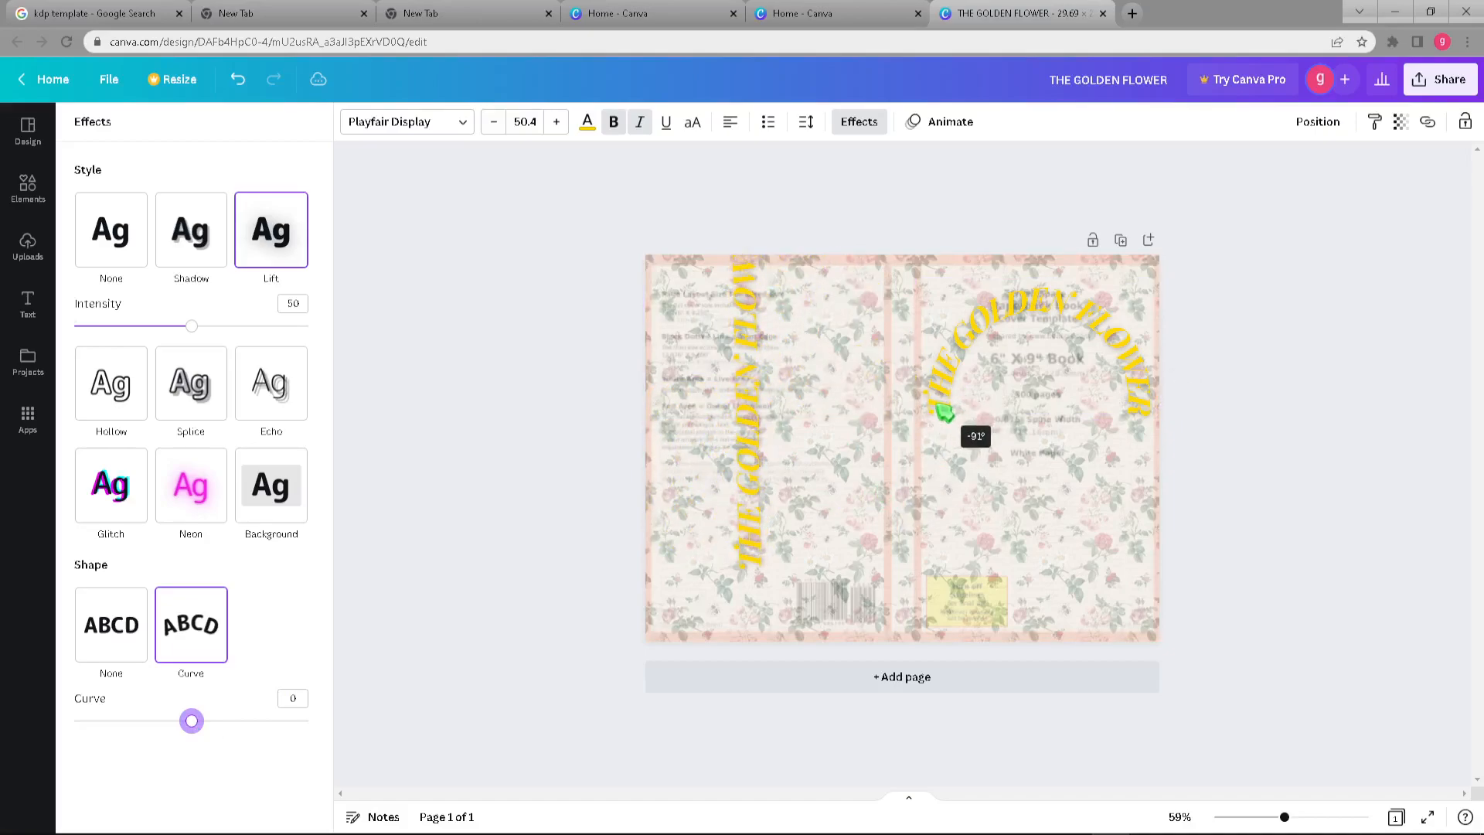
# Move the vertical title onto the upper part of the spine and shrink it to fit the spine's width.
pyautogui.moveTo(752, 425); pyautogui.dragTo(904, 482)
pyautogui.moveTo(916, 630); pyautogui.dragTo(913, 430)
pyautogui.click(933, 506)
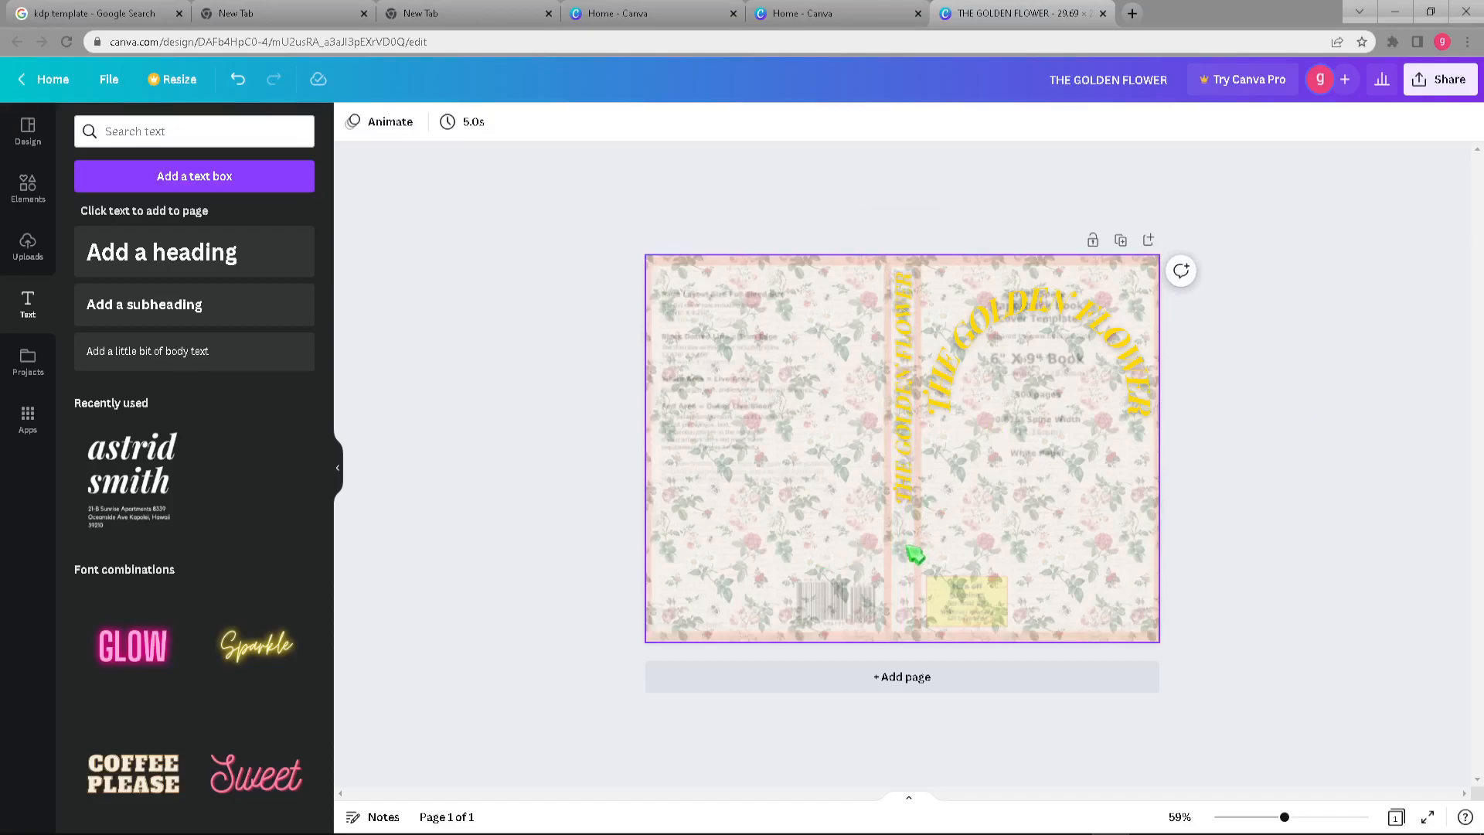
# Add a heading to the page and enter the author's full name in capital letters.
pyautogui.click(192, 246)
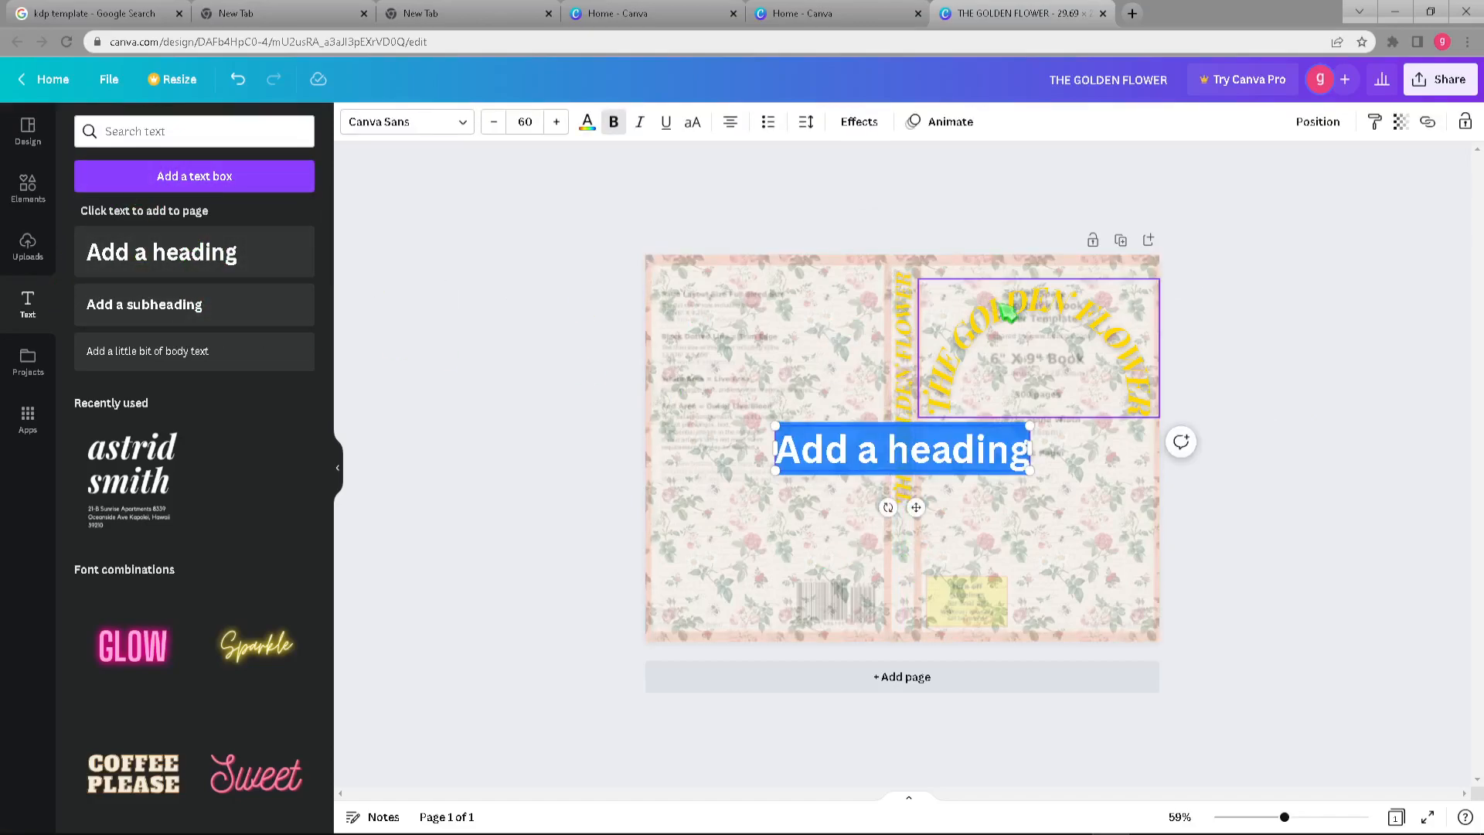
pyautogui.write('GARY JUN')
pyautogui.press('BackSpace')
pyautogui.press('BackSpace')
pyautogui.press('BackSpace')
pyautogui.press('BackSpace')
pyautogui.write('JUNIOR')
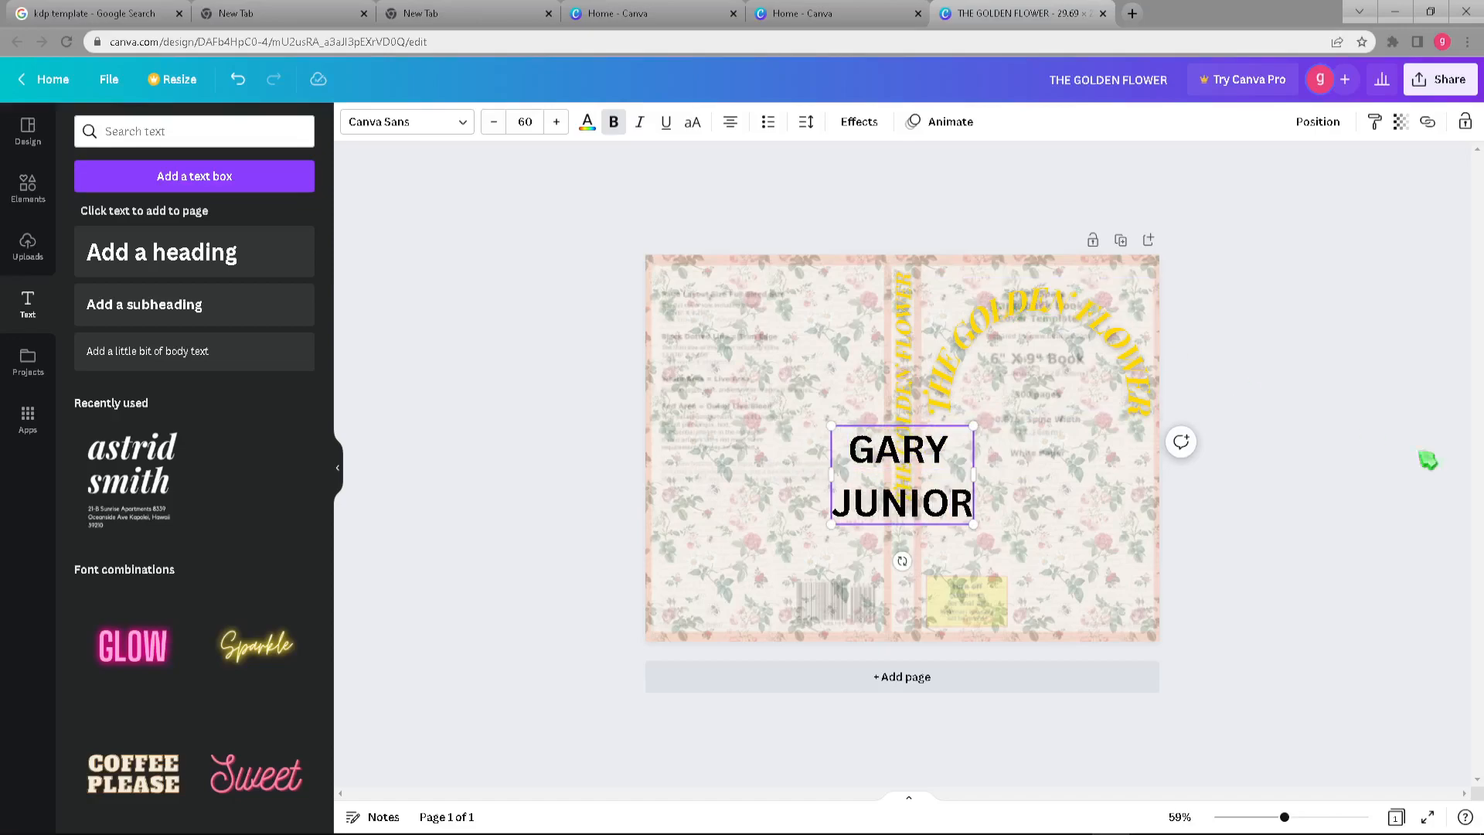
# Shrink the author name to font size 31.9 and rotate it to read upward beside the spine.
pyautogui.moveTo(972, 426); pyautogui.dragTo(915, 570)
pyautogui.click(1448, 608)
pyautogui.click(850, 510)
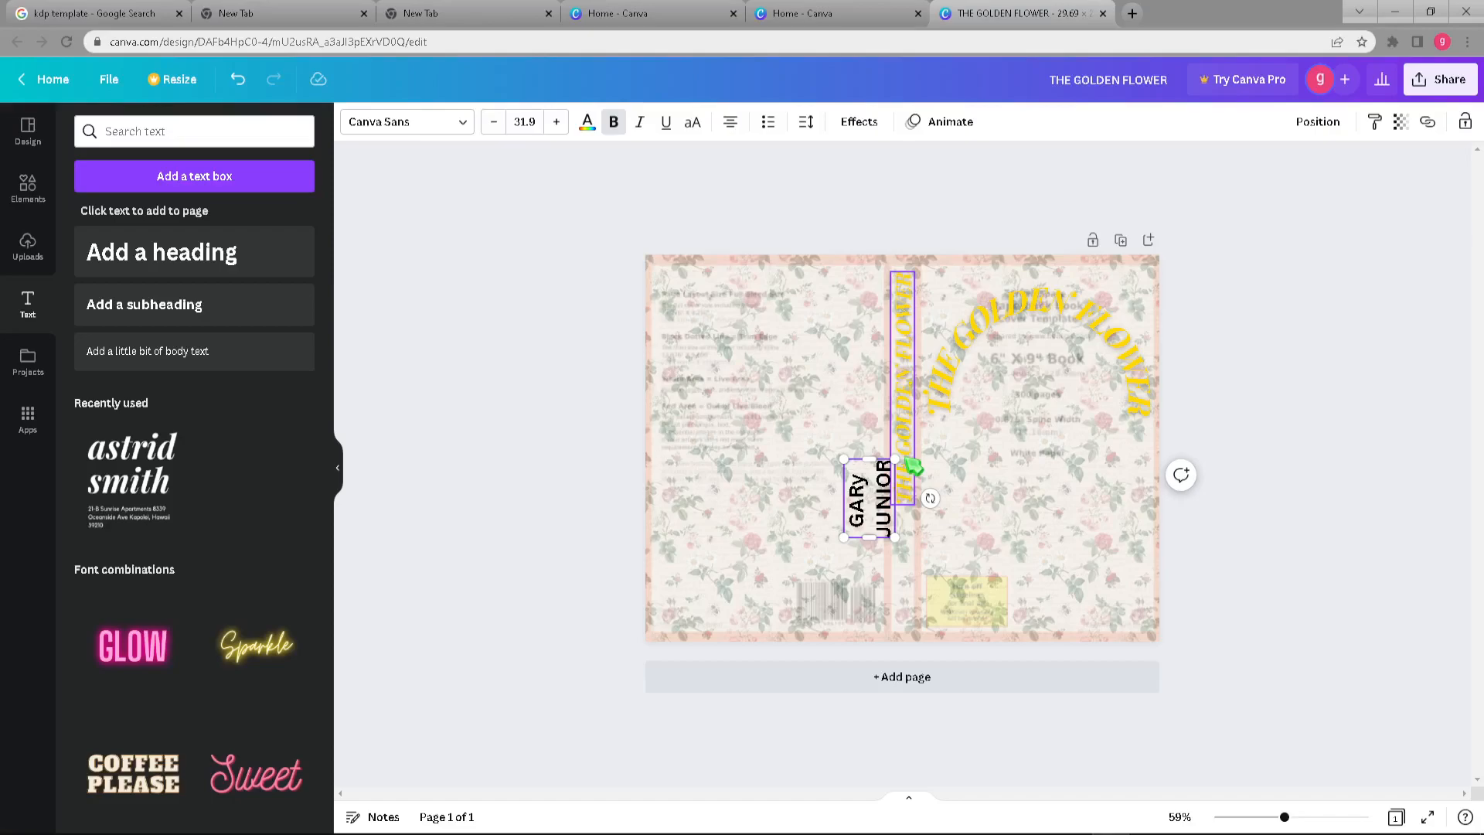
# Lengthen the author name's text box and re-enter the first name so the full name fits on one line.
pyautogui.press('BackSpace')
pyautogui.press('BackSpace')
pyautogui.press('BackSpace')
pyautogui.press('BackSpace')
pyautogui.press('BackSpace')
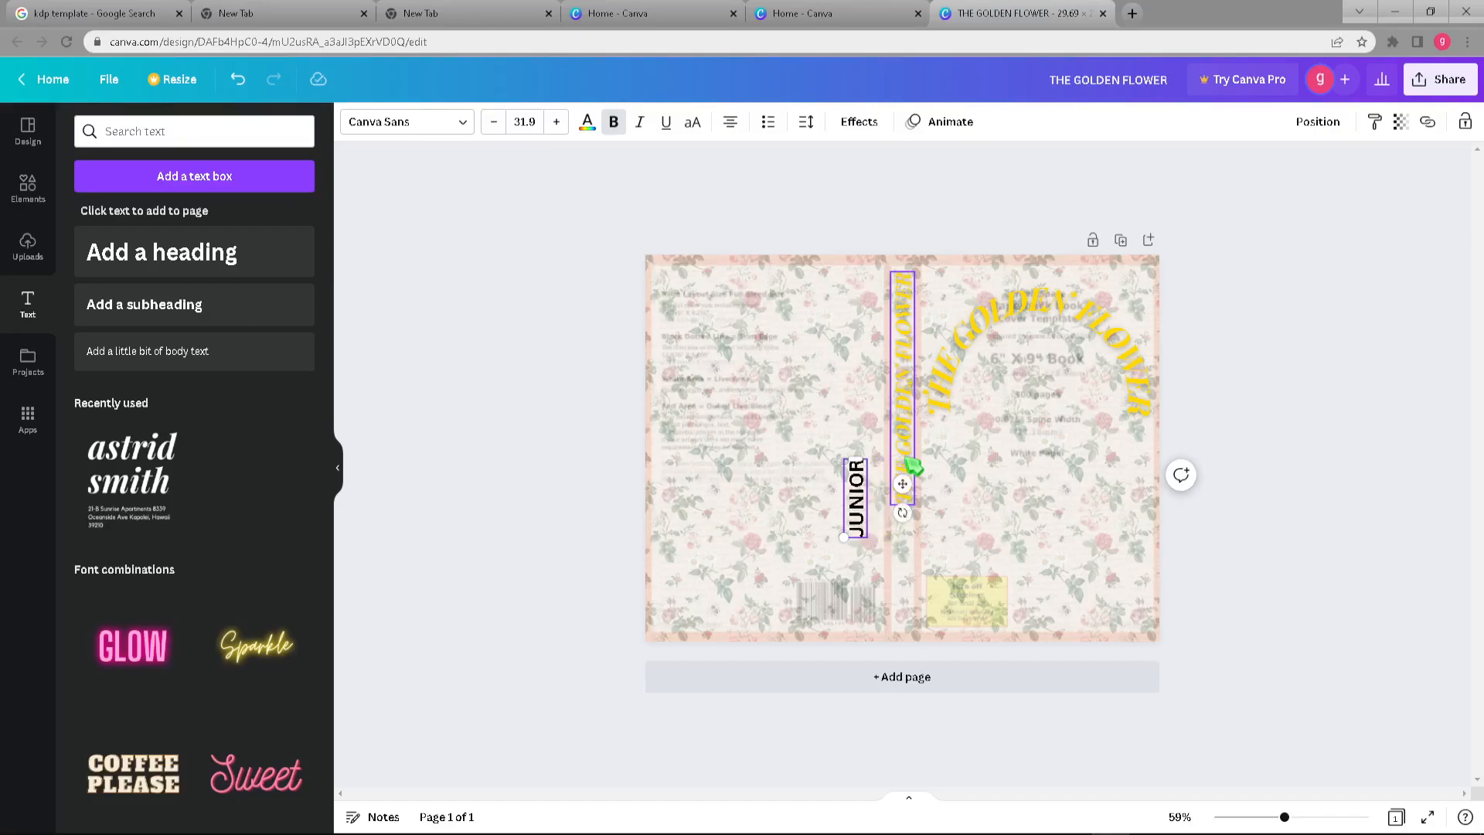
pyautogui.moveTo(856, 458); pyautogui.dragTo(855, 255)
pyautogui.write('gary')
pyautogui.press('BackSpace')
pyautogui.press('BackSpace')
pyautogui.press('BackSpace')
pyautogui.press('BackSpace')
pyautogui.write('GARY')
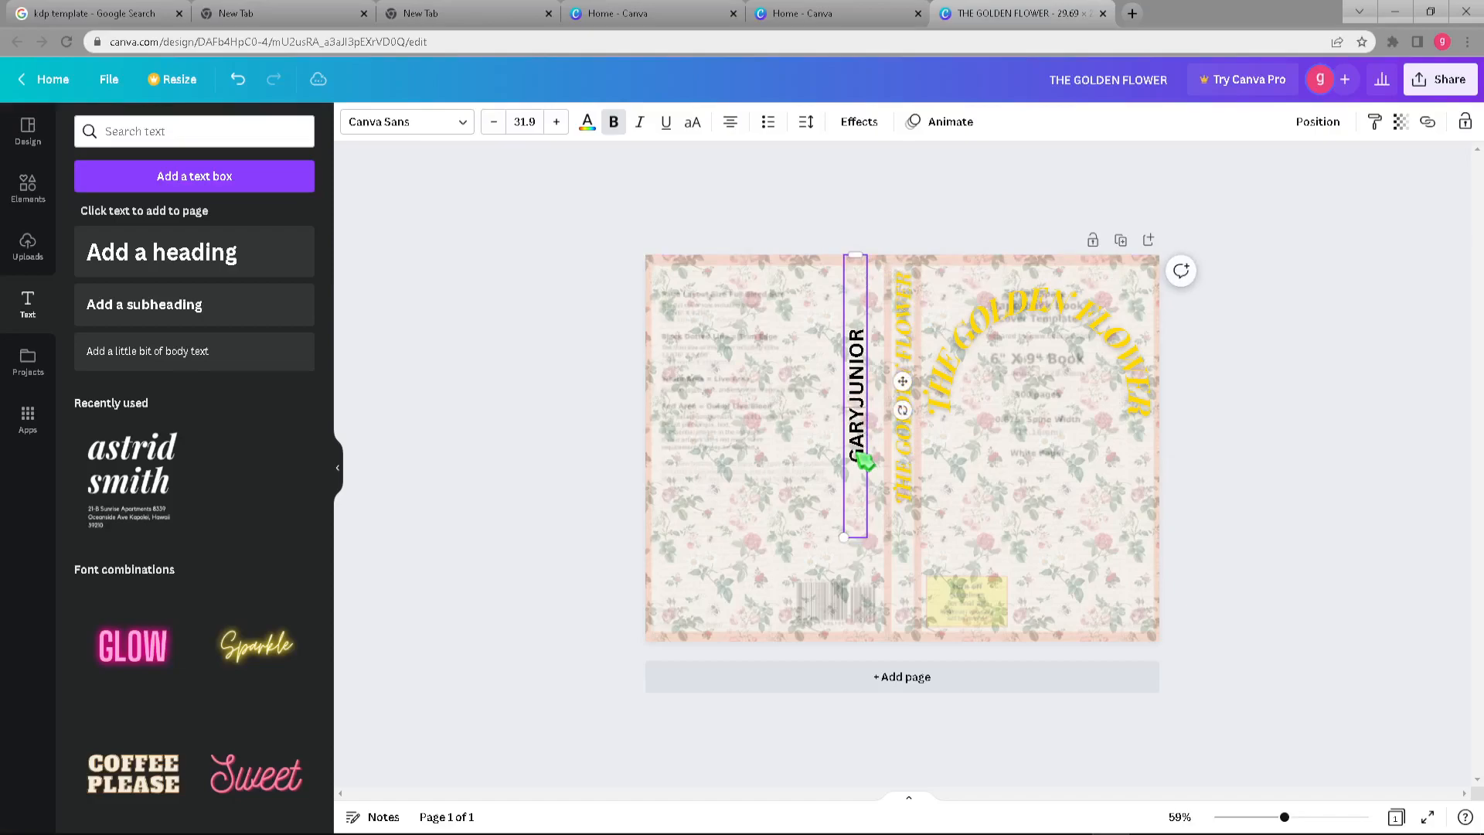
# Fit the author name on the spine below the title, shortening its text box and reducing the font size to 21.8.
pyautogui.moveTo(869, 350); pyautogui.dragTo(912, 526)
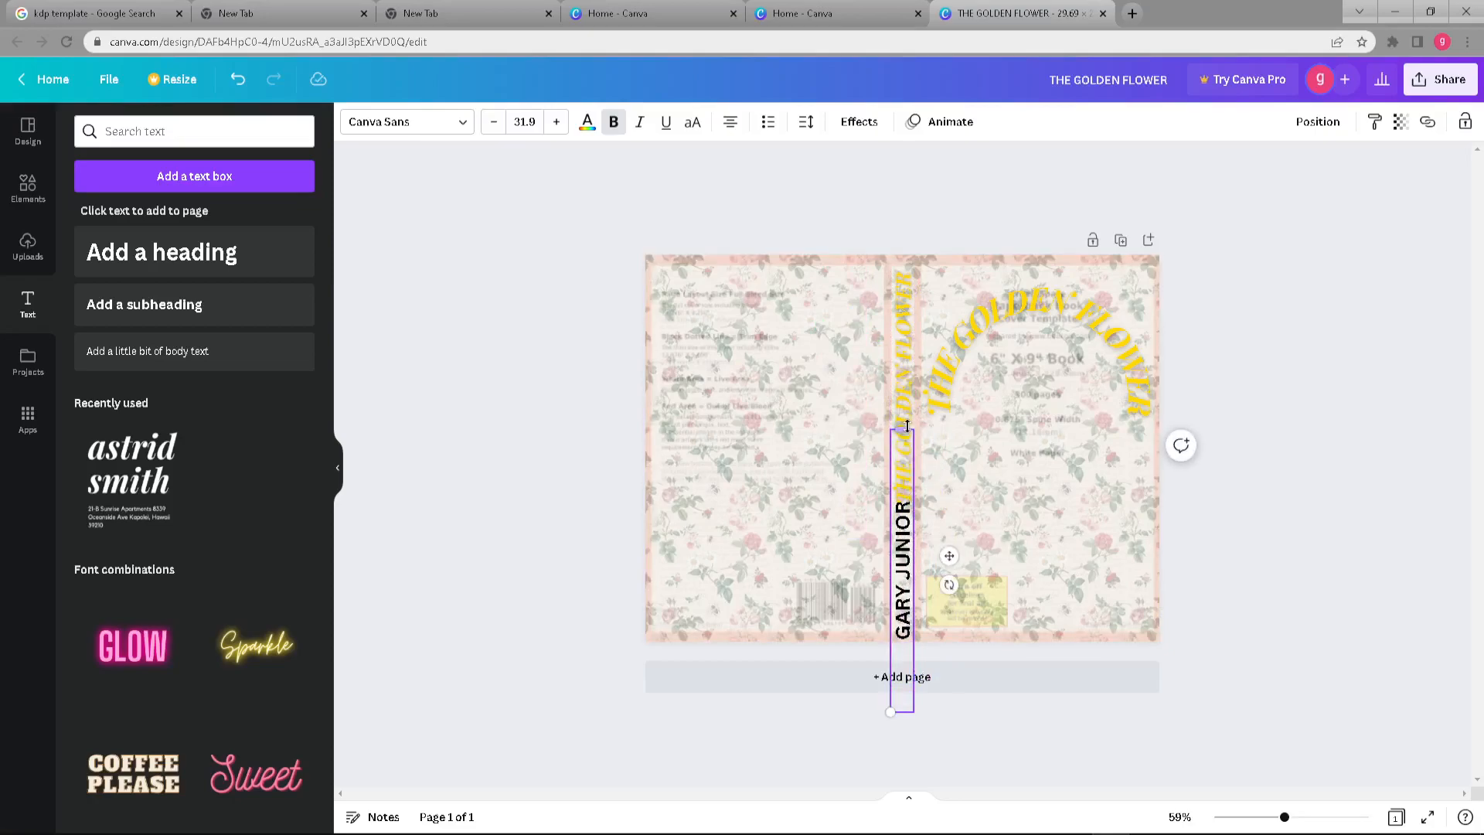
pyautogui.moveTo(906, 431); pyautogui.dragTo(906, 564)
pyautogui.moveTo(908, 621); pyautogui.dragTo(905, 581)
pyautogui.moveTo(891, 711); pyautogui.dragTo(945, 563)
pyautogui.click(1078, 718)
pyautogui.click(910, 626)
pyautogui.click(1301, 557)
pyautogui.click(902, 572)
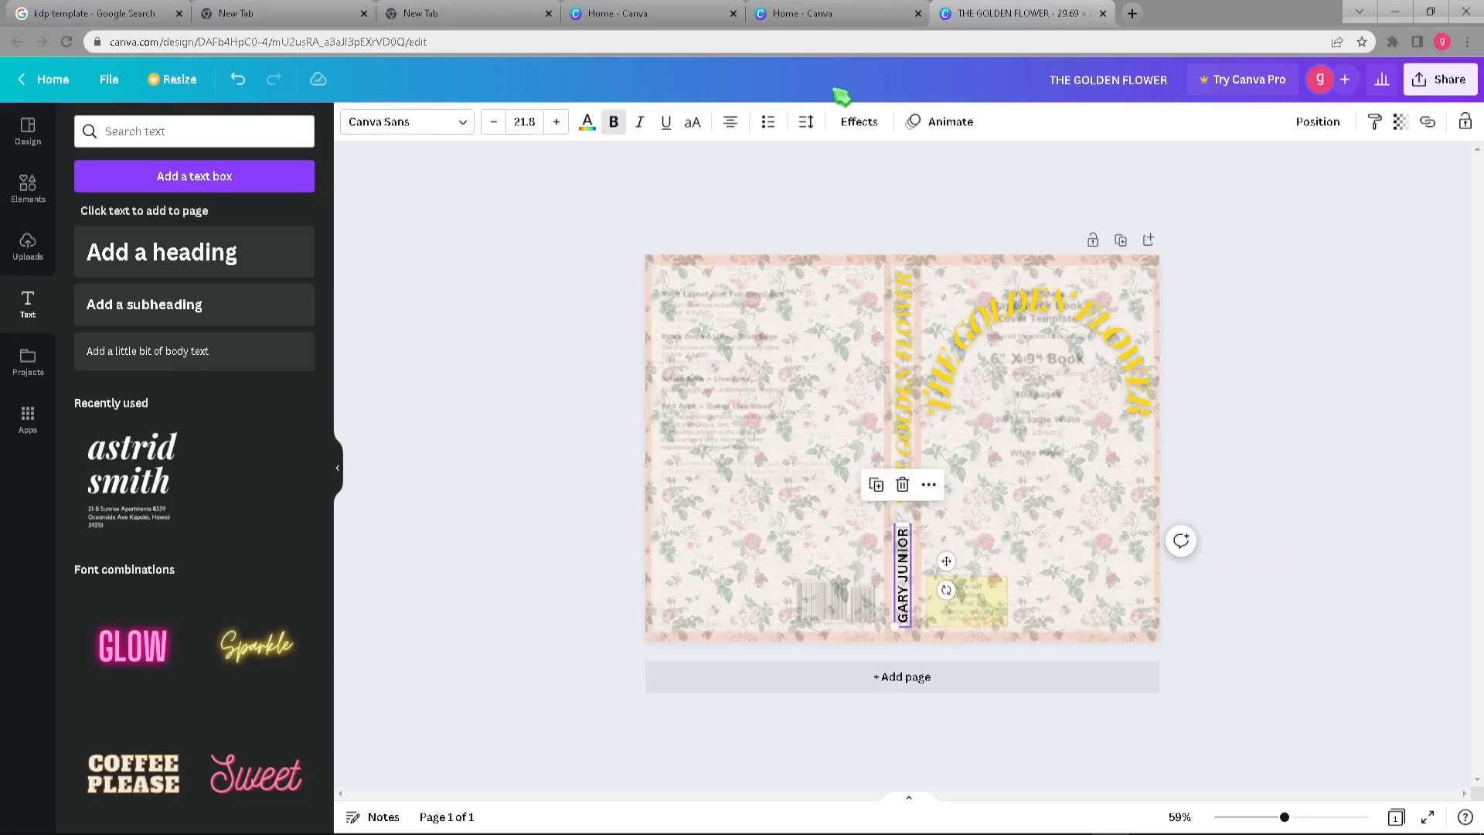
# Try the Glitch and Hollow effects on the author name on the spine, and apply the Shadow effect.
pyautogui.click(860, 121)
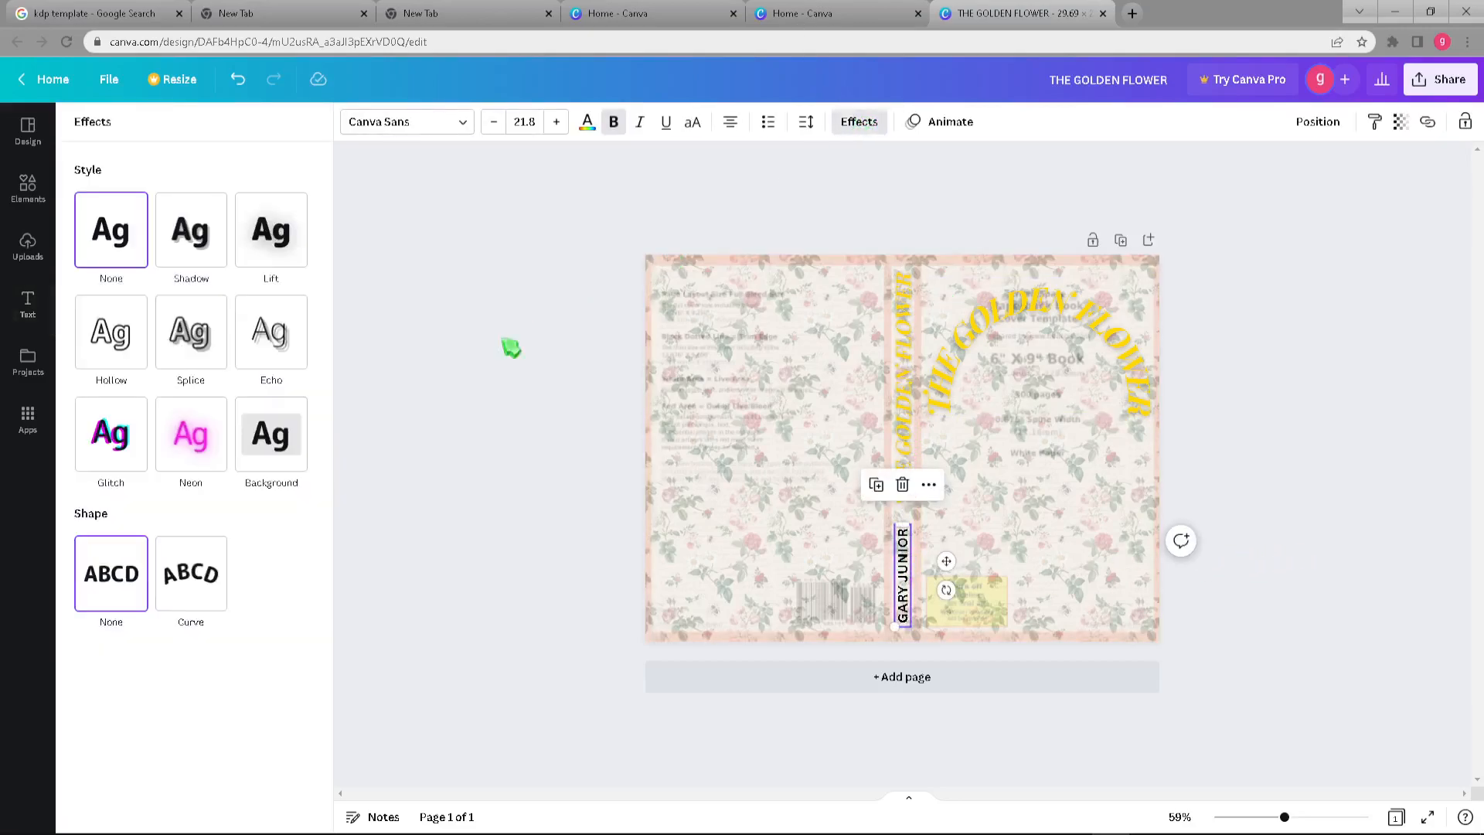
pyautogui.click(203, 442)
pyautogui.click(112, 442)
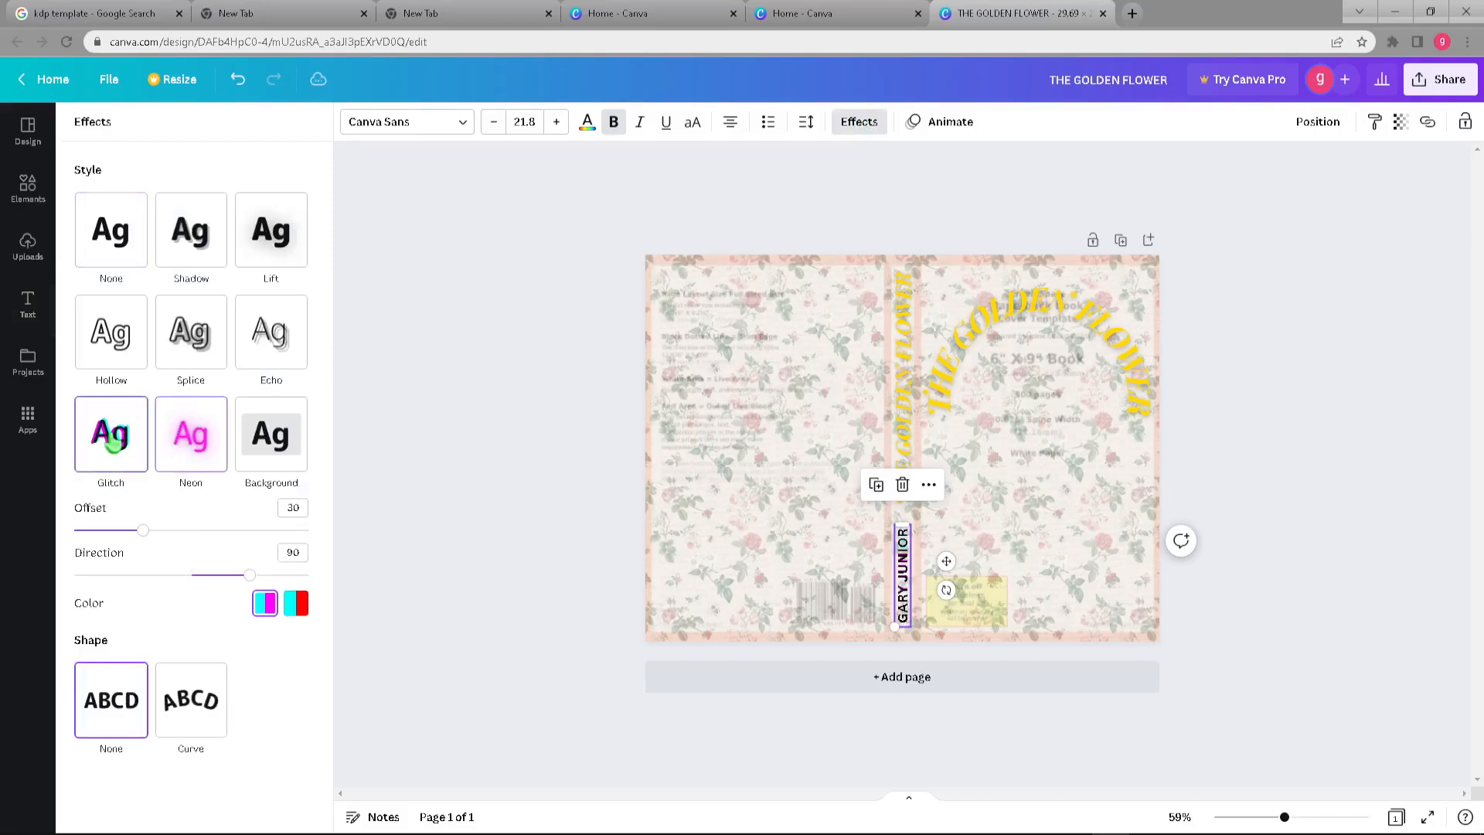
pyautogui.click(103, 332)
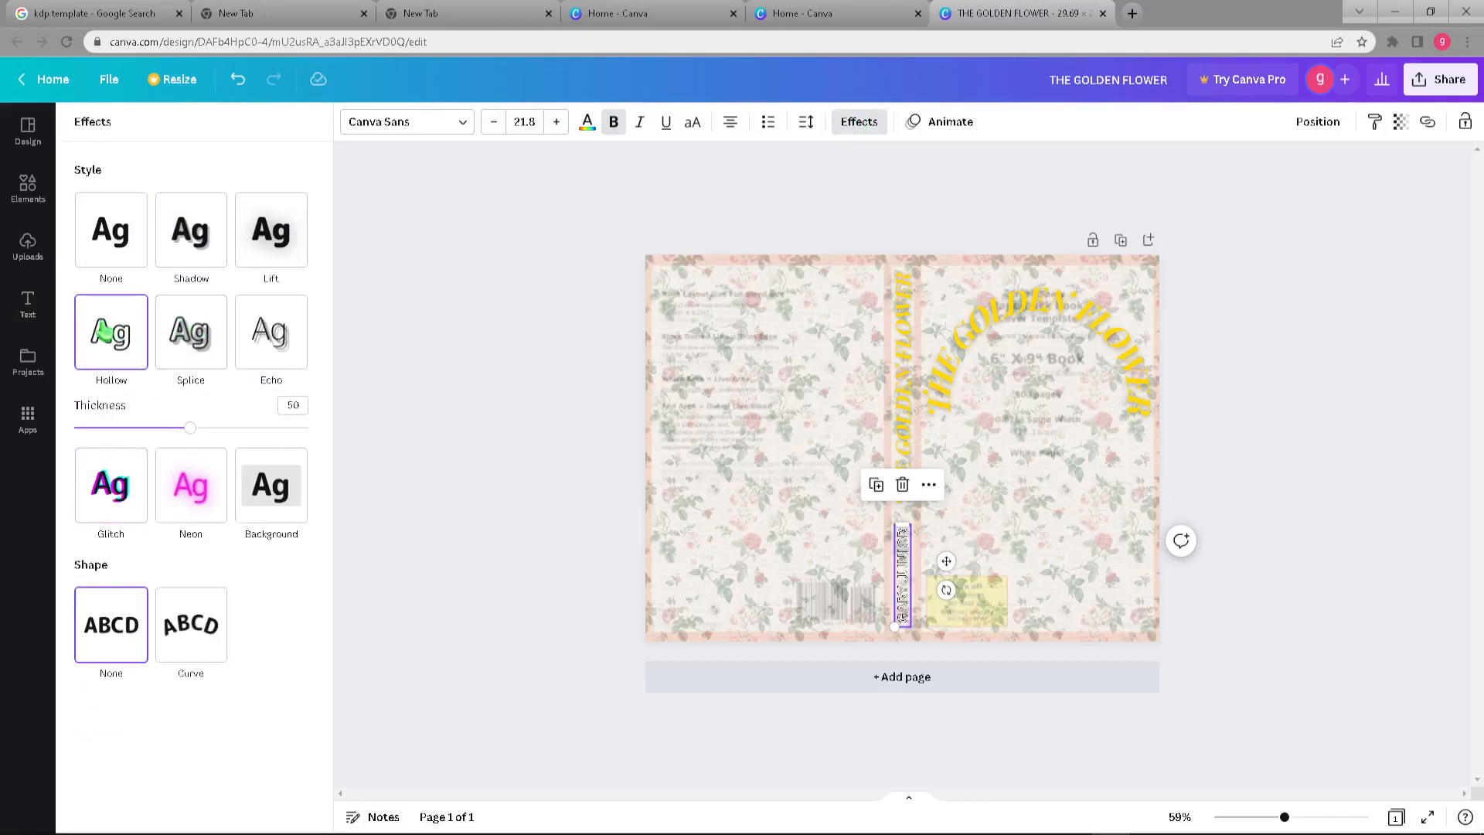
pyautogui.click(130, 246)
pyautogui.click(204, 244)
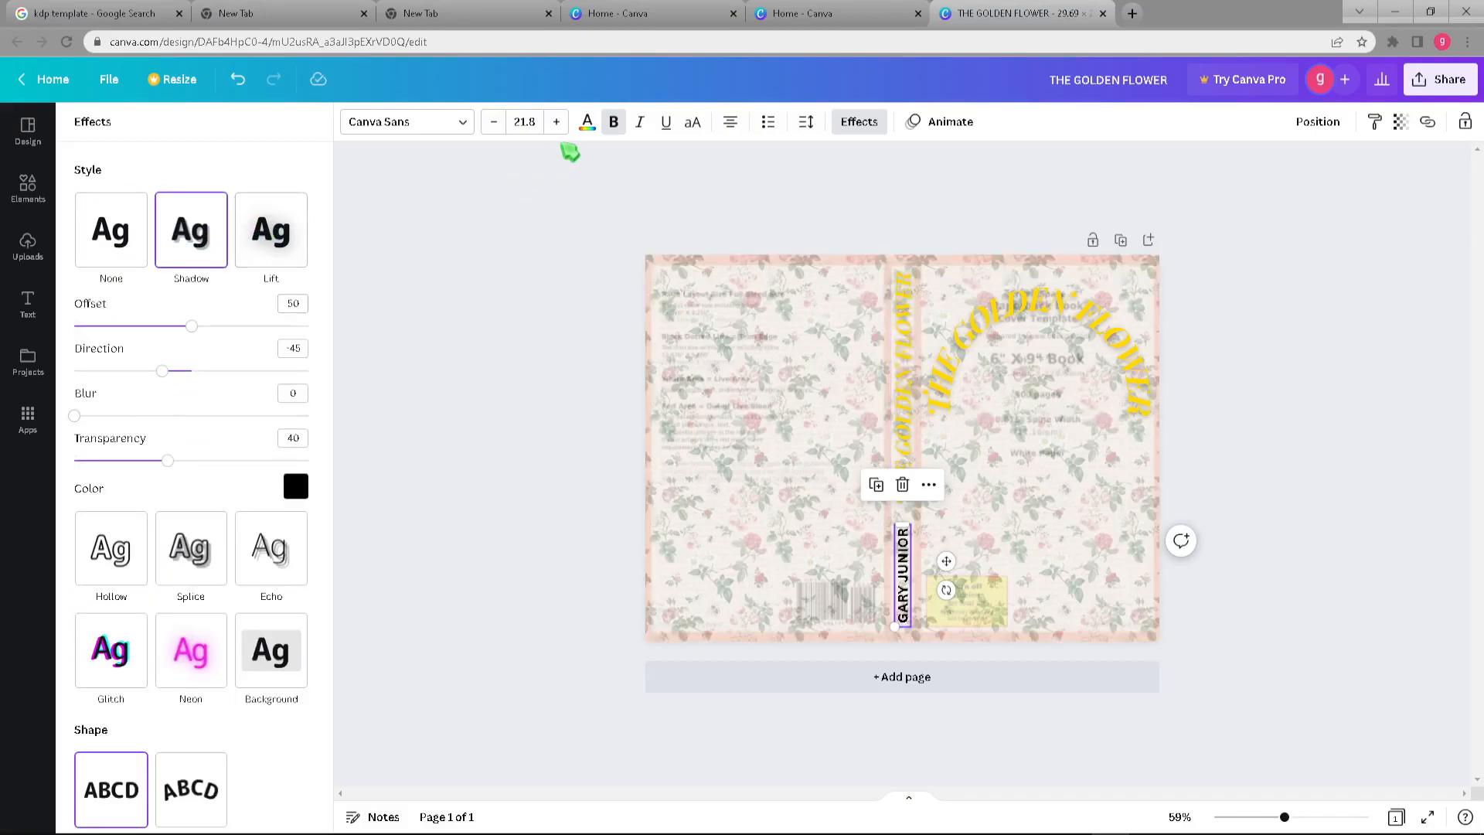
# Try white as the text color of the author name on the spine.
pyautogui.click(587, 123)
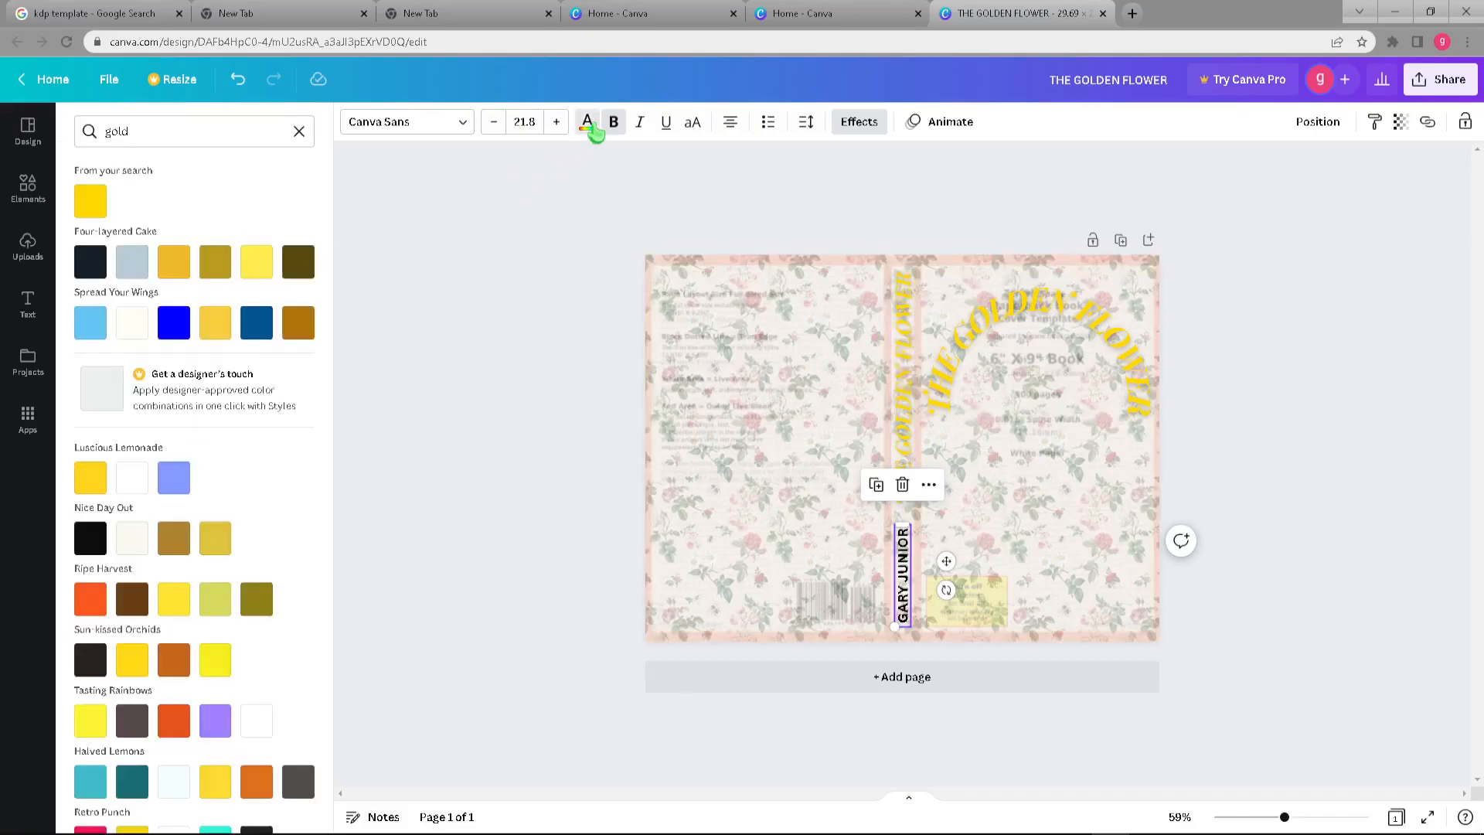
pyautogui.click(134, 477)
pyautogui.click(424, 491)
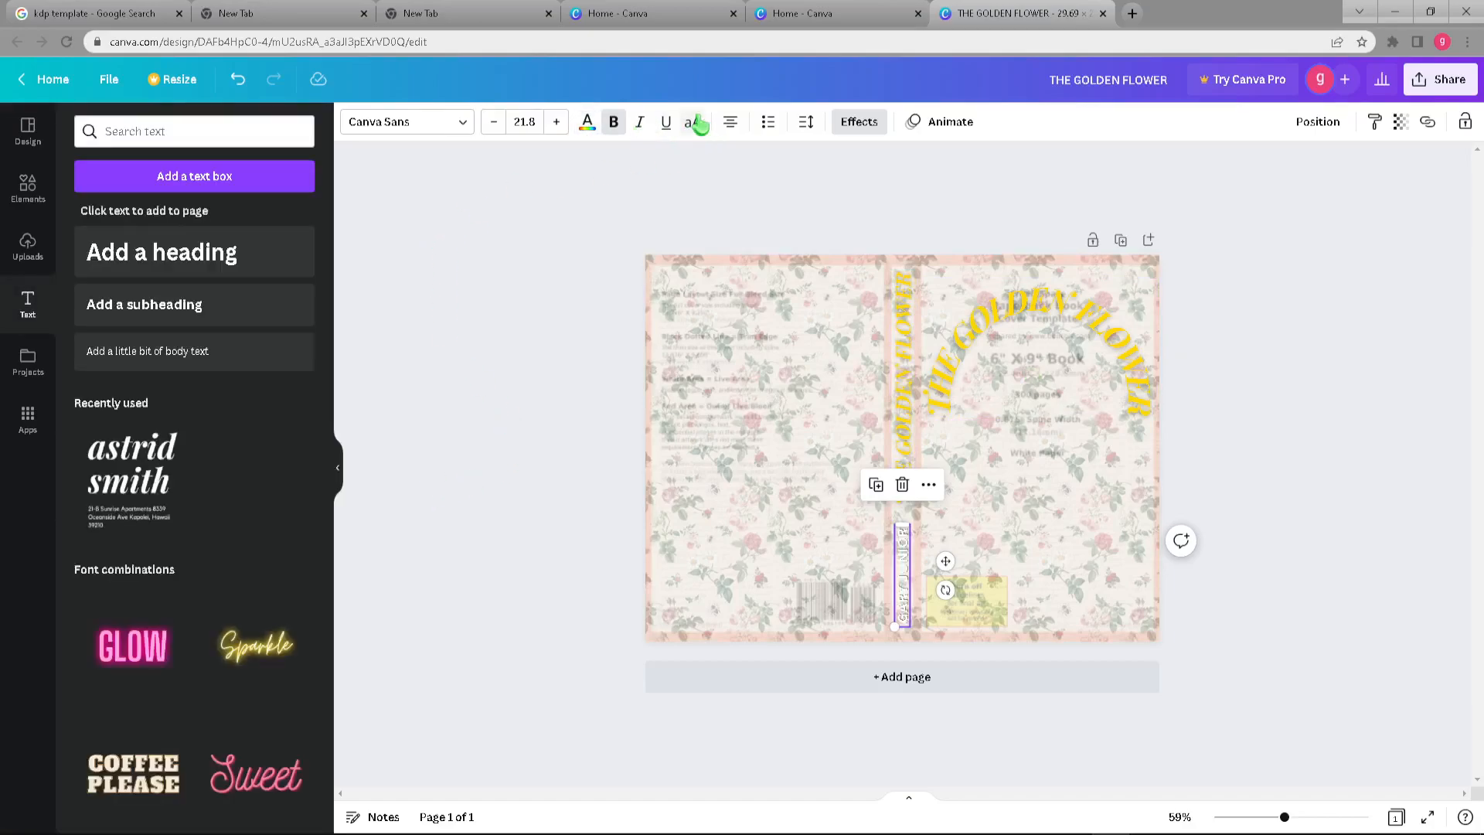
# Set the author name on the spine to the gold color used for the title.
pyautogui.click(588, 124)
pyautogui.click(100, 204)
pyautogui.click(404, 248)
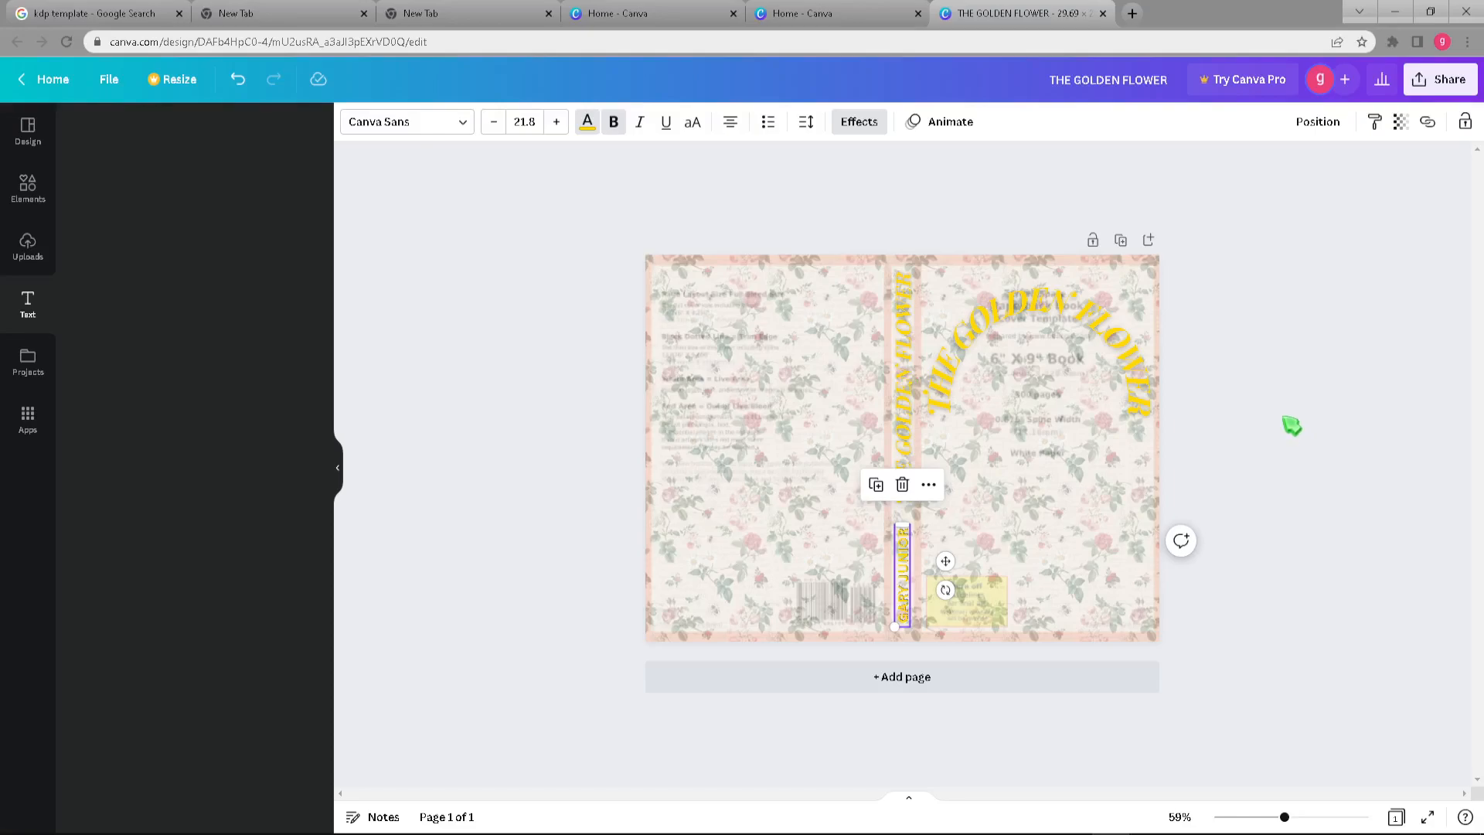
pyautogui.click(1043, 507)
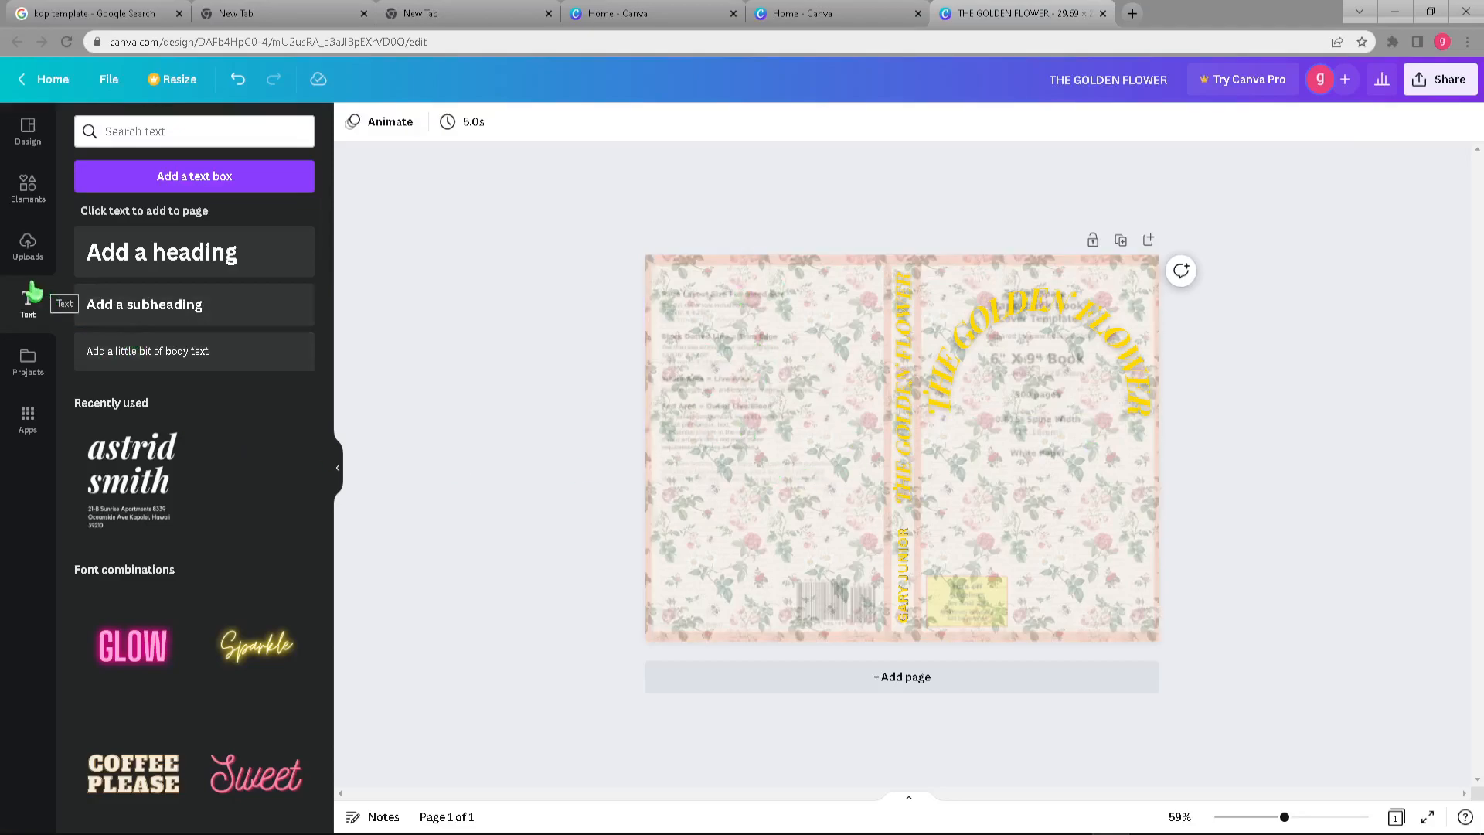
# Add body text reading "The golden flower was the most magical flower in the forest of ambudal it has the power of revival through its magical sage".
pyautogui.click(172, 351)
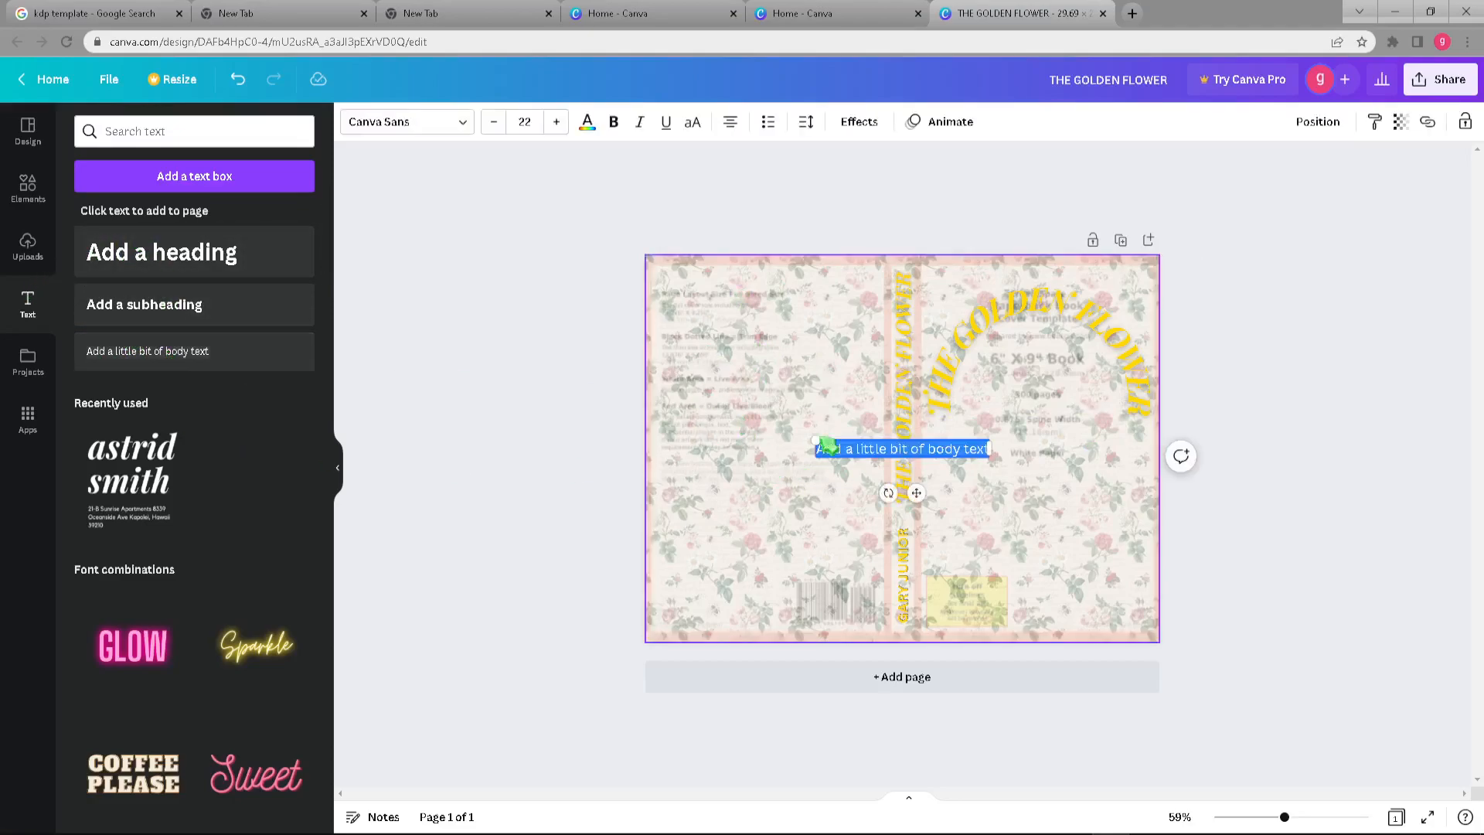
pyautogui.press('BackSpace')
pyautogui.write('The golden flower was')
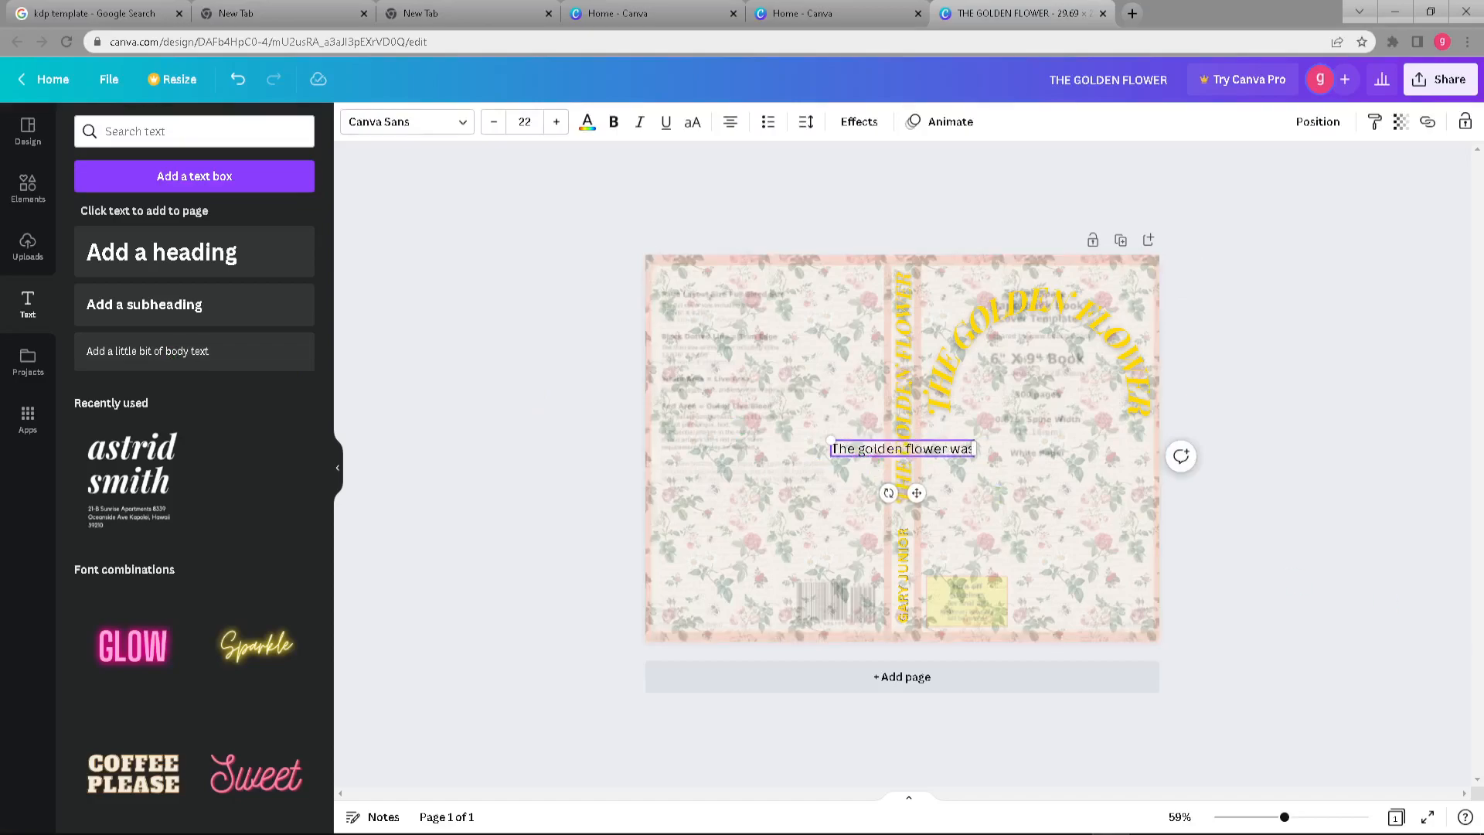
pyautogui.write('the most magical flower in the forest of ambudal it has the power of revival through its magical sage')
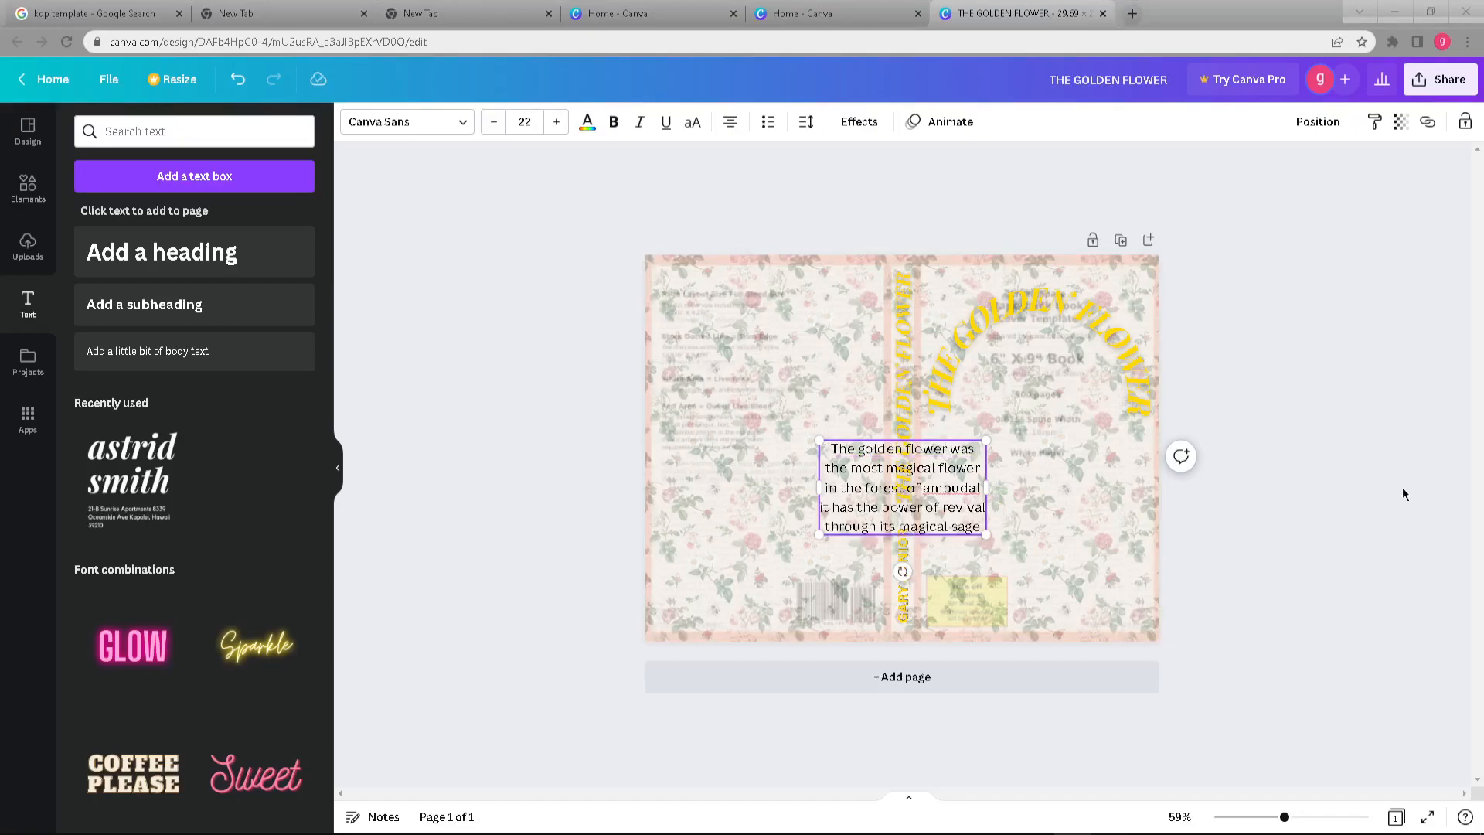
# Move the blurb onto the middle of the back cover and set all its text in Archivo Black.
pyautogui.moveTo(915, 476); pyautogui.dragTo(917, 473)
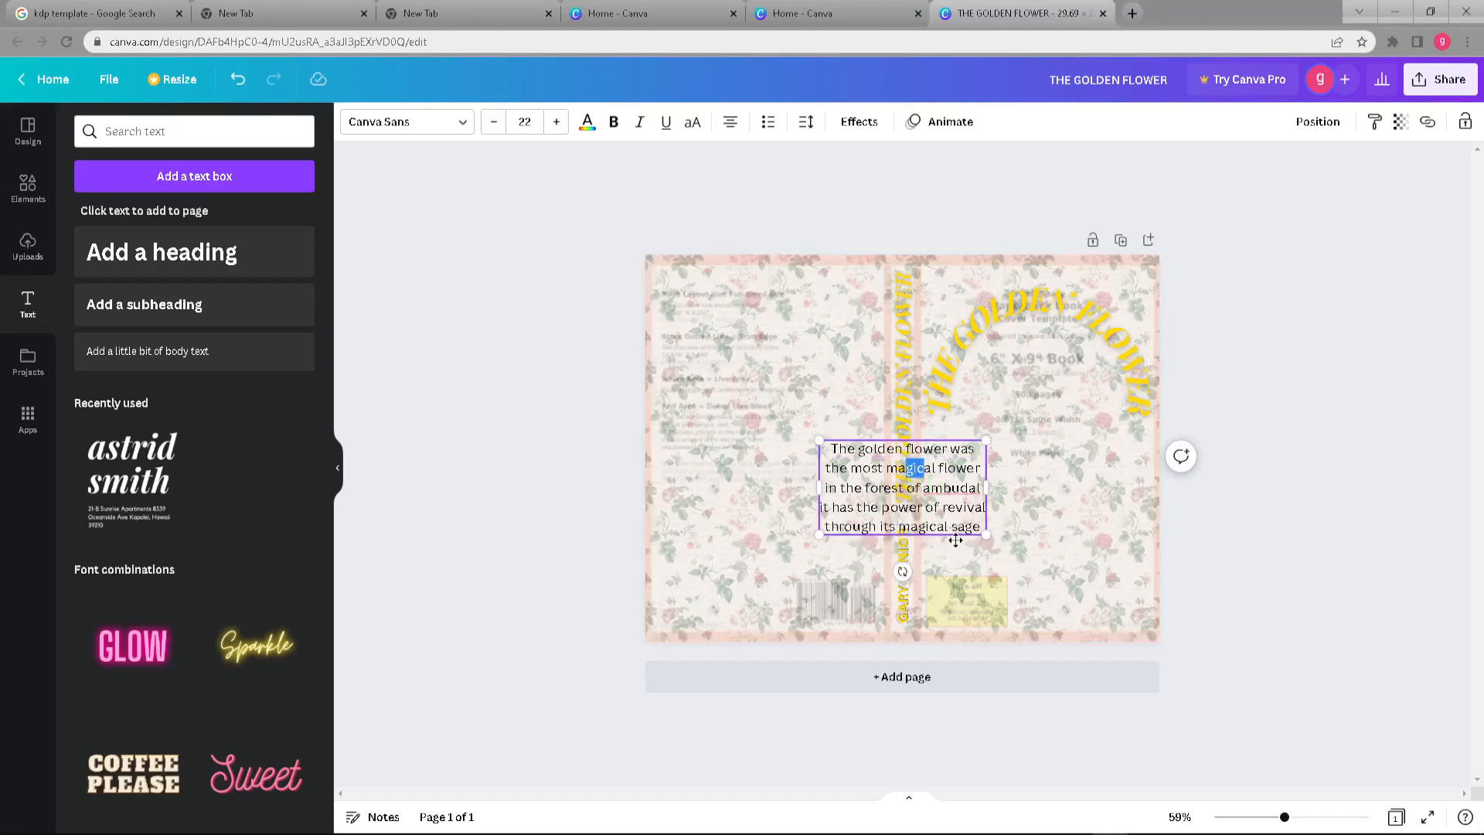
pyautogui.moveTo(876, 528); pyautogui.dragTo(828, 507)
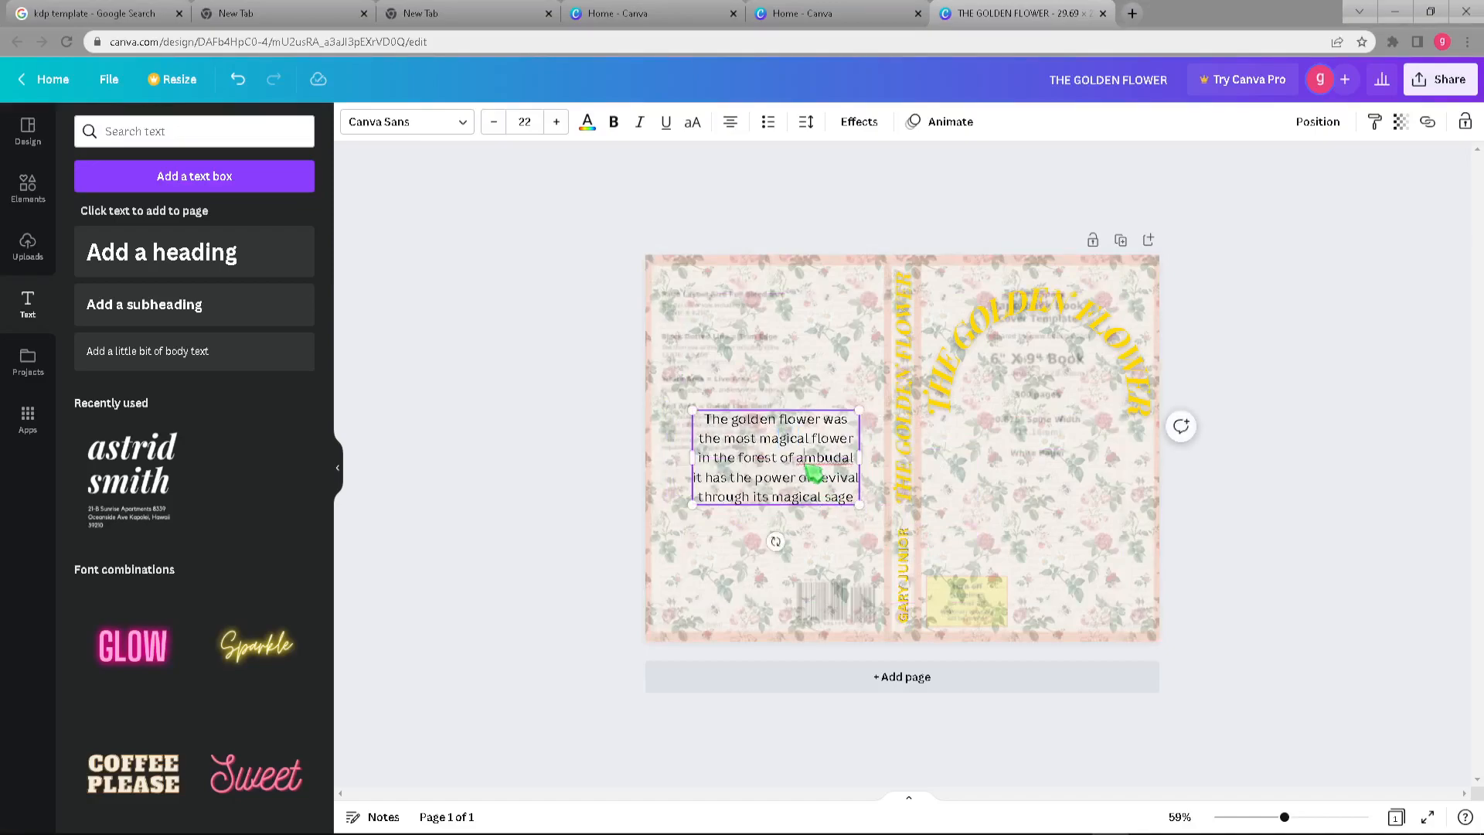
pyautogui.click(454, 122)
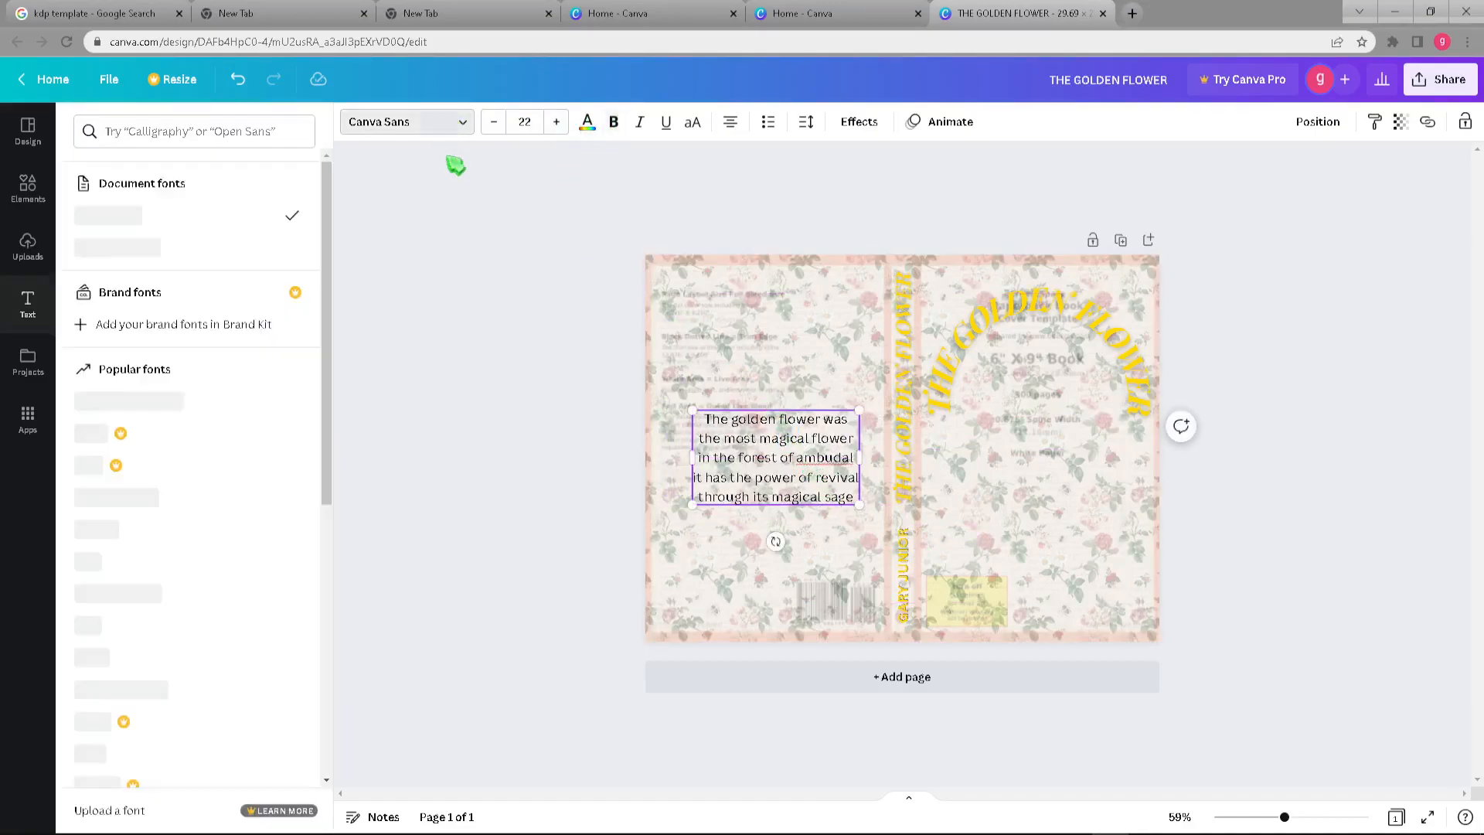
pyautogui.scroll(-1, 160, 649)
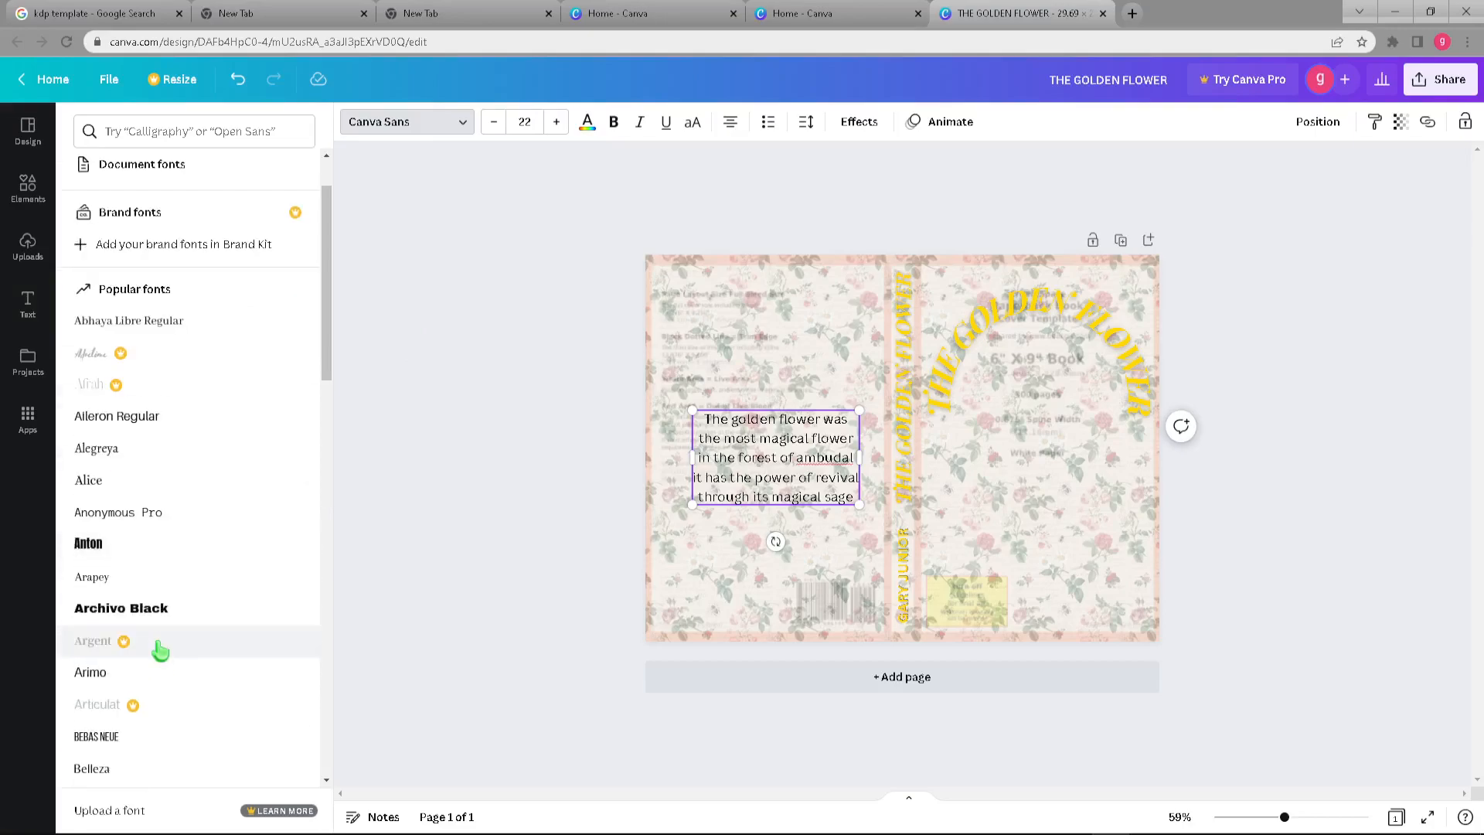
pyautogui.click(177, 611)
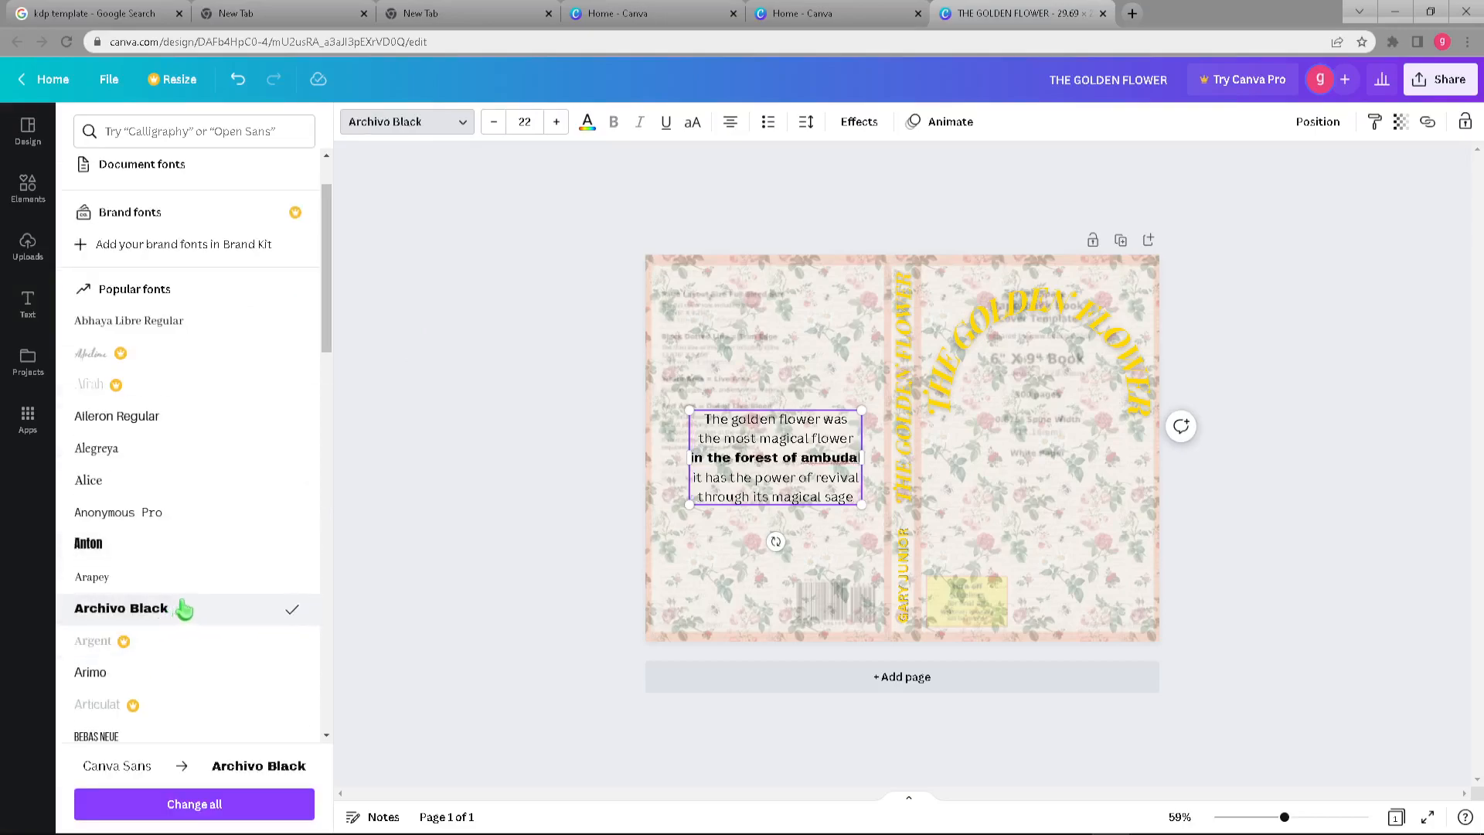
pyautogui.moveTo(705, 420); pyautogui.dragTo(743, 431)
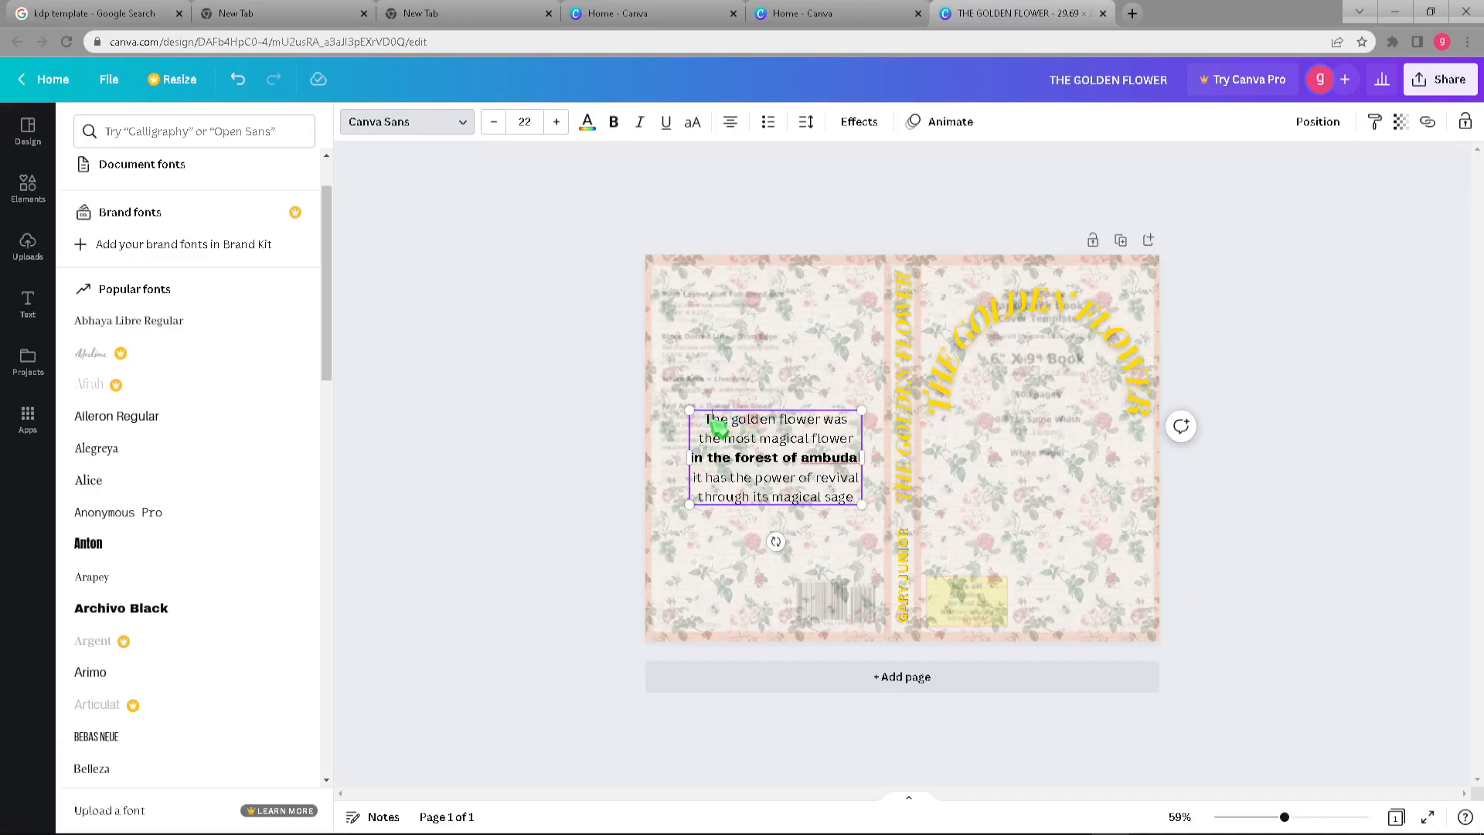
pyautogui.hotkey('ctrl', 'a')
pyautogui.click(464, 126)
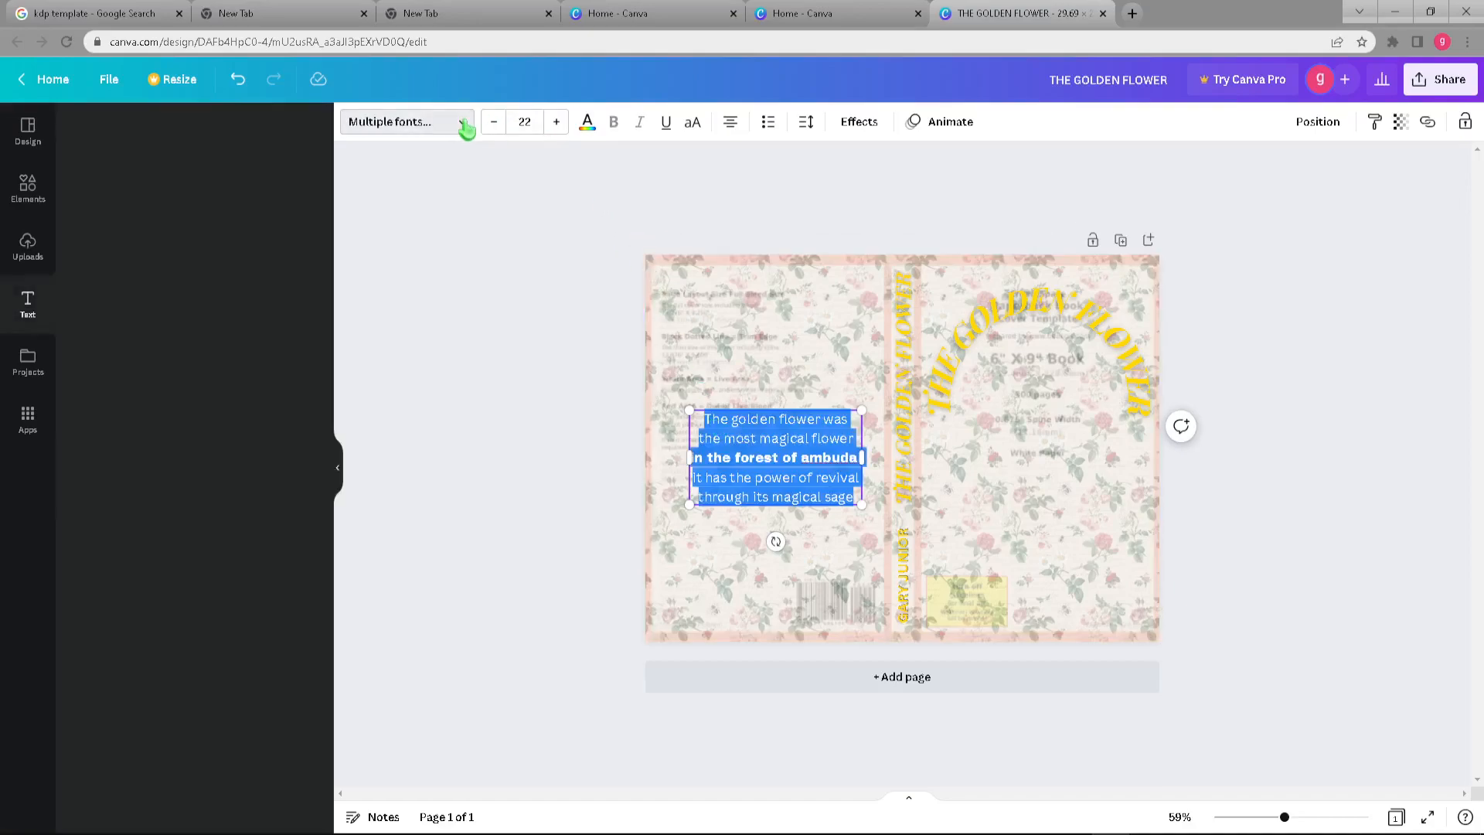
pyautogui.click(466, 128)
pyautogui.click(146, 605)
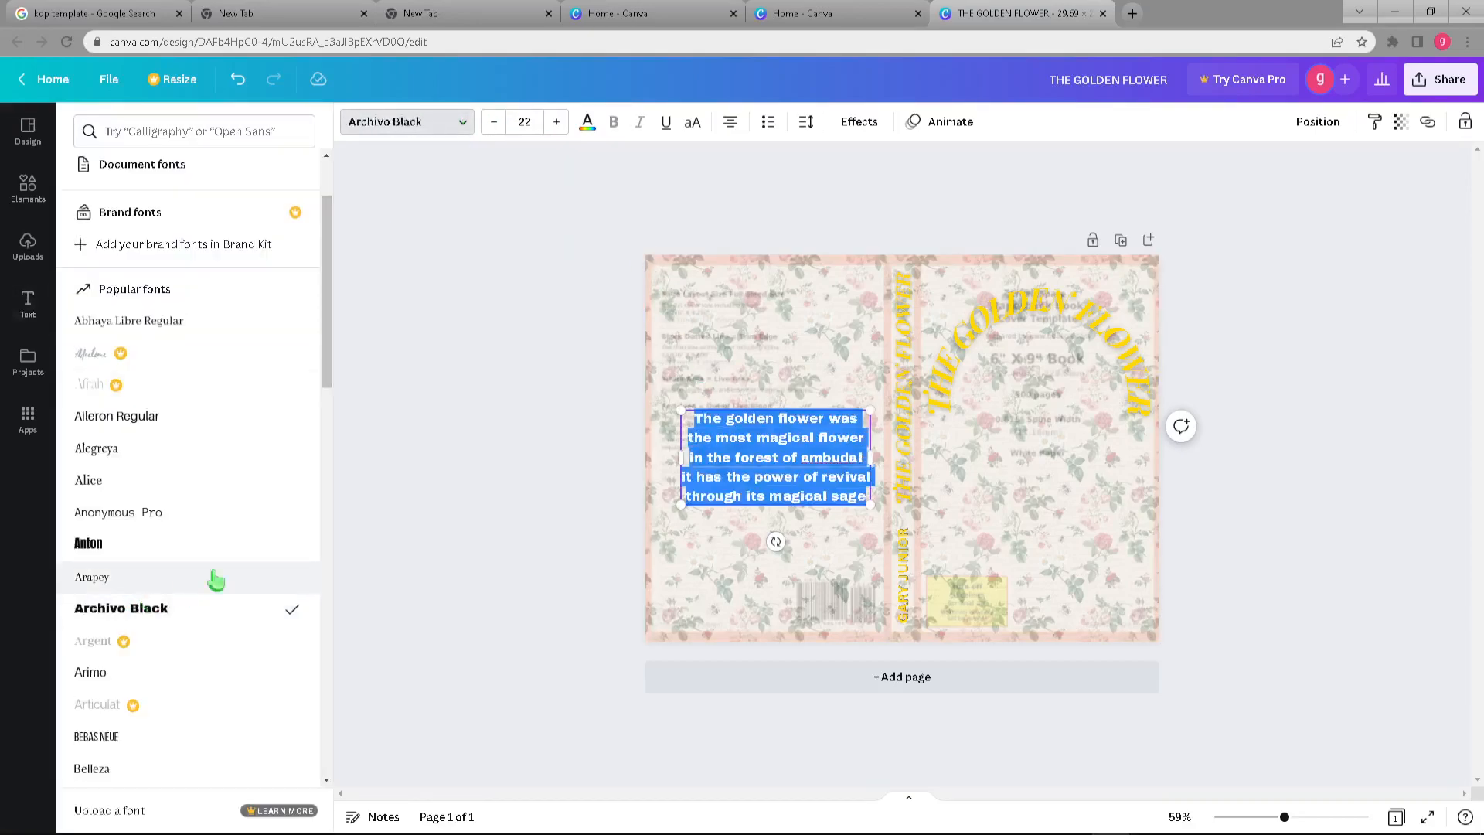
# Color the back-cover blurb with the gold used for the title and apply the Lift text effect to it.
pyautogui.click(821, 457)
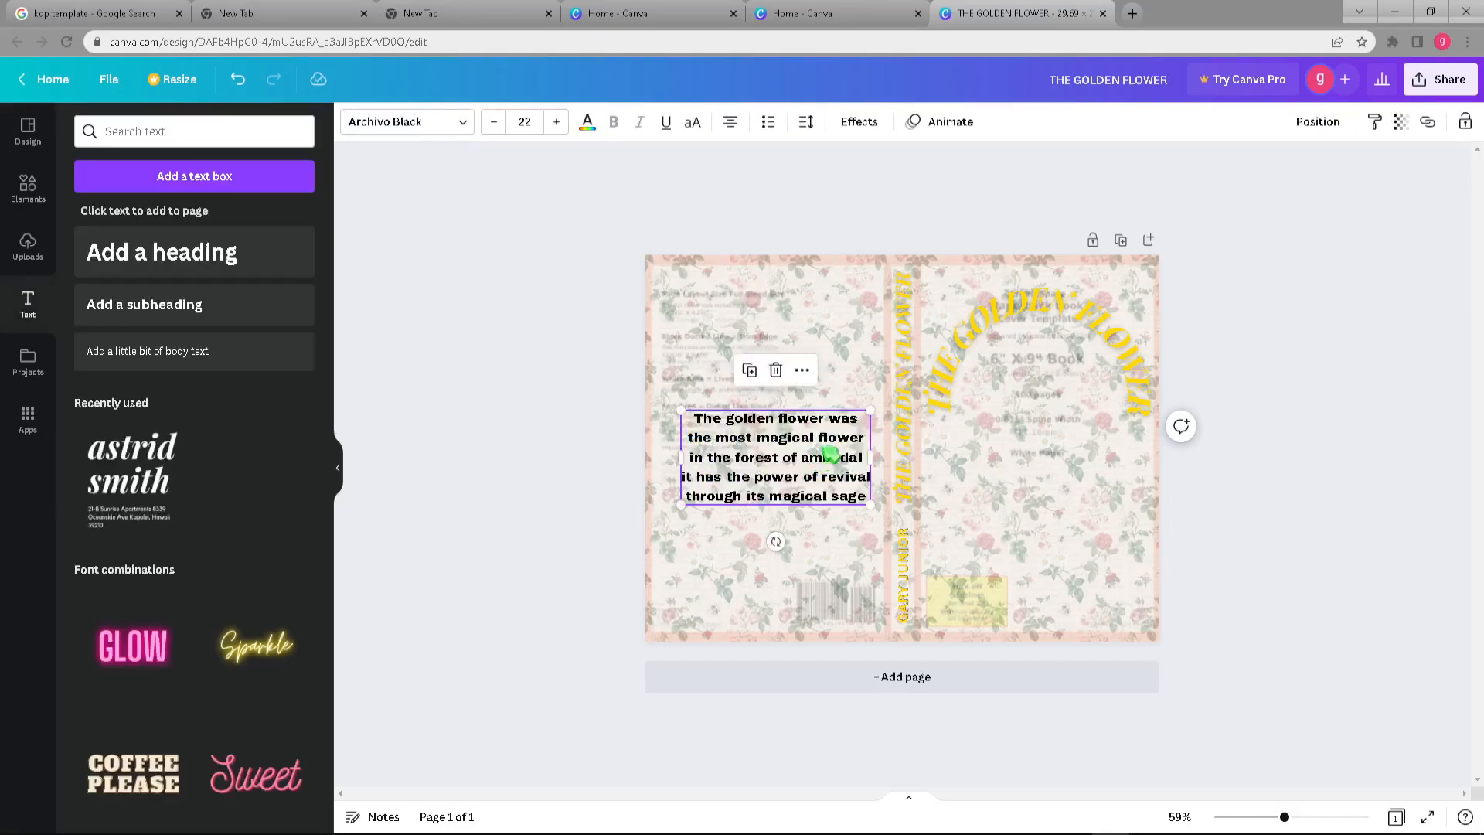
pyautogui.click(588, 122)
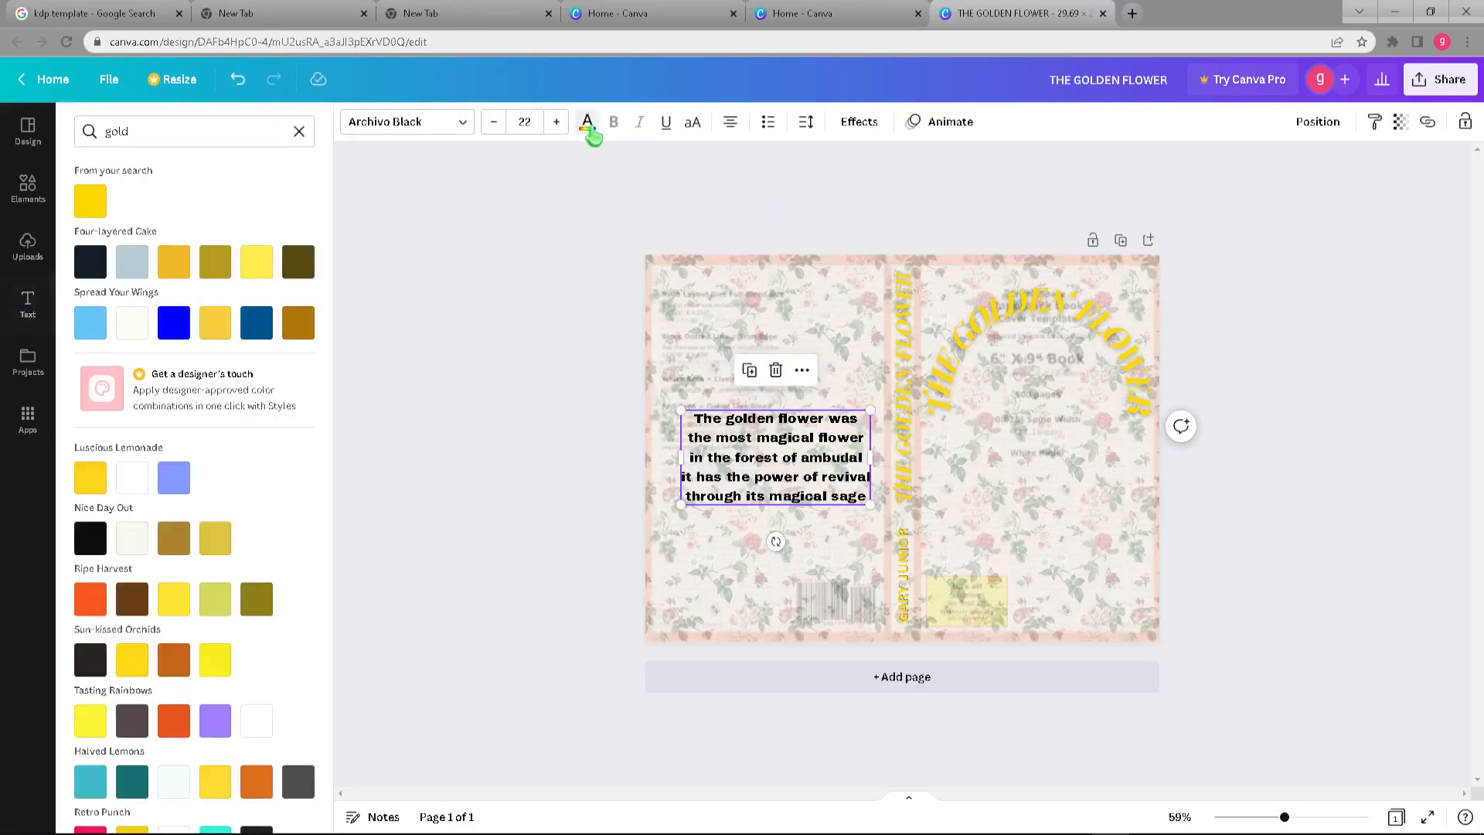
pyautogui.click(92, 202)
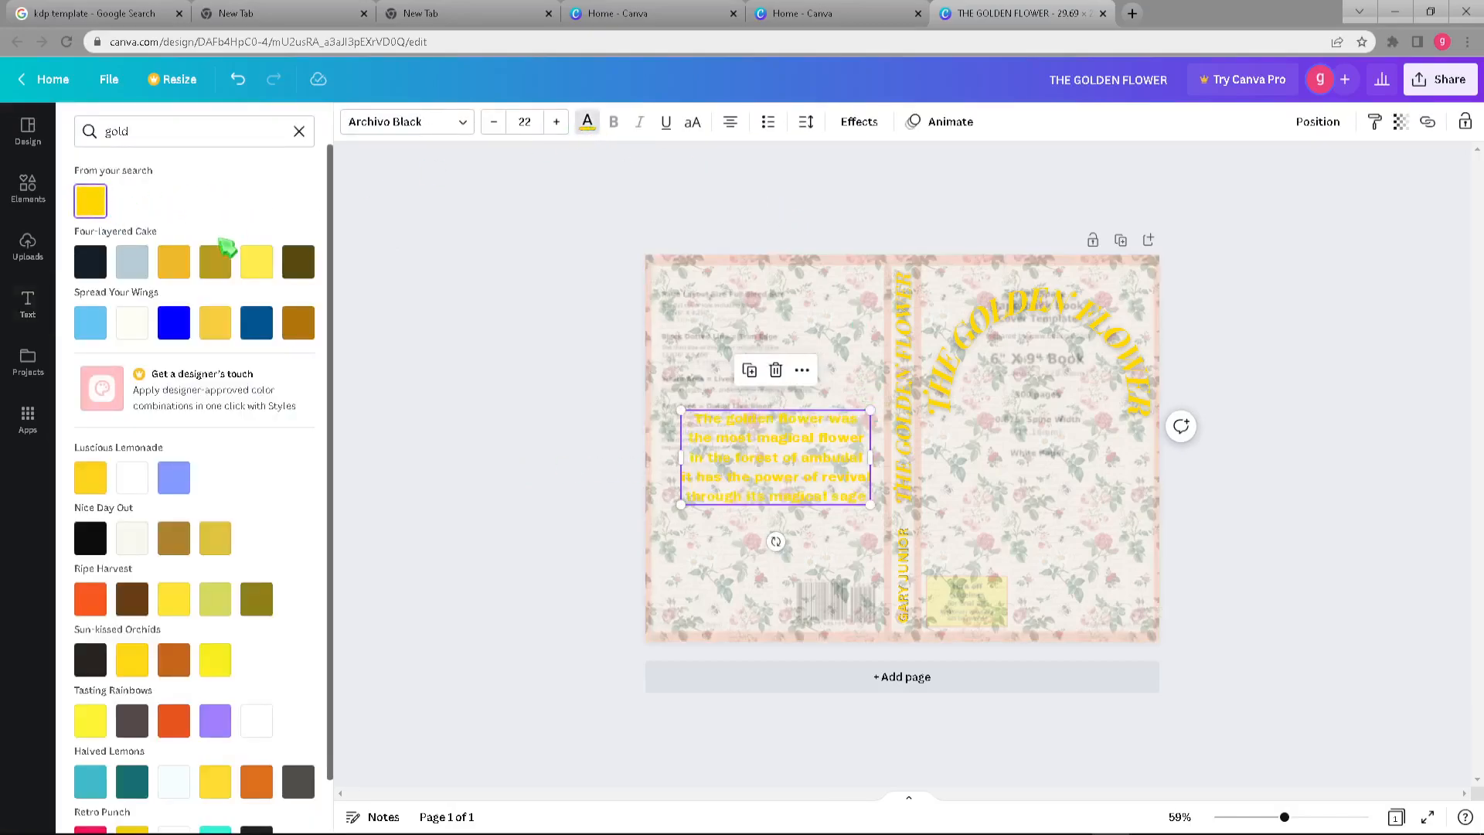
pyautogui.click(846, 126)
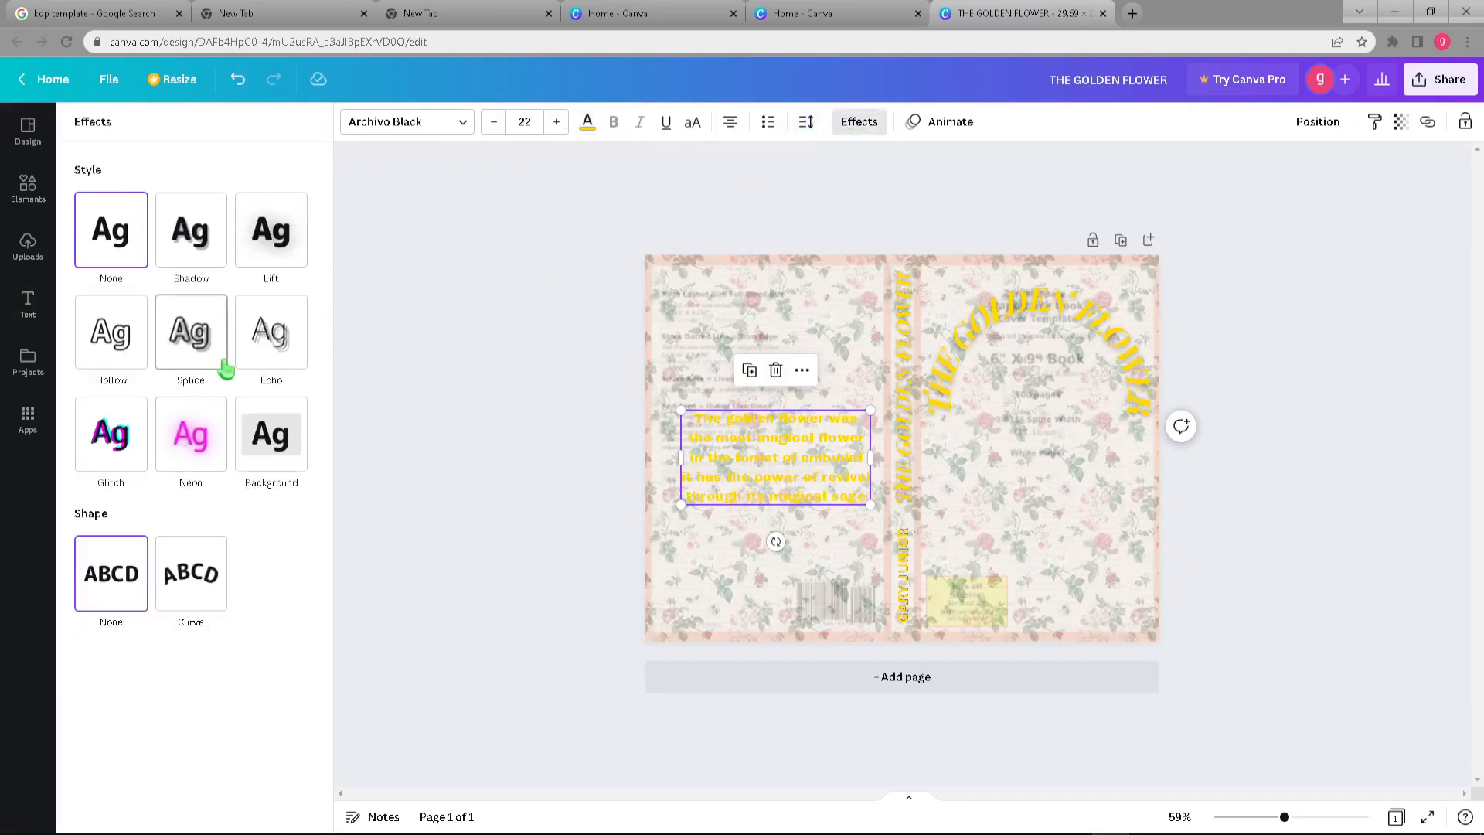
pyautogui.click(270, 230)
pyautogui.click(439, 204)
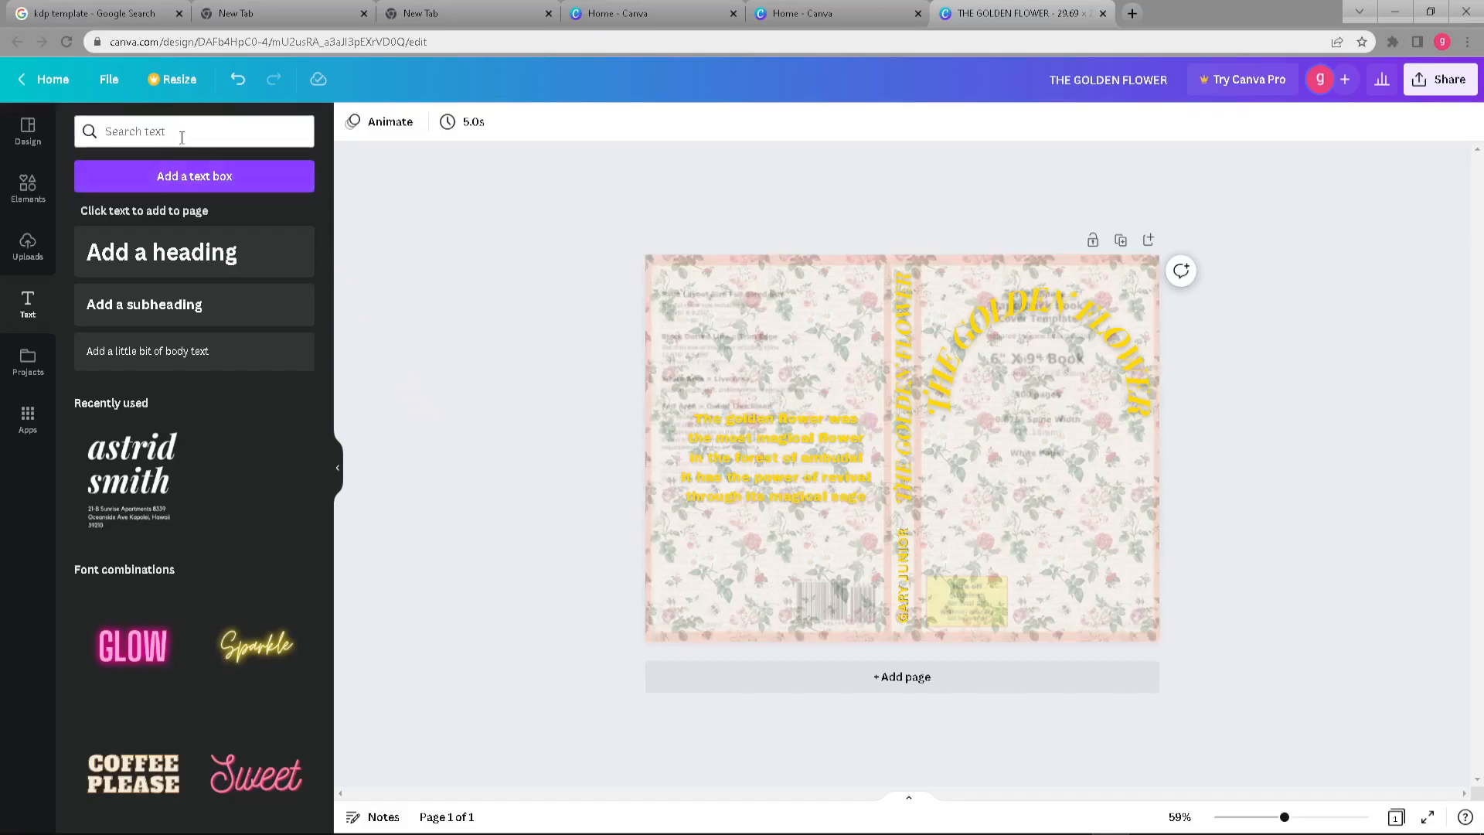
# Search the elements library for "rose pink" and show all of its graphics results.
pyautogui.write('flower rose')
pyautogui.press('Return')
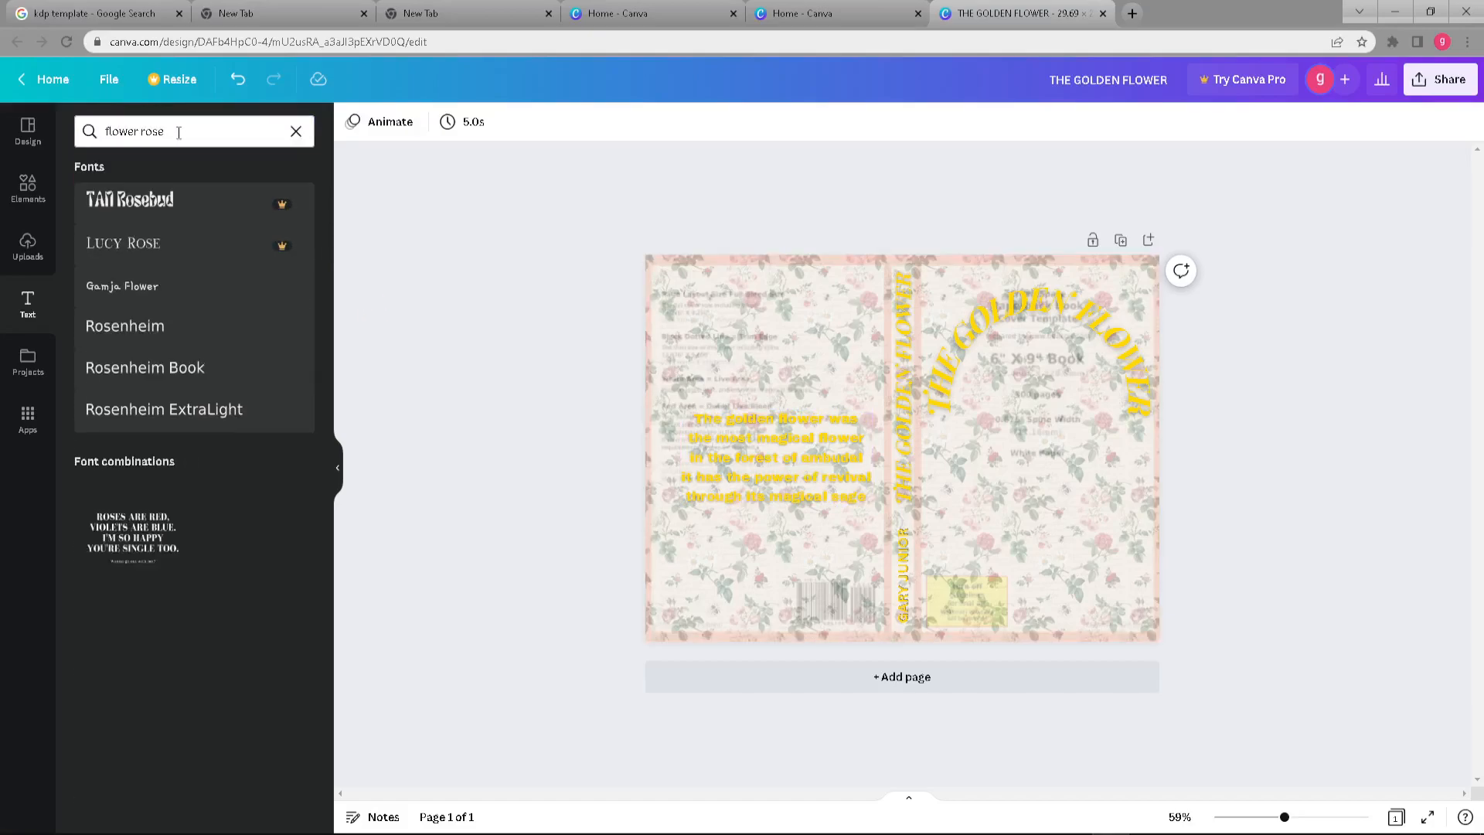
pyautogui.click(23, 200)
pyautogui.click(185, 131)
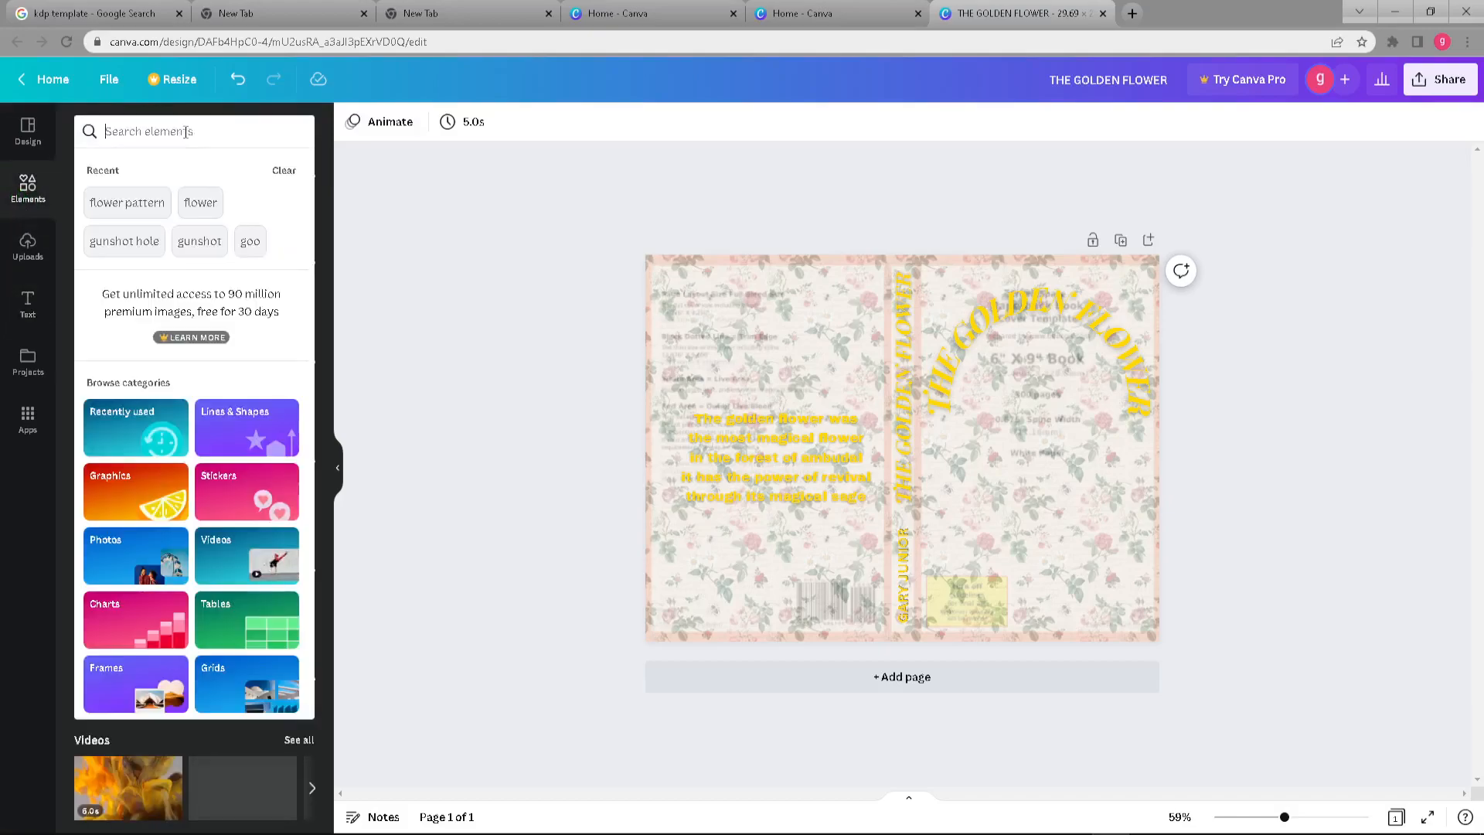
pyautogui.write('rose pink')
pyautogui.press('Return')
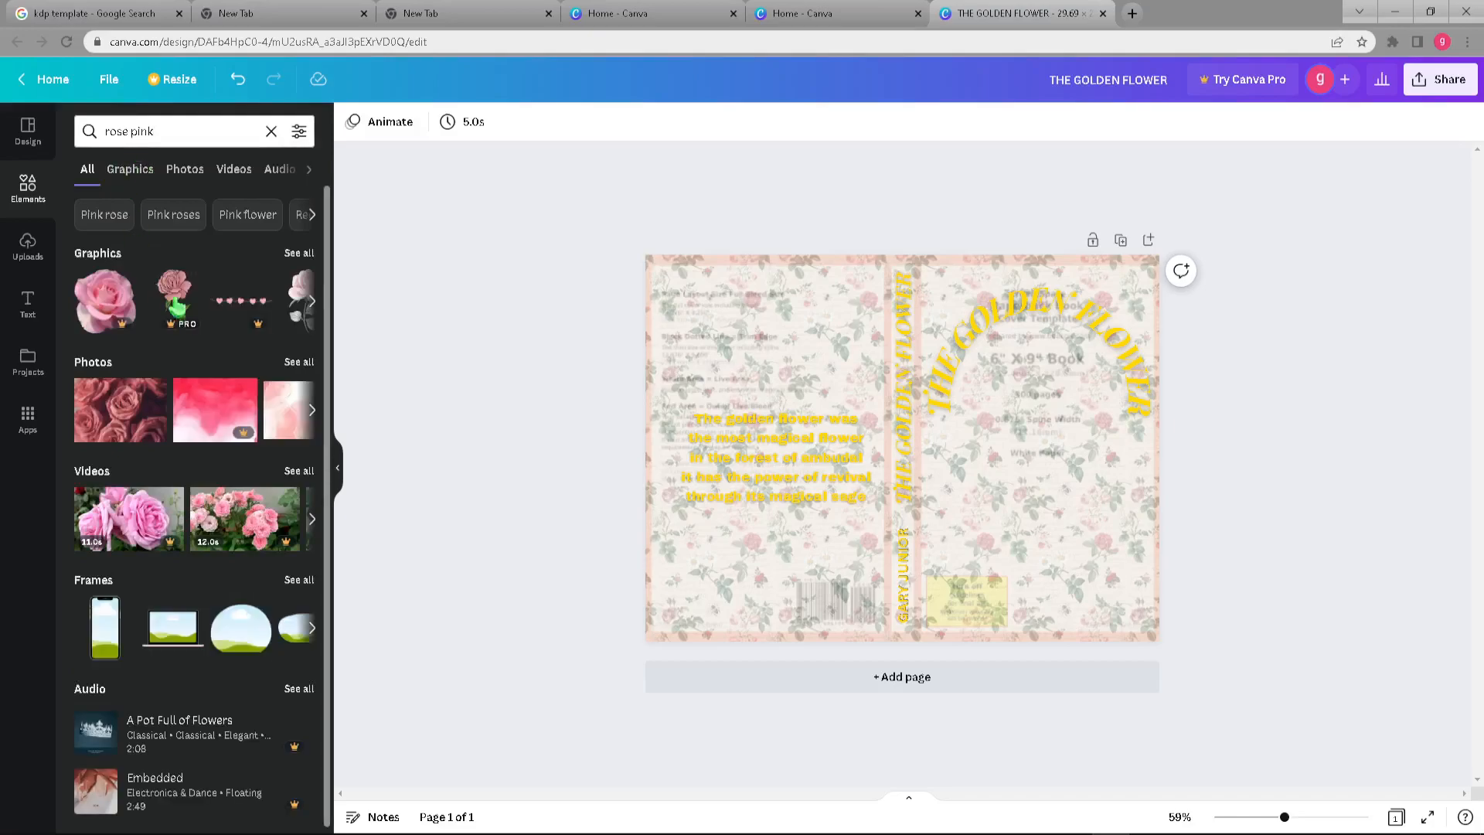
pyautogui.click(300, 254)
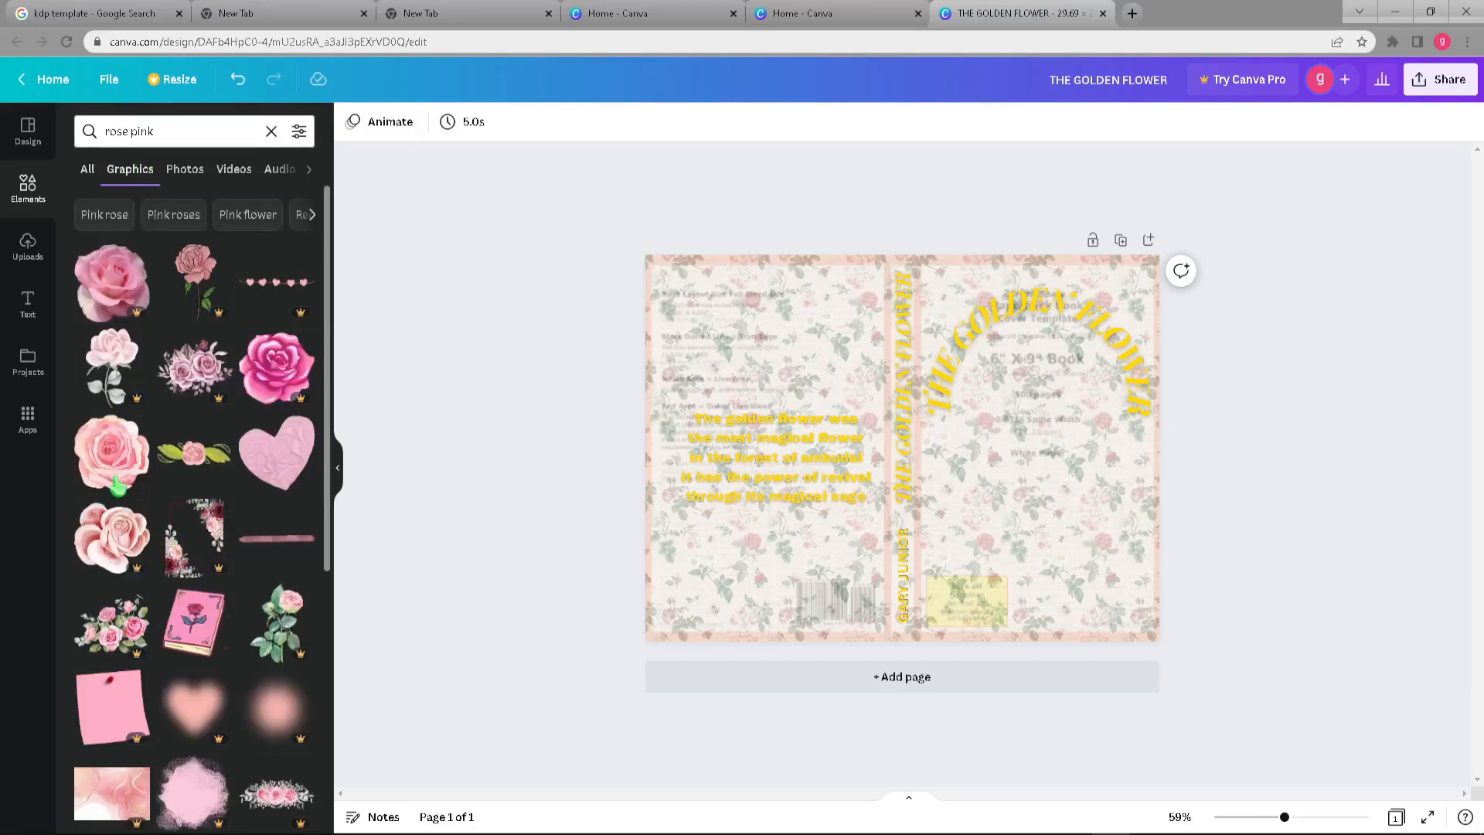
# Add the free pale pink rose graphic, shrink it, and place it under the arched title on the front cover.
pyautogui.click(122, 461)
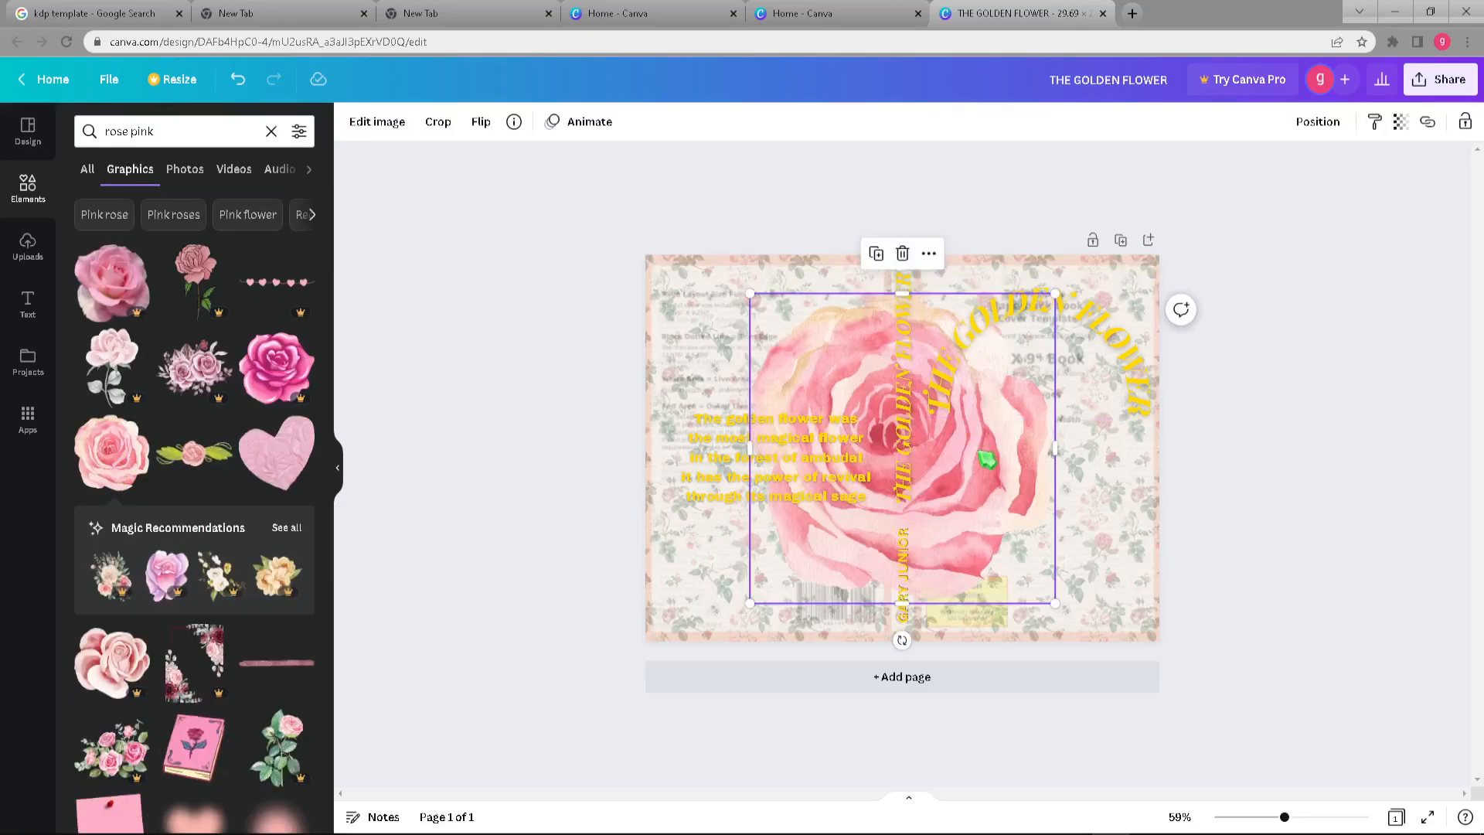
pyautogui.moveTo(972, 348); pyautogui.dragTo(857, 495)
pyautogui.moveTo(807, 564); pyautogui.dragTo(1053, 408)
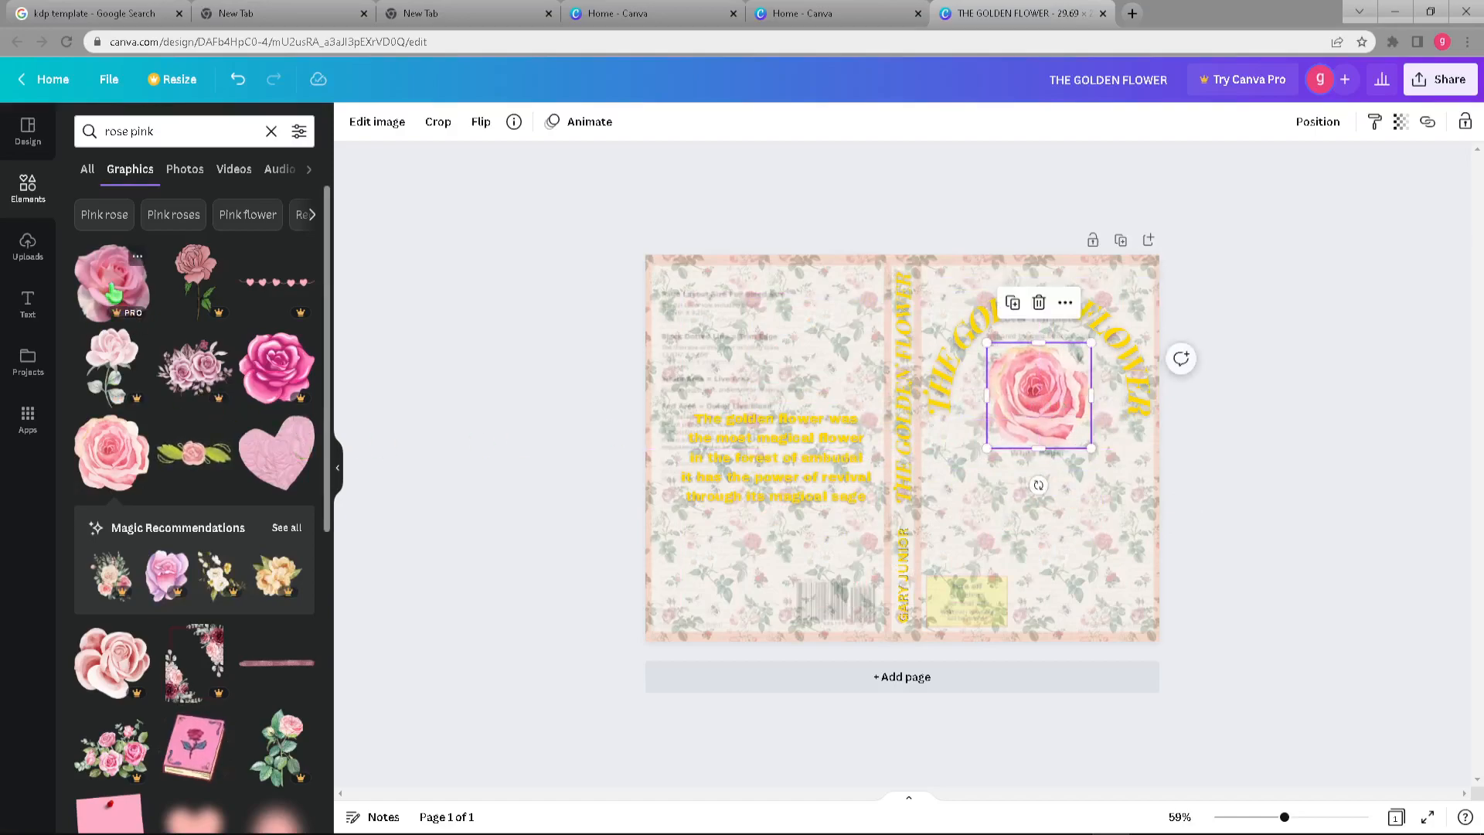
# Add a second copy of the same pink rose at matching size above the blurb on the back cover.
pyautogui.scroll(-3, 190, 527)
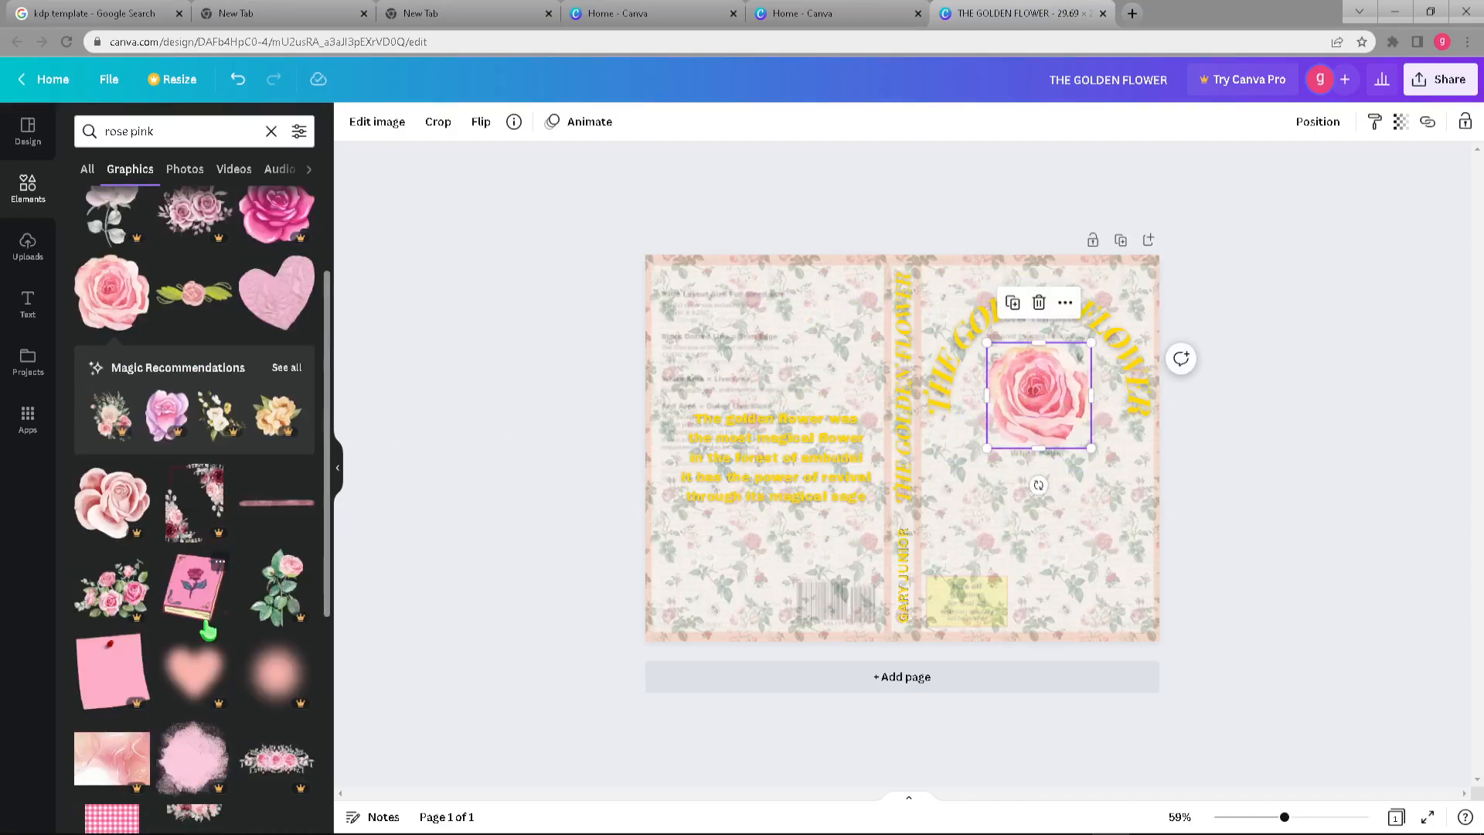
pyautogui.scroll(-3, 274, 604)
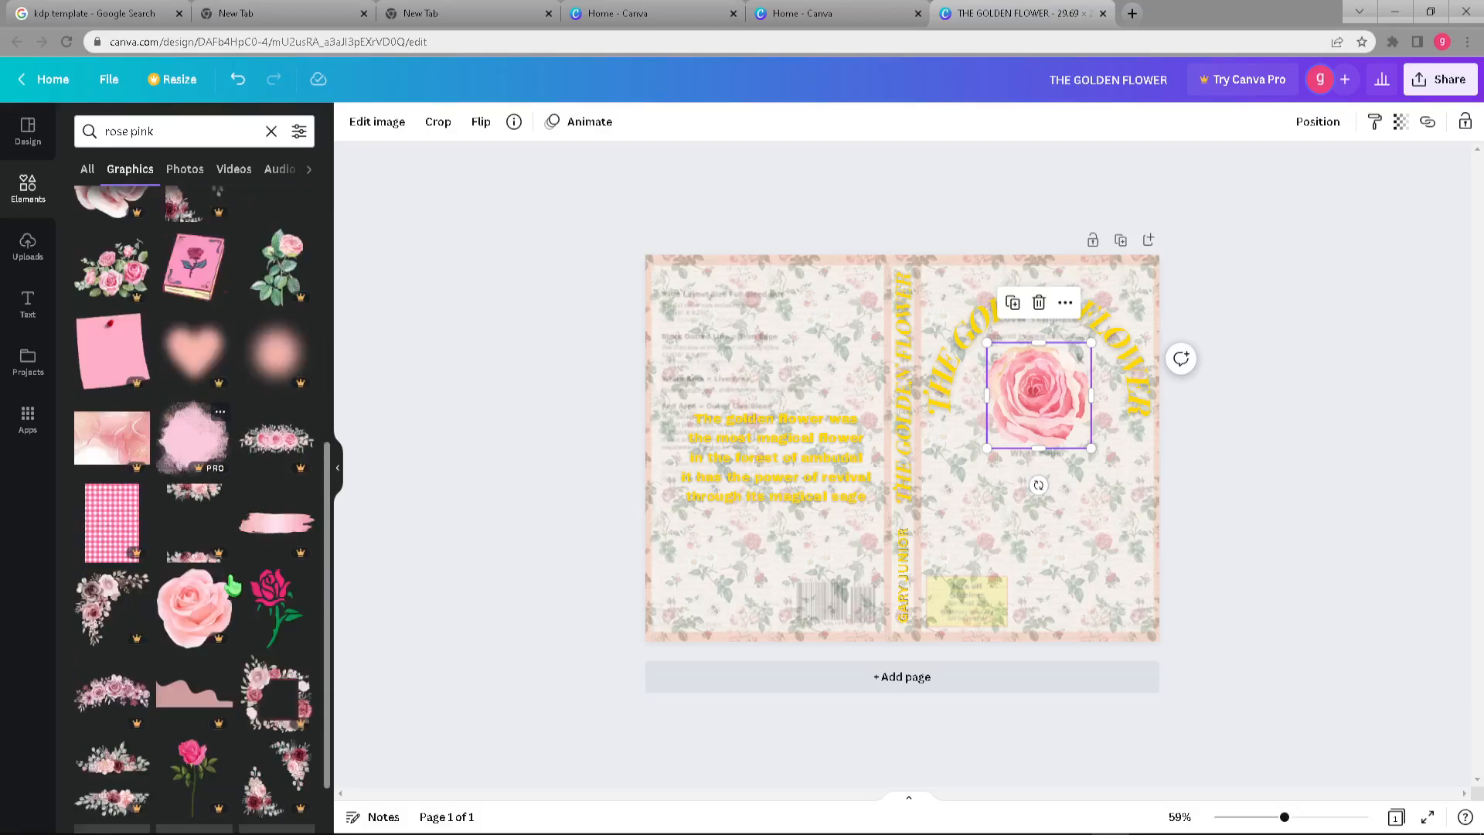
pyautogui.scroll(6, 210, 625)
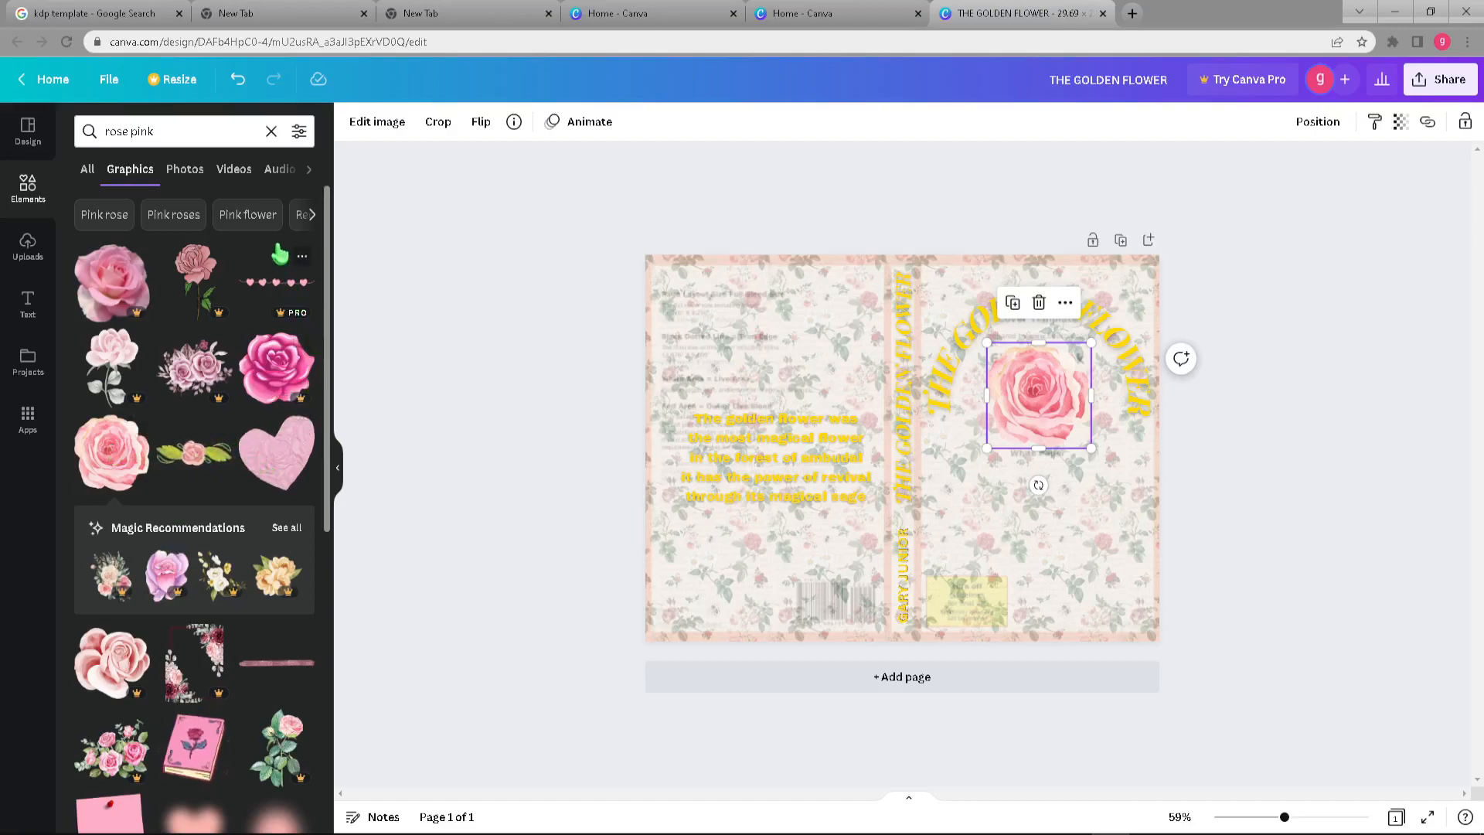
pyautogui.click(313, 217)
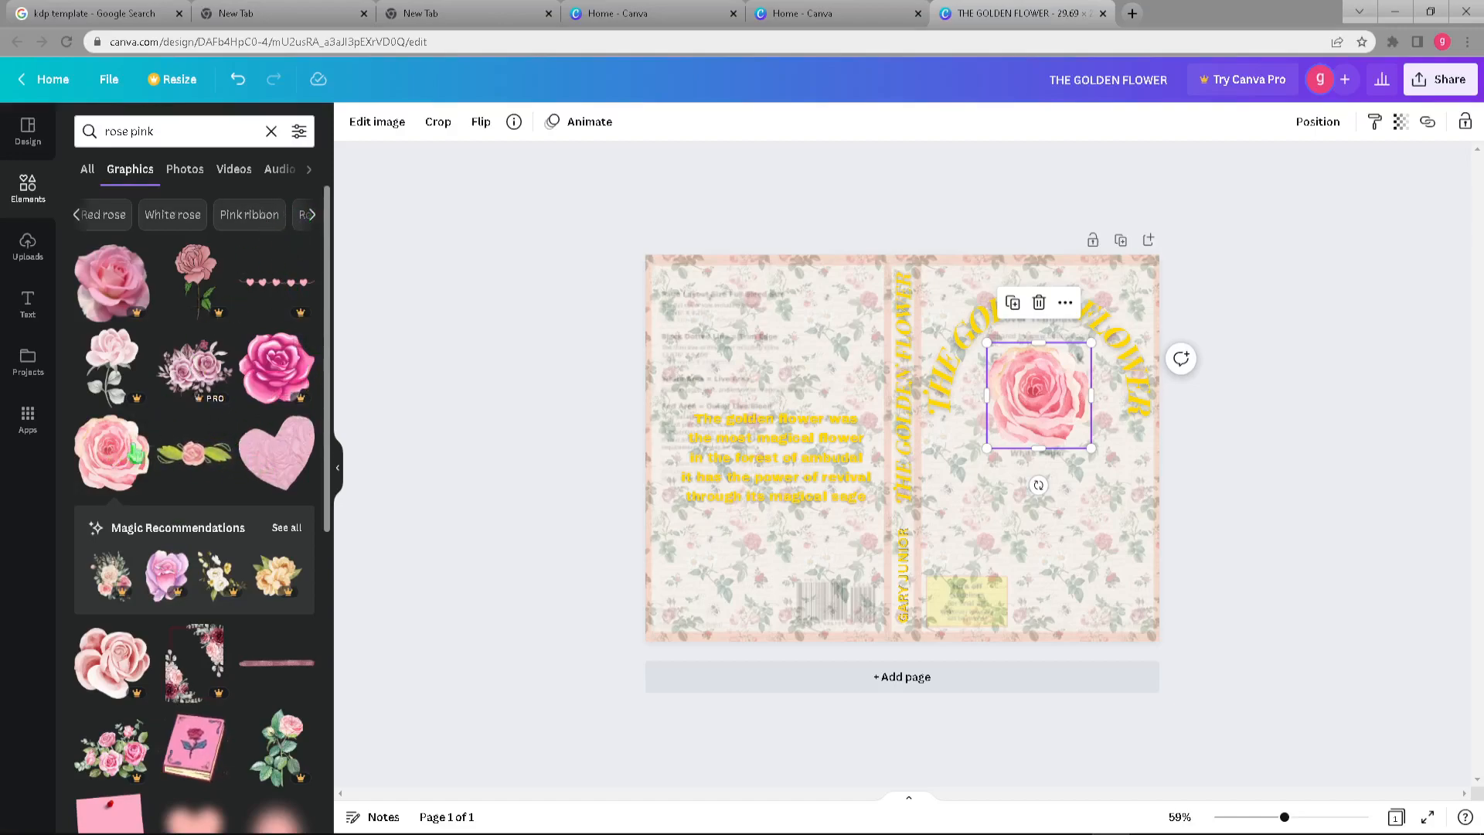
pyautogui.click(123, 474)
pyautogui.moveTo(943, 440); pyautogui.dragTo(810, 343)
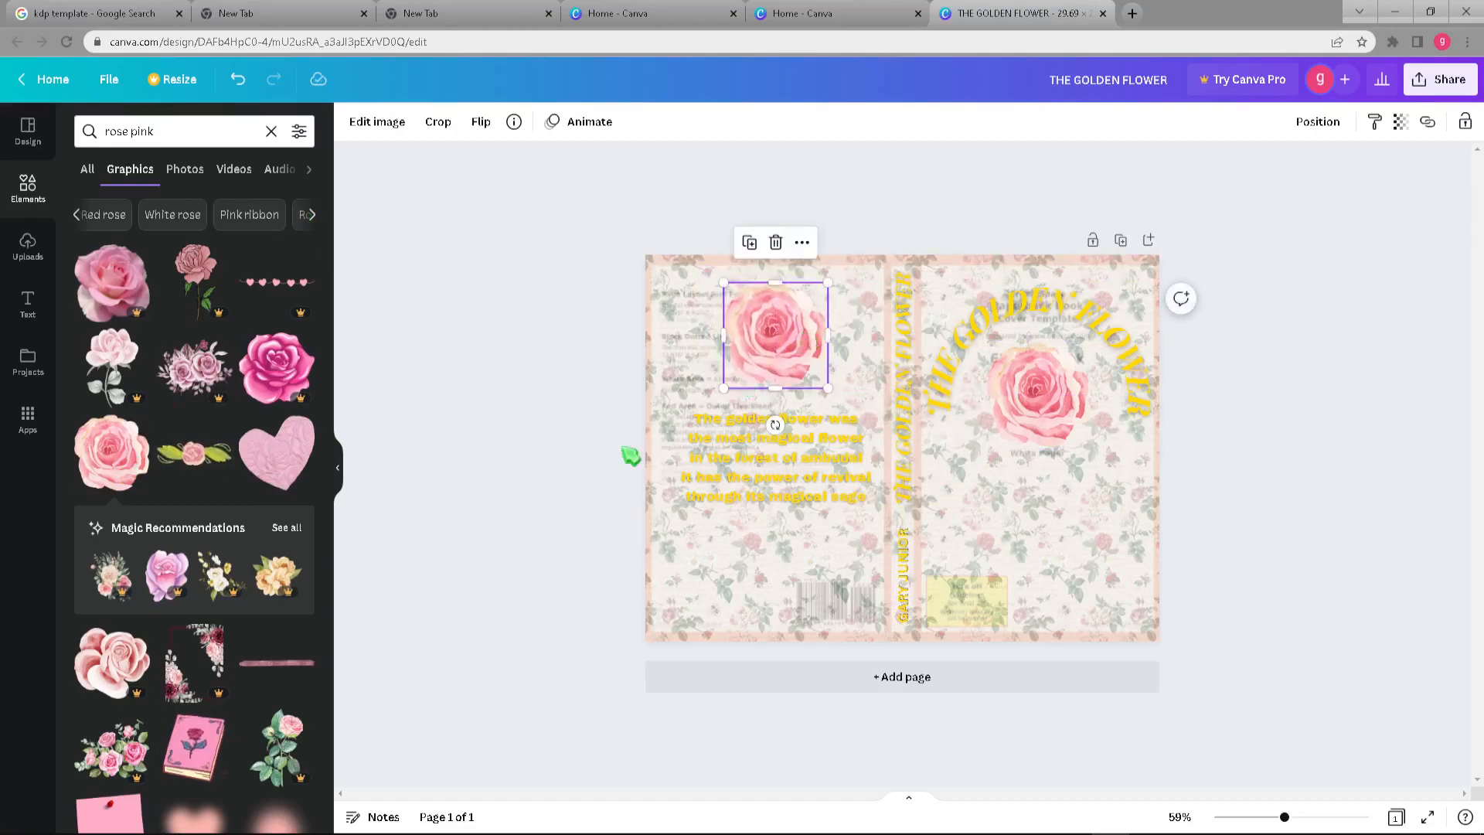
pyautogui.click(528, 479)
# Search the elements for "tree branches" and stand two bare black branches side by side at the lower part of the back cover.
pyautogui.click(271, 131)
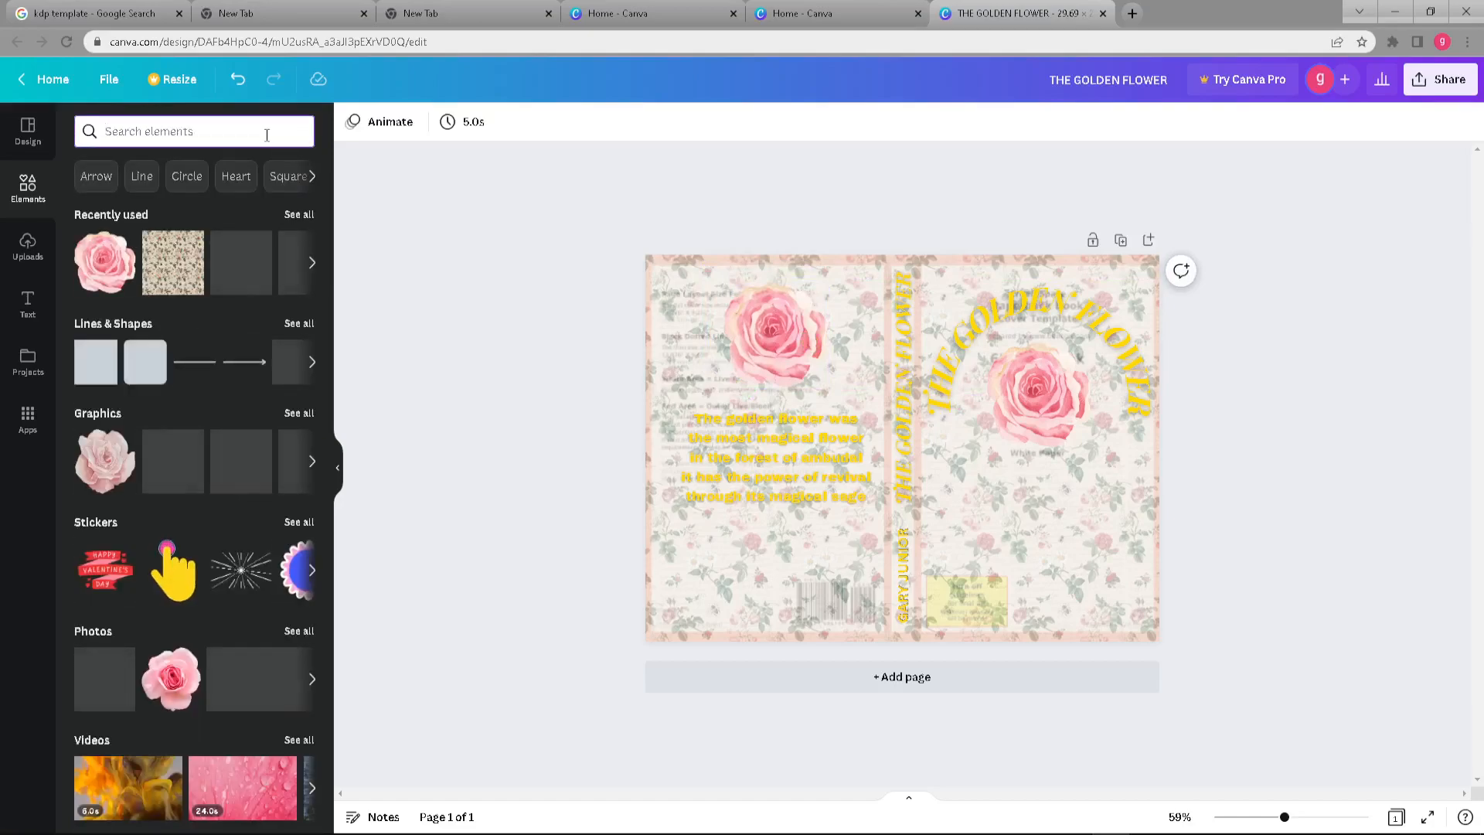
pyautogui.write('tree branches')
pyautogui.press('Return')
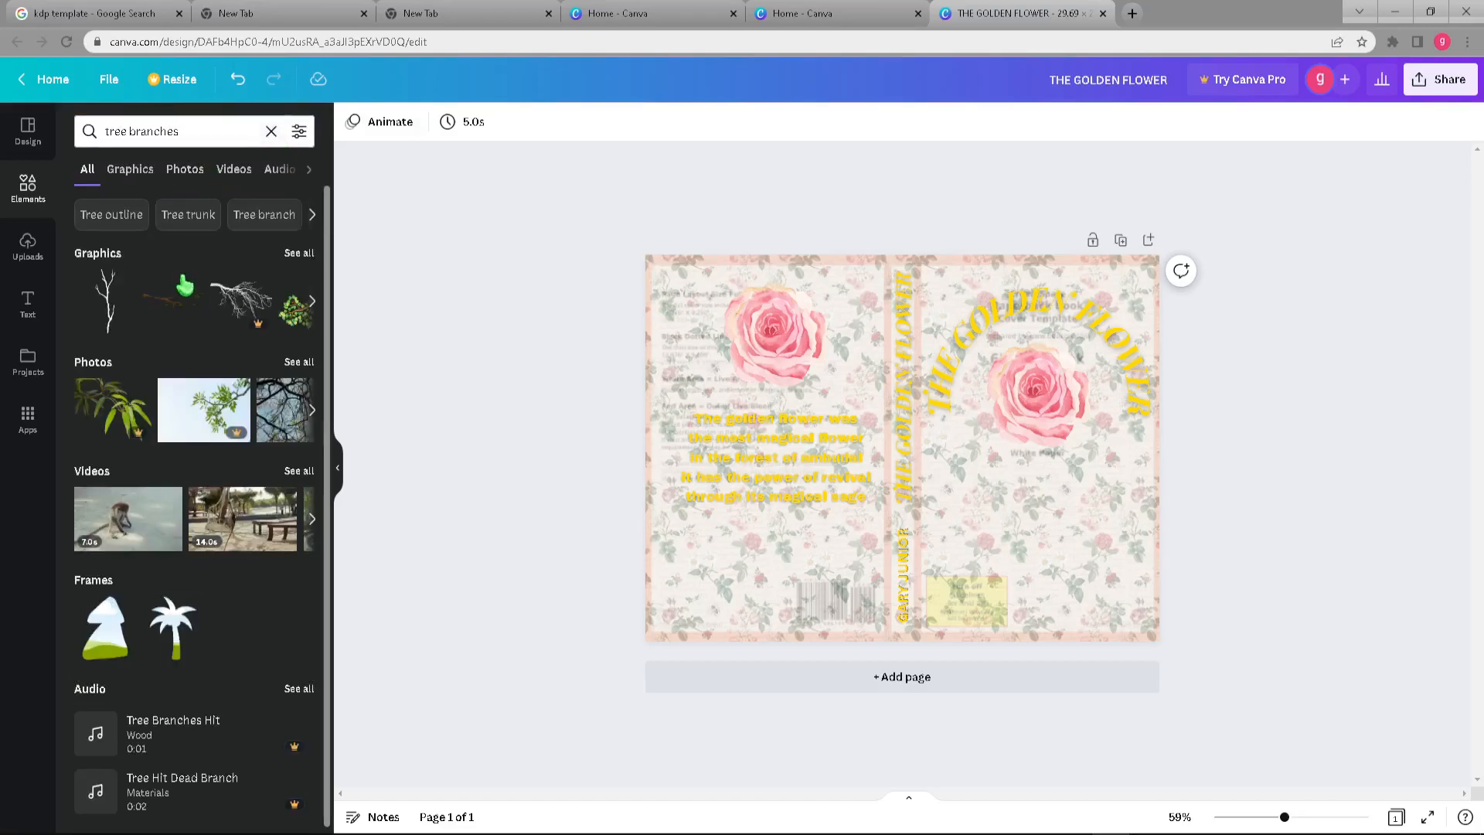
pyautogui.click(116, 309)
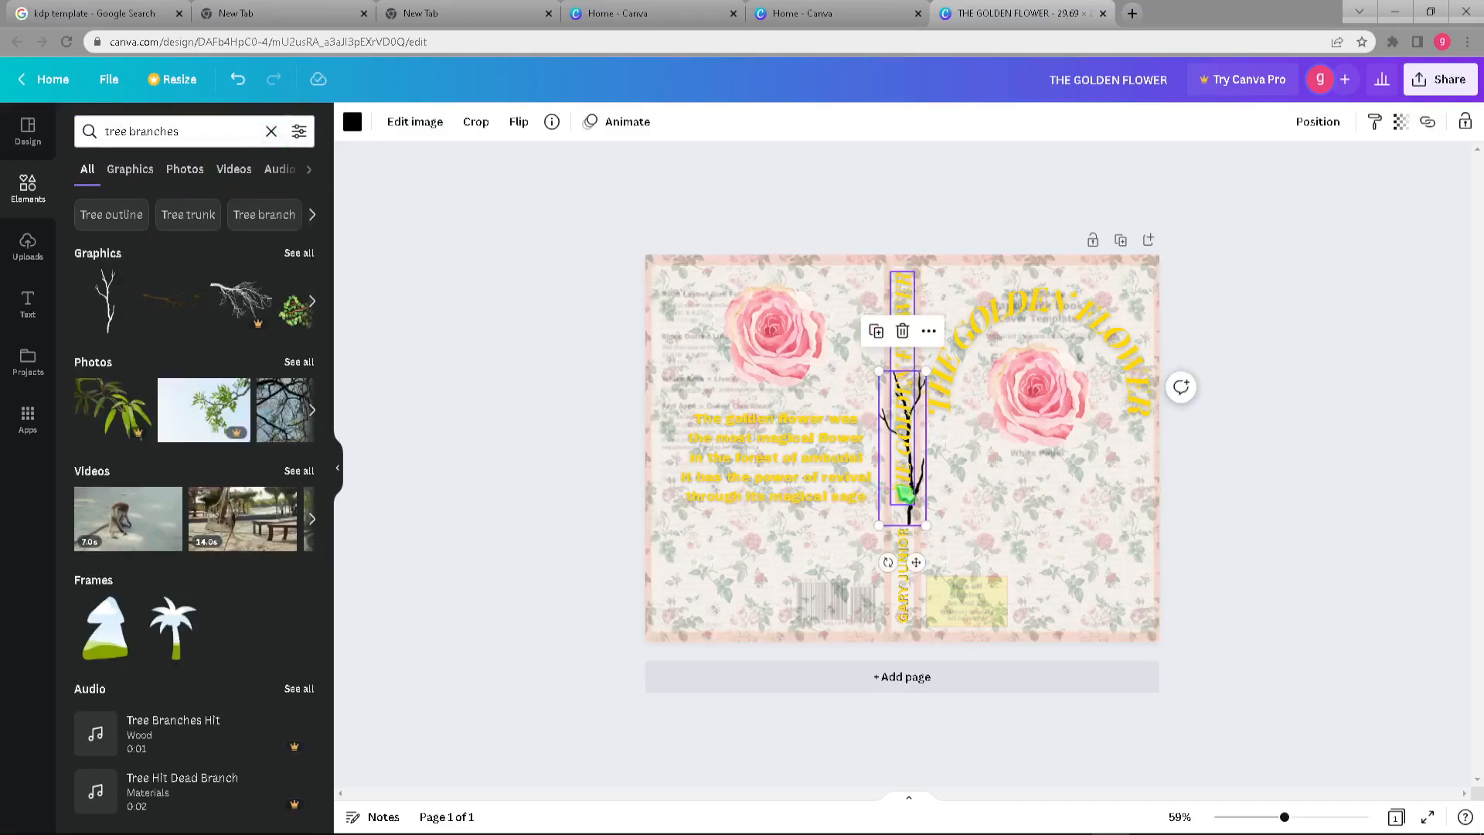
pyautogui.moveTo(923, 501); pyautogui.dragTo(712, 600)
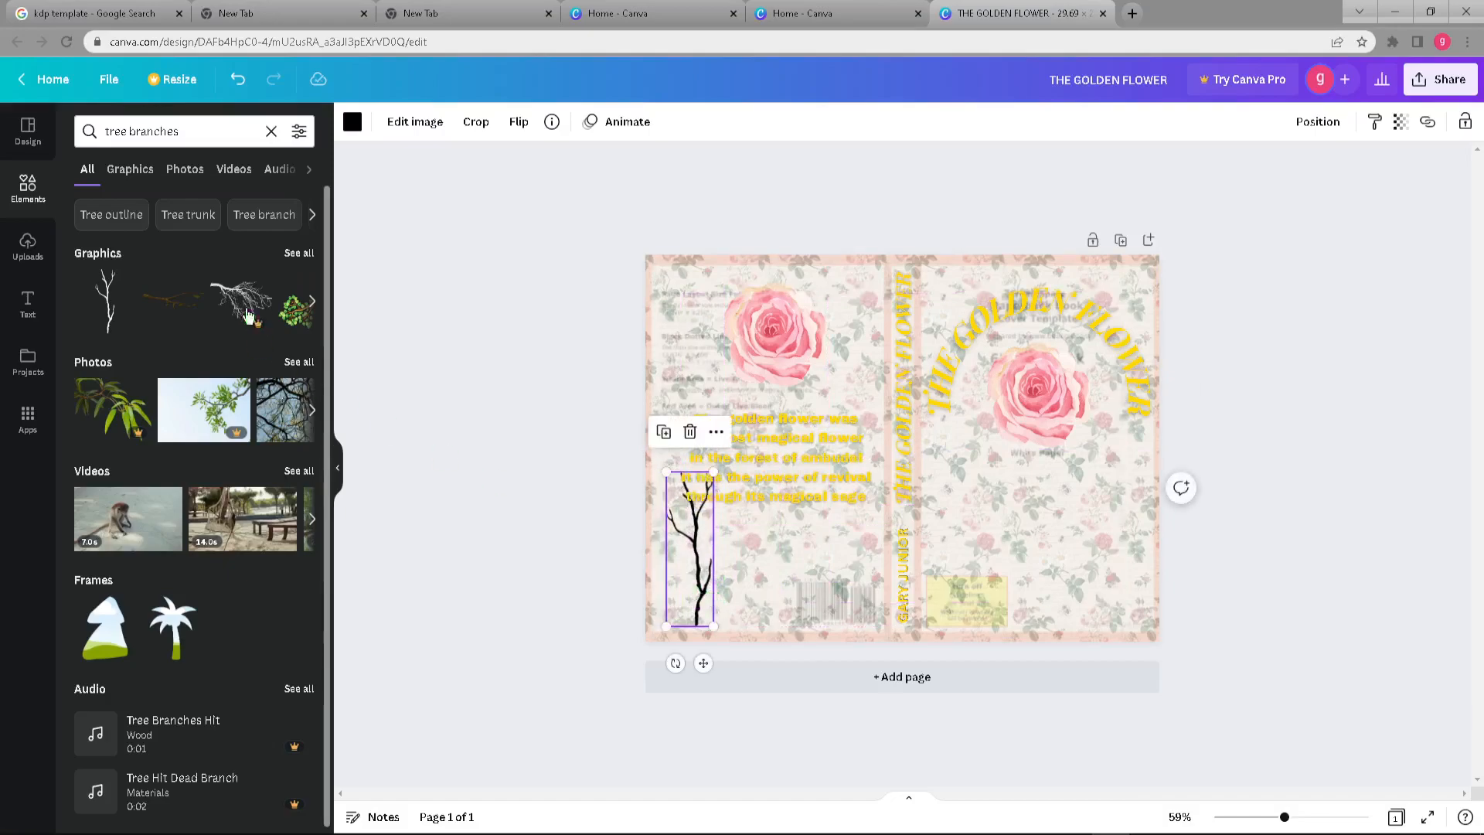
pyautogui.click(121, 305)
pyautogui.moveTo(928, 490); pyautogui.dragTo(782, 603)
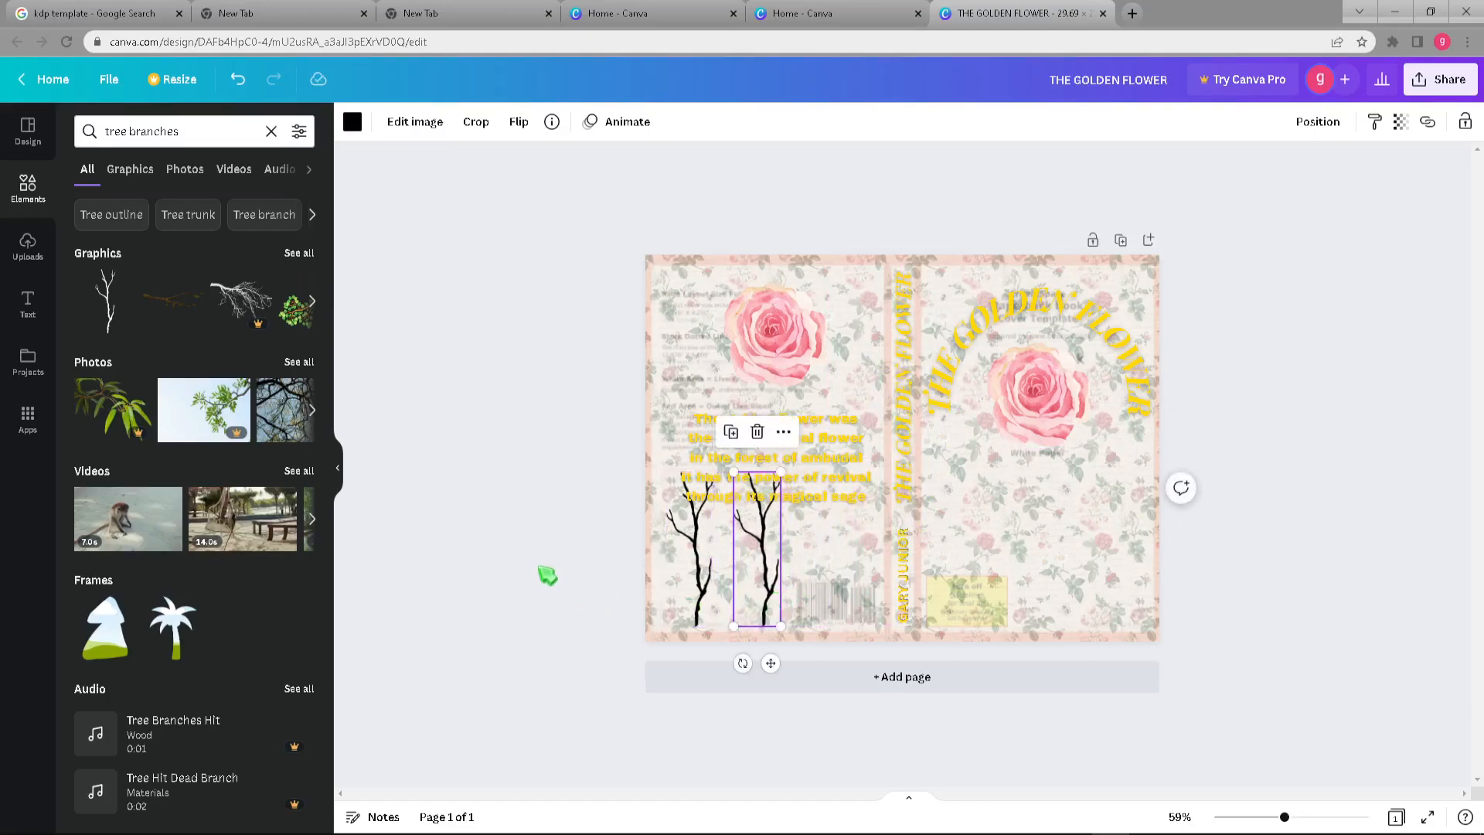
pyautogui.click(534, 564)
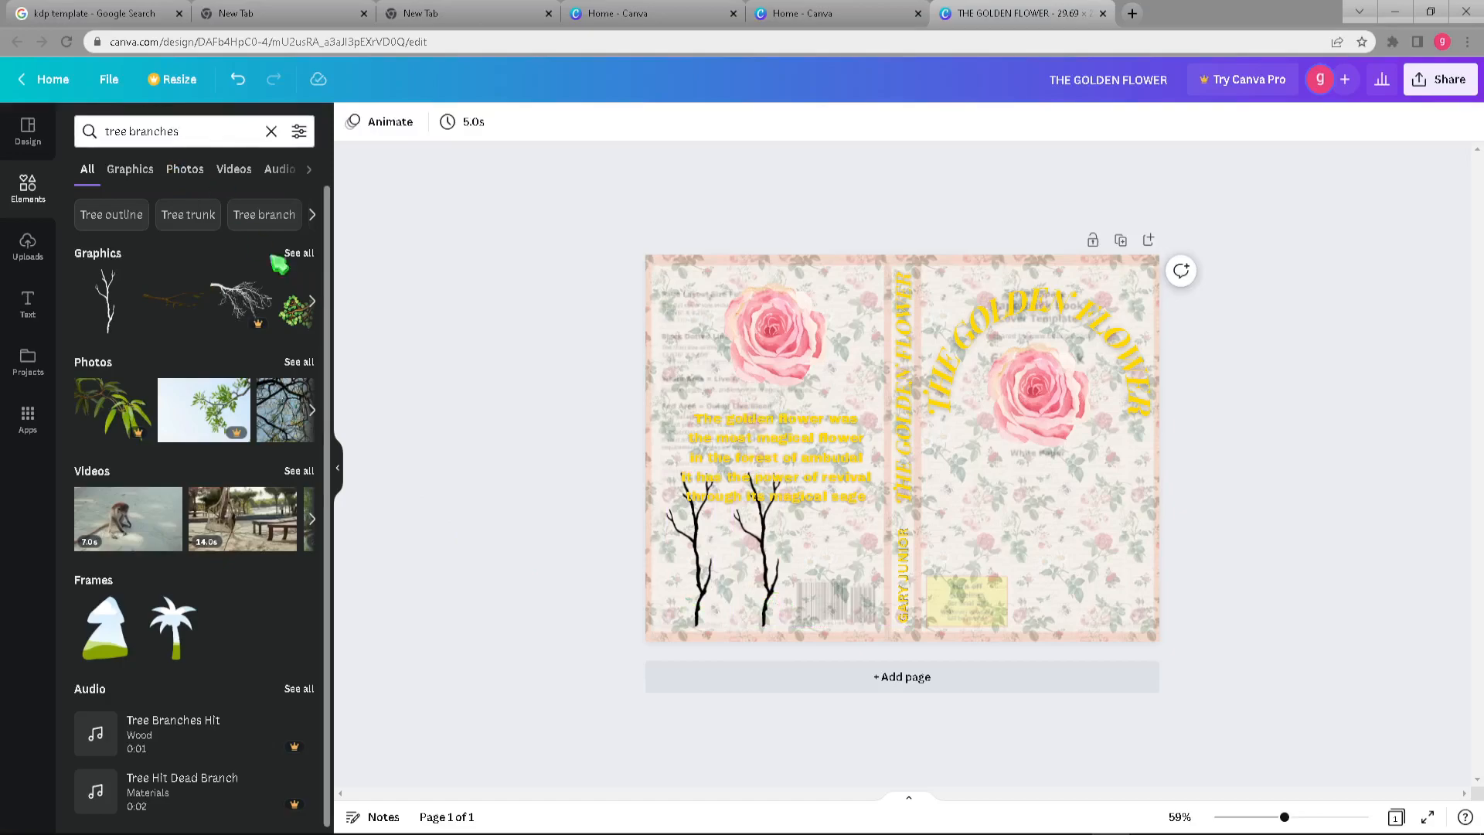
# Look through the full set of "tree branches" graphics for other branches that suit the cover.
pyautogui.click(313, 302)
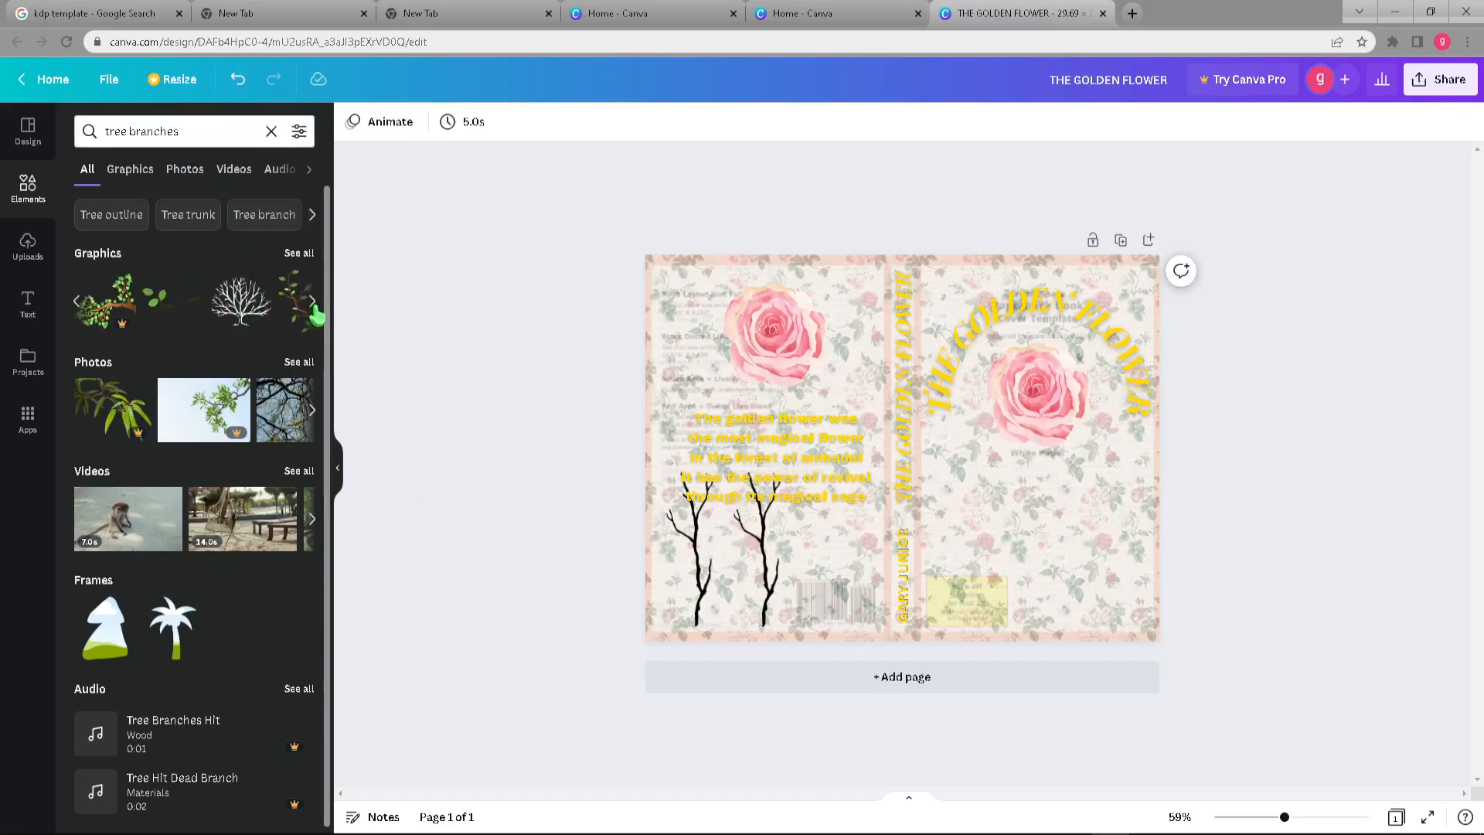
pyautogui.click(313, 302)
pyautogui.click(312, 303)
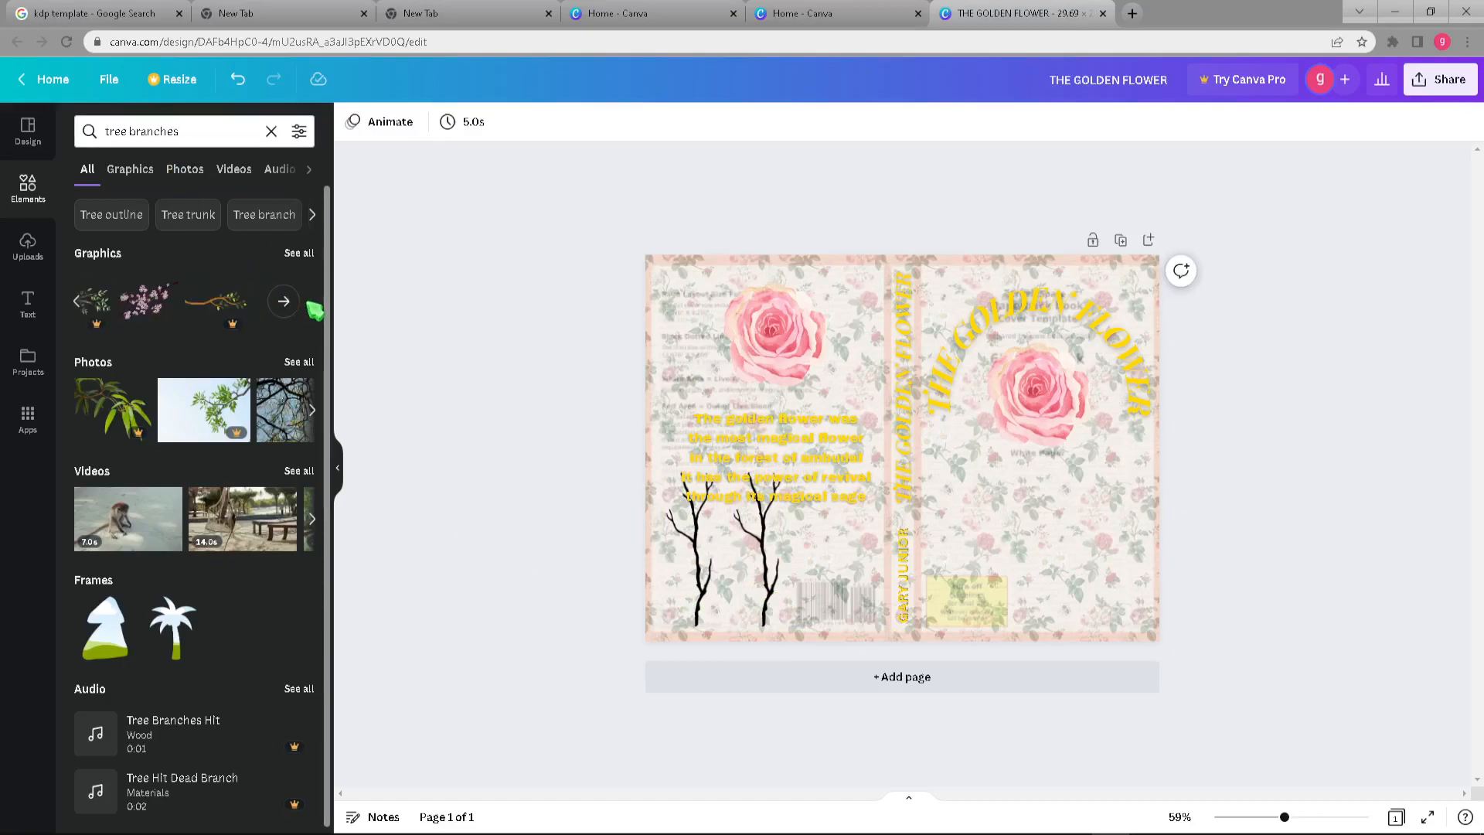
pyautogui.click(286, 303)
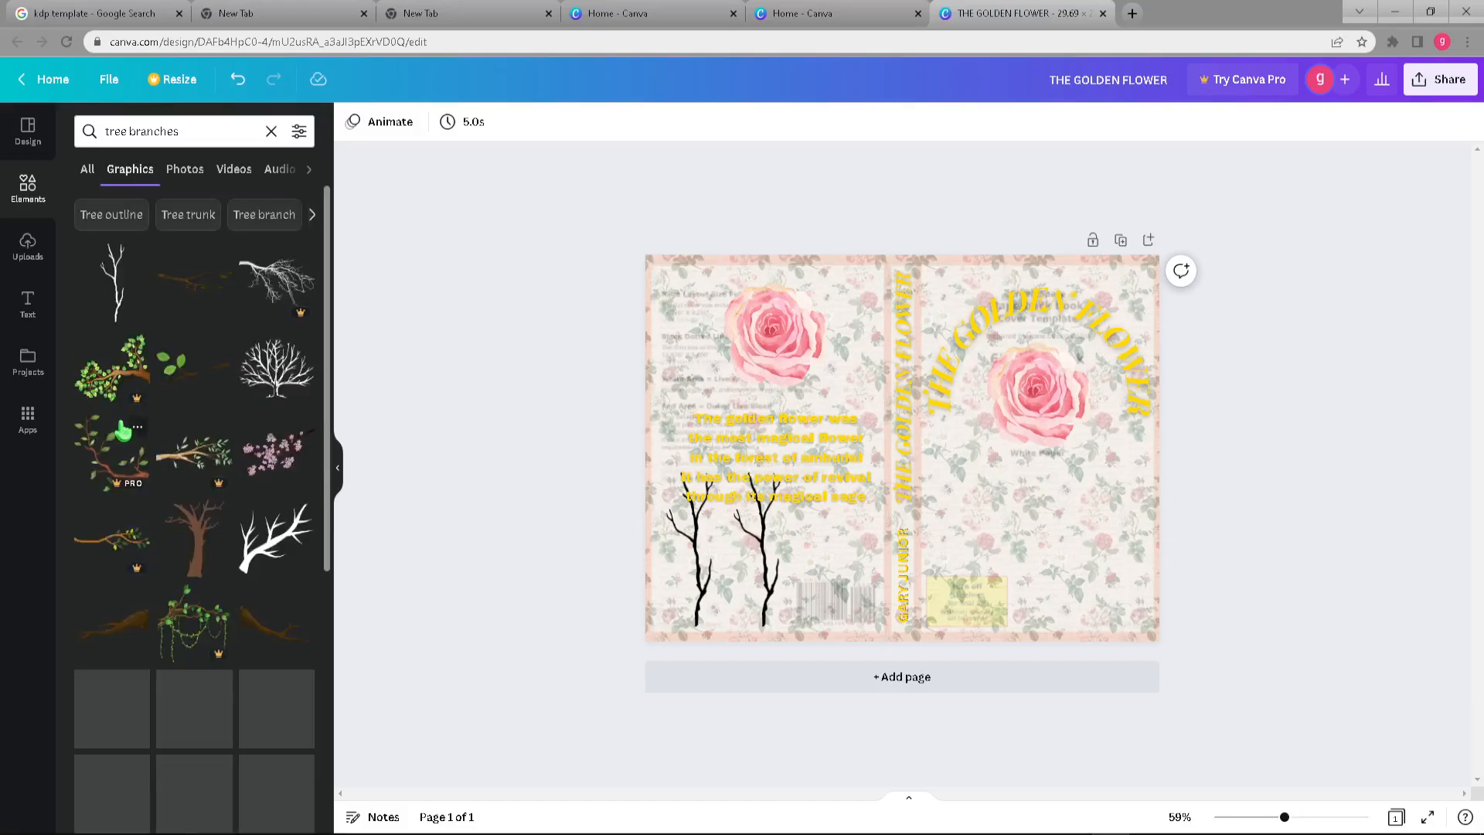
pyautogui.scroll(-1, 177, 611)
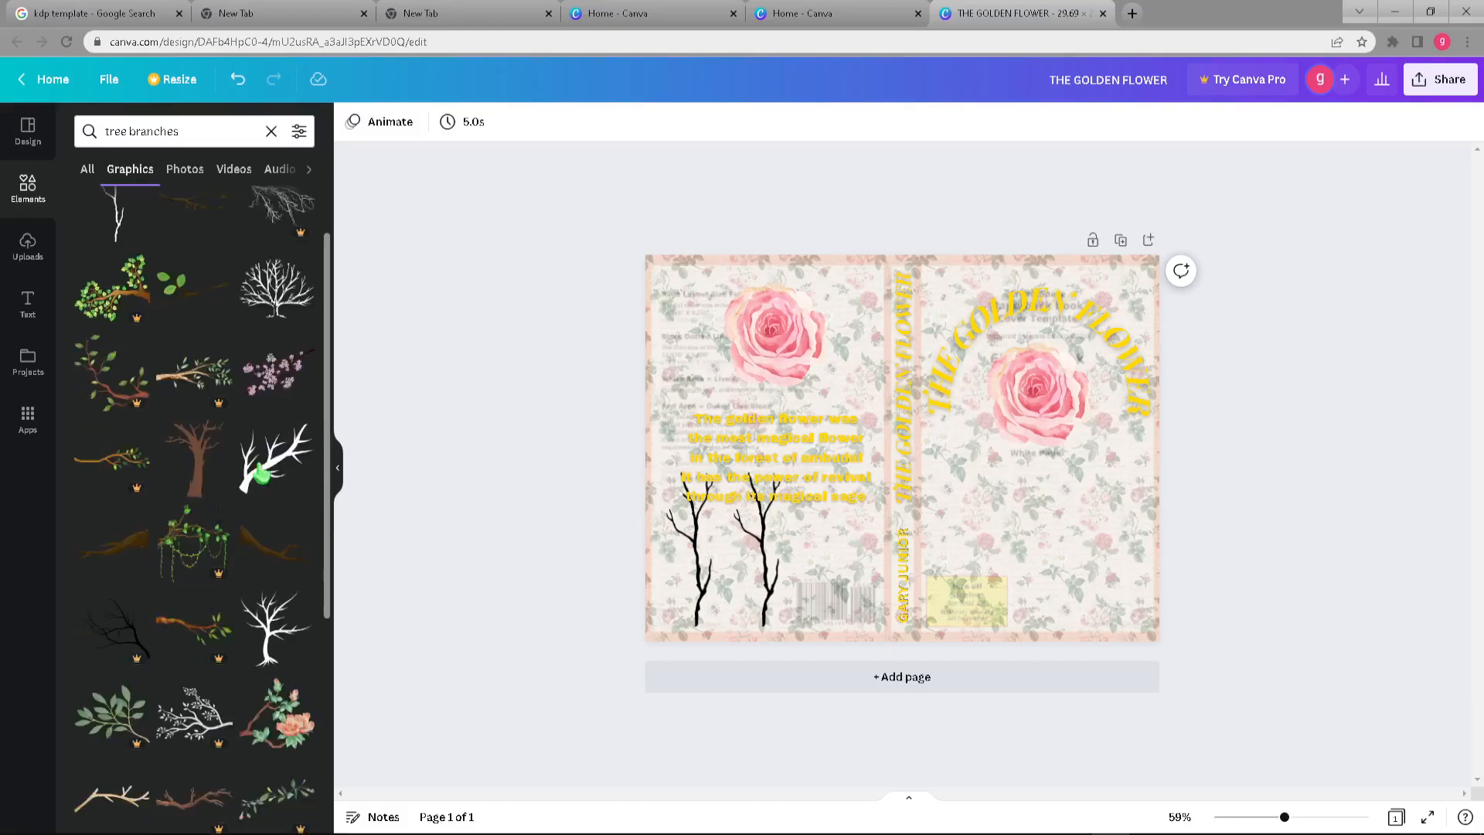
pyautogui.scroll(-1, 279, 454)
pyautogui.scroll(-1, 270, 463)
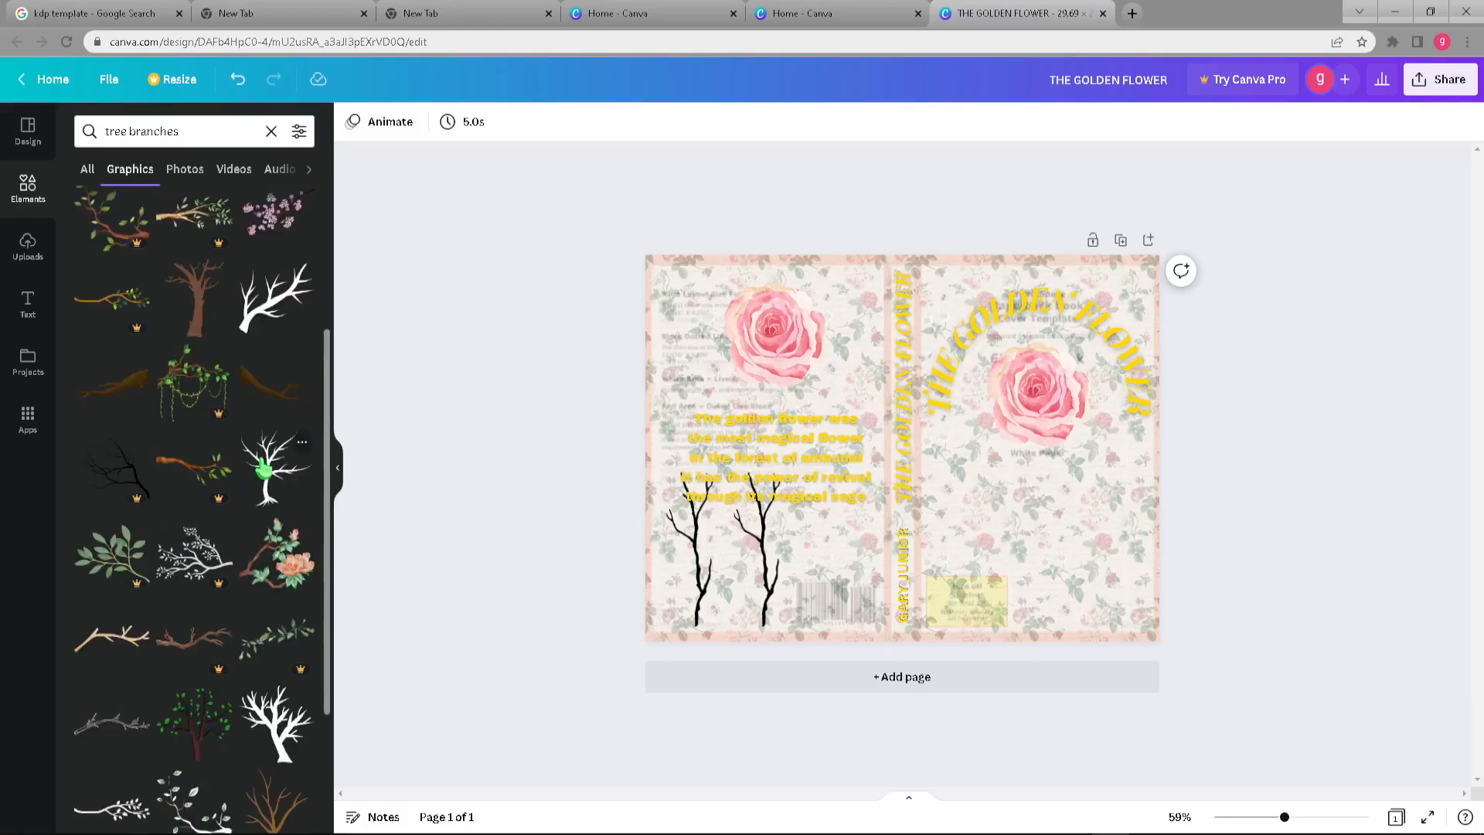
pyautogui.scroll(-1, 263, 653)
pyautogui.scroll(-3, 117, 629)
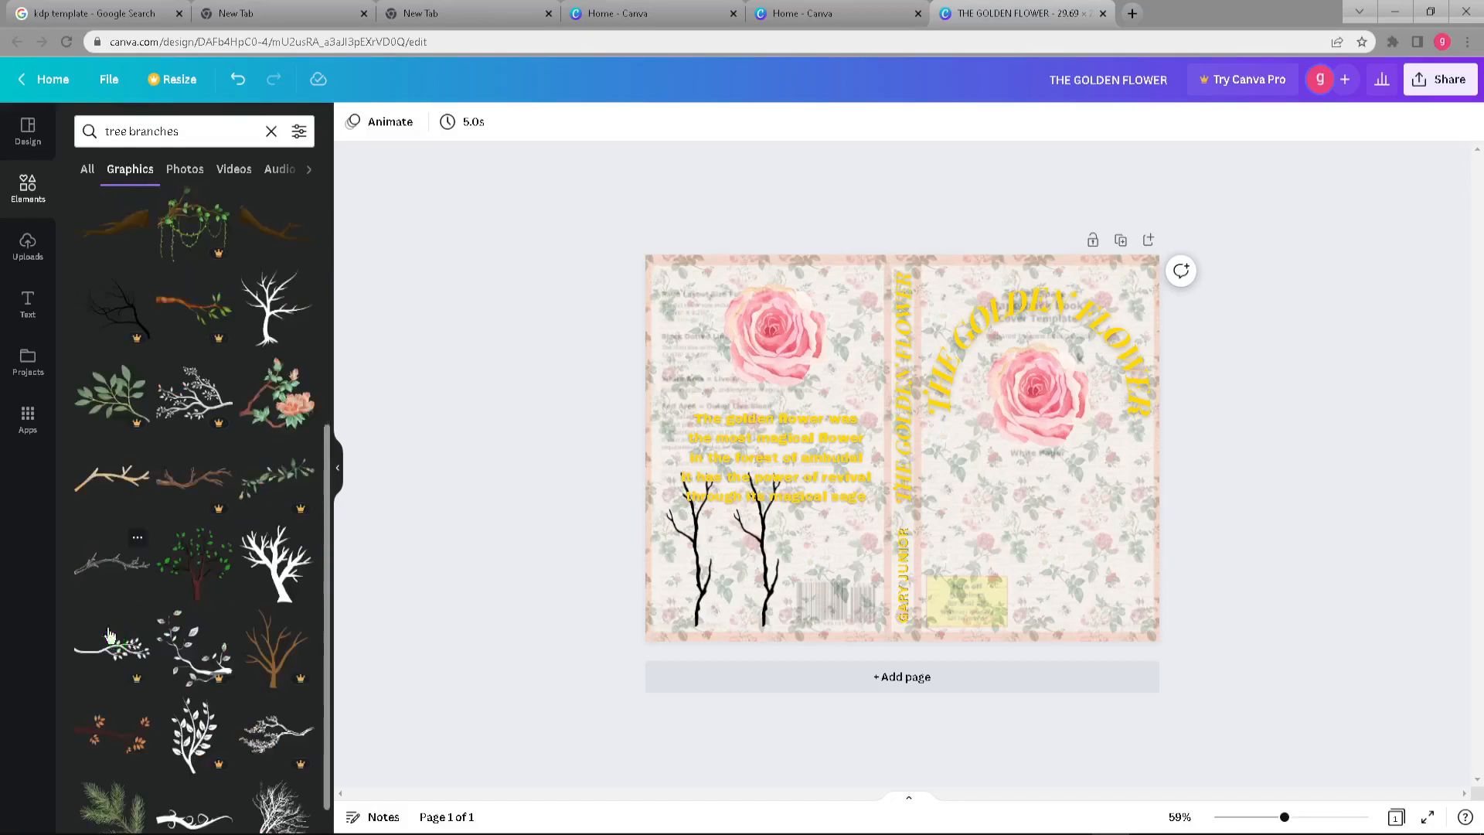
pyautogui.scroll(-2, 133, 495)
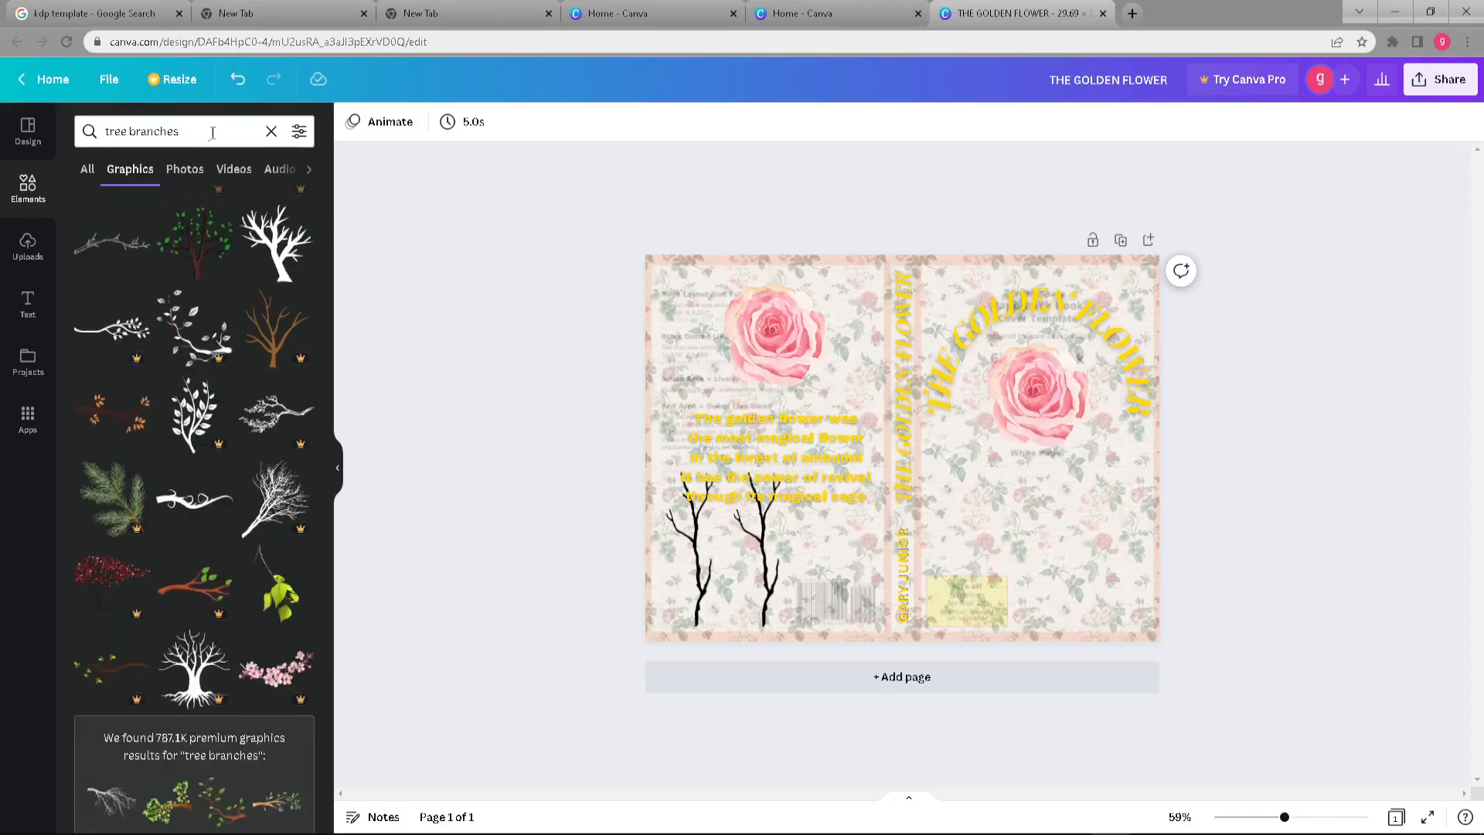
# Search the elements for "leaves" and add the photo cutout of bushy green leaves to the cover.
pyautogui.click(271, 132)
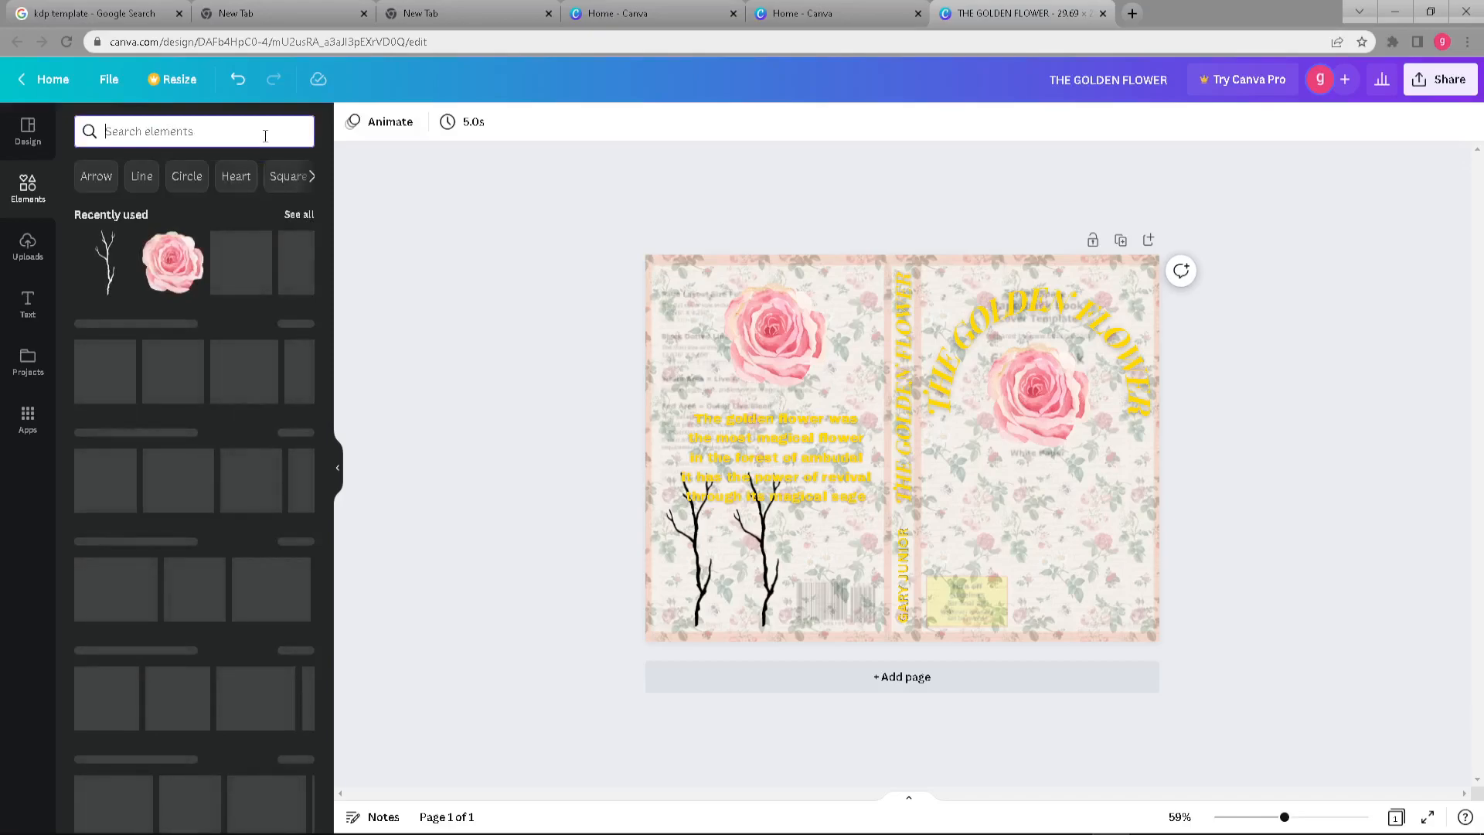
pyautogui.write('leaves')
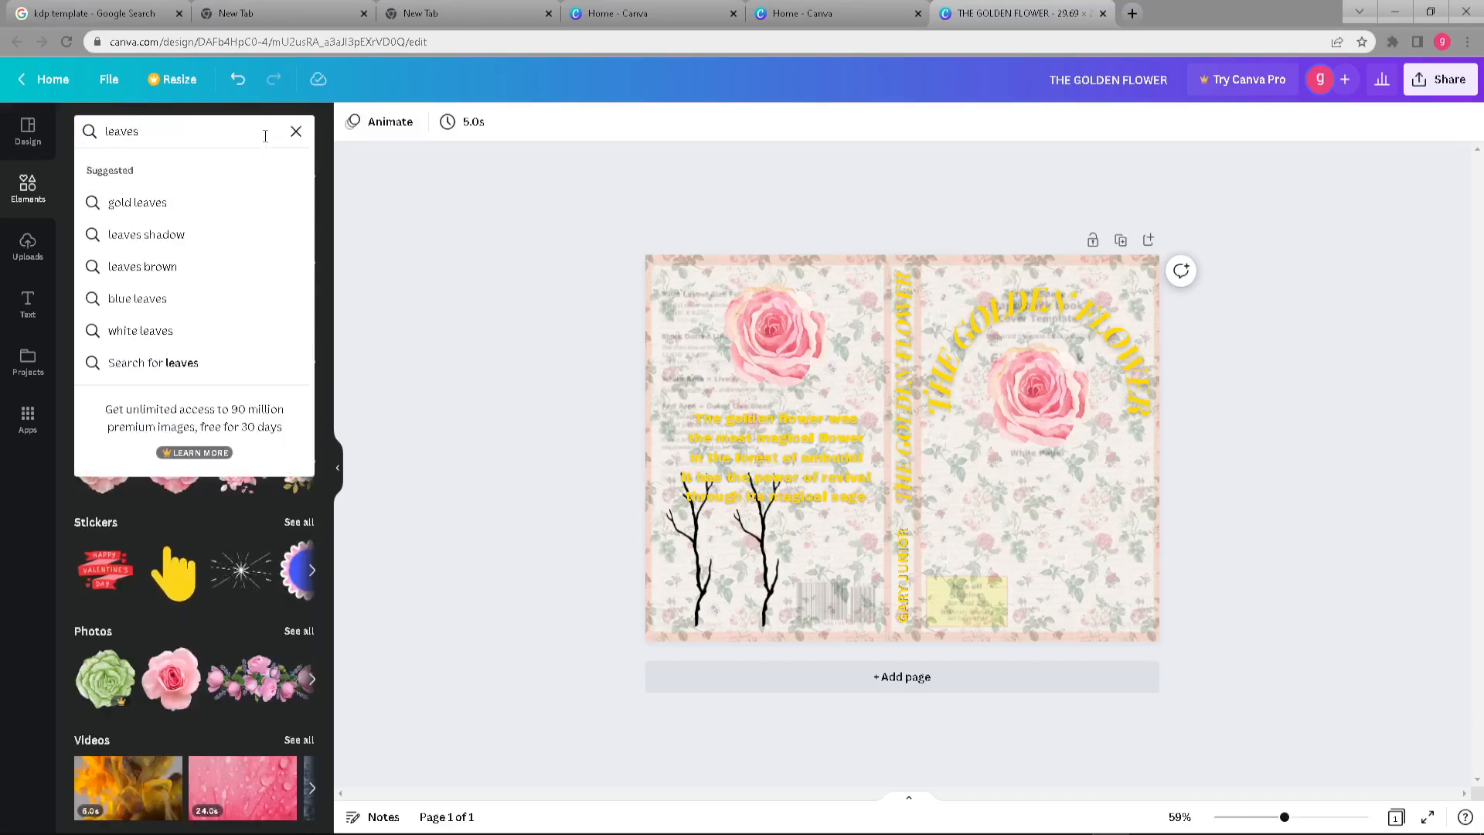
pyautogui.press('Return')
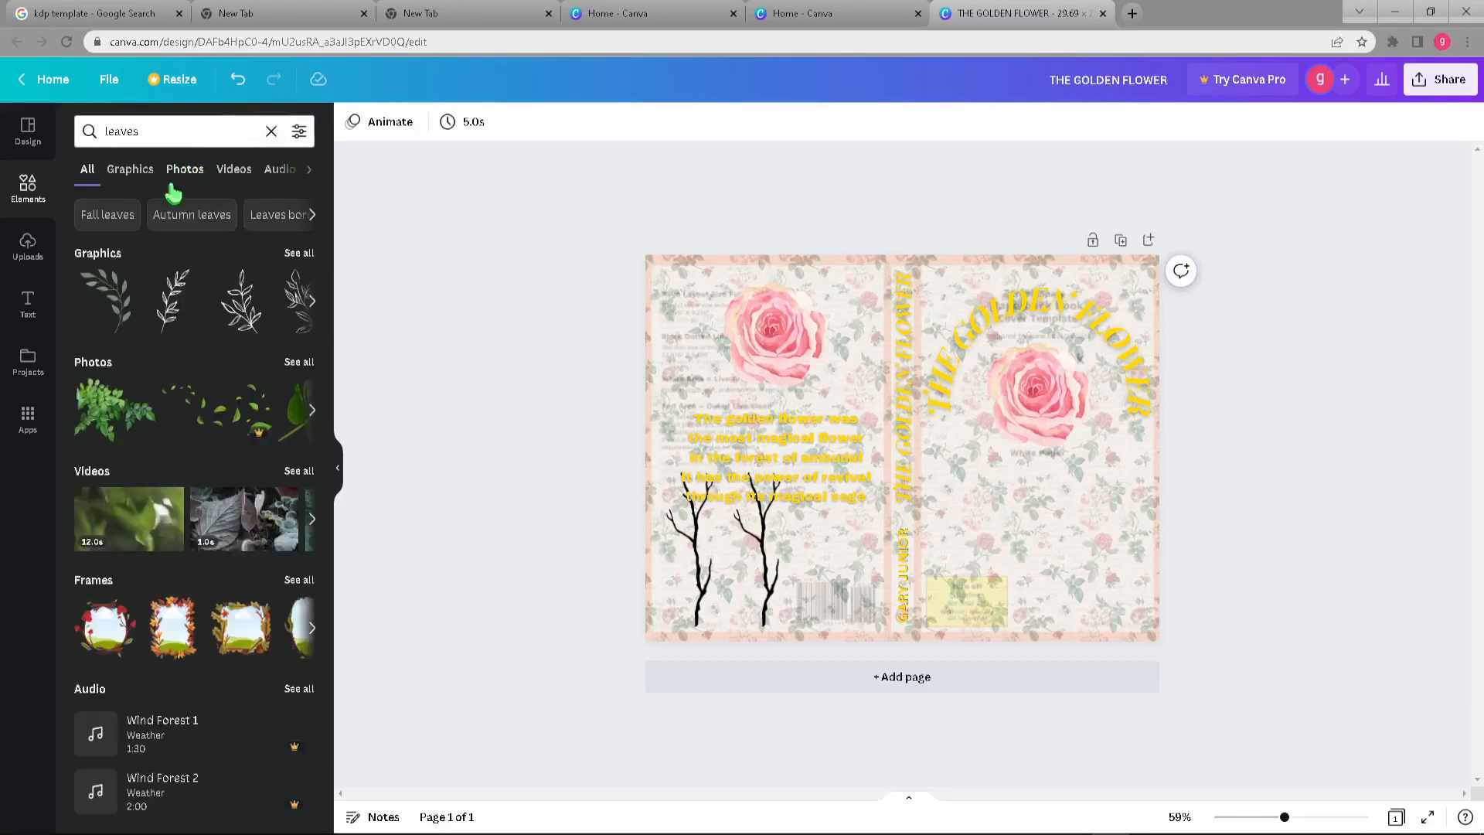
pyautogui.click(124, 423)
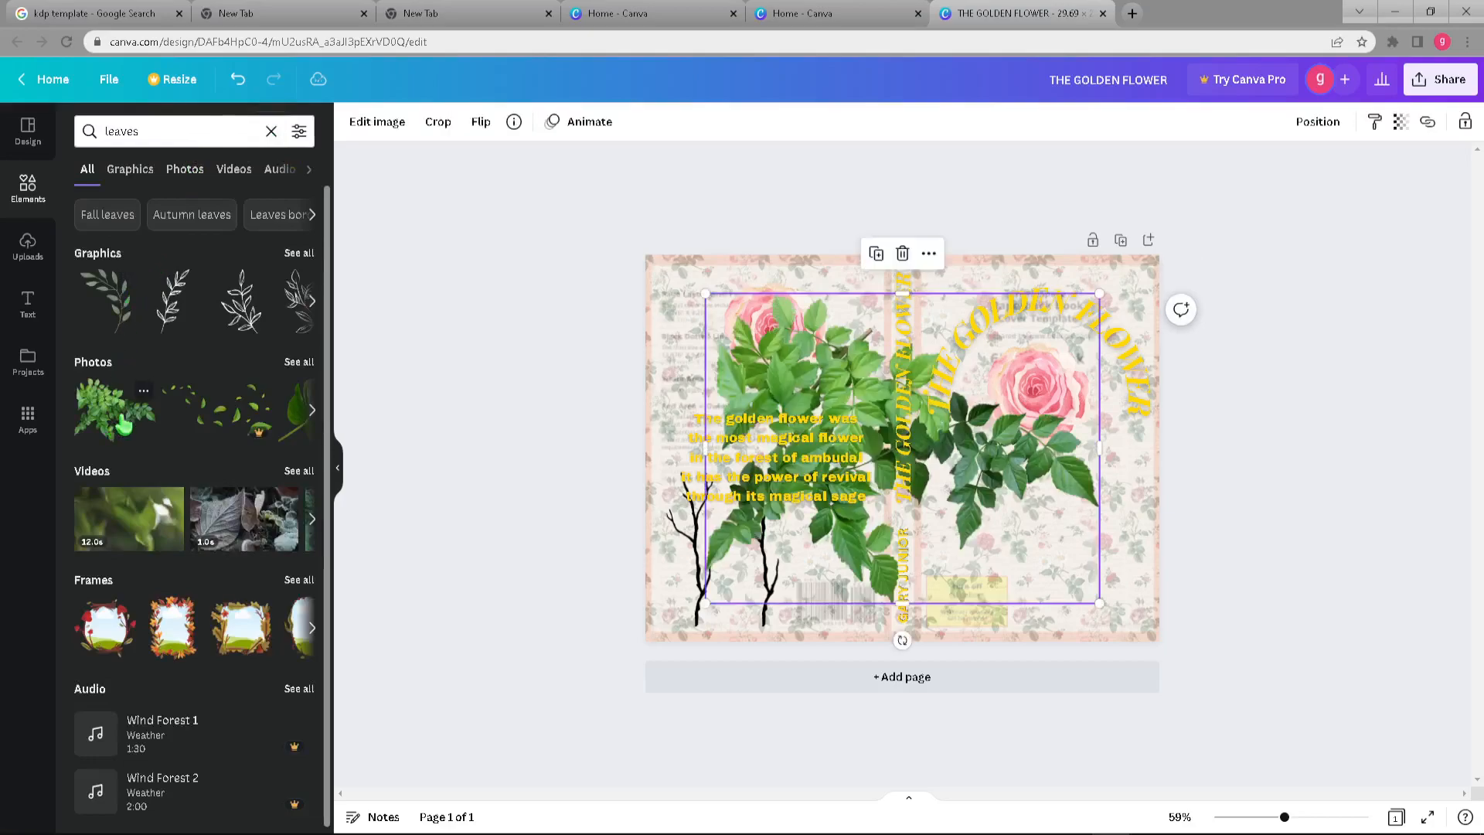
# Shrink the green leaves to slightly larger than the back-cover rose and center them over it.
pyautogui.moveTo(1099, 295); pyautogui.dragTo(868, 464)
pyautogui.moveTo(794, 537); pyautogui.dragTo(801, 330)
pyautogui.moveTo(742, 378); pyautogui.dragTo(629, 407)
pyautogui.click(802, 347)
pyautogui.moveTo(704, 381); pyautogui.dragTo(811, 348)
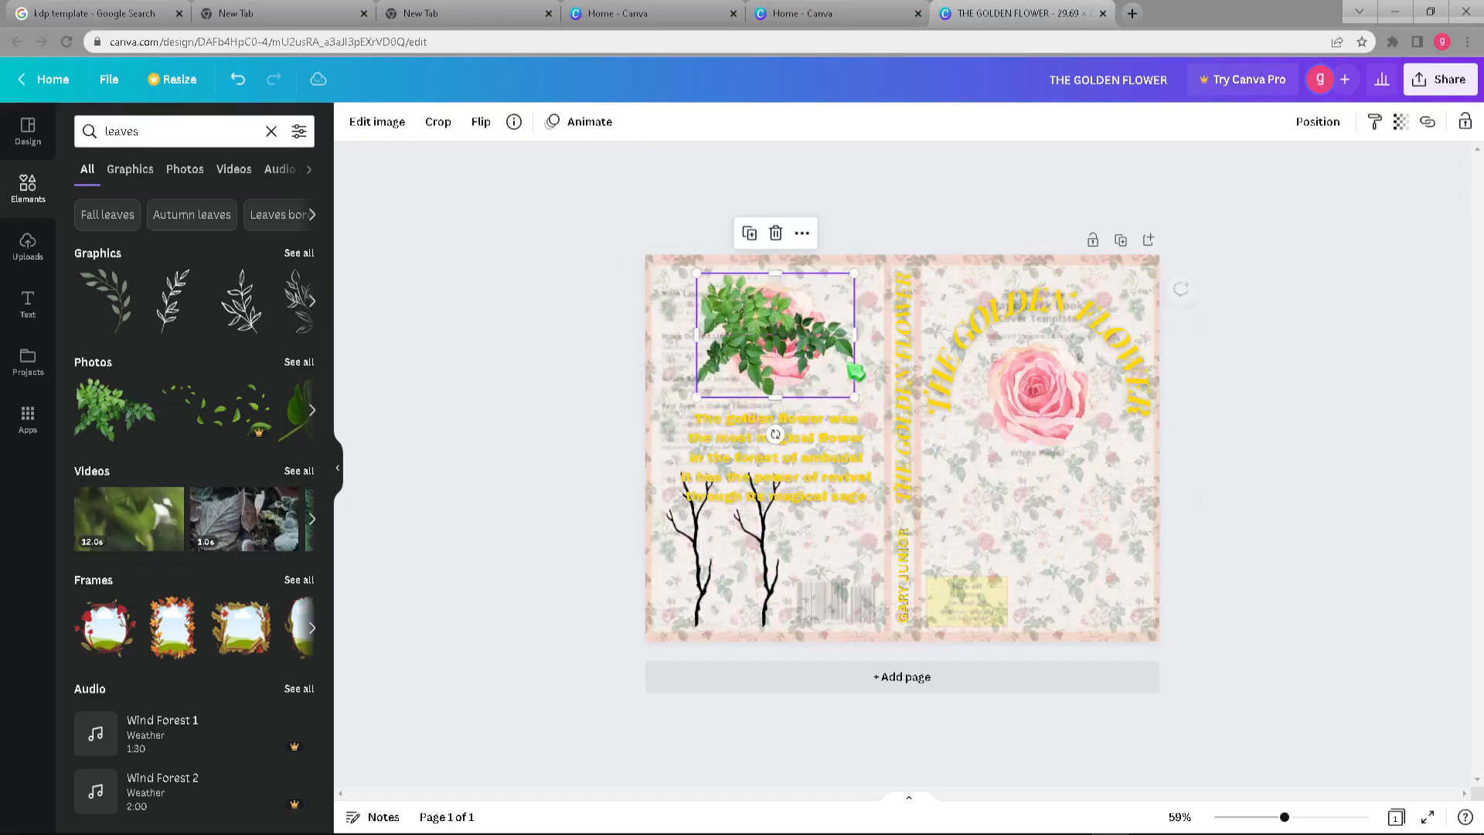
pyautogui.moveTo(860, 402); pyautogui.dragTo(891, 425)
pyautogui.moveTo(817, 355); pyautogui.dragTo(815, 355)
# Layer the green leaves behind the back-cover rose and center them around it.
pyautogui.click(800, 224)
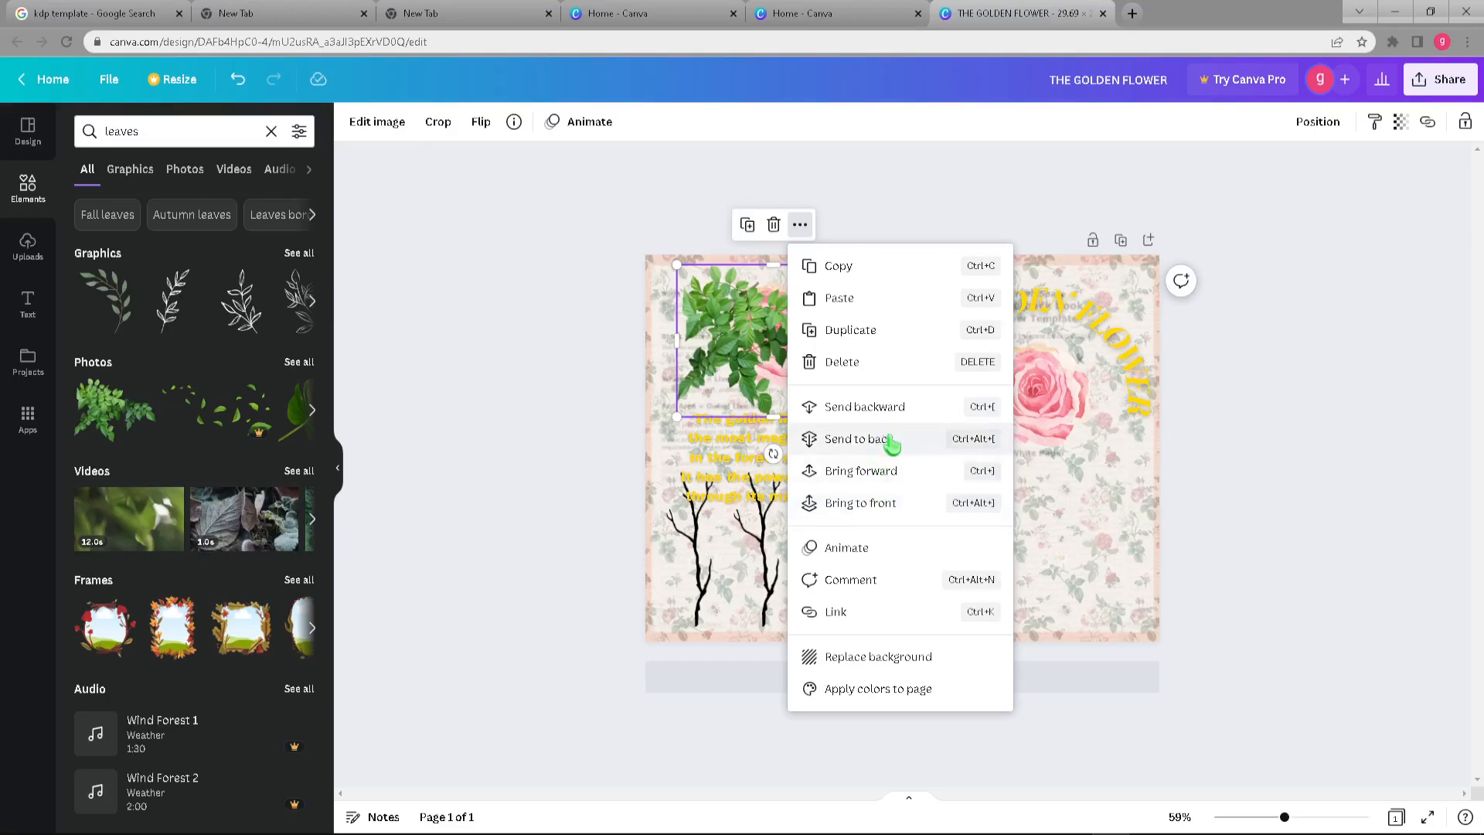
pyautogui.click(857, 438)
pyautogui.moveTo(713, 365); pyautogui.dragTo(720, 366)
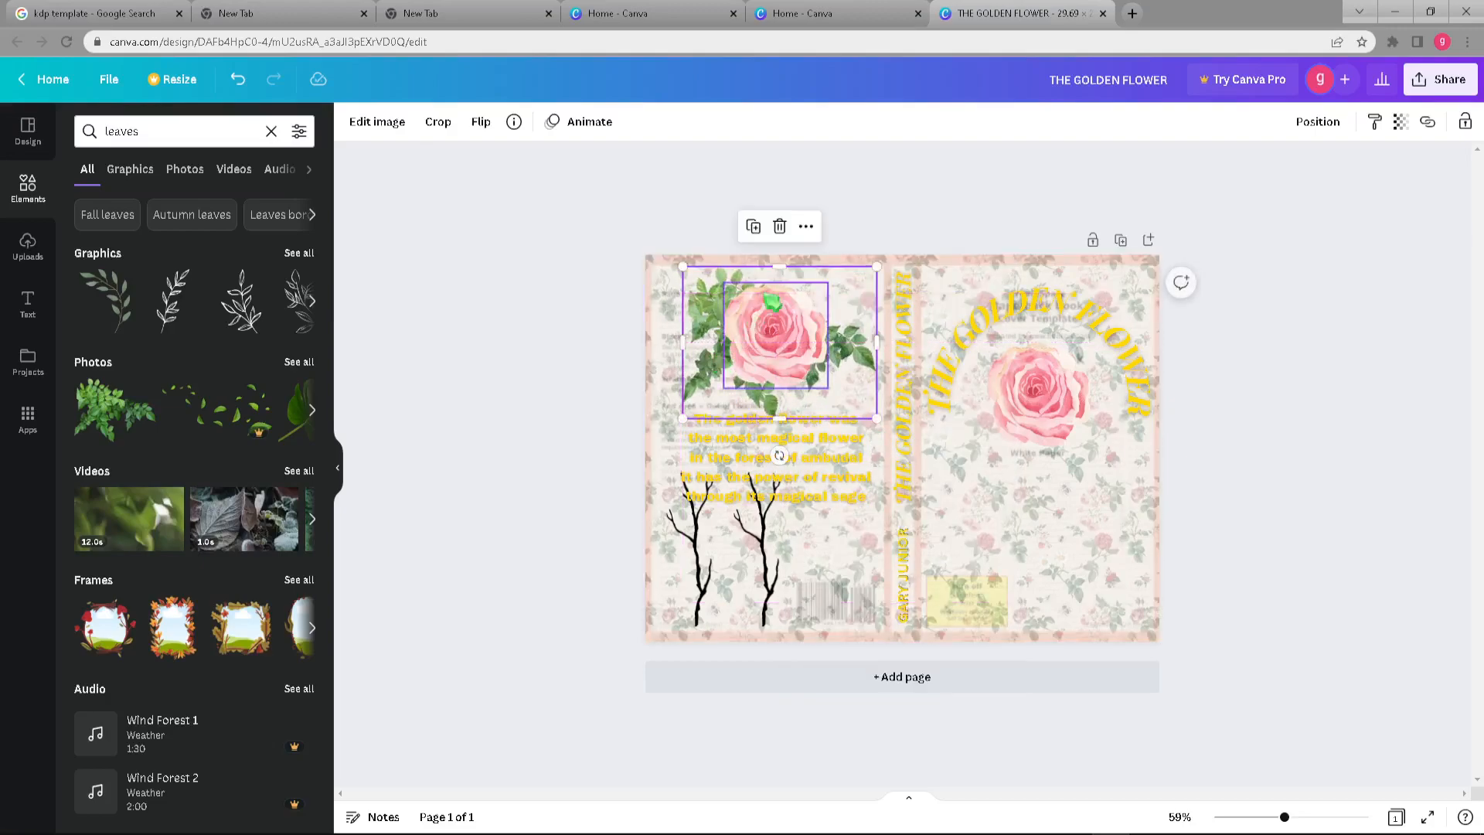
pyautogui.click(805, 225)
pyautogui.click(813, 473)
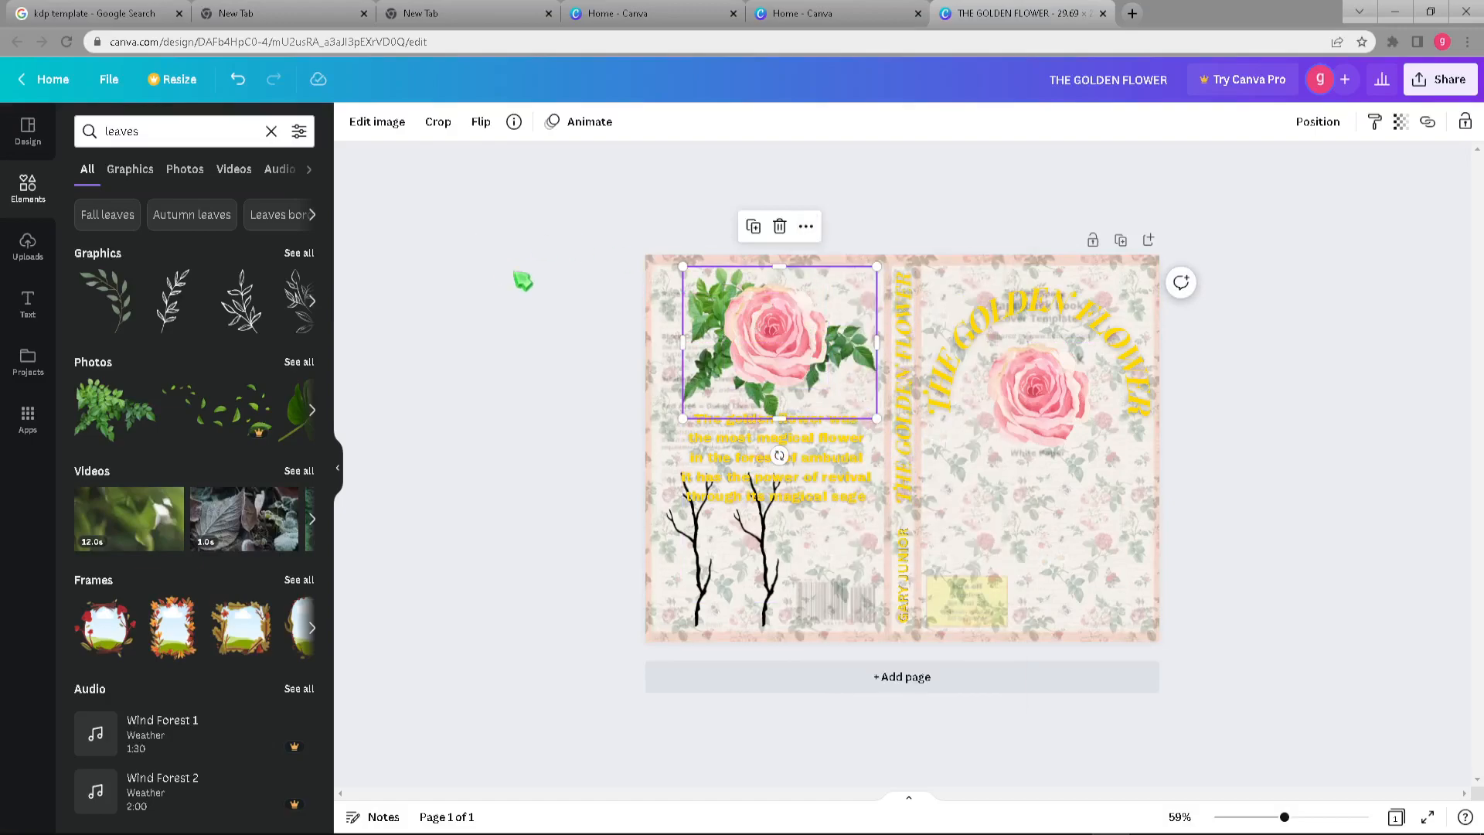
# Paste a copy of the green leaves over the front-cover rose and send it backward behind the rose.
pyautogui.hotkey('ctrl', 'v')
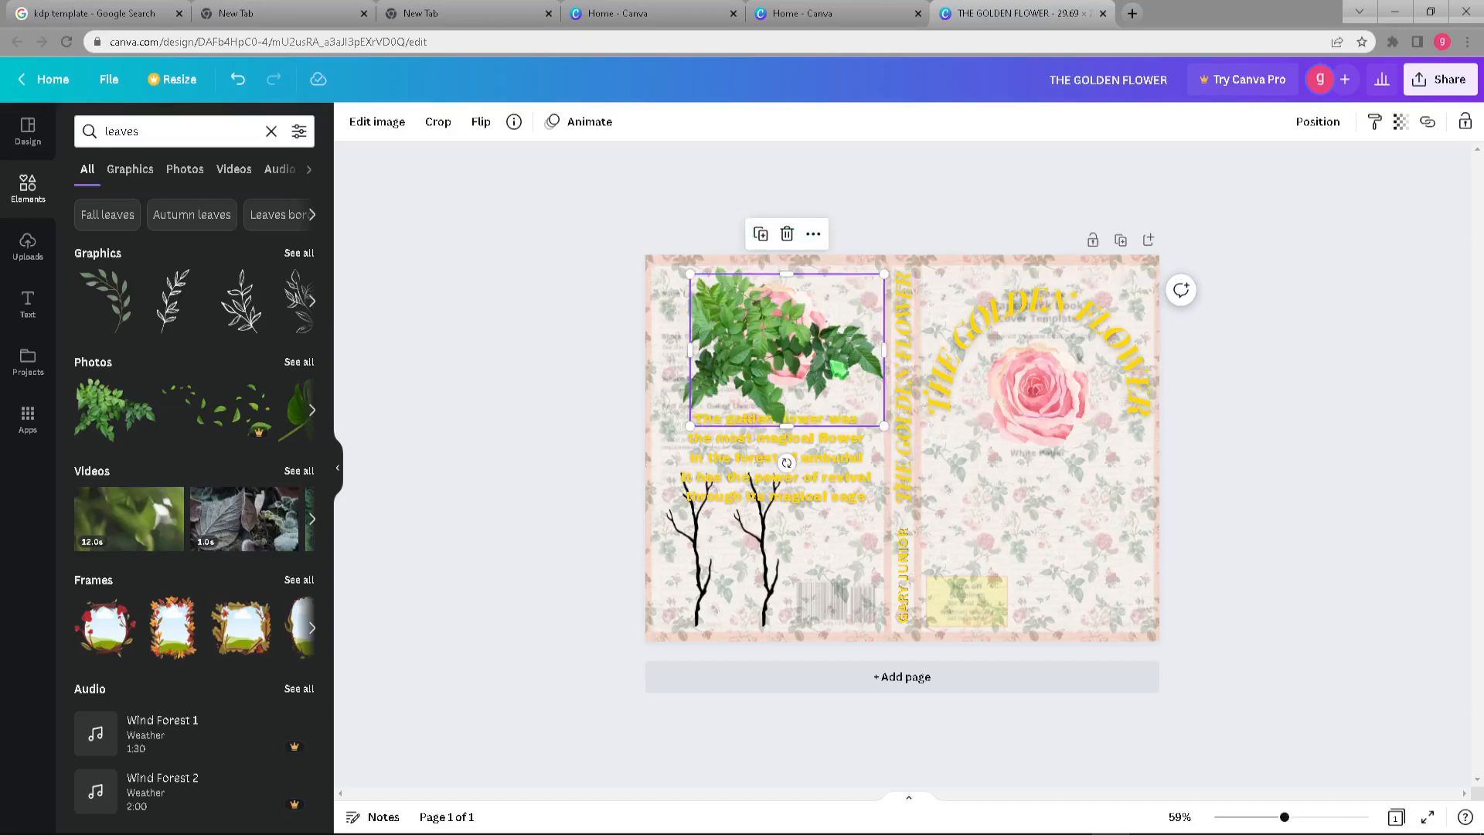
pyautogui.moveTo(821, 377); pyautogui.dragTo(1087, 421)
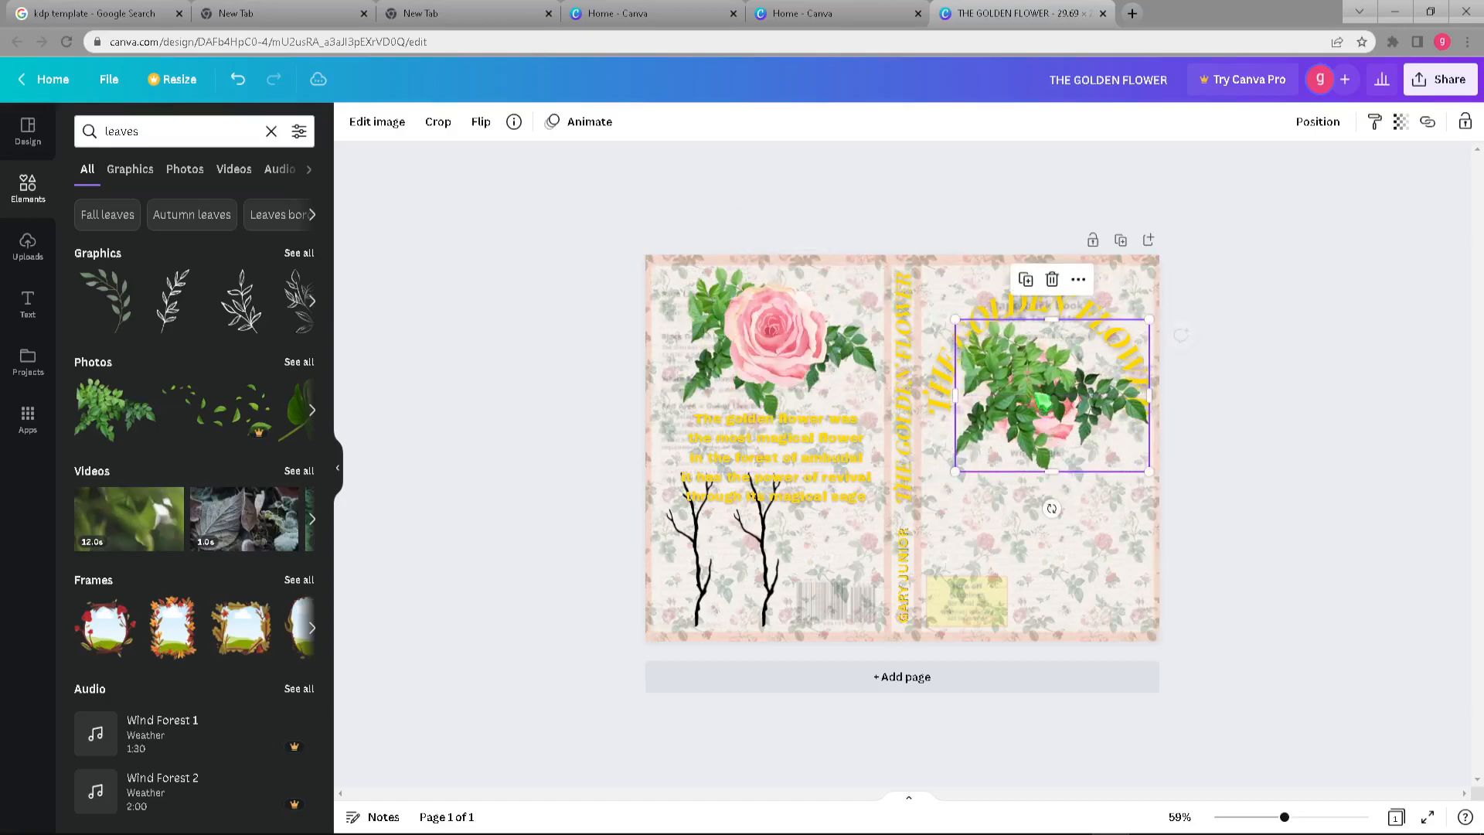
pyautogui.click(1078, 279)
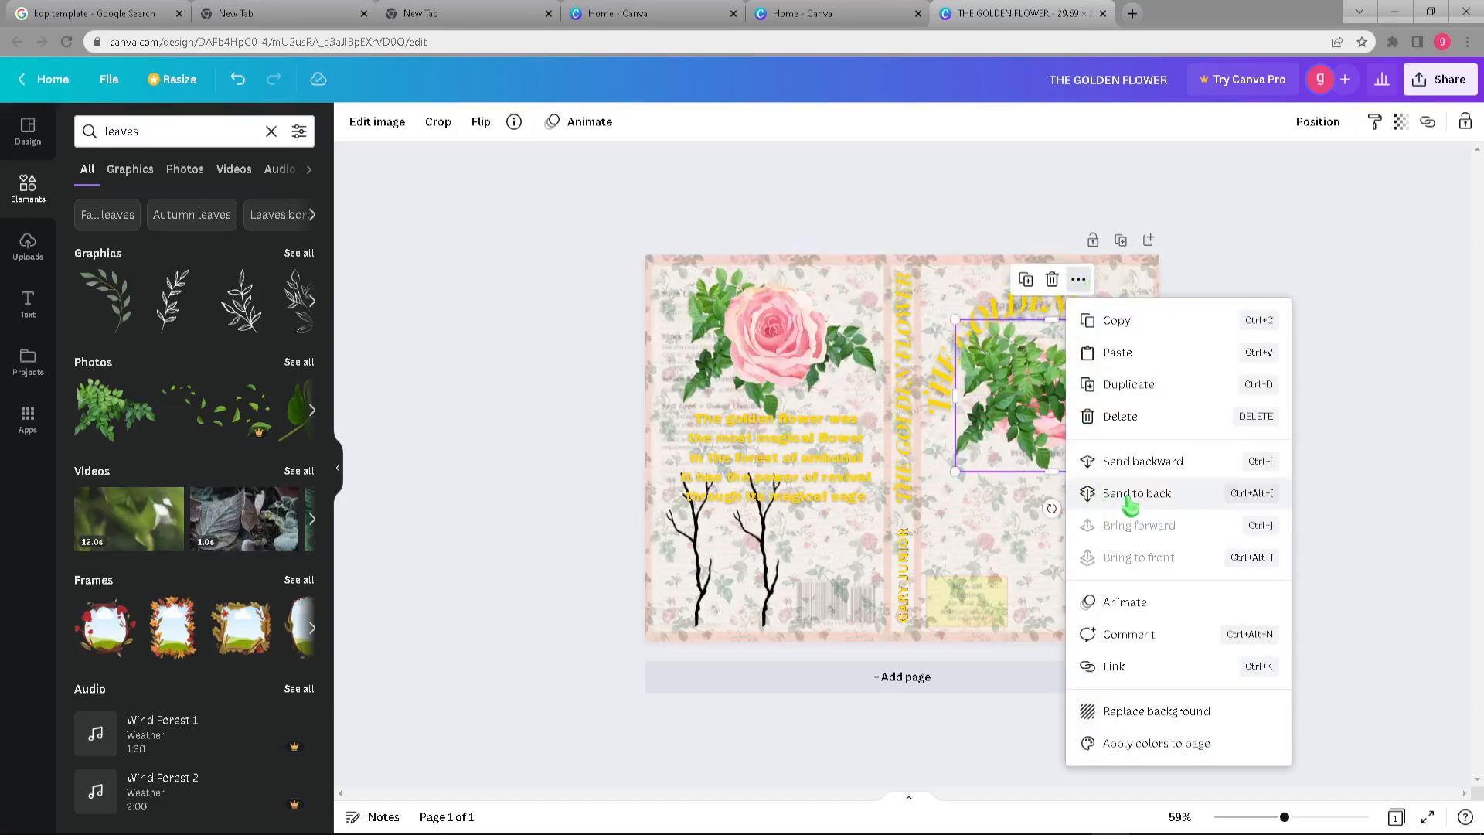
pyautogui.click(1142, 461)
pyautogui.click(1078, 279)
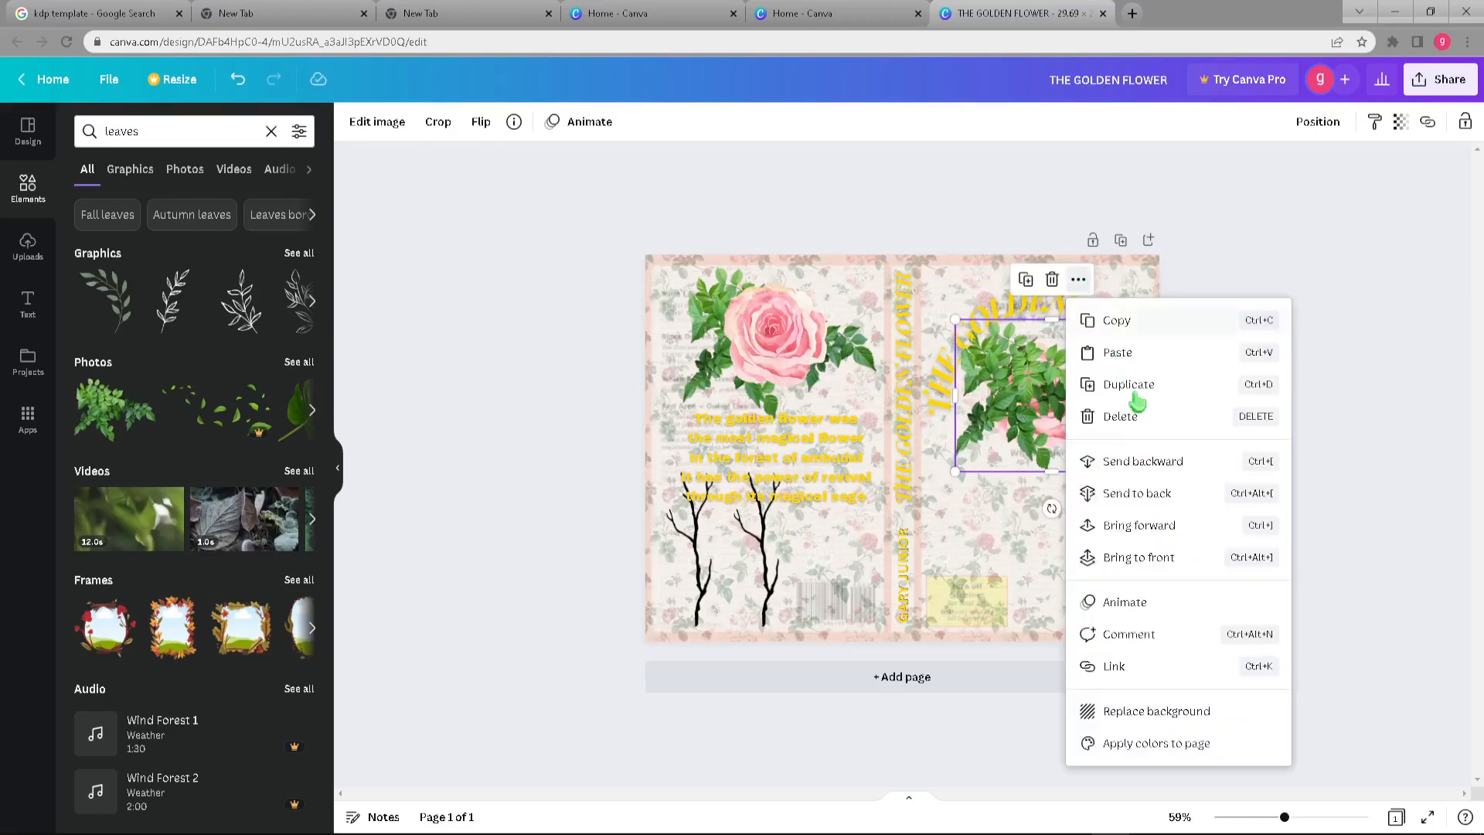
pyautogui.click(1142, 461)
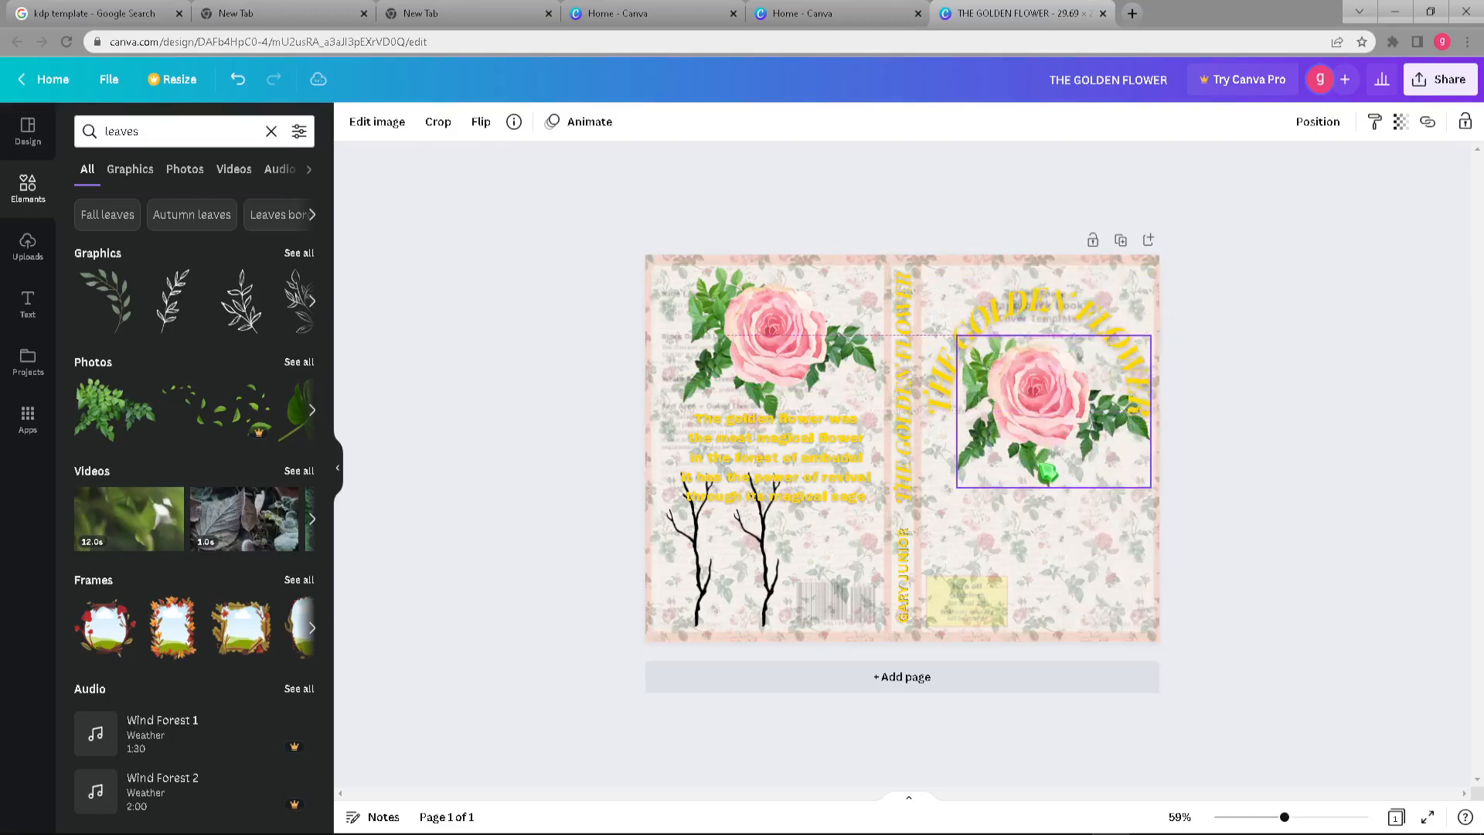
# Move the curved gold title slightly higher on the front cover, centered above the rose.
pyautogui.click(1126, 371)
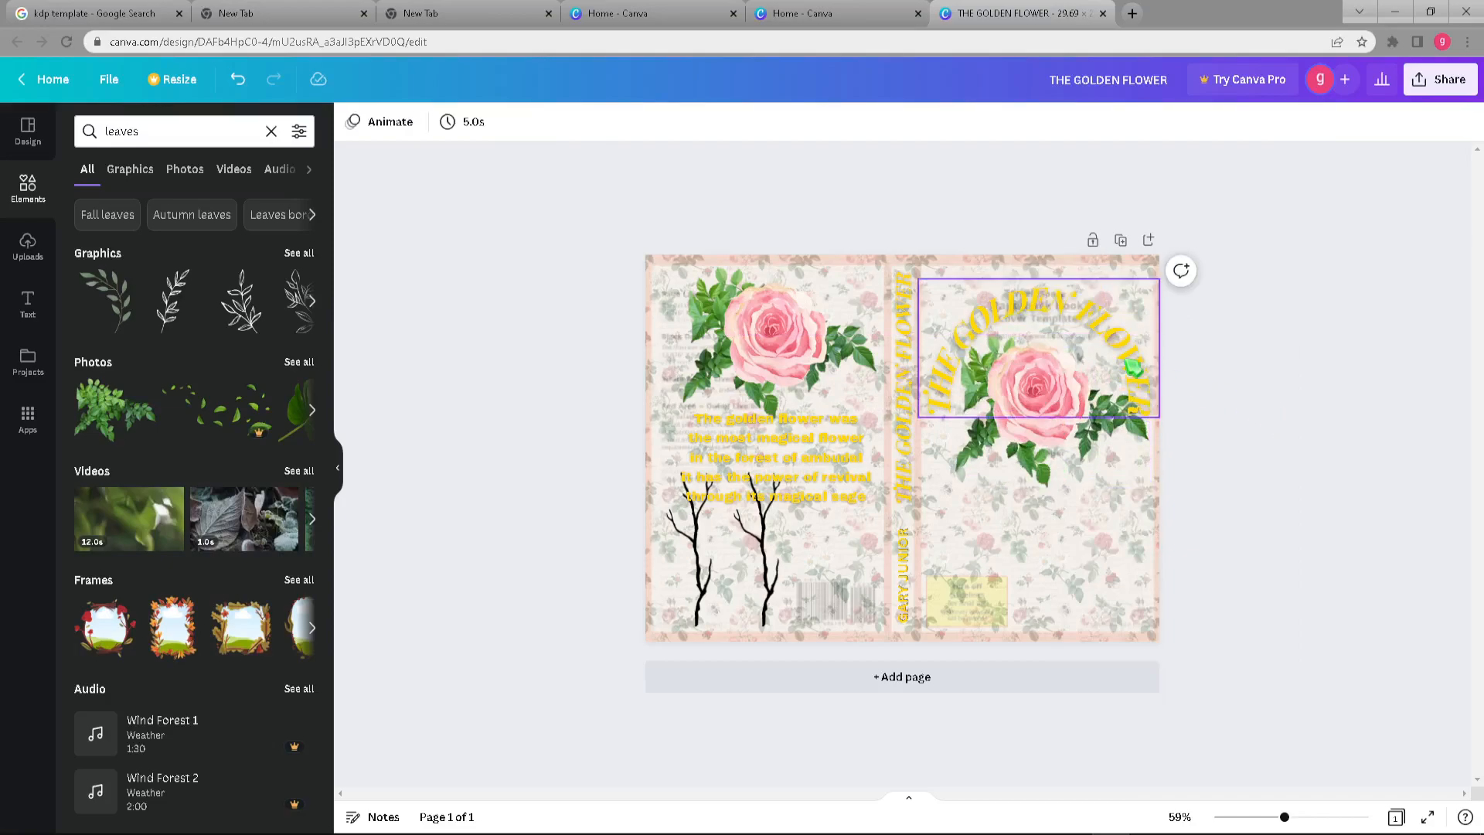
pyautogui.moveTo(1038, 396); pyautogui.dragTo(1038, 382)
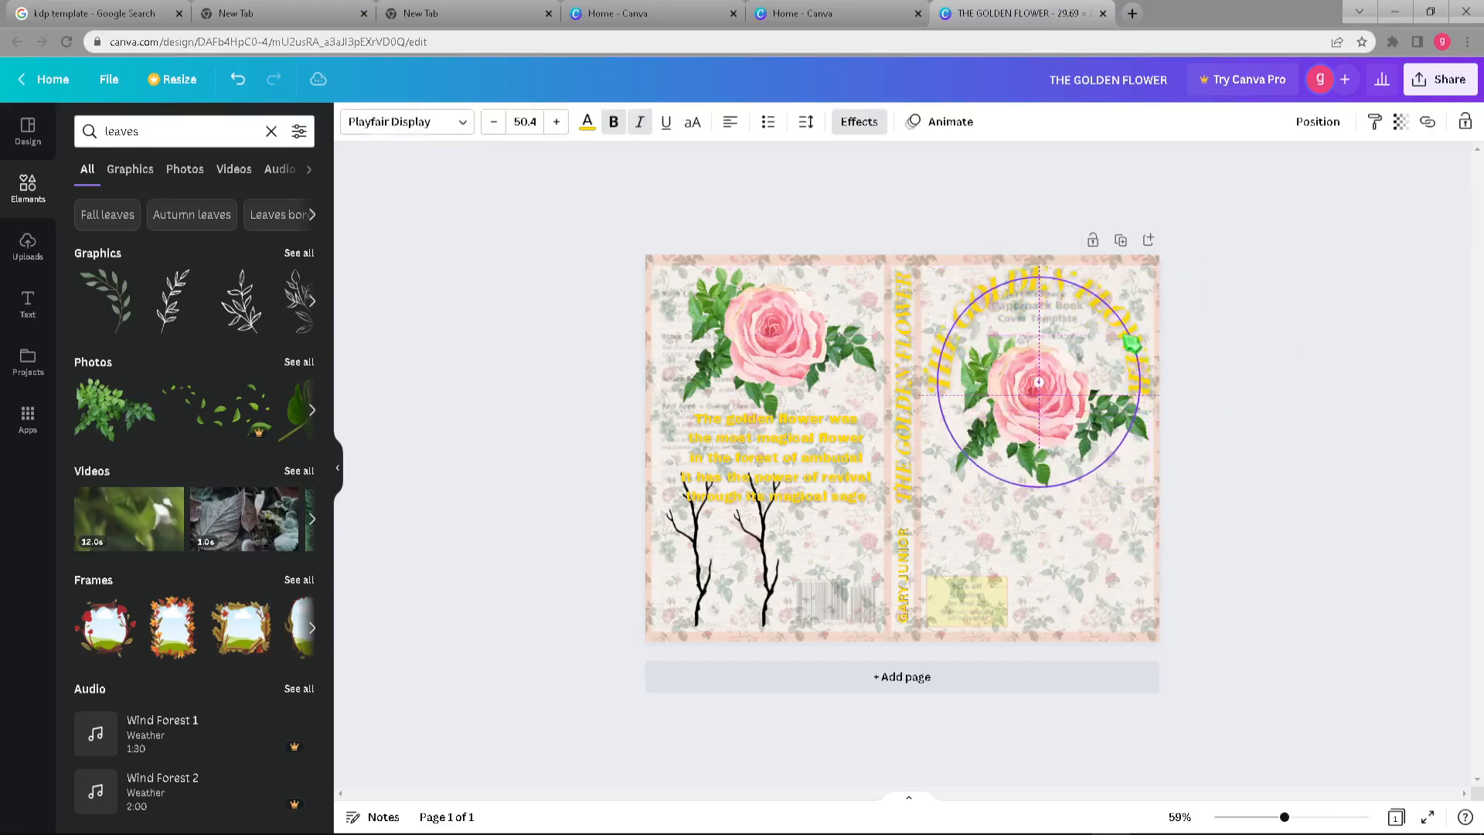
pyautogui.click(1362, 341)
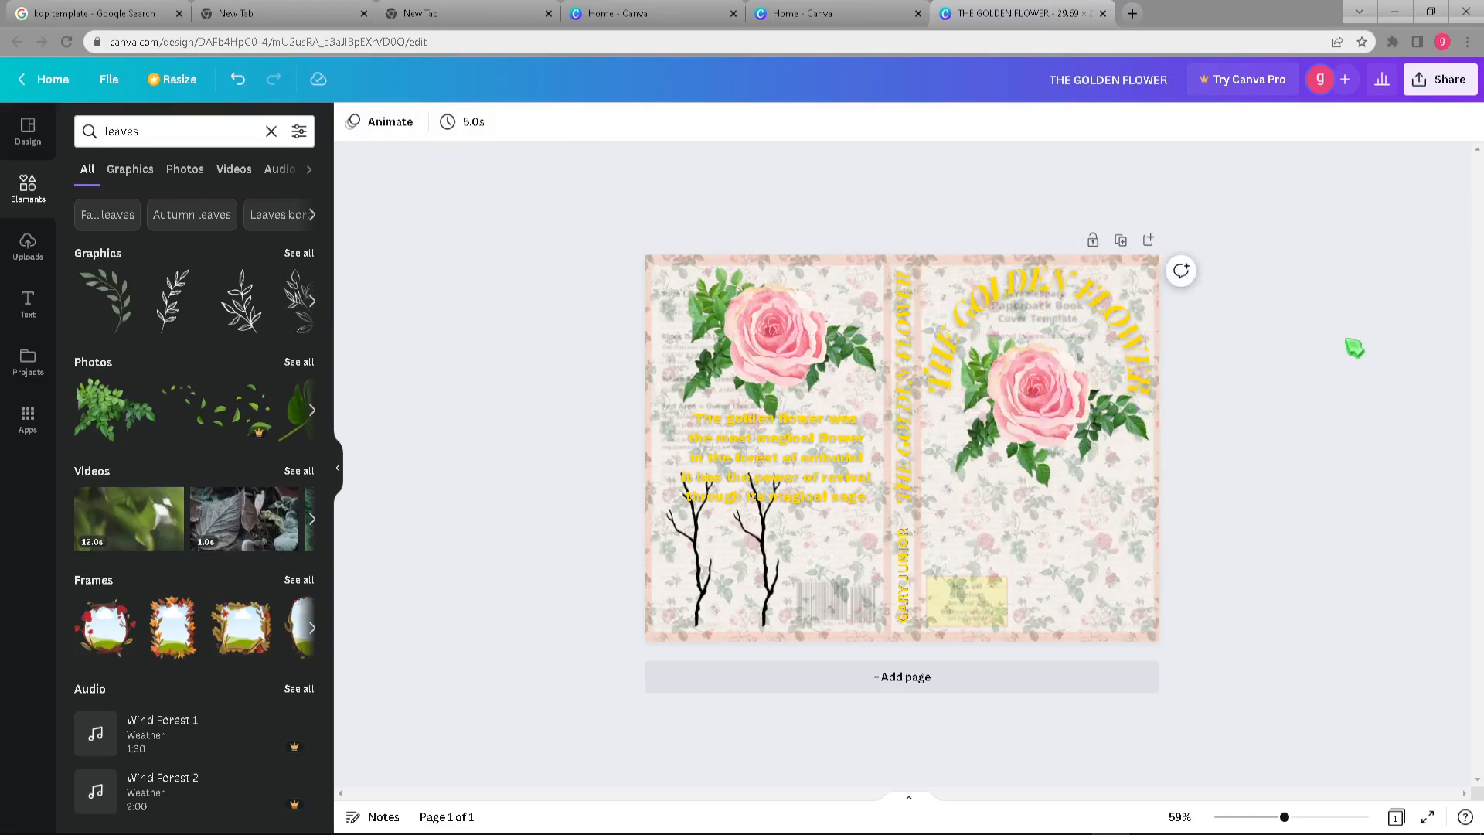
# Duplicate the bare black branch twice and space the copies to form a row of four across the lower back cover.
pyautogui.click(768, 553)
pyautogui.hotkey('ctrl', 'd')
pyautogui.moveTo(776, 568); pyautogui.dragTo(867, 573)
pyautogui.hotkey('ctrl', 'd')
pyautogui.click(1357, 576)
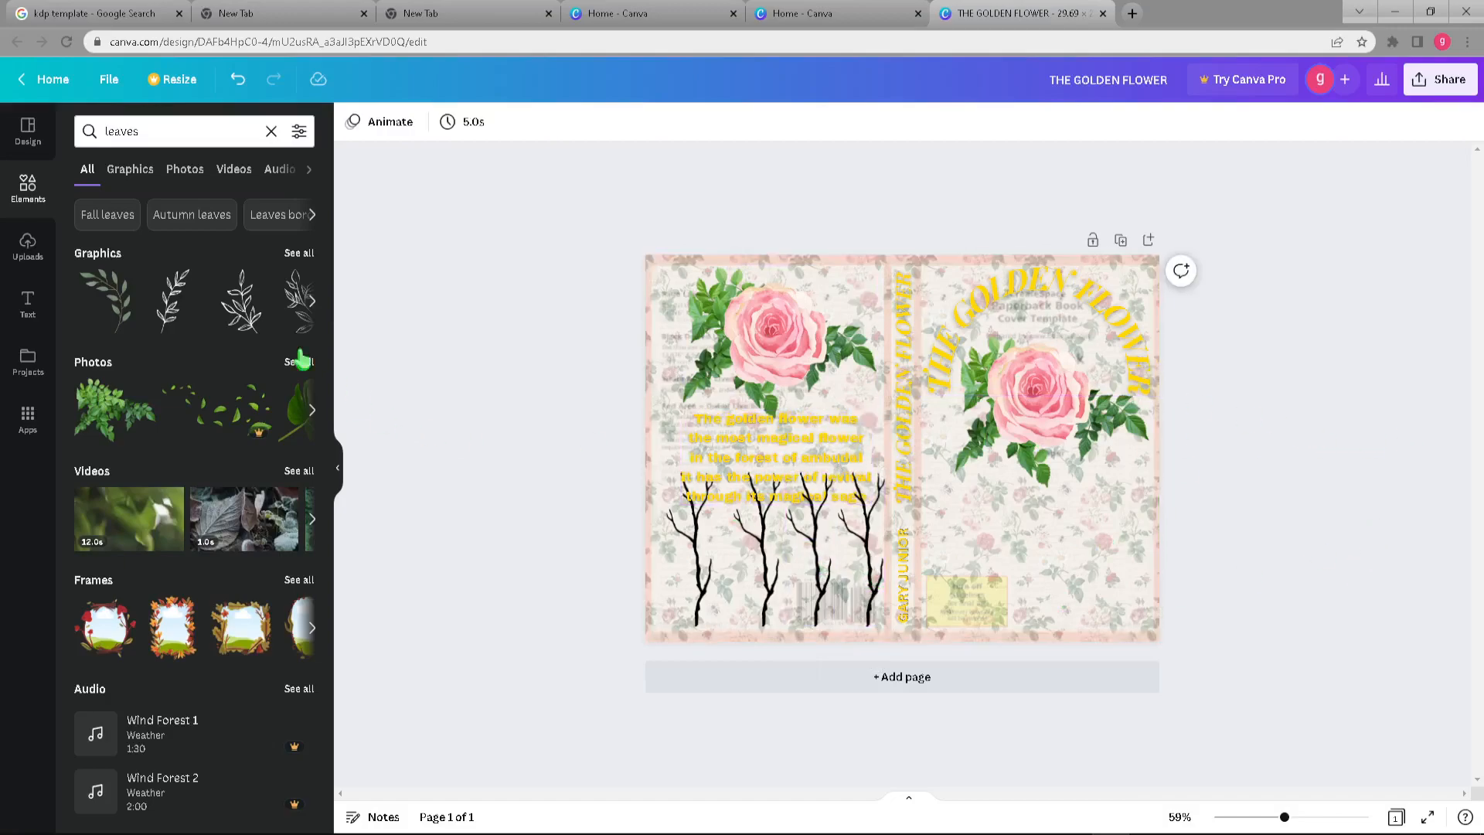
# Add a text line in the Gamja Flower font reading "WRITTEN BY" and the author's name, enlarged to about size 38.8.
pyautogui.click(272, 132)
pyautogui.click(28, 304)
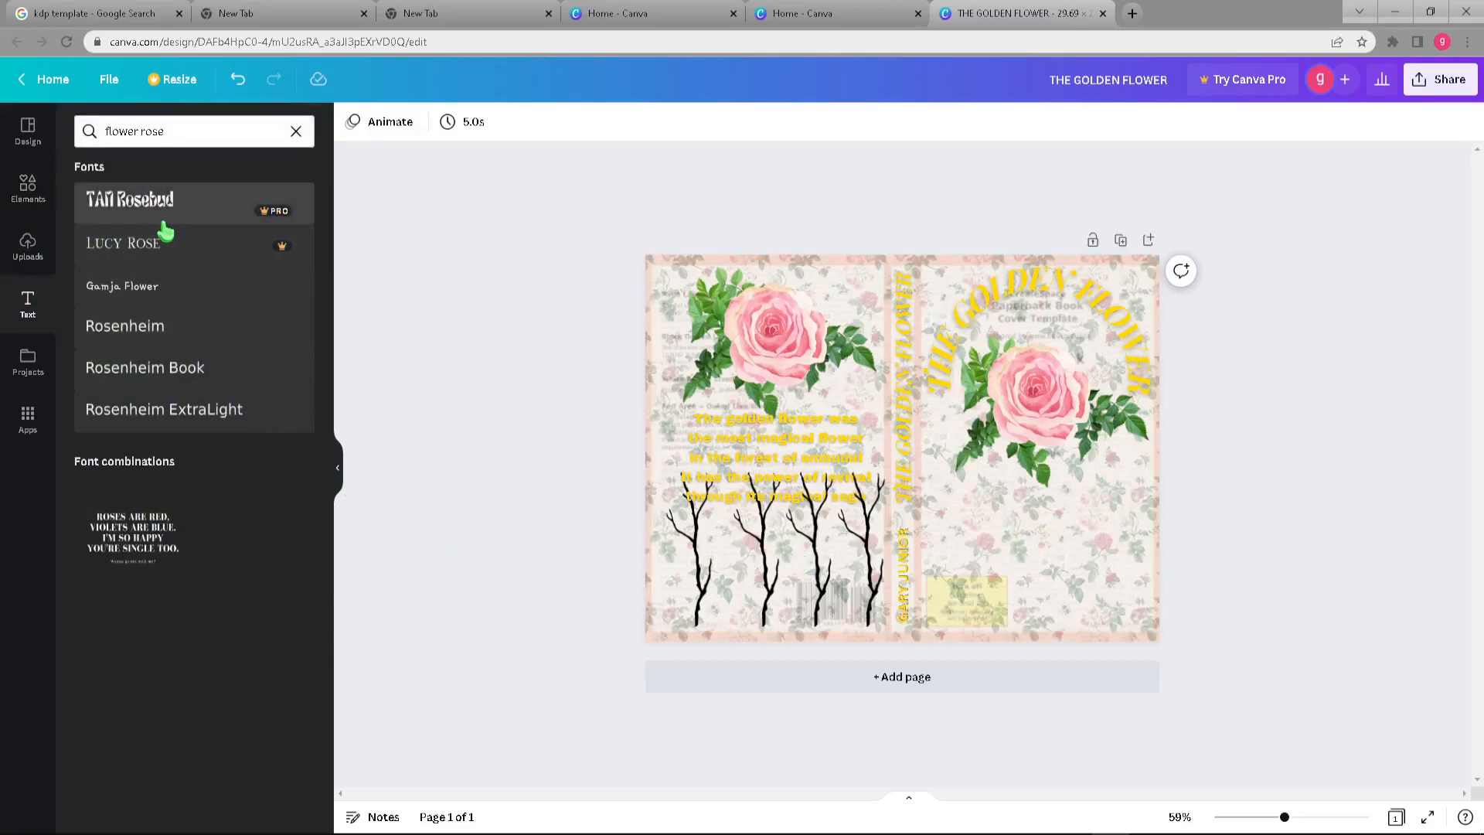
pyautogui.click(162, 288)
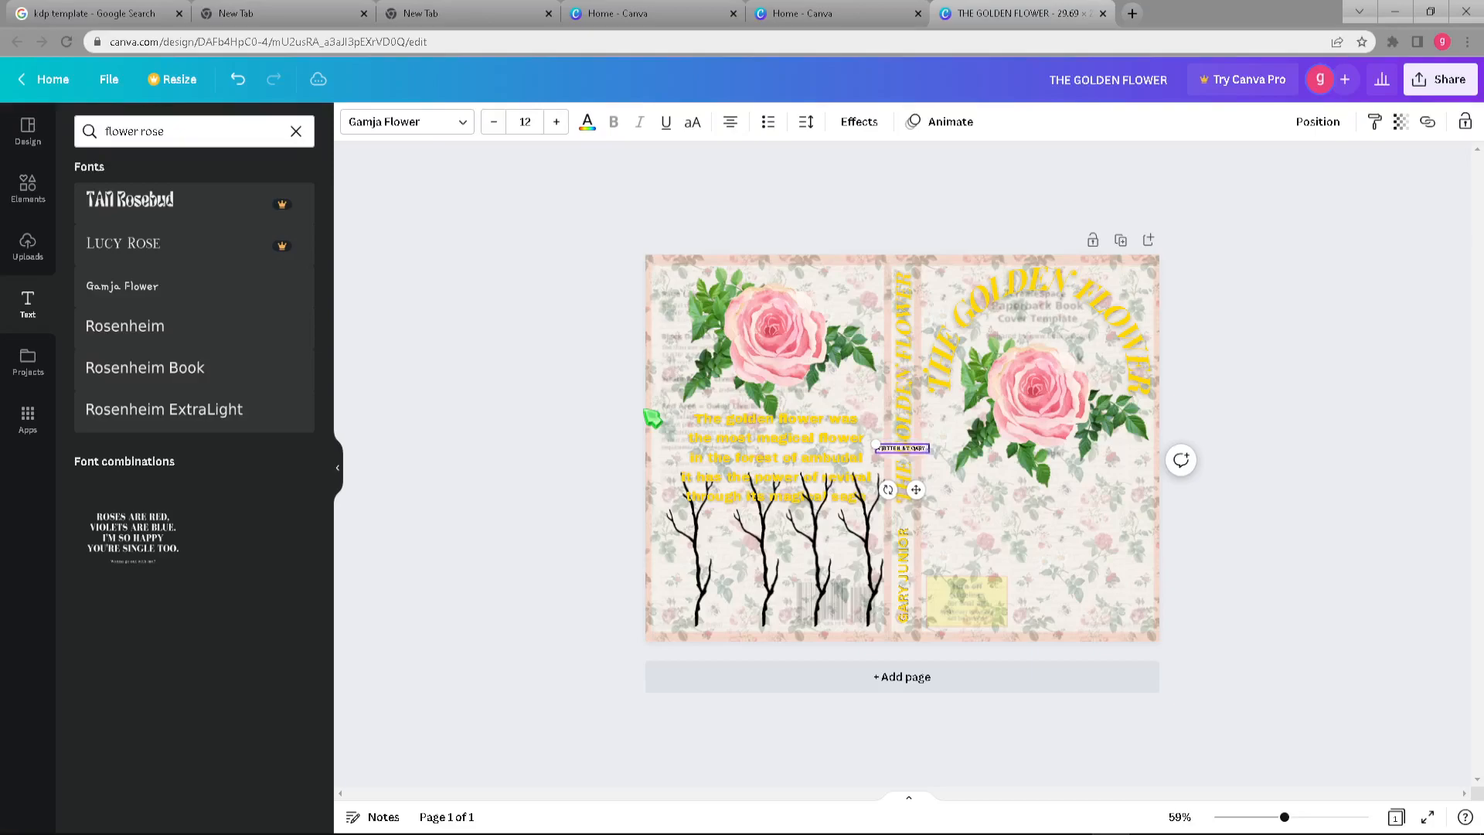
pyautogui.moveTo(873, 451); pyautogui.dragTo(714, 453)
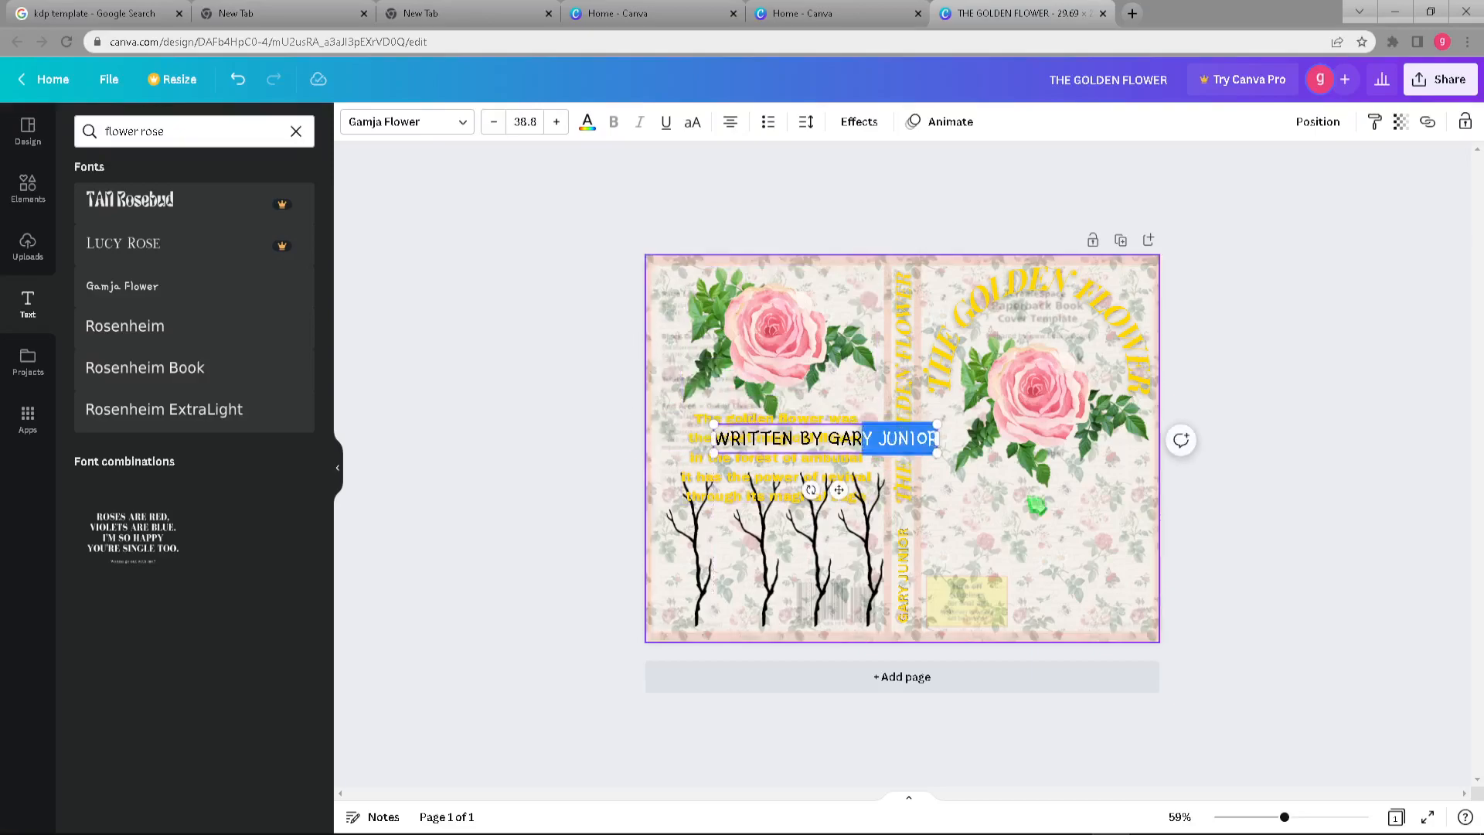
# Center the author line below the front-cover rose and shrink it to about size 34.1.
pyautogui.moveTo(931, 456); pyautogui.dragTo(1149, 545)
pyautogui.click(1320, 553)
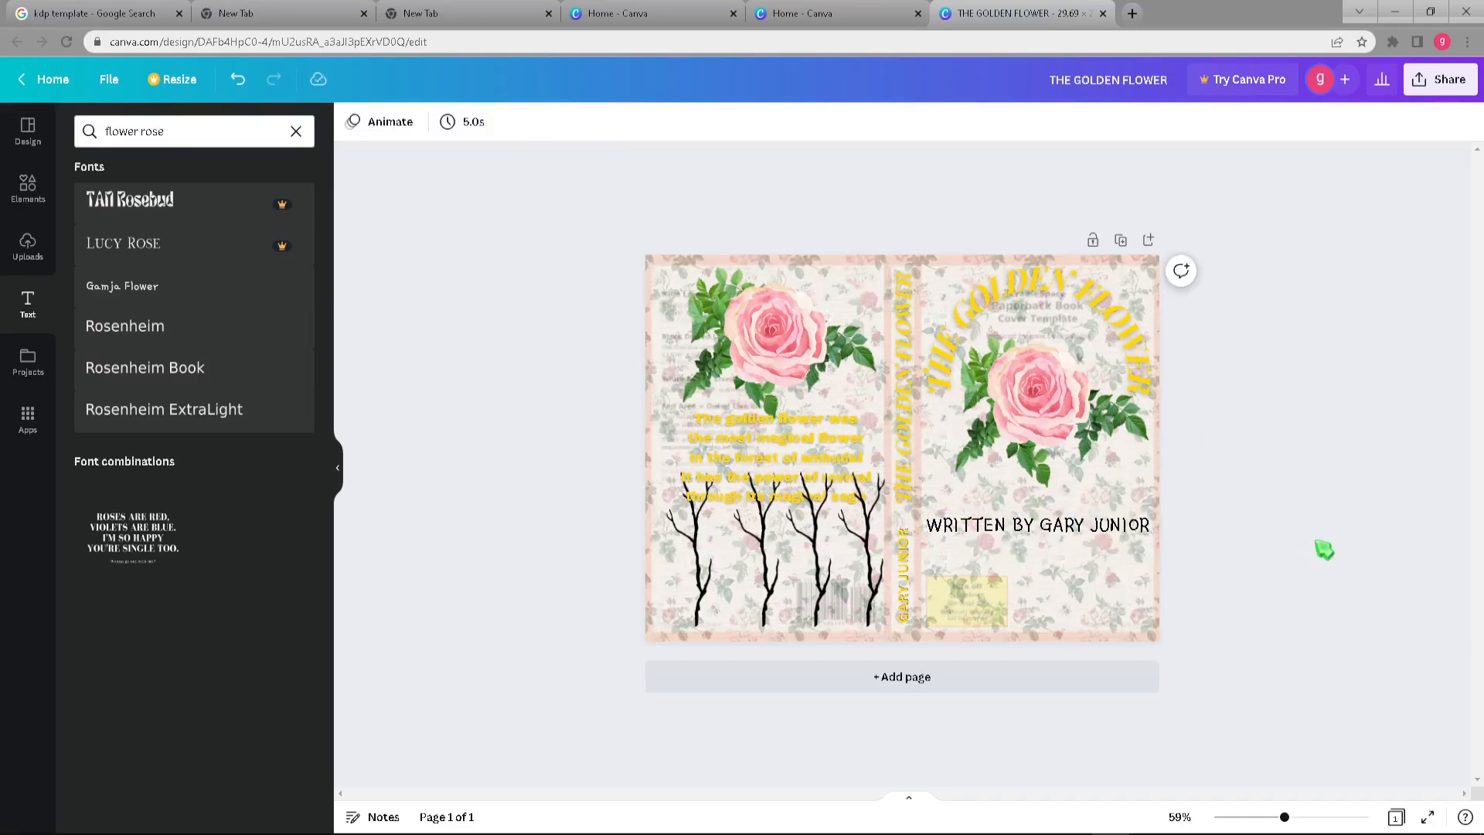
pyautogui.click(1142, 533)
pyautogui.moveTo(1149, 539); pyautogui.dragTo(1099, 527)
pyautogui.click(1249, 520)
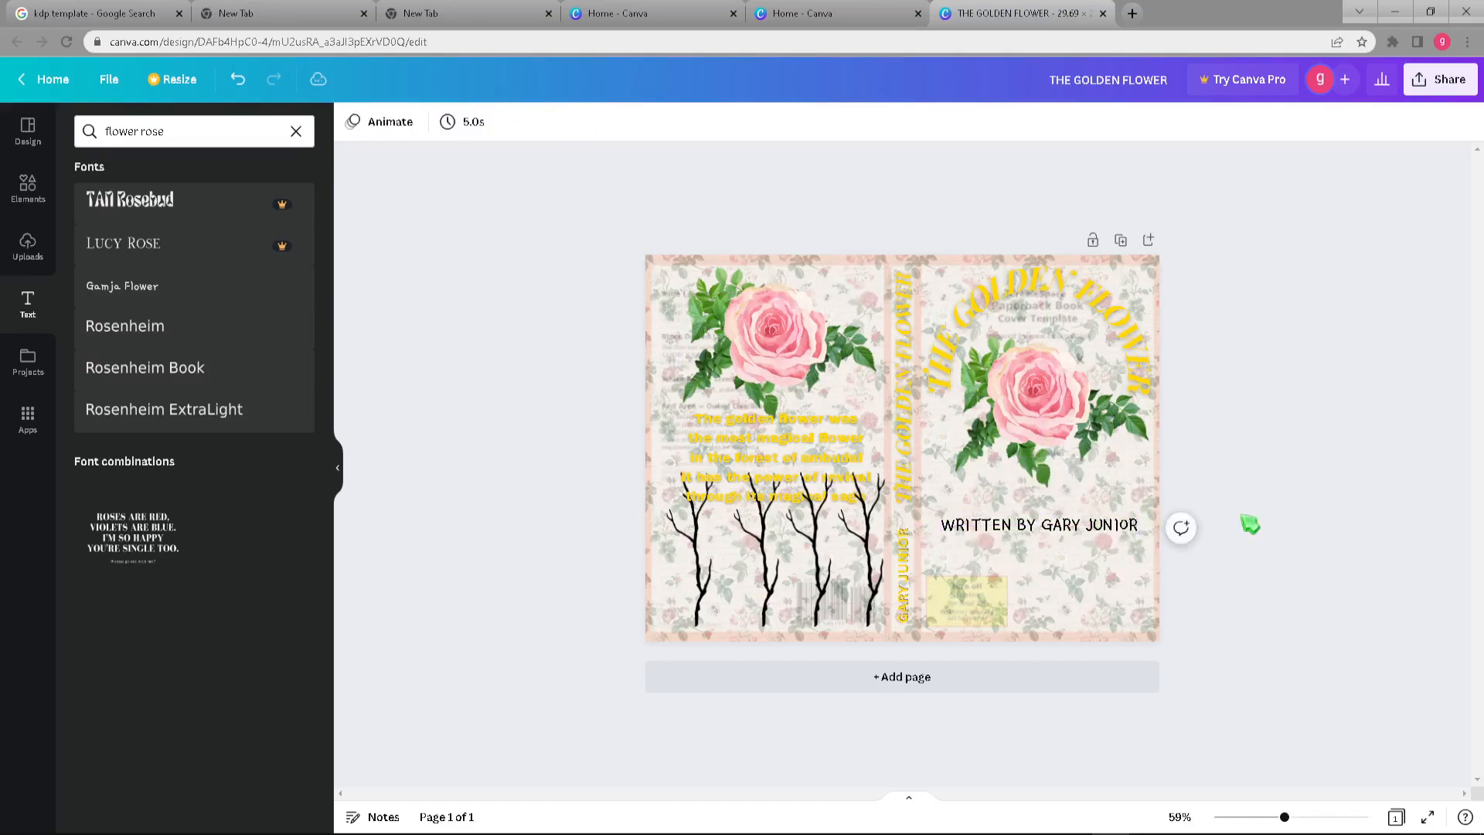
# Color the front-cover author line gold and give it the Shadow text effect.
pyautogui.click(1076, 524)
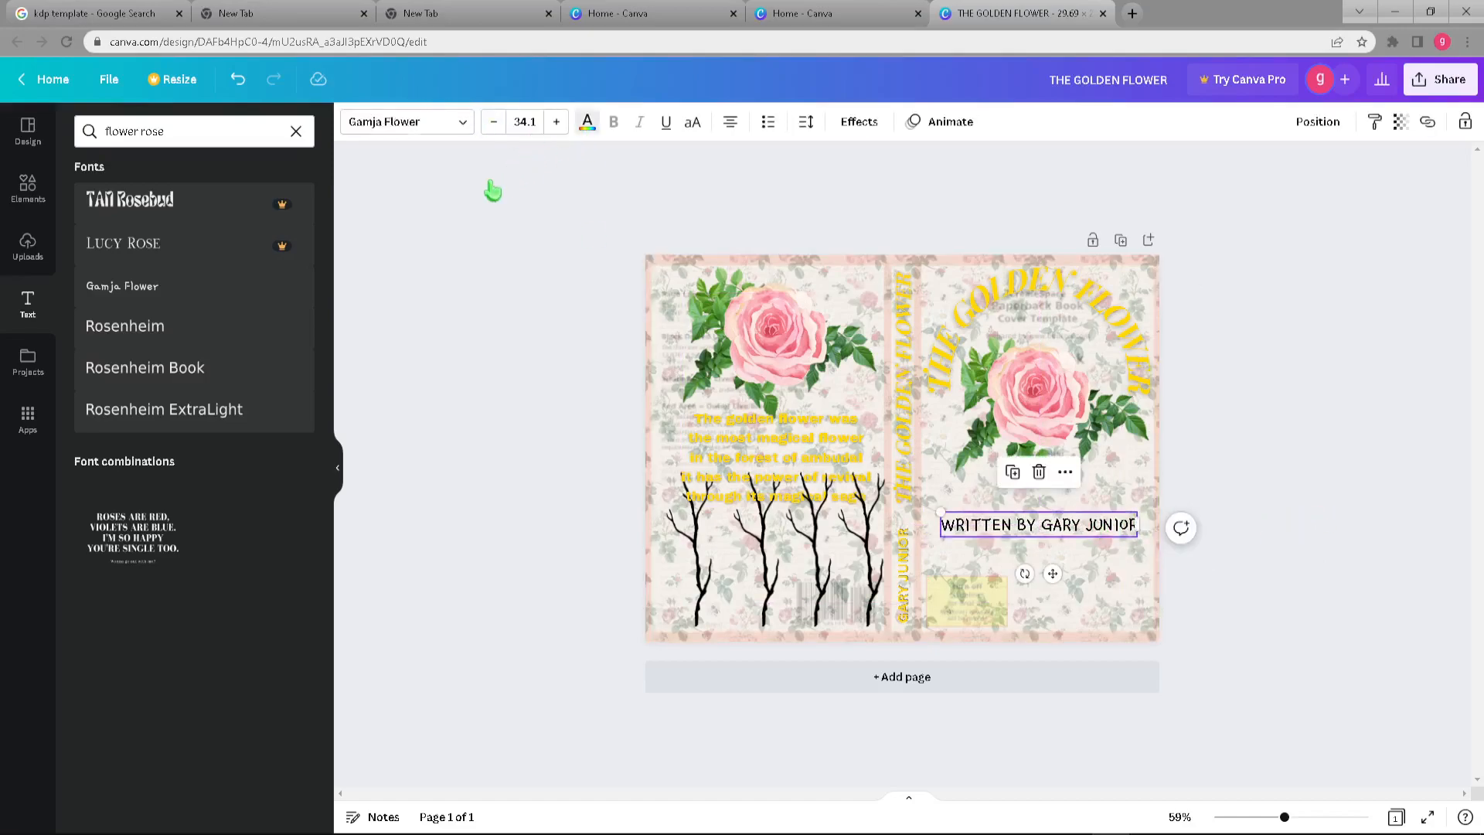
pyautogui.click(127, 328)
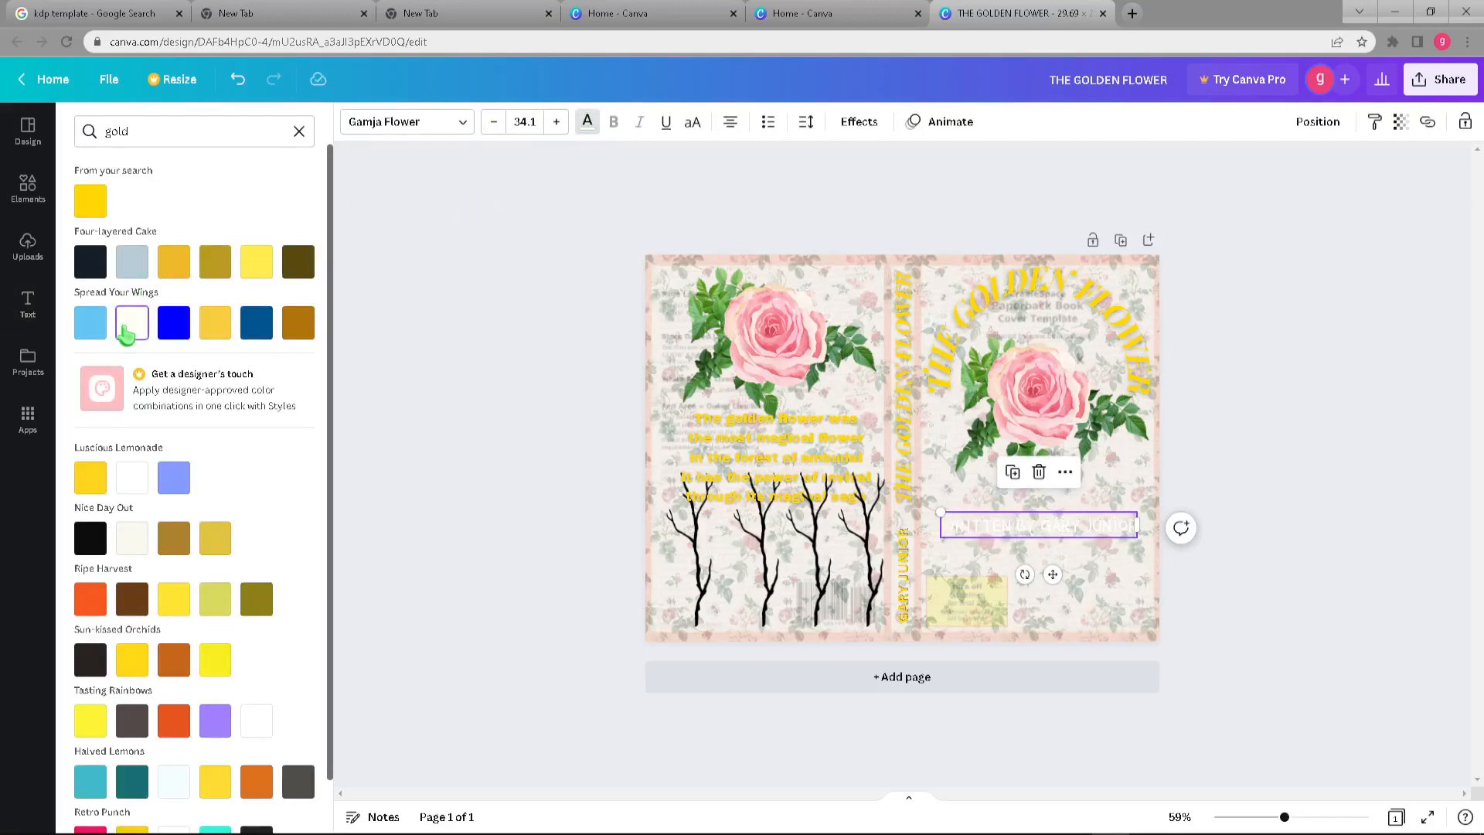
pyautogui.click(177, 267)
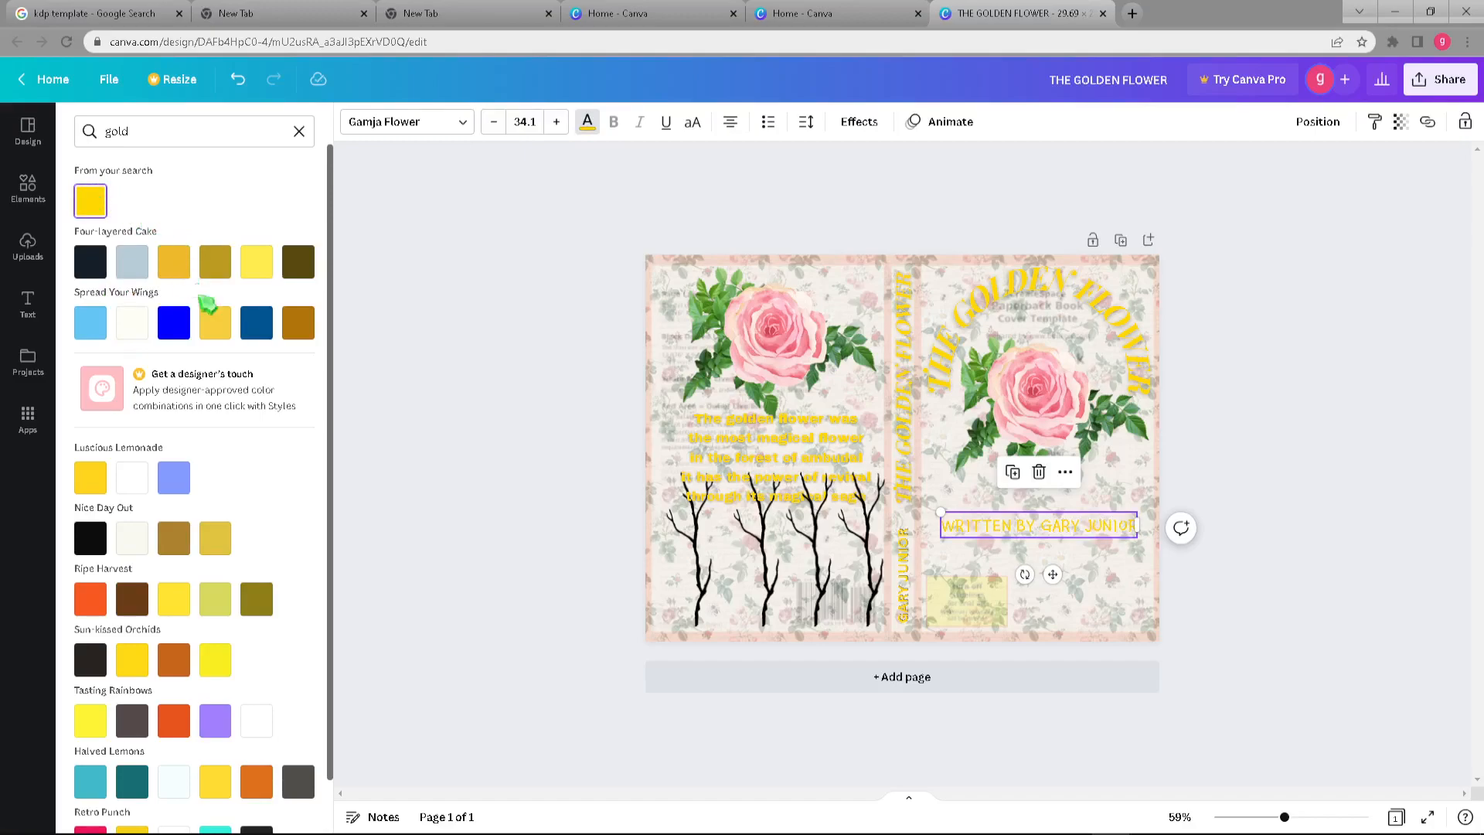
pyautogui.click(859, 122)
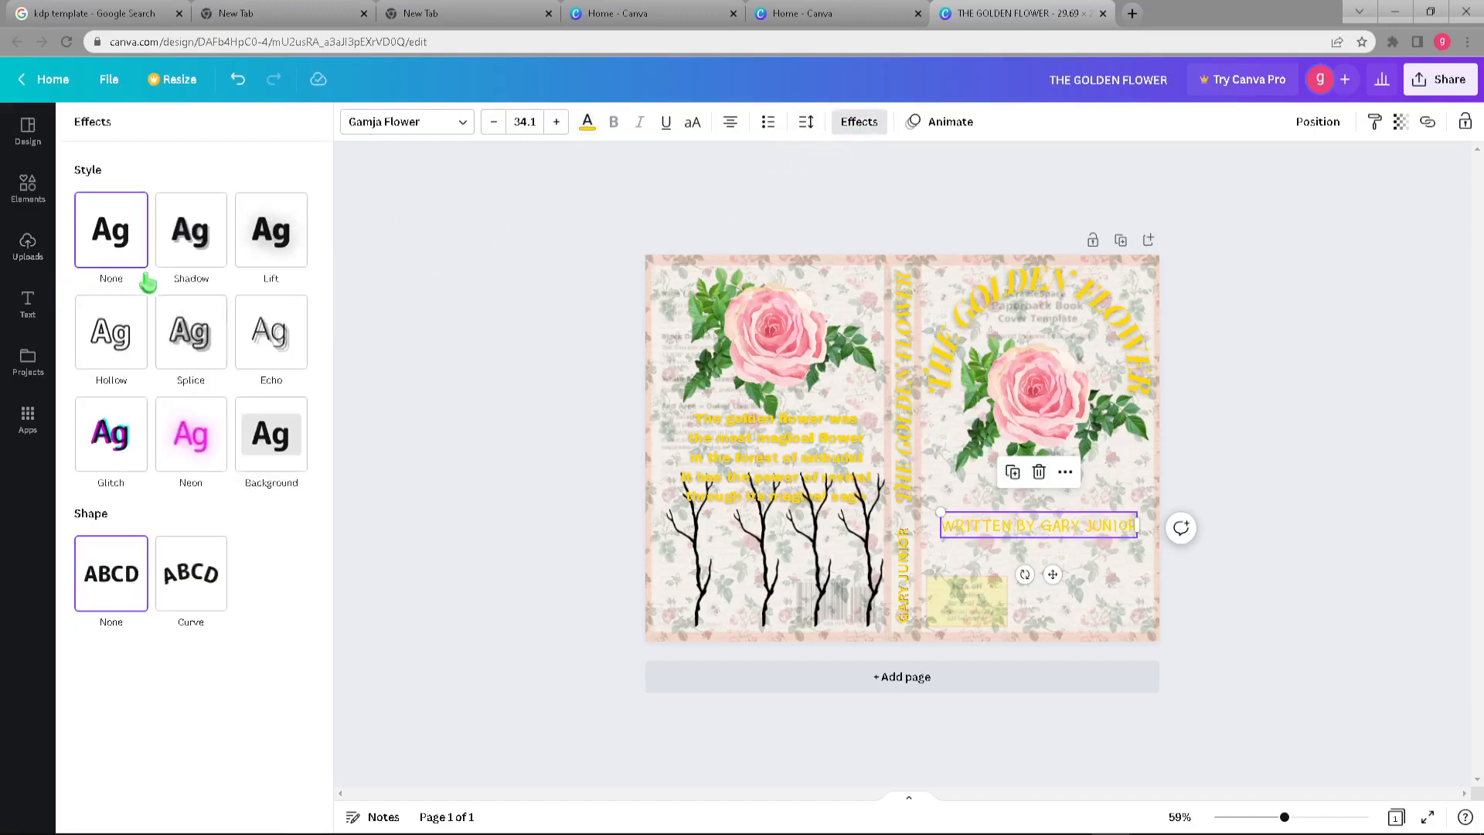
pyautogui.click(191, 254)
pyautogui.click(481, 231)
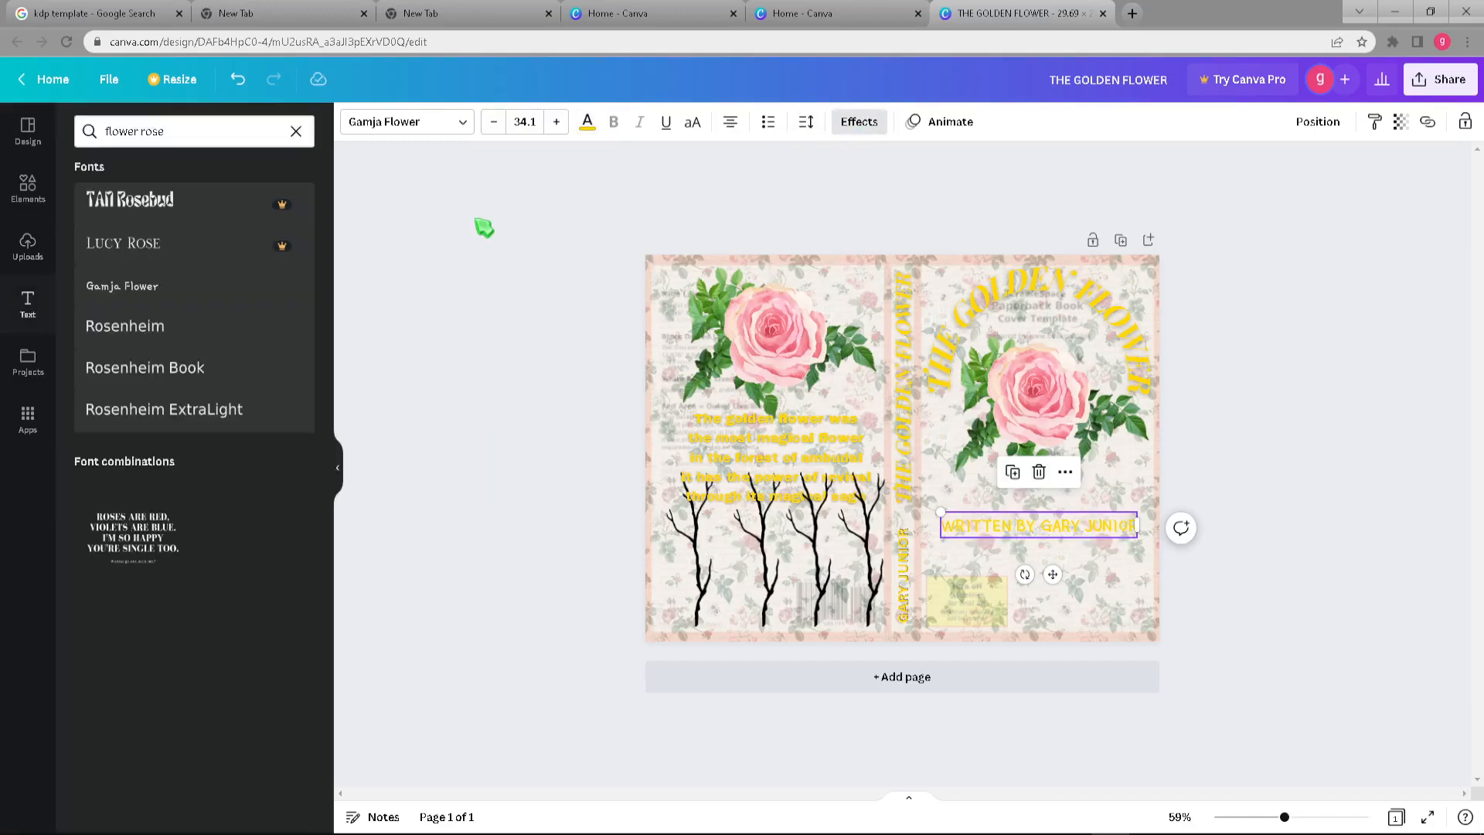
# Add the recently used vintage floral pattern image again and enlarge it to fill the whole cover.
pyautogui.click(31, 193)
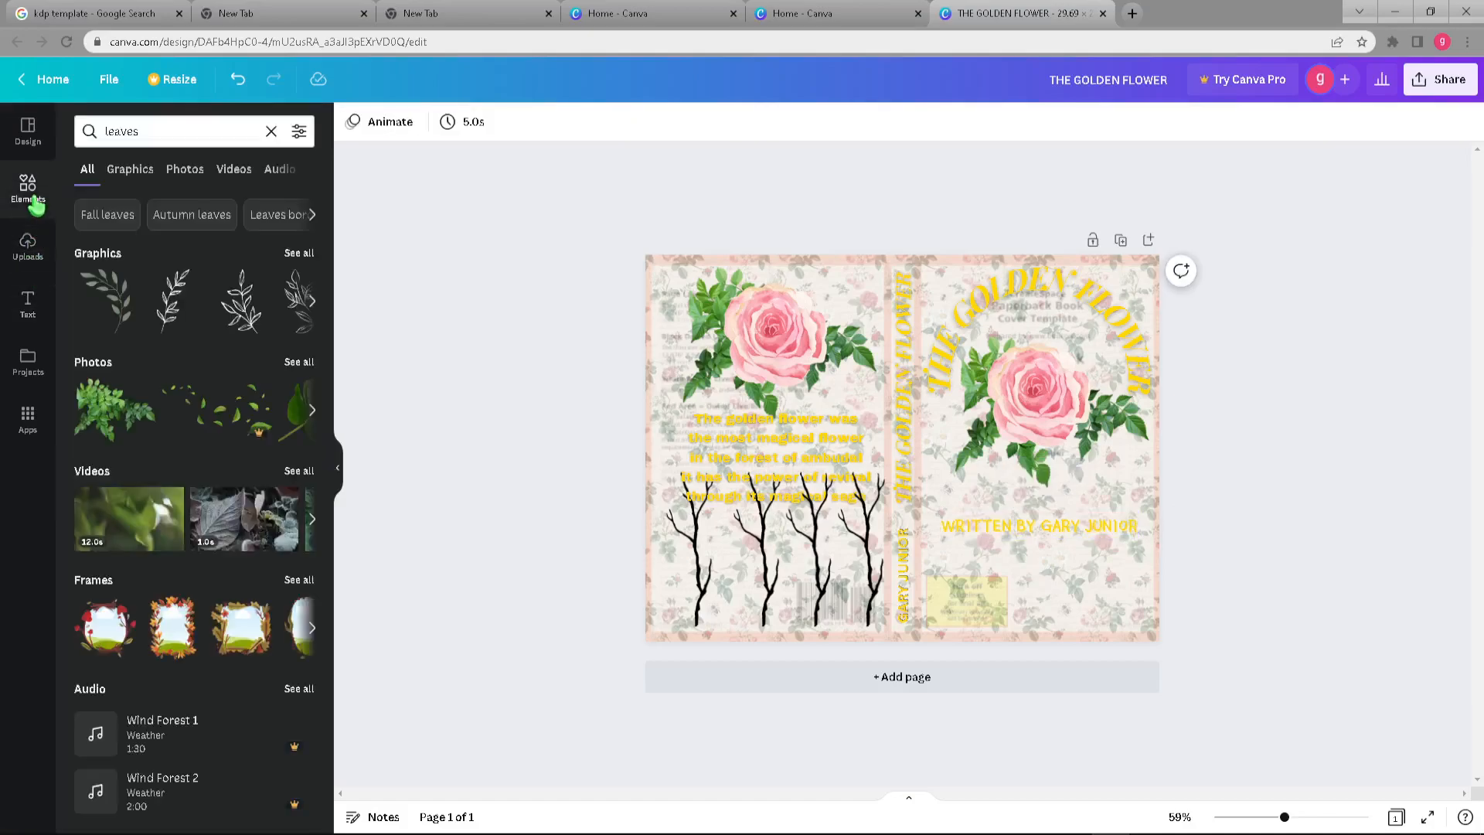
pyautogui.click(26, 138)
pyautogui.click(28, 192)
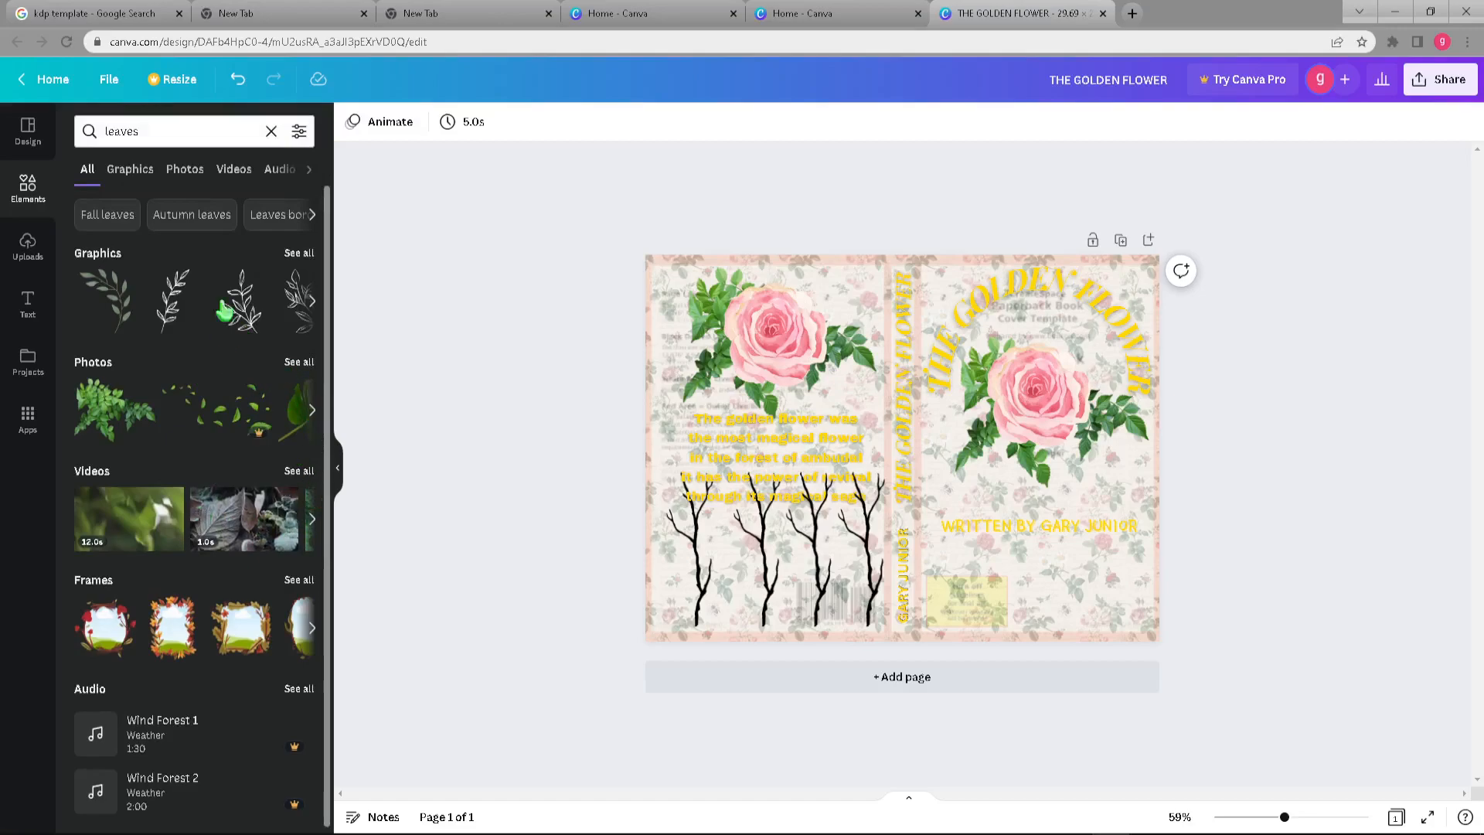
pyautogui.click(271, 131)
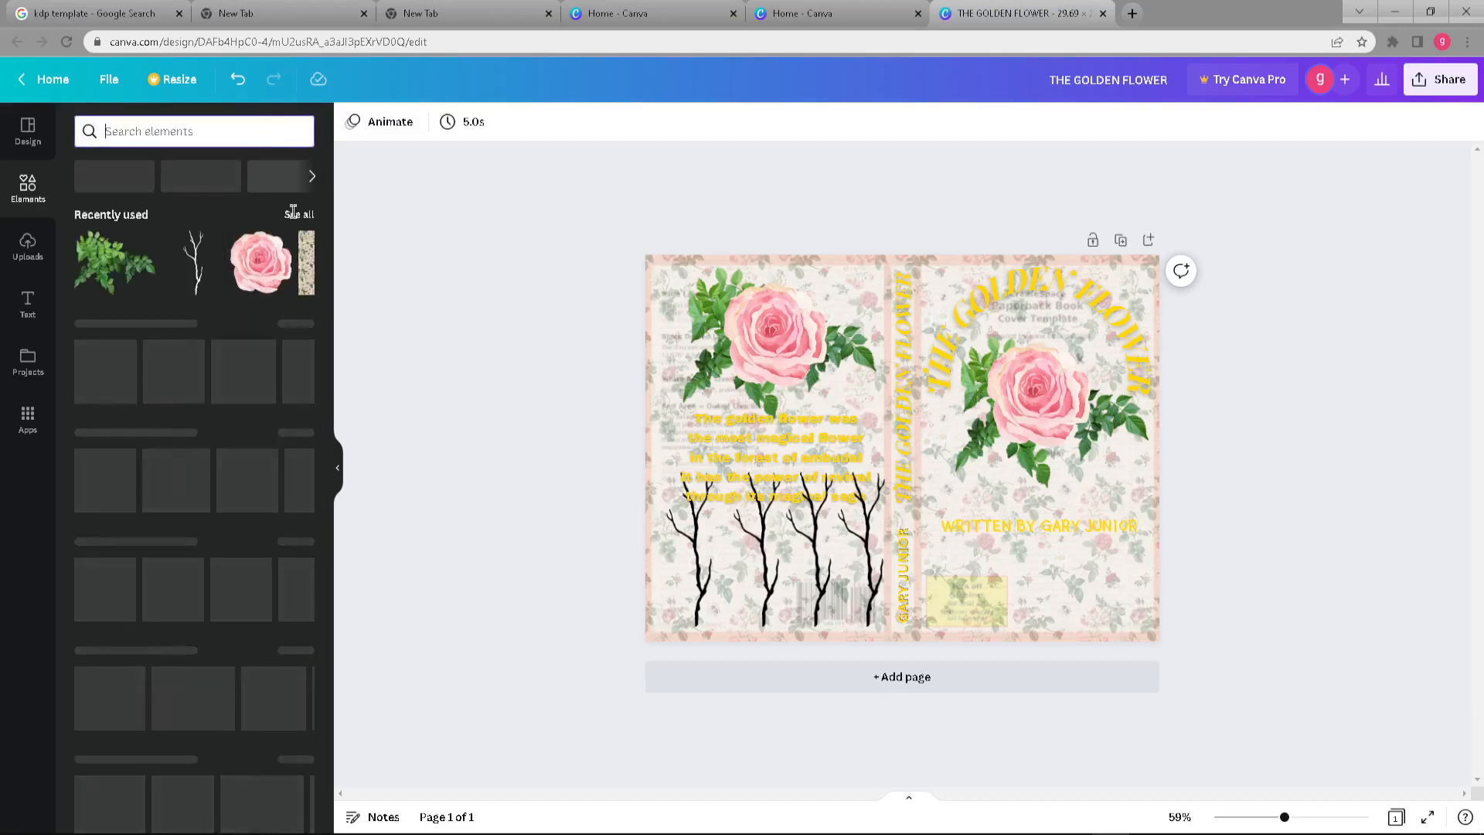
pyautogui.click(308, 280)
pyautogui.moveTo(798, 436); pyautogui.dragTo(749, 430)
pyautogui.moveTo(944, 565); pyautogui.dragTo(1192, 759)
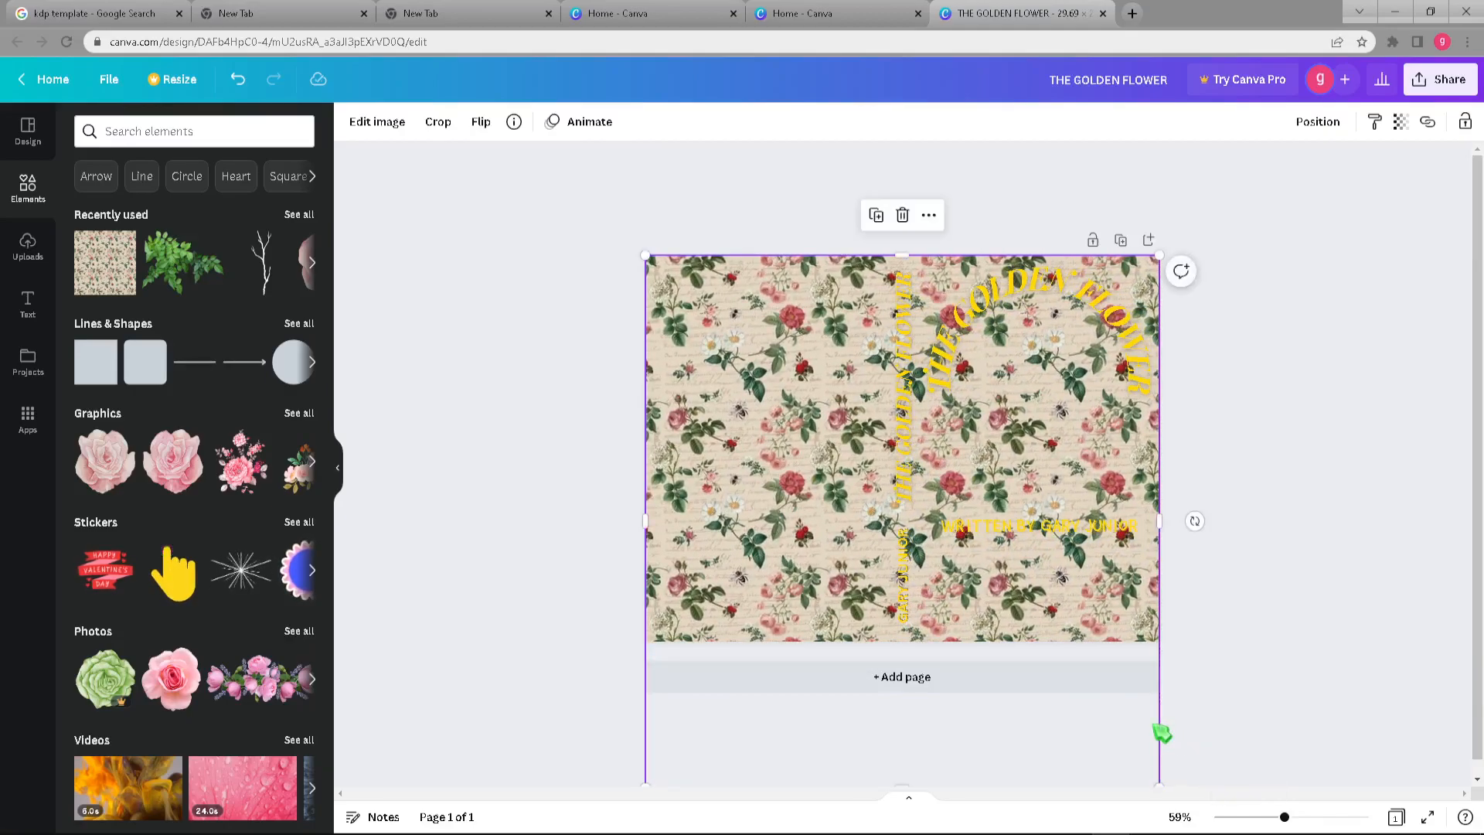
# Send the floral pattern backward one layer at a time until it sits at the bottom of the layer stack.
pyautogui.click(928, 215)
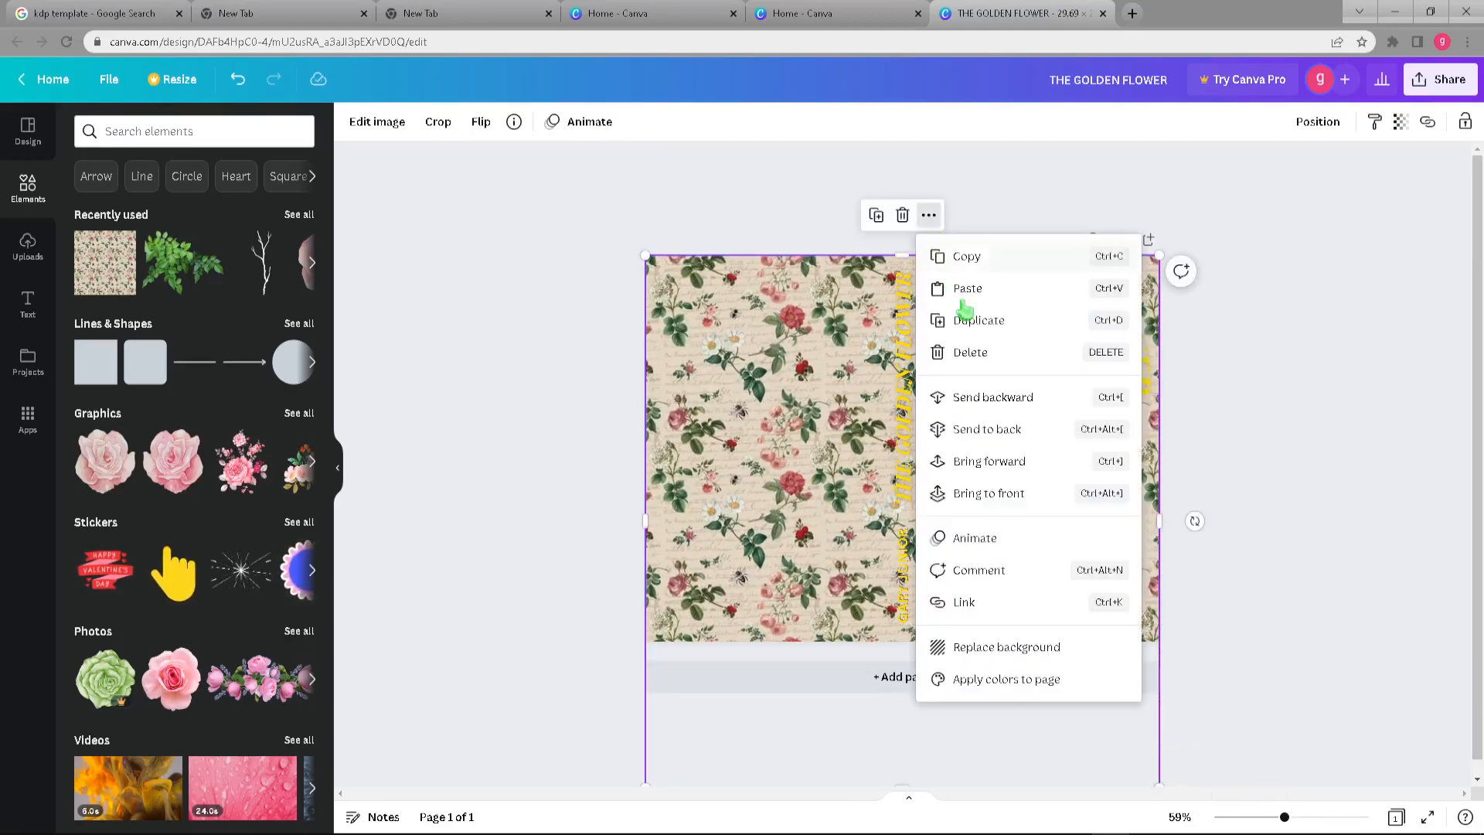
pyautogui.click(1019, 398)
pyautogui.click(930, 215)
pyautogui.click(1024, 398)
pyautogui.click(928, 215)
pyautogui.click(1017, 397)
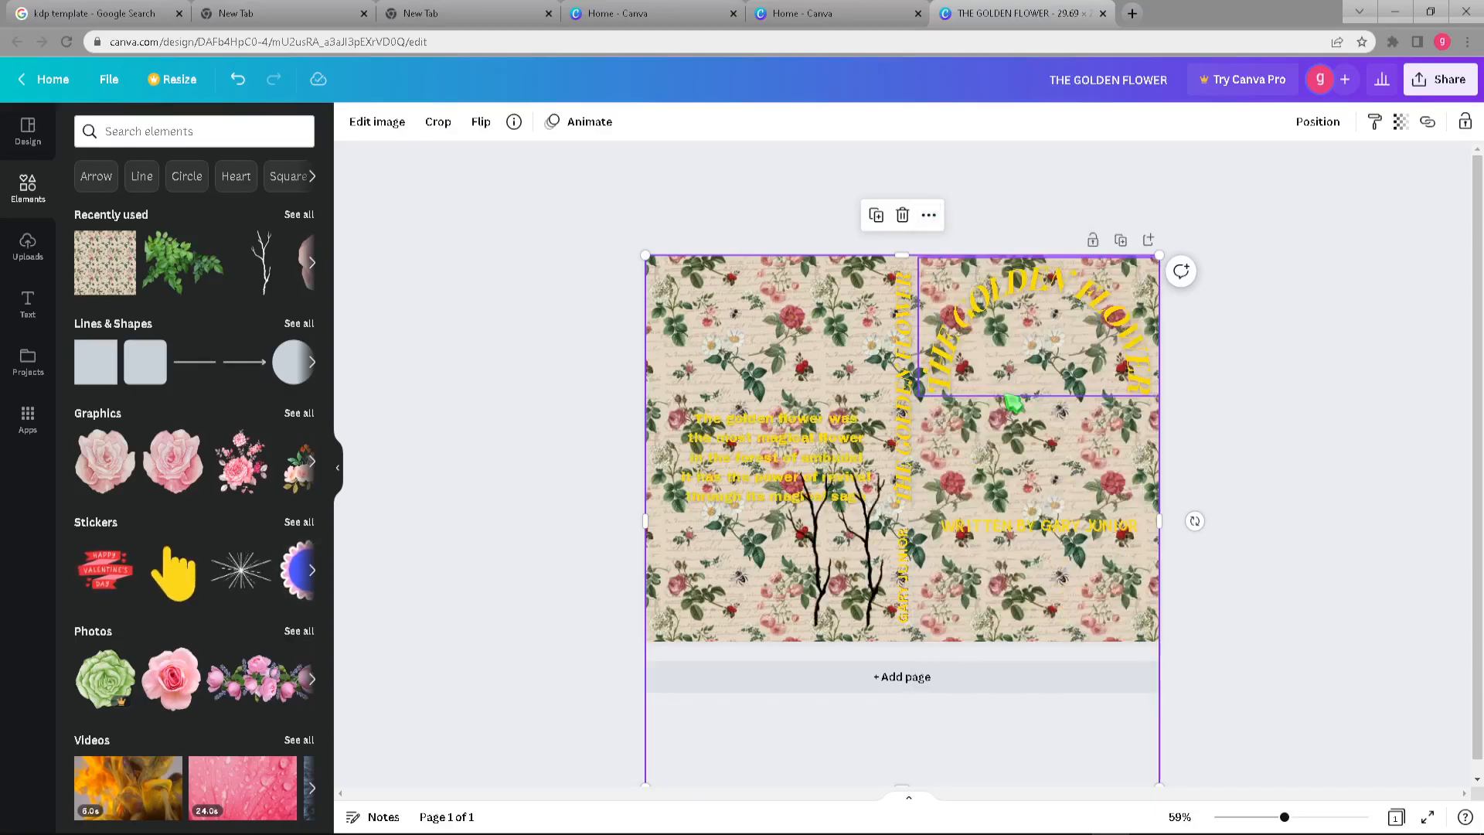
pyautogui.click(928, 215)
pyautogui.click(1017, 398)
pyautogui.click(928, 215)
pyautogui.click(1008, 396)
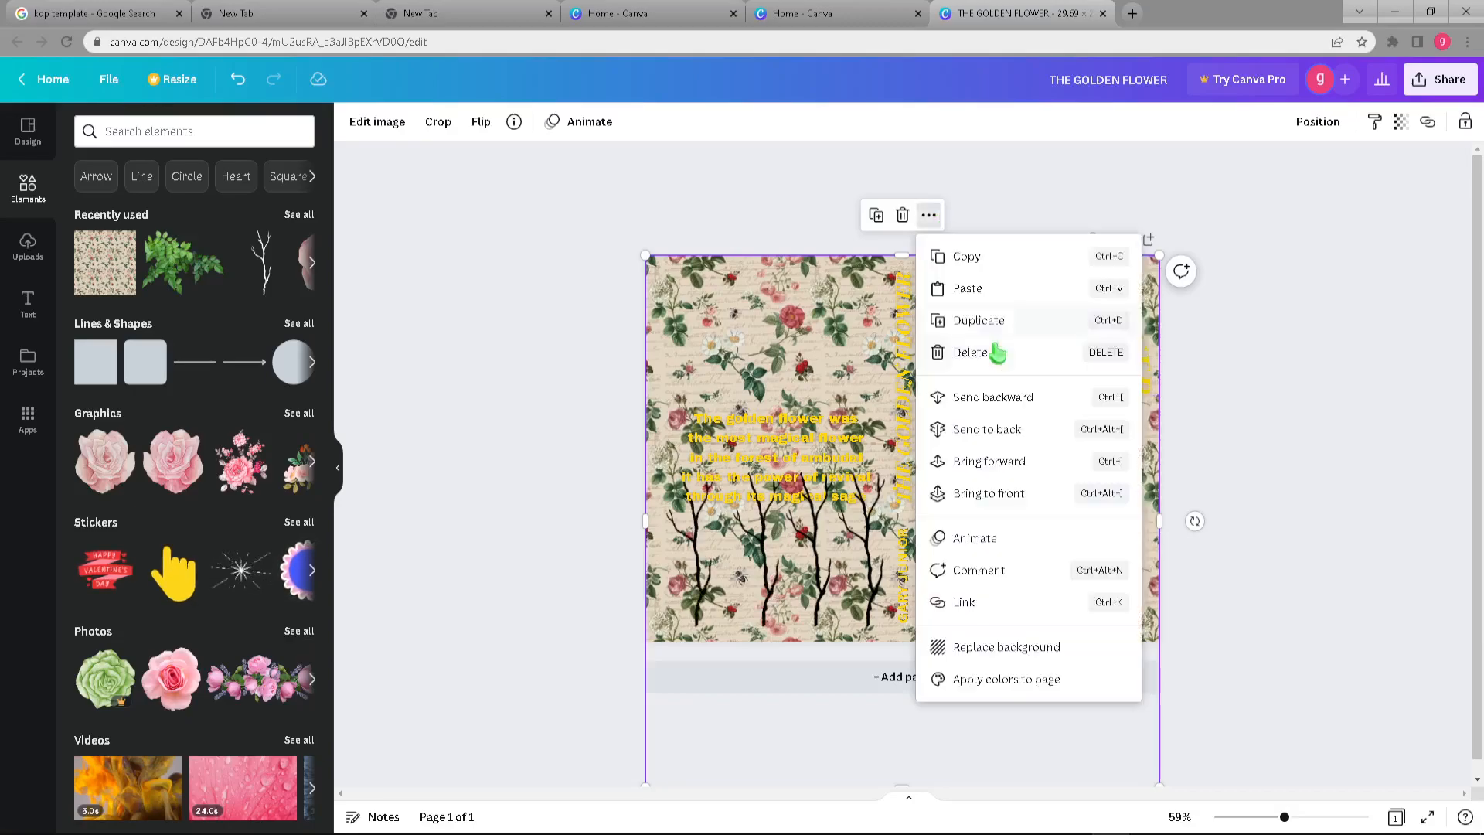
pyautogui.click(994, 397)
pyautogui.click(928, 215)
pyautogui.click(994, 397)
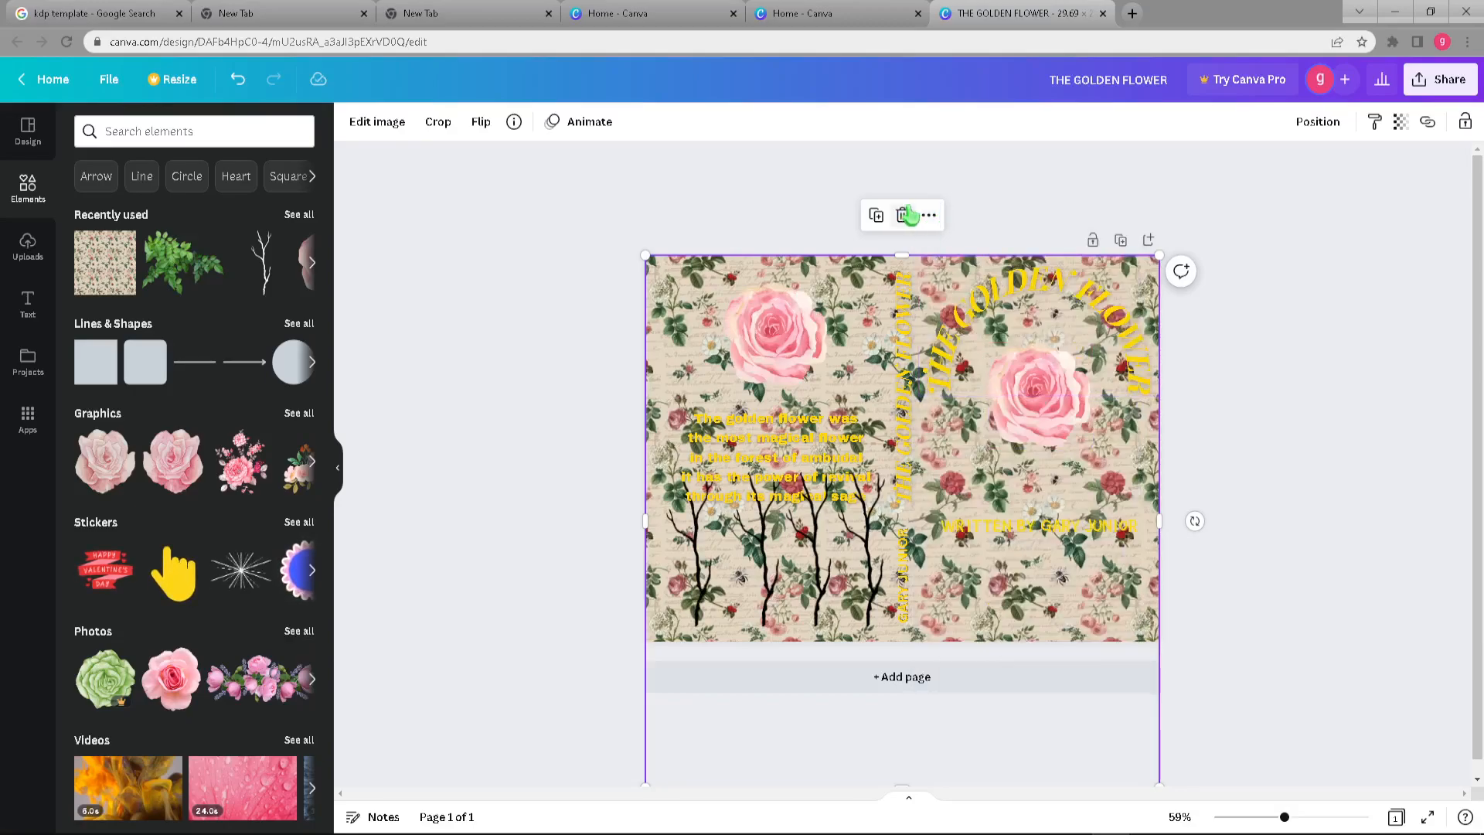
pyautogui.click(928, 215)
pyautogui.click(944, 398)
pyautogui.click(928, 215)
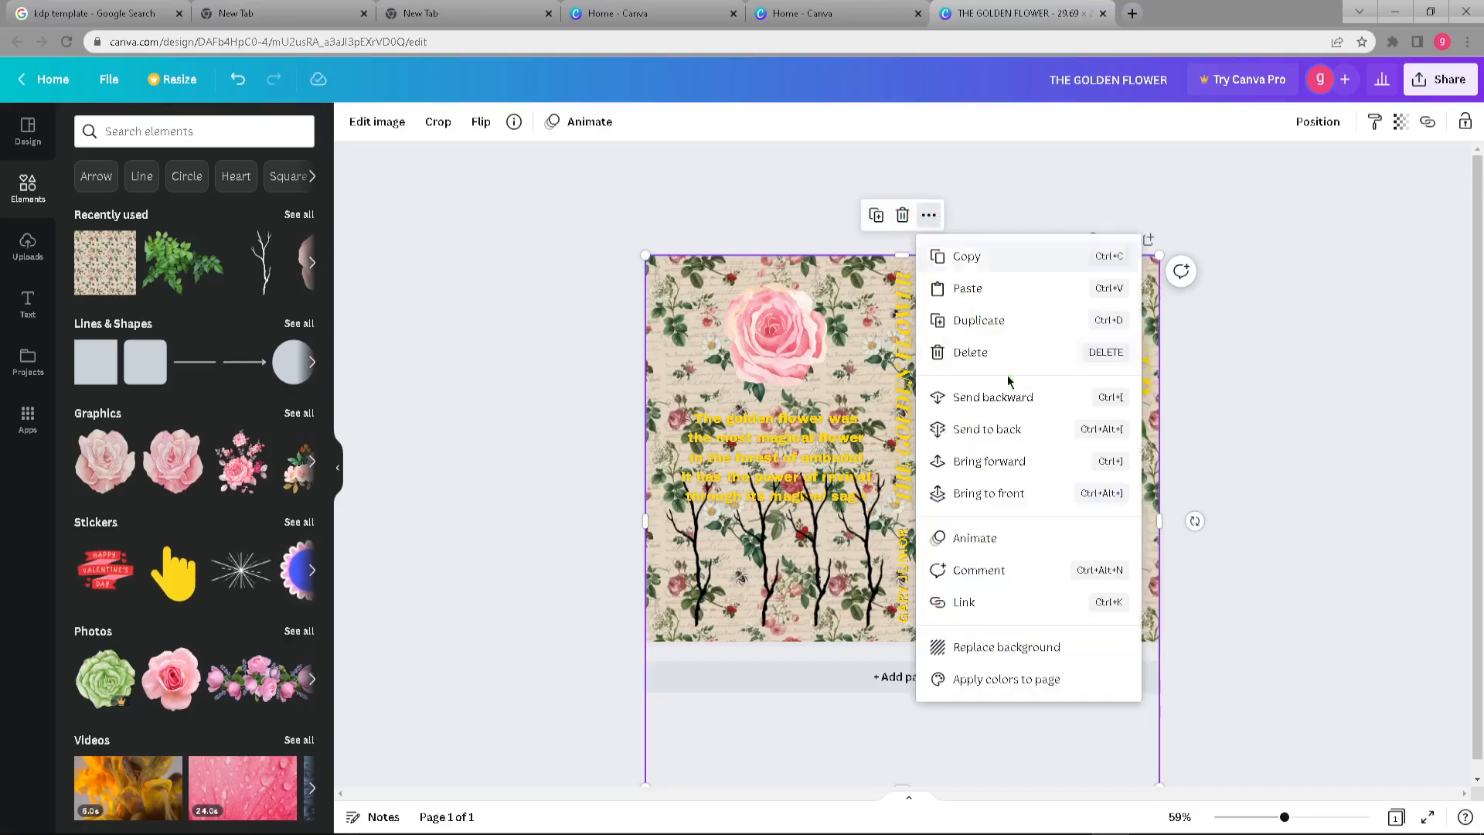
pyautogui.click(1004, 397)
pyautogui.click(928, 215)
pyautogui.click(1007, 397)
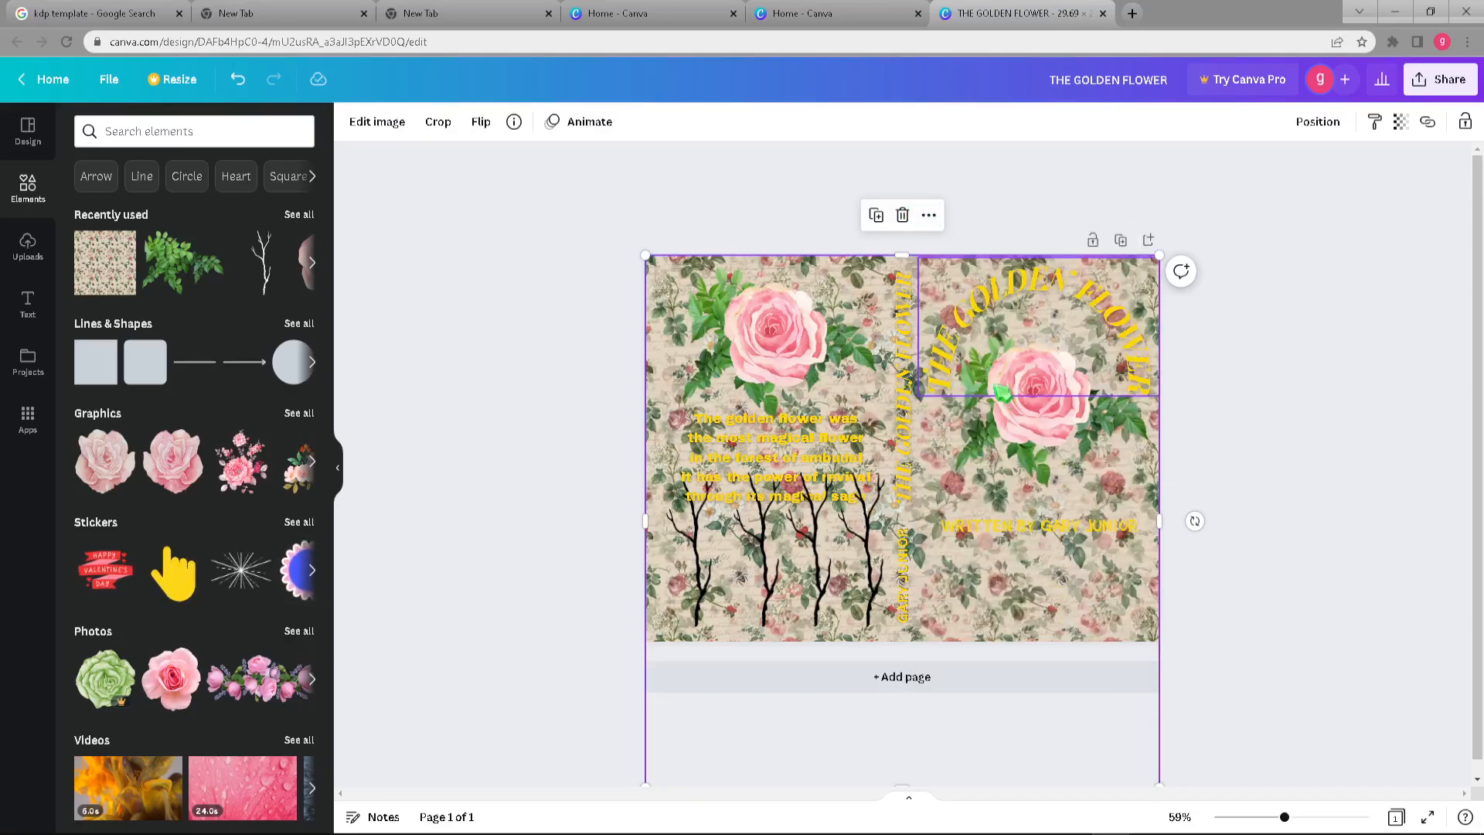
# Bring the floral pattern forward one layer, above the faded template but behind the roses, branches and text.
pyautogui.click(928, 215)
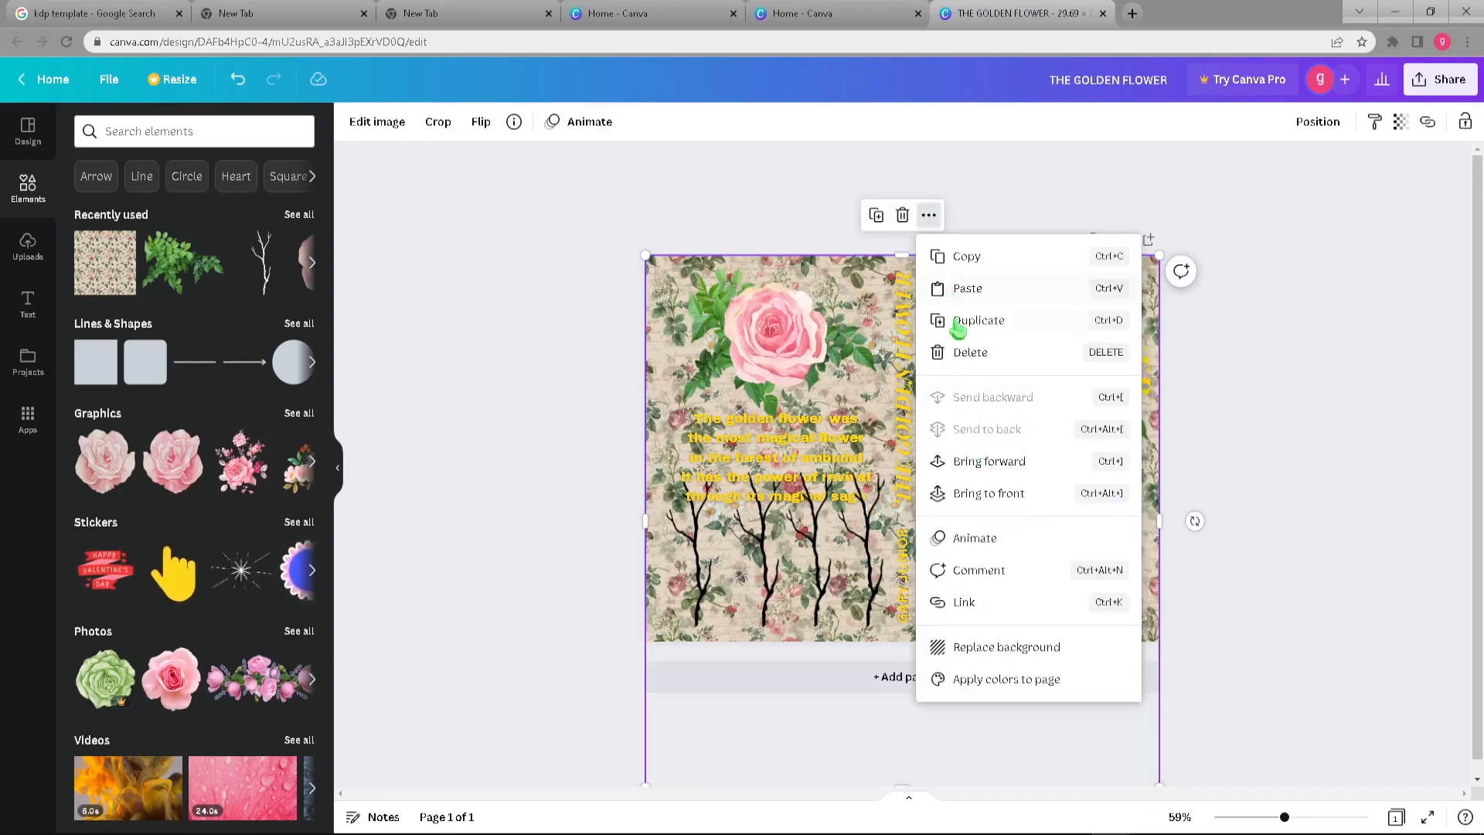
pyautogui.click(1008, 467)
pyautogui.click(1314, 471)
# Move the bare black branches down so their bases stand on the back cover's bottom edge.
pyautogui.click(826, 599)
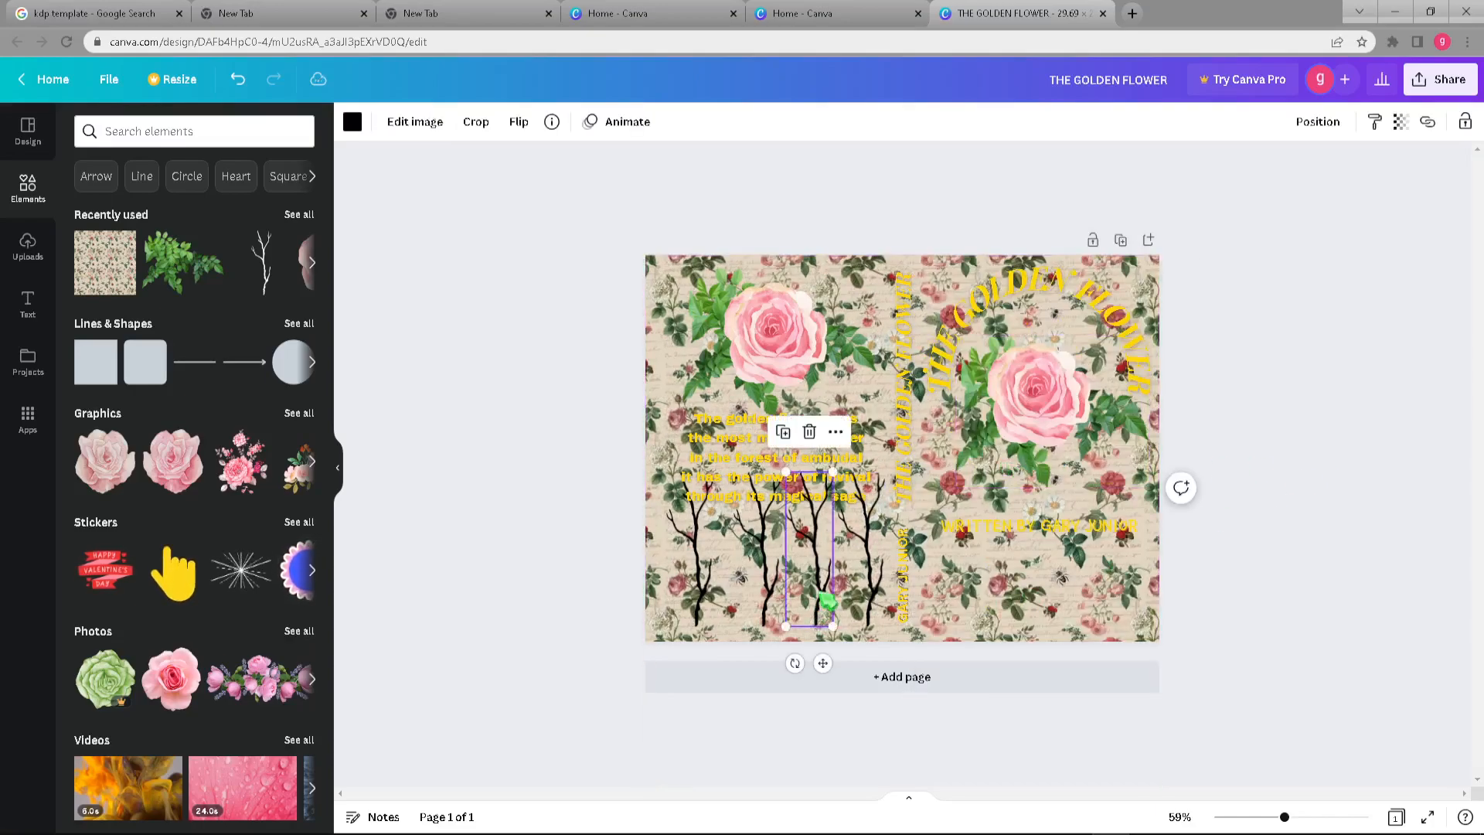
pyautogui.moveTo(825, 600); pyautogui.dragTo(884, 606)
pyautogui.moveTo(779, 579); pyautogui.dragTo(715, 603)
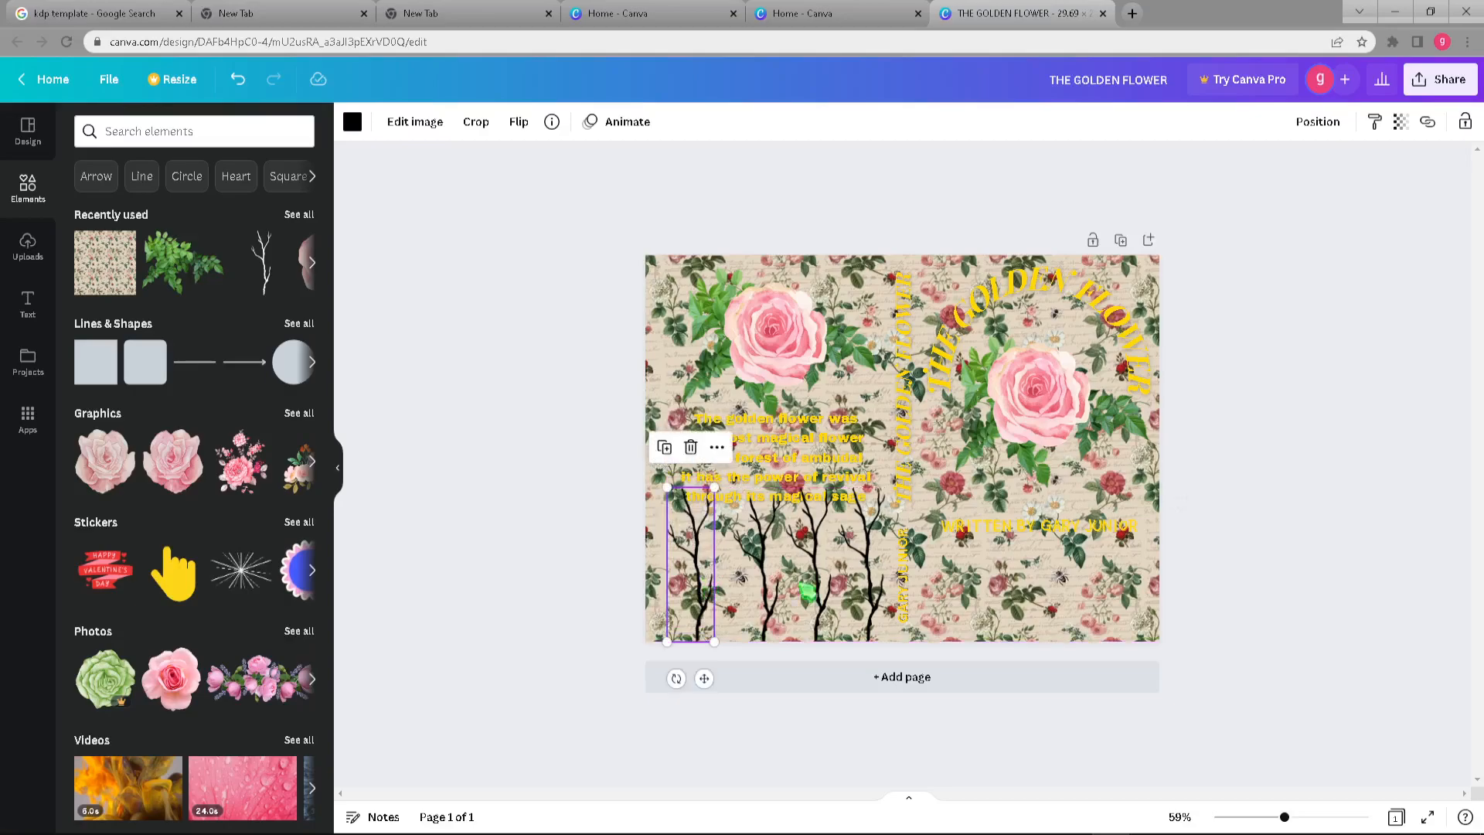
pyautogui.click(1303, 514)
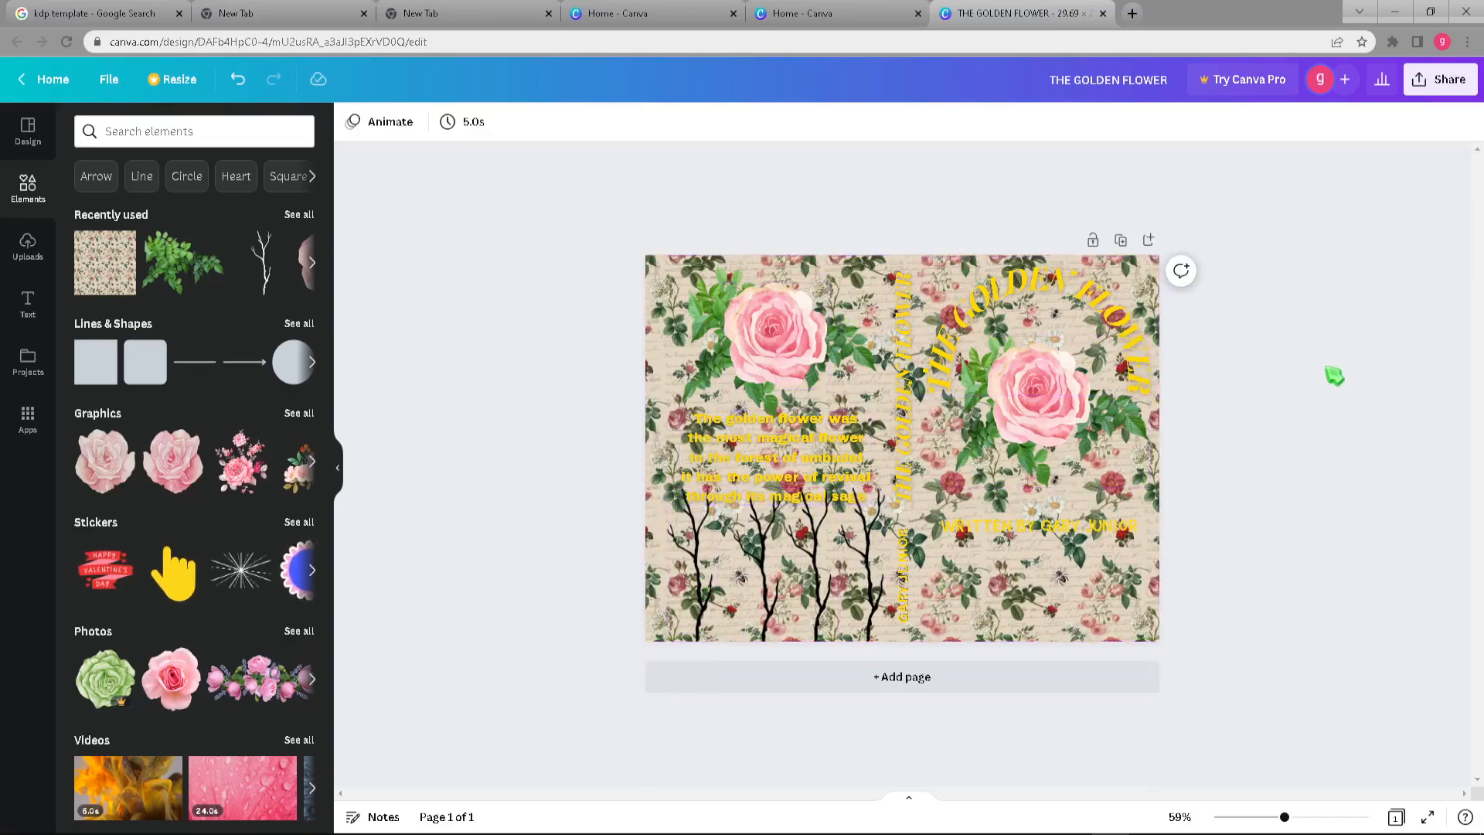